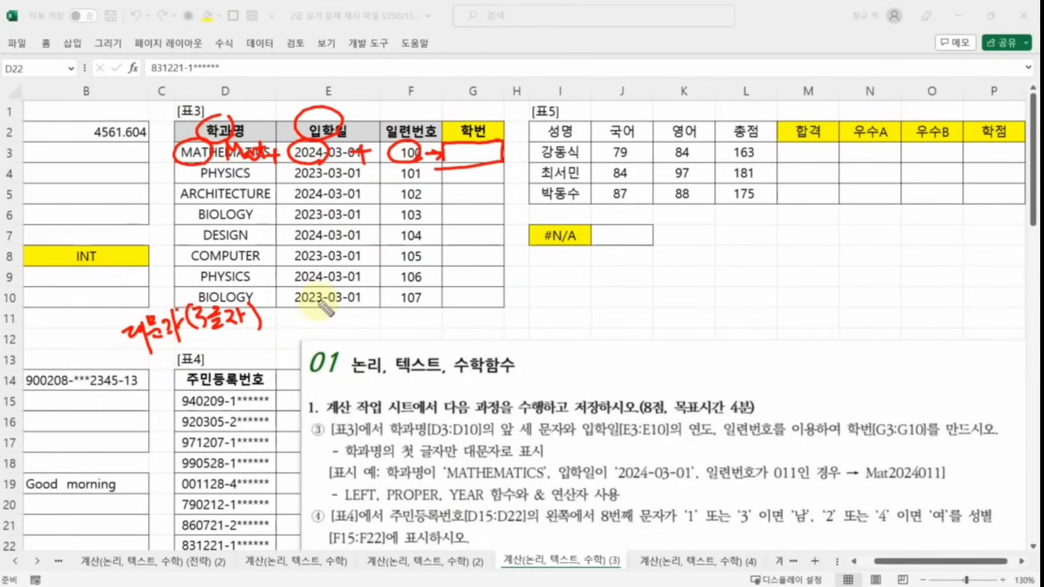
{"action": "mouse_move", "coordinate": [317, 272]}
{"action": "left_mouse_down"}
{"action": "mouse_move", "coordinate": [320, 328]}
{"action": "mouse_move", "coordinate": [349, 323]}
{"action": "left_mouse_up"}
{"action": "mouse_move", "coordinate": [266, 341]}
{"action": "left_mouse_down"}
{"action": "mouse_move", "coordinate": [234, 335]}
{"action": "mouse_move", "coordinate": [261, 329]}
{"action": "mouse_move", "coordinate": [335, 202]}
{"action": "mouse_move", "coordinate": [436, 144]}
{"action": "mouse_move", "coordinate": [456, 152]}
{"action": "left_mouse_up"}
{"action": "left_click_drag", "start_coordinate": [435, 159], "coordinate": [535, 153]}
{"action": "left_click_drag", "start_coordinate": [446, 146], "coordinate": [442, 160]}
{"action": "mouse_move", "coordinate": [443, 144]}
{"action": "left_mouse_down"}
{"action": "mouse_move", "coordinate": [535, 136]}
{"action": "mouse_move", "coordinate": [455, 170]}
{"action": "left_mouse_up"}
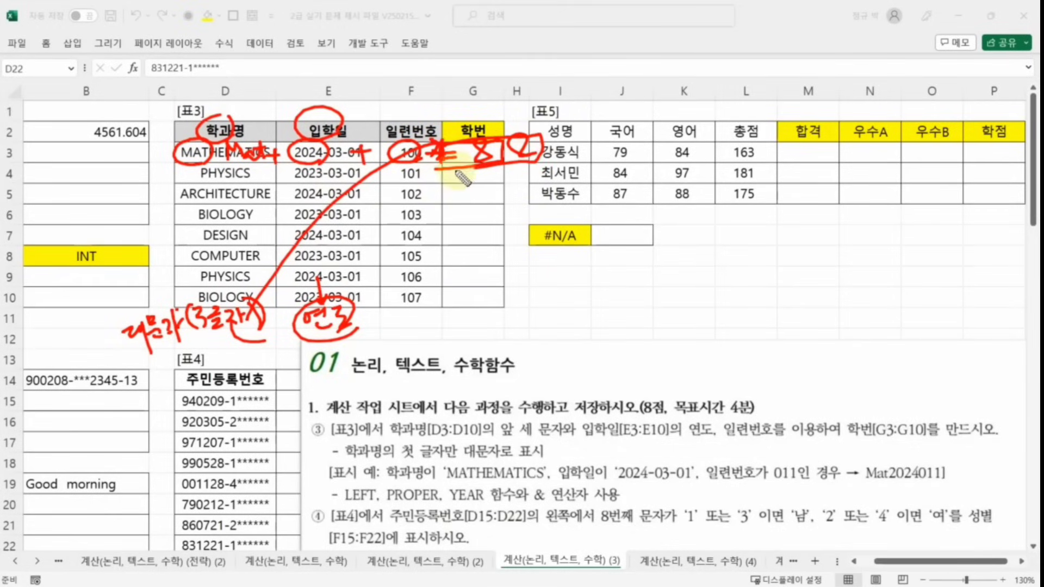
{"action": "mouse_move", "coordinate": [341, 298]}
{"action": "left_mouse_down"}
{"action": "mouse_move", "coordinate": [428, 175]}
{"action": "mouse_move", "coordinate": [469, 158]}
{"action": "left_mouse_up"}
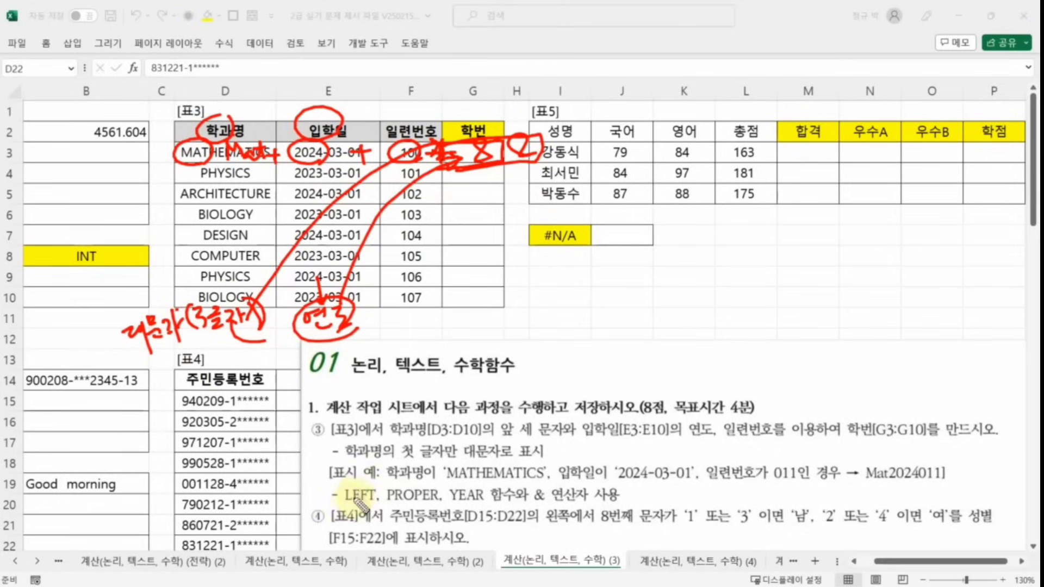
{"action": "left_click_drag", "start_coordinate": [345, 503], "coordinate": [549, 504]}
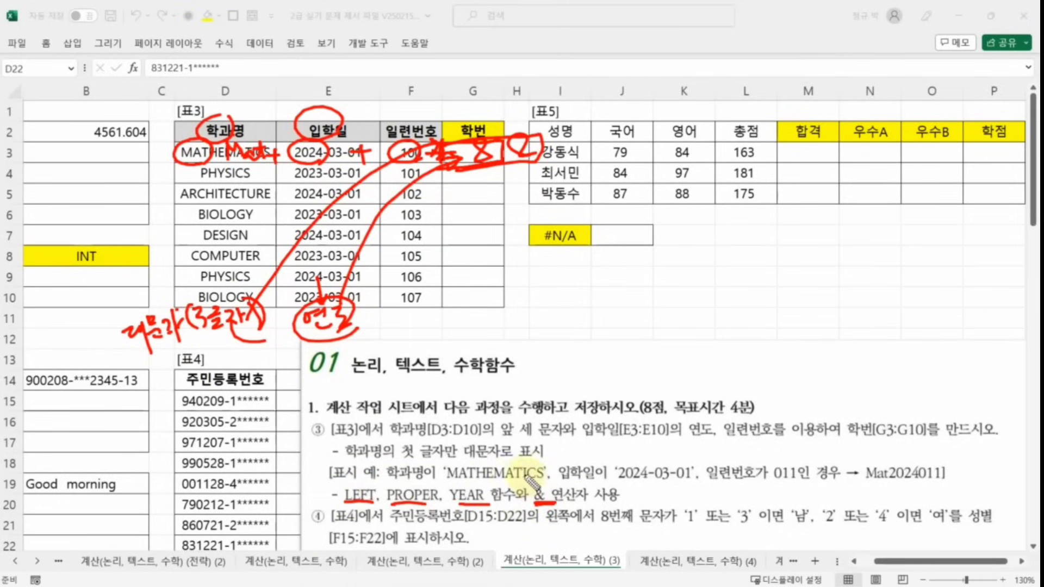
{"action": "mouse_move", "coordinate": [199, 328]}
{"action": "left_mouse_down"}
{"action": "mouse_move", "coordinate": [247, 325]}
{"action": "mouse_move", "coordinate": [235, 330]}
{"action": "mouse_move", "coordinate": [233, 359]}
{"action": "mouse_move", "coordinate": [264, 350]}
{"action": "mouse_move", "coordinate": [270, 361]}
{"action": "mouse_move", "coordinate": [281, 339]}
{"action": "left_mouse_up"}
{"action": "left_click", "coordinate": [222, 346]}
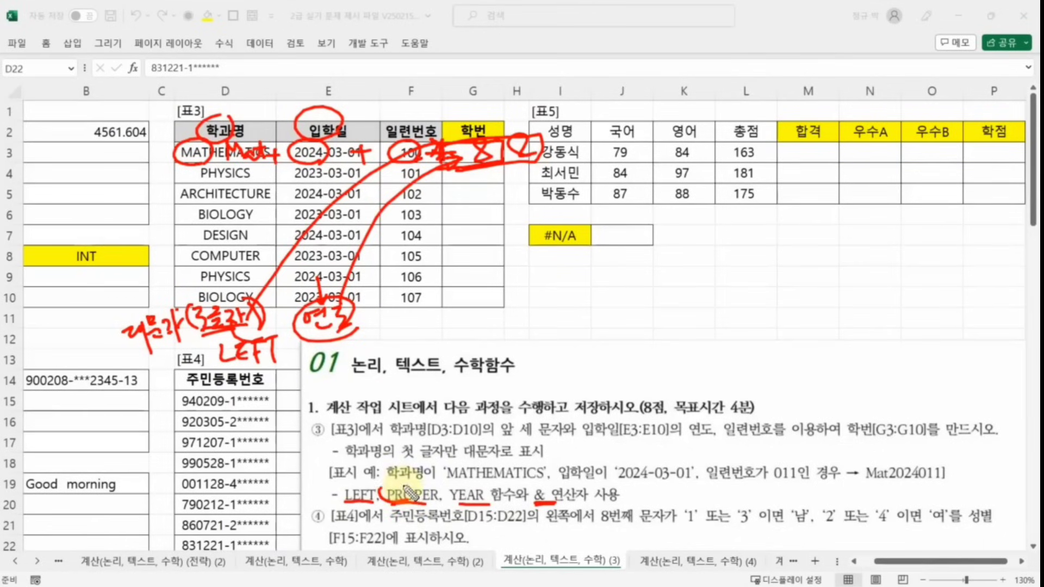
{"action": "left_click_drag", "start_coordinate": [393, 484], "coordinate": [401, 485]}
{"action": "mouse_move", "coordinate": [155, 354]}
{"action": "left_mouse_down"}
{"action": "mouse_move", "coordinate": [159, 379]}
{"action": "mouse_move", "coordinate": [190, 344]}
{"action": "mouse_move", "coordinate": [216, 357]}
{"action": "left_mouse_up"}
{"action": "left_click_drag", "start_coordinate": [223, 342], "coordinate": [221, 369]}
{"action": "left_click_drag", "start_coordinate": [270, 322], "coordinate": [275, 362]}
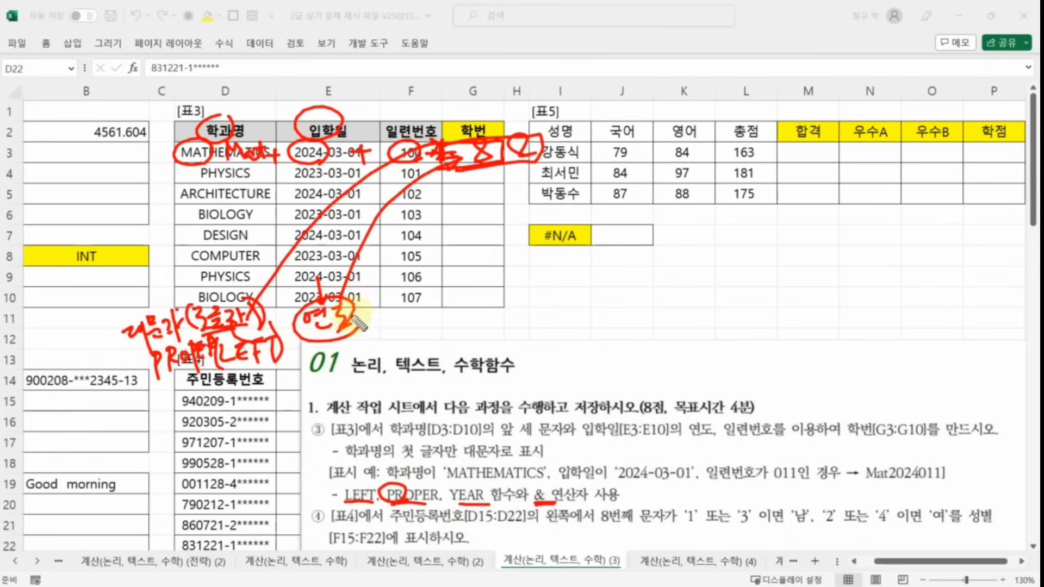
{"action": "mouse_move", "coordinate": [310, 332]}
{"action": "left_mouse_down"}
{"action": "mouse_move", "coordinate": [358, 327]}
{"action": "mouse_move", "coordinate": [333, 342]}
{"action": "mouse_move", "coordinate": [334, 362]}
{"action": "mouse_move", "coordinate": [369, 324]}
{"action": "mouse_move", "coordinate": [380, 343]}
{"action": "mouse_move", "coordinate": [395, 329]}
{"action": "mouse_move", "coordinate": [397, 340]}
{"action": "left_mouse_up"}
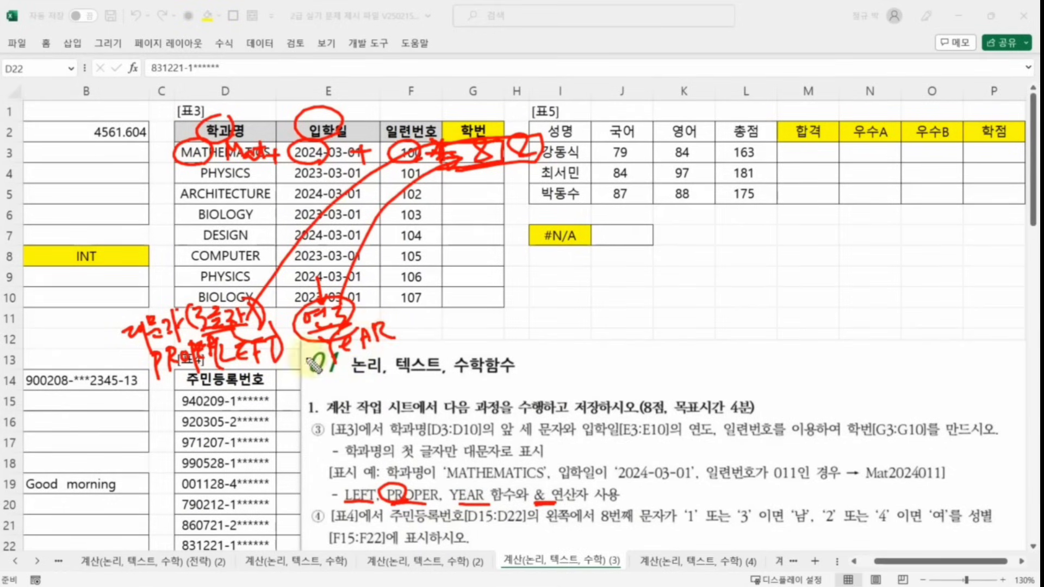
{"action": "left_click_drag", "start_coordinate": [309, 360], "coordinate": [379, 348]}
{"action": "left_click_drag", "start_coordinate": [150, 383], "coordinate": [266, 379]}
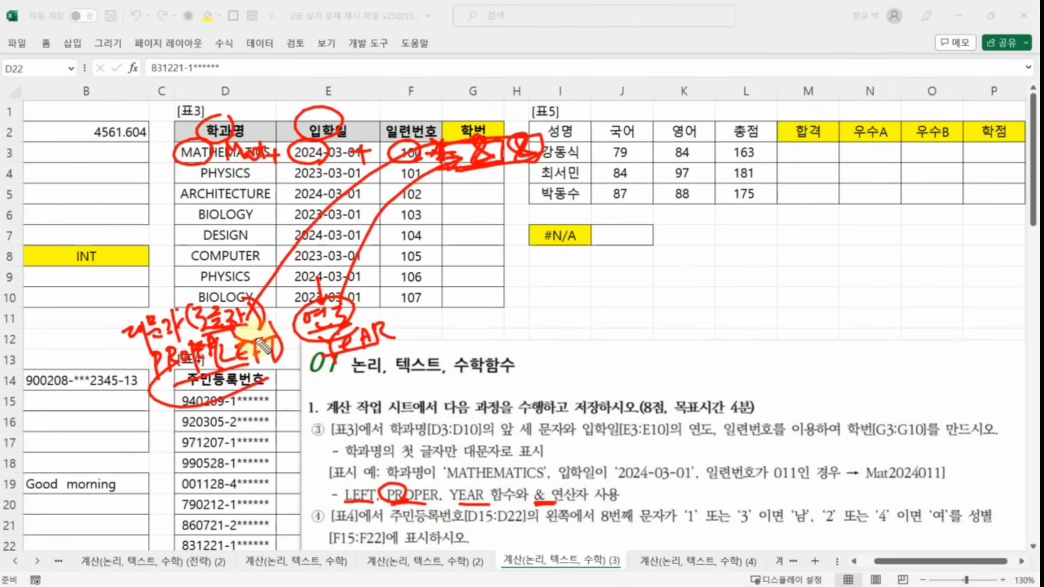
{"action": "left_click_drag", "start_coordinate": [260, 340], "coordinate": [277, 352]}
{"action": "mouse_move", "coordinate": [364, 327]}
{"action": "left_mouse_down"}
{"action": "mouse_move", "coordinate": [375, 358]}
{"action": "mouse_move", "coordinate": [399, 330]}
{"action": "left_mouse_up"}
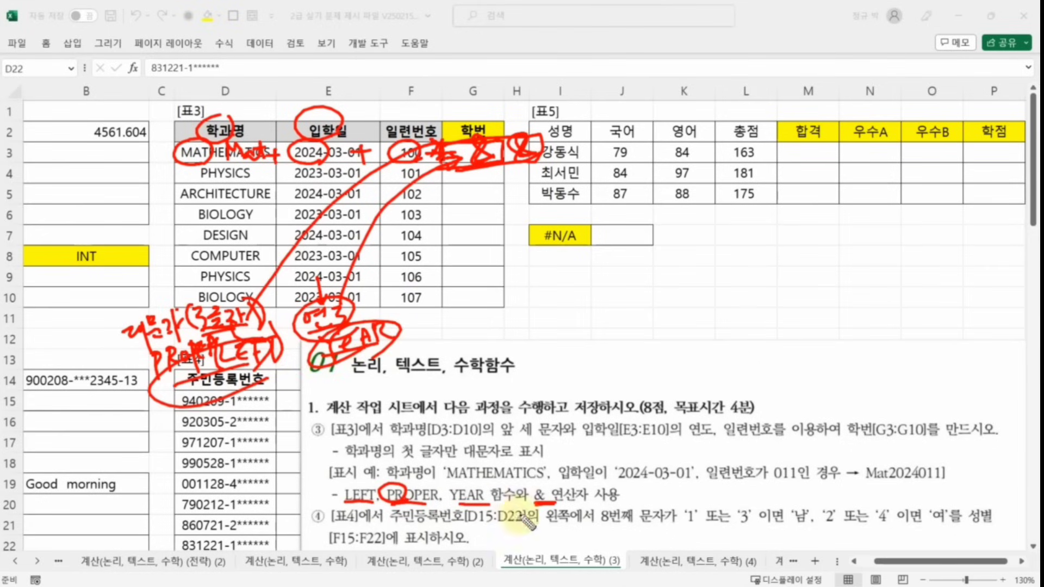
{"action": "mouse_move", "coordinate": [552, 477]}
{"action": "left_mouse_down"}
{"action": "mouse_move", "coordinate": [528, 503]}
{"action": "mouse_move", "coordinate": [555, 478]}
{"action": "left_mouse_up"}
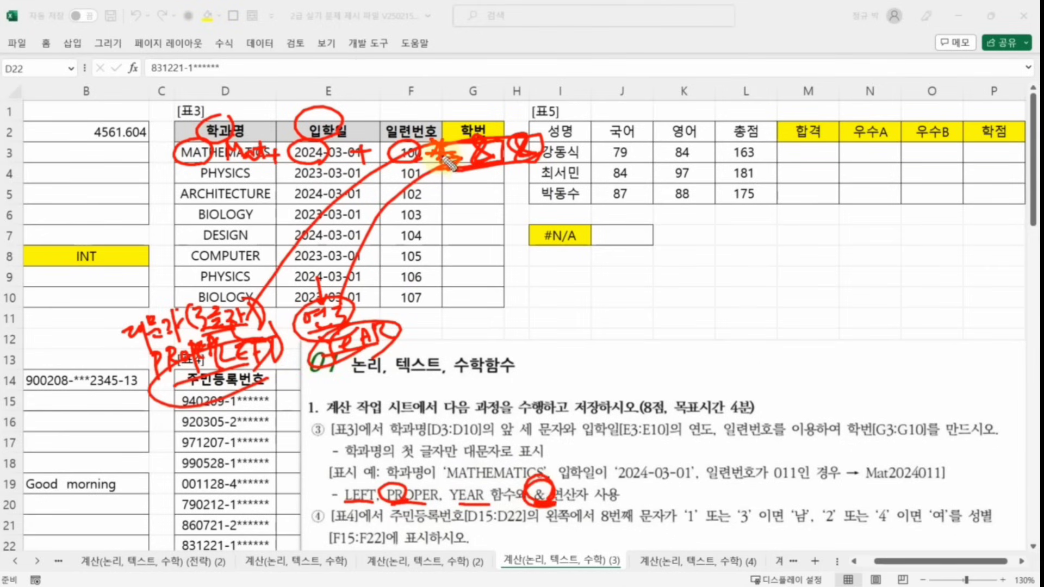
{"action": "left_click_drag", "start_coordinate": [449, 162], "coordinate": [506, 170]}
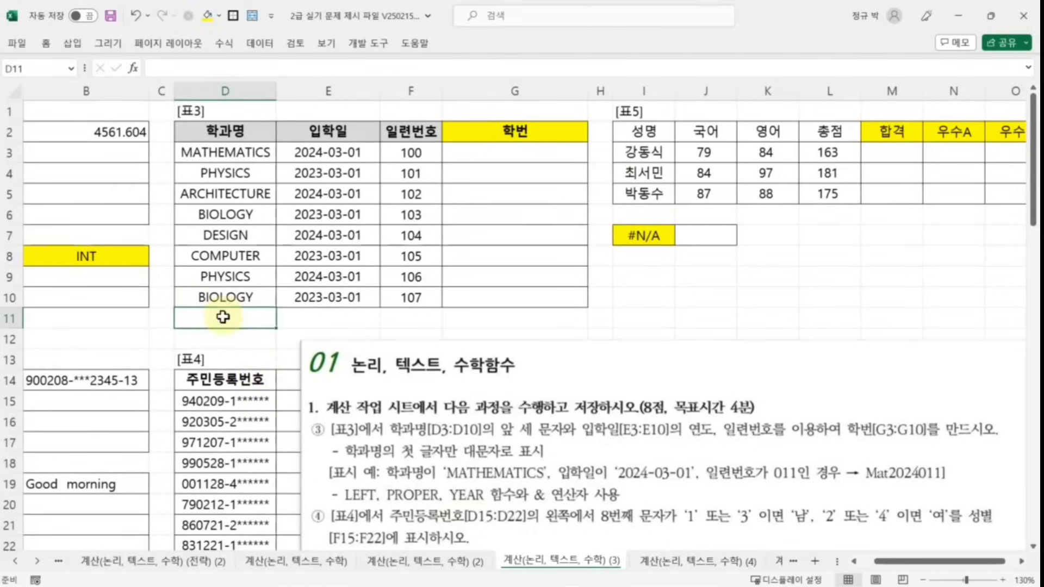
- In cell D11, enter a LEFT formula that extracts the first 3 characters of the department name in D3
{"action": "left_click", "coordinate": [167, 69]}
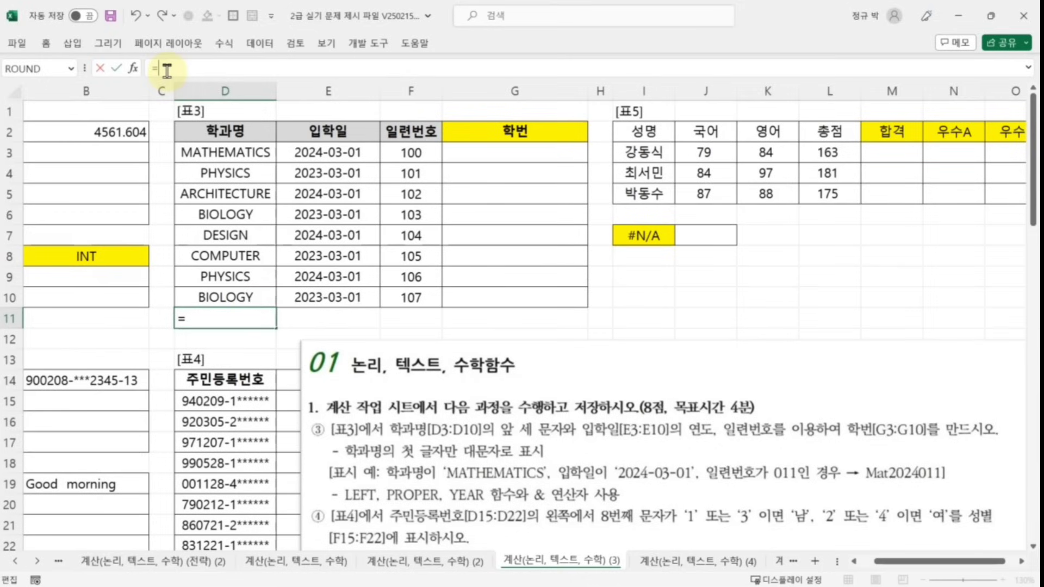
{"action": "type", "text": "=LEFT"}
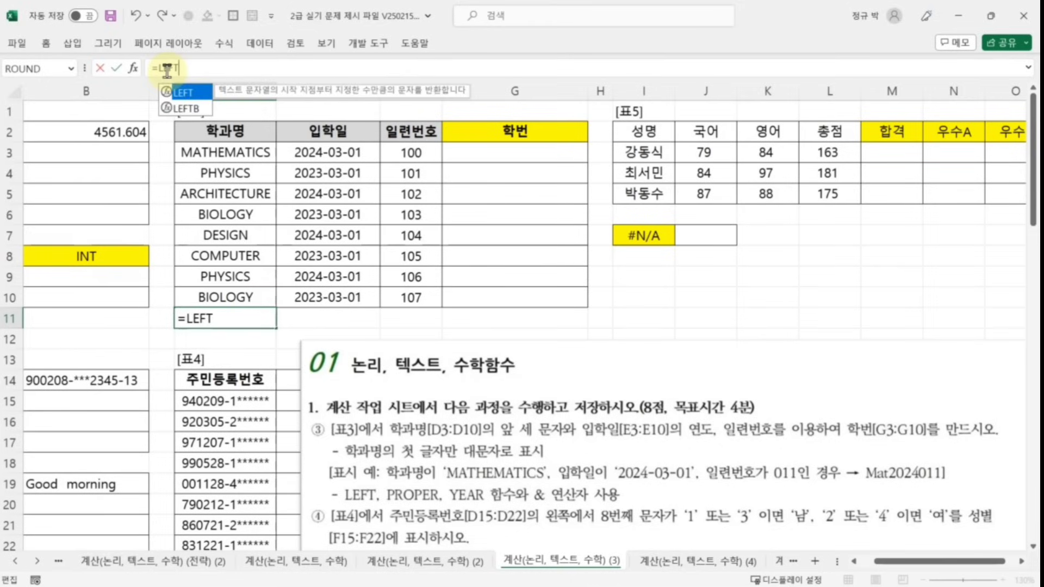
{"action": "double_click", "coordinate": [188, 98]}
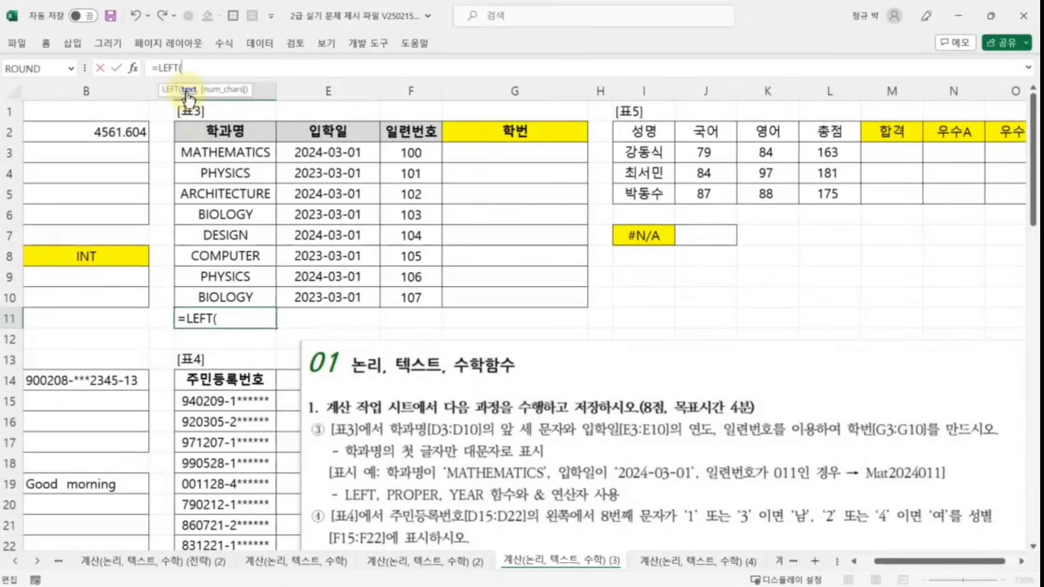
{"action": "left_click", "coordinate": [133, 69]}
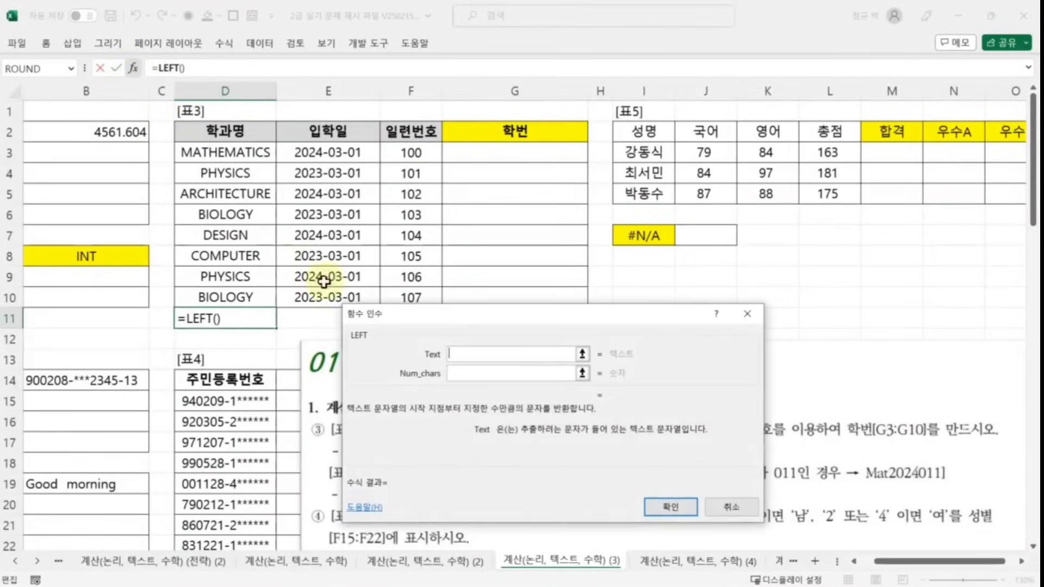
{"action": "left_click_drag", "start_coordinate": [447, 318], "coordinate": [447, 361]}
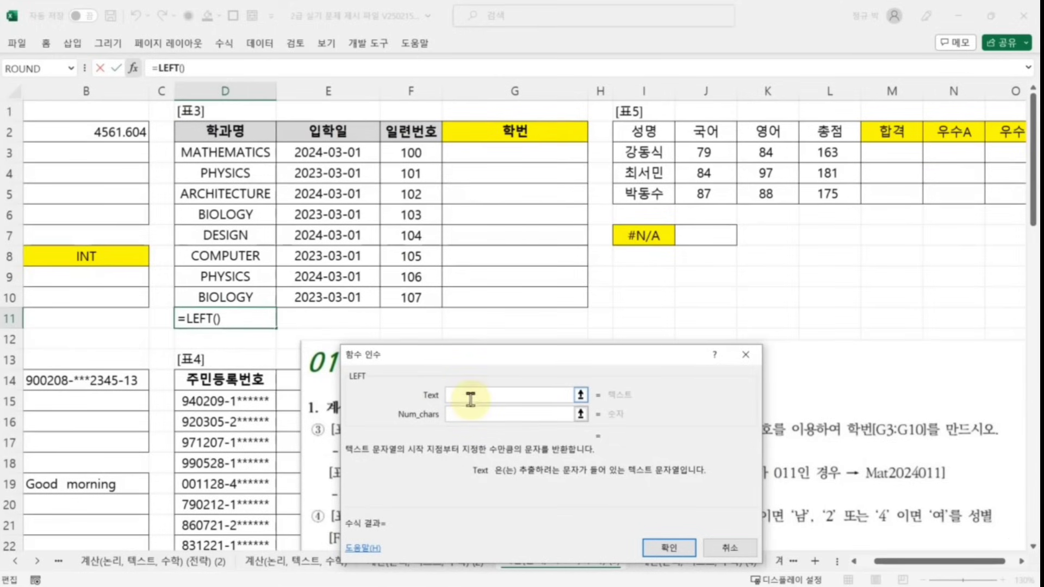
{"action": "left_click", "coordinate": [226, 159]}
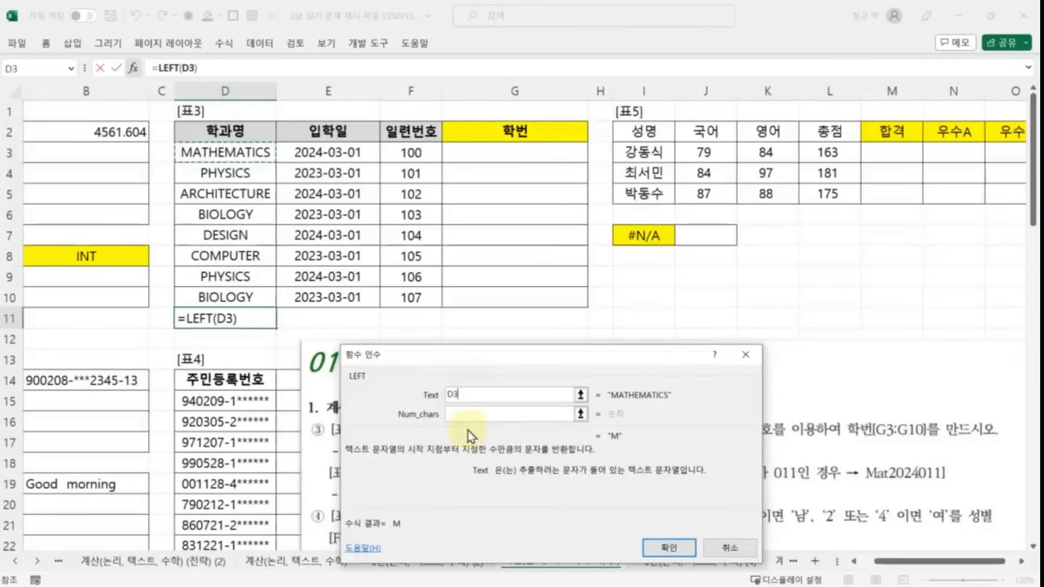
{"action": "left_click", "coordinate": [468, 415]}
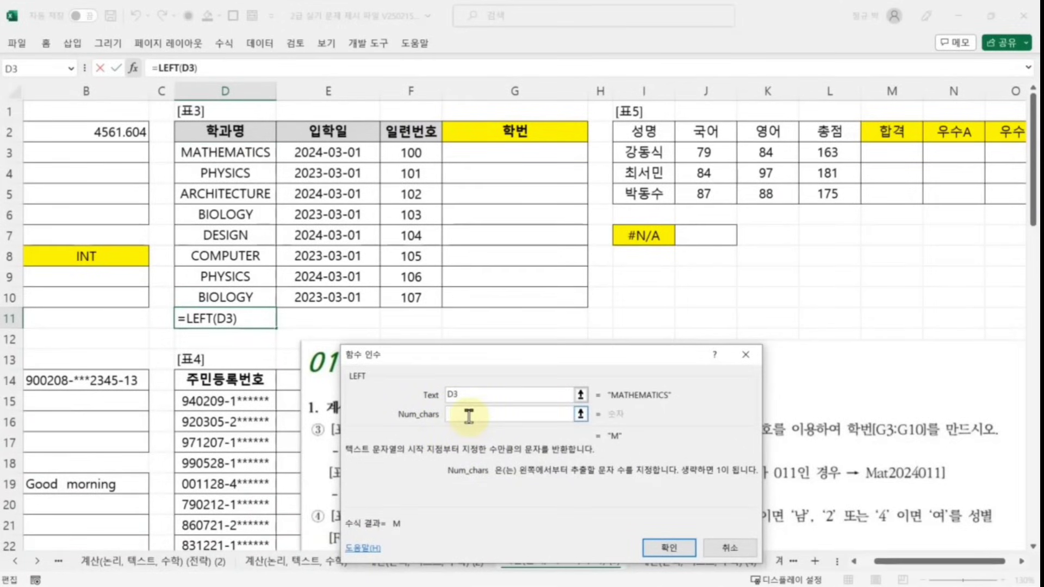
{"action": "type", "text": "3"}
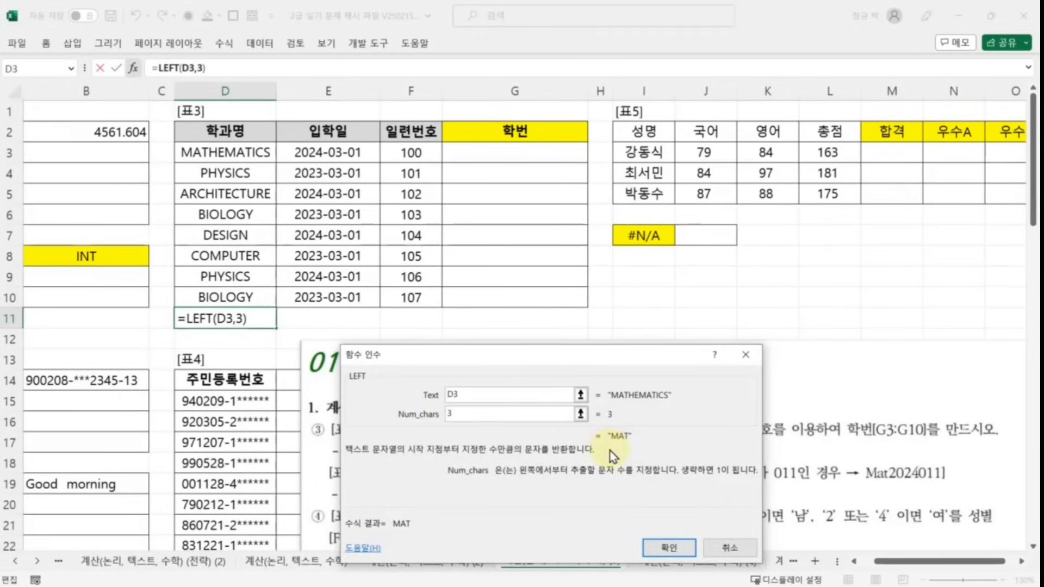
{"action": "left_click", "coordinate": [679, 550]}
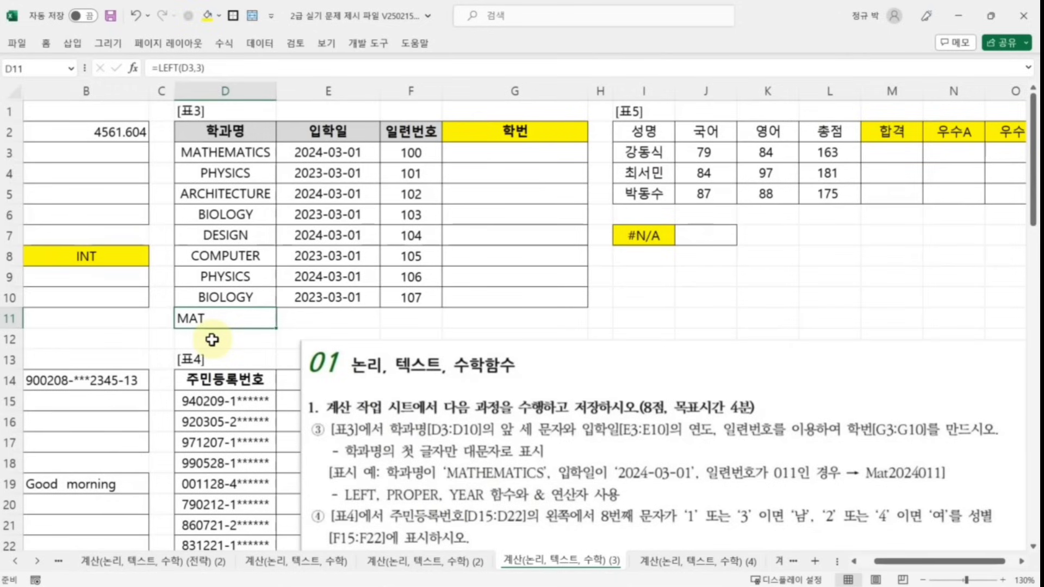
- In cell D12, enter a PROPER formula that capitalizes only the first letter of the text in D11
{"action": "left_click", "coordinate": [212, 339]}
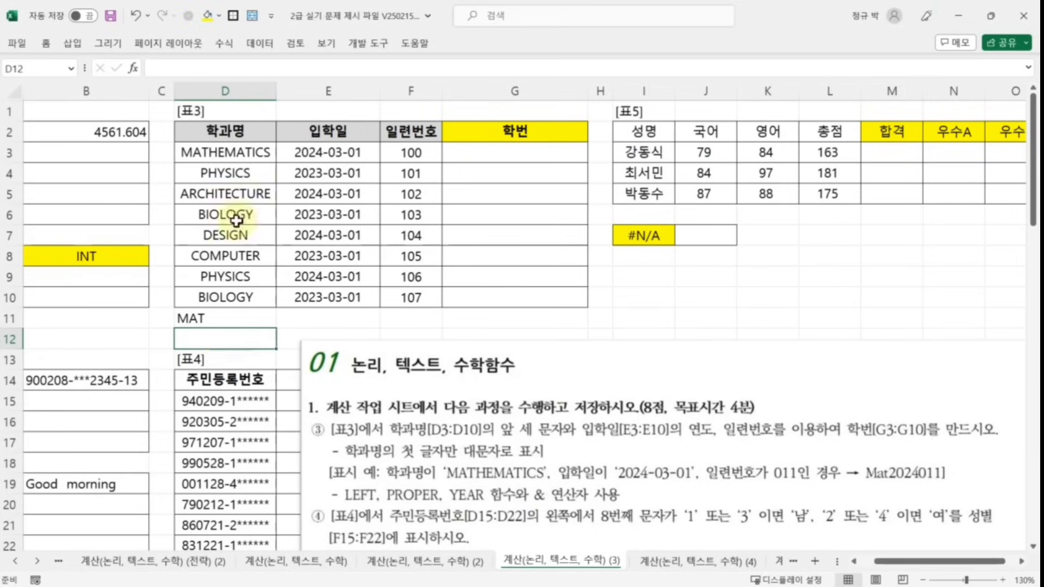
{"action": "left_click", "coordinate": [190, 69]}
{"action": "type", "text": "="}
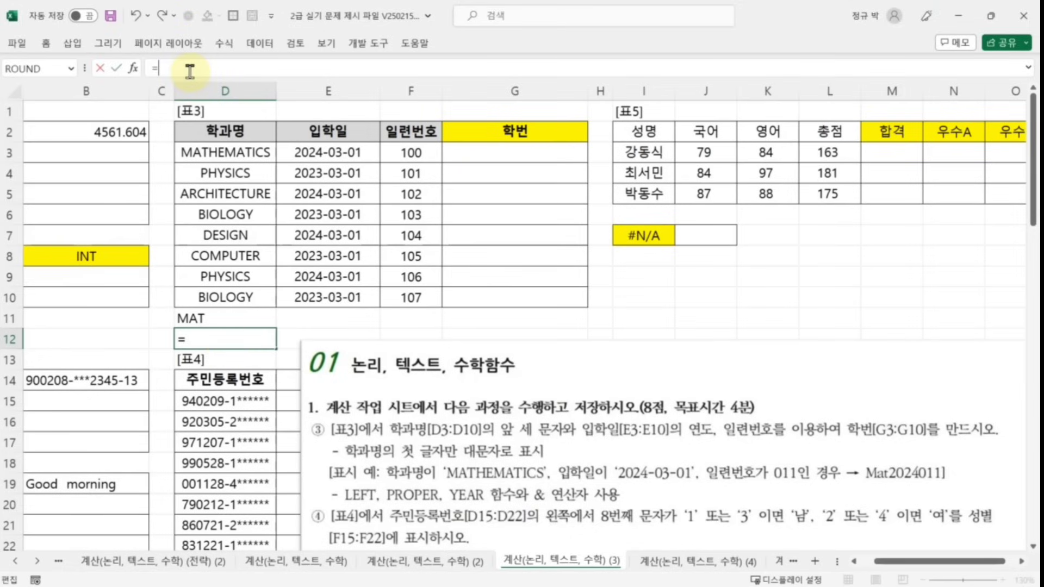
{"action": "type", "text": "PRO"}
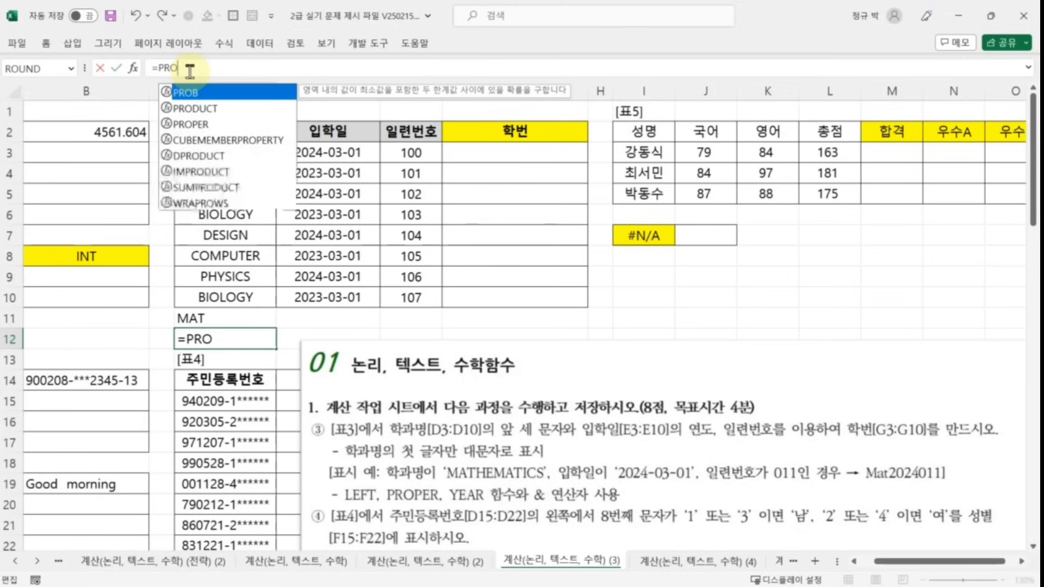
{"action": "double_click", "coordinate": [178, 131]}
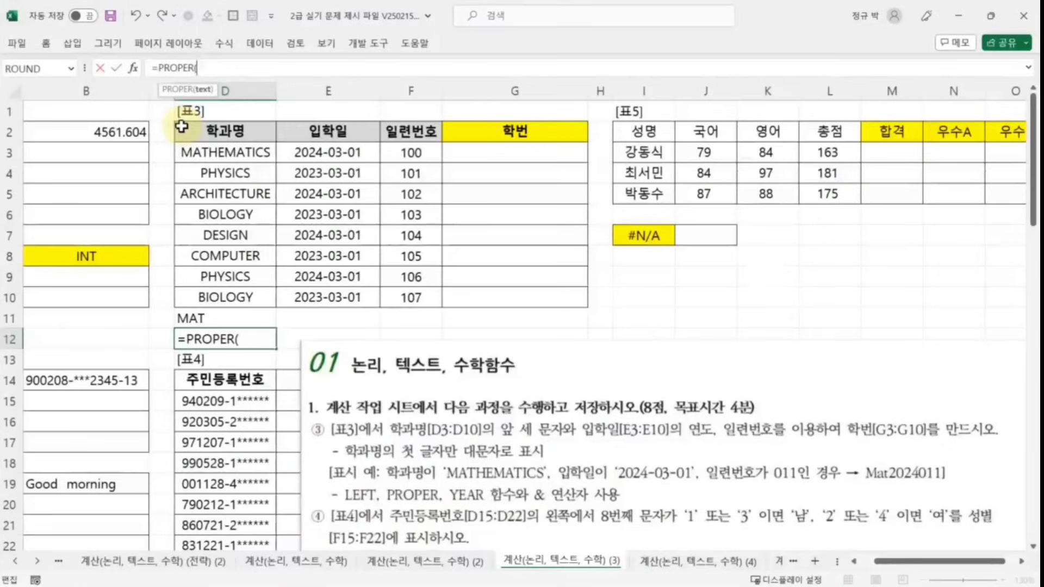
{"action": "left_click", "coordinate": [132, 68]}
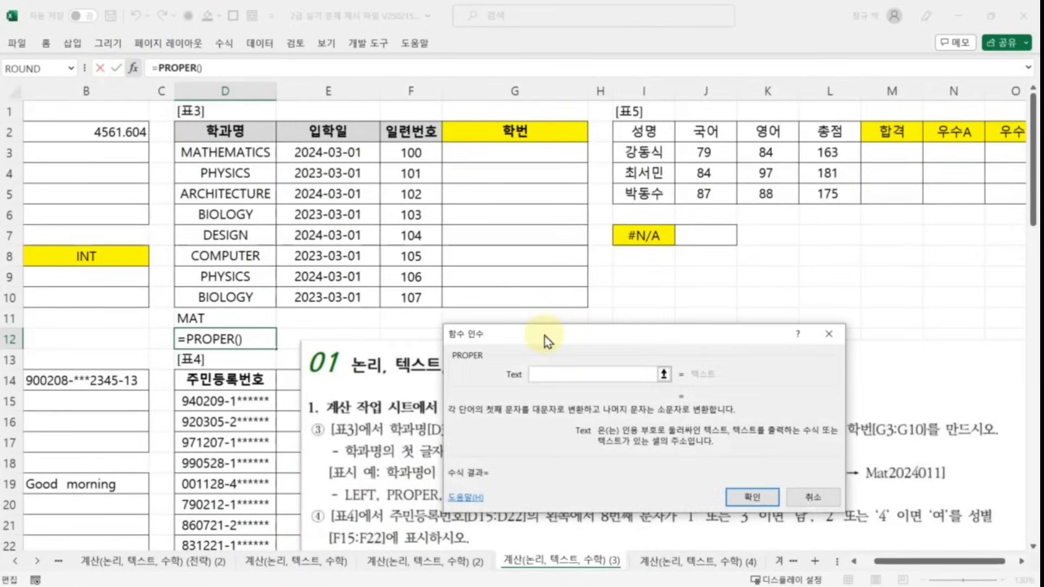
{"action": "left_click_drag", "start_coordinate": [538, 338], "coordinate": [521, 363]}
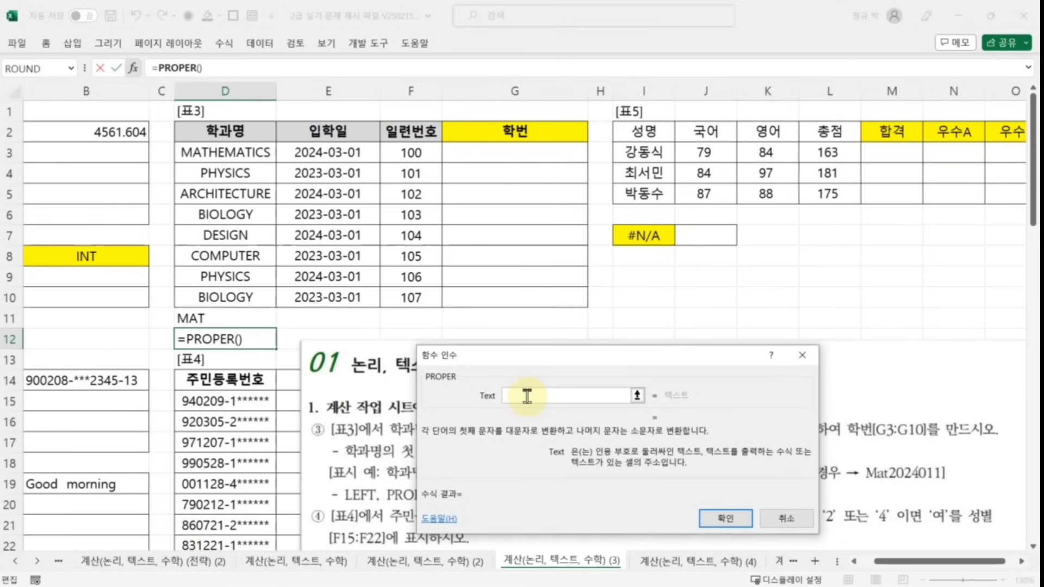
{"action": "left_click", "coordinate": [212, 320]}
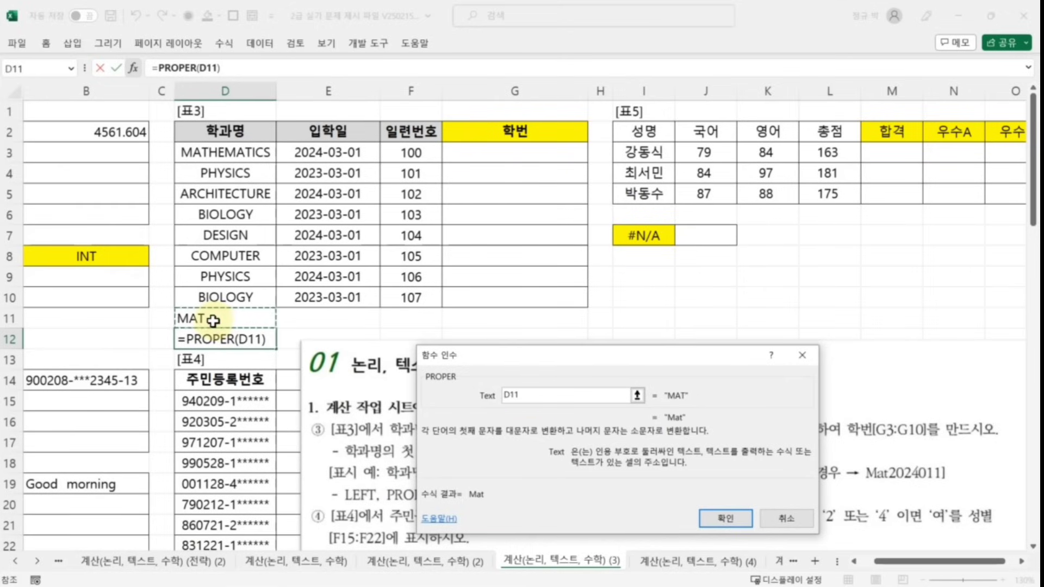
{"action": "left_click", "coordinate": [725, 517]}
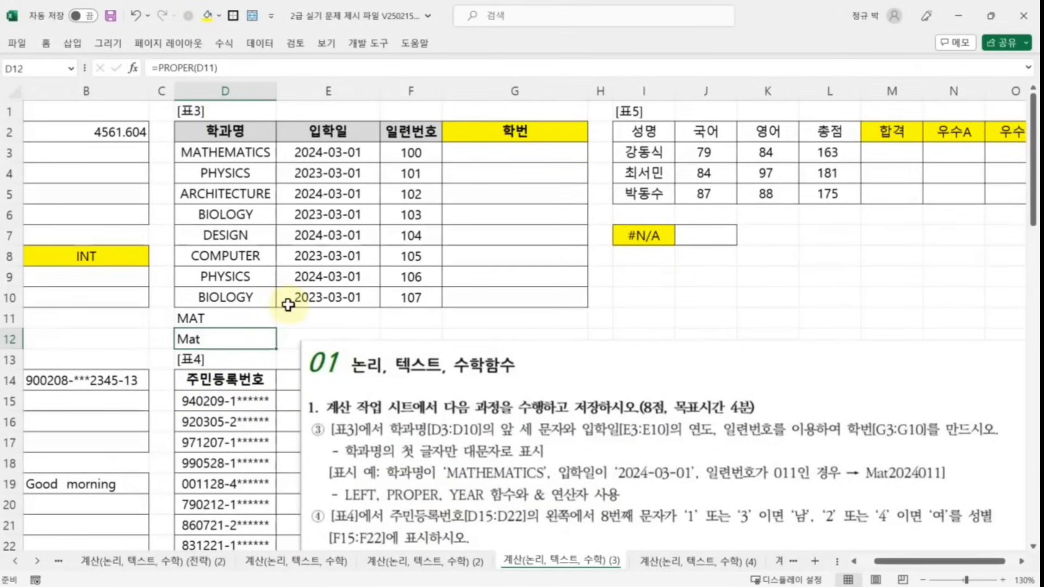
- Examine the D11 argument inside the PROPER formula in cell D12
{"action": "left_click_drag", "start_coordinate": [152, 67], "coordinate": [193, 67]}
{"action": "left_click", "coordinate": [211, 68]}
{"action": "left_click", "coordinate": [220, 69]}
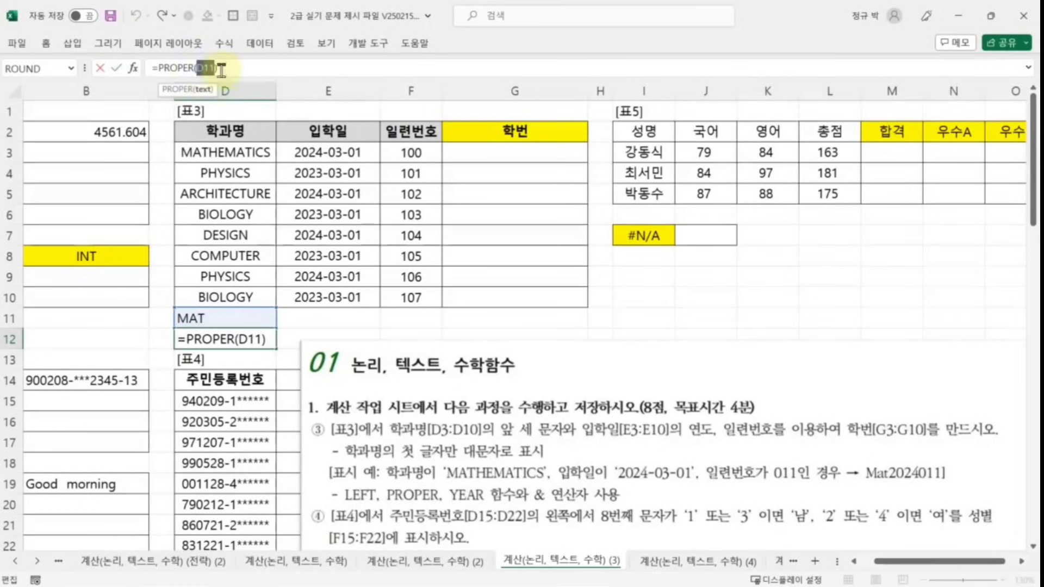
{"action": "key", "text": "ctrl+Return"}
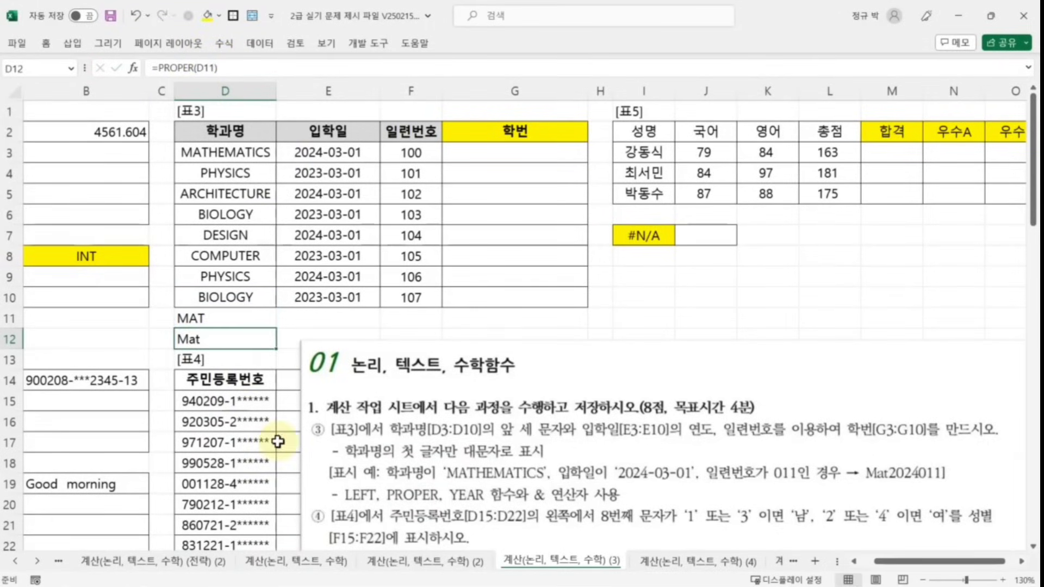
- Copy the expression LEFT(D3,3), without its equals sign, from the formula in cell D11
{"action": "left_click", "coordinate": [226, 441]}
{"action": "left_click", "coordinate": [220, 316]}
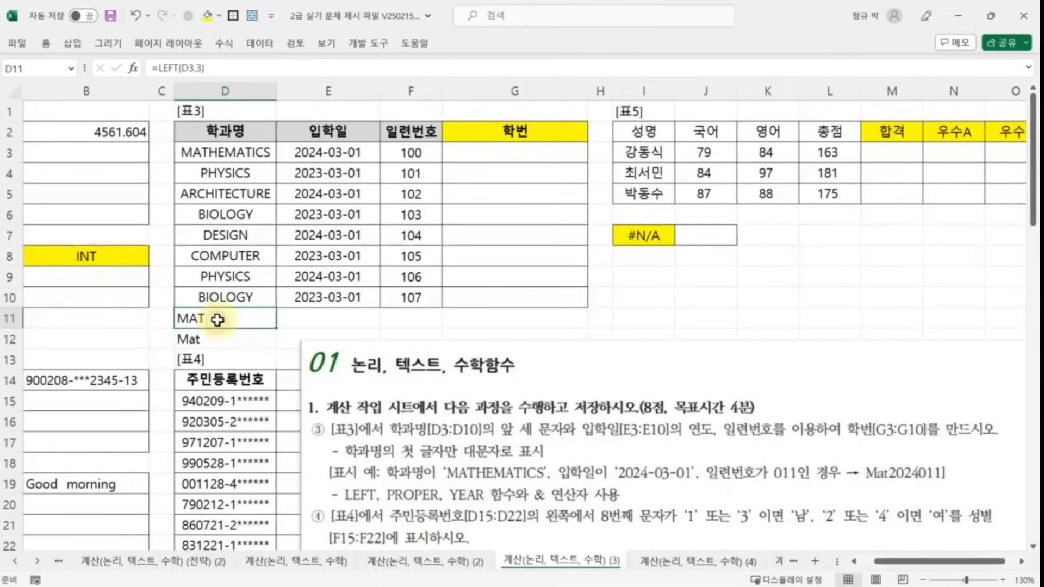
{"action": "left_click", "coordinate": [216, 67]}
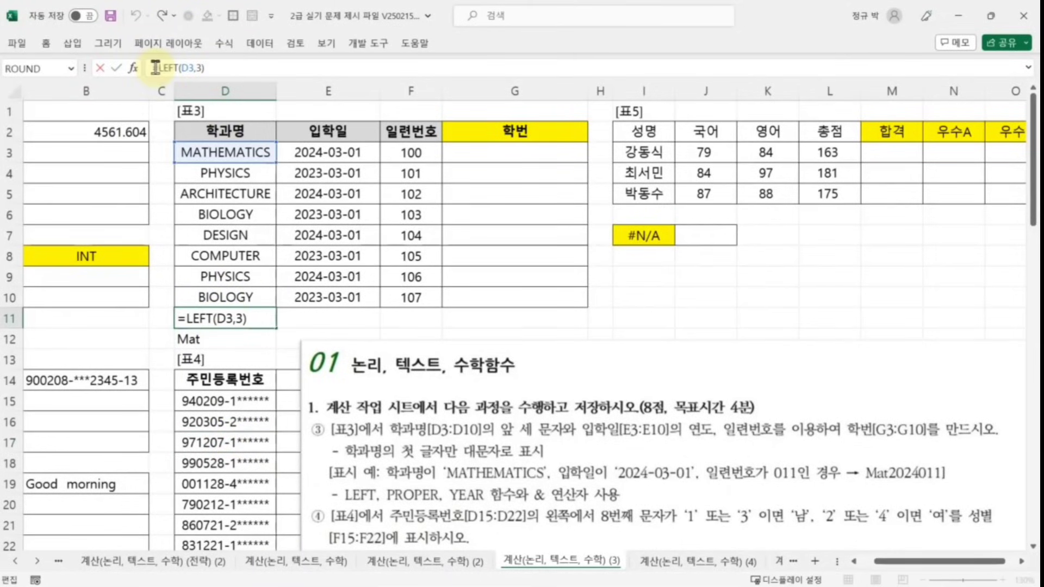
{"action": "left_click_drag", "start_coordinate": [157, 67], "coordinate": [269, 79]}
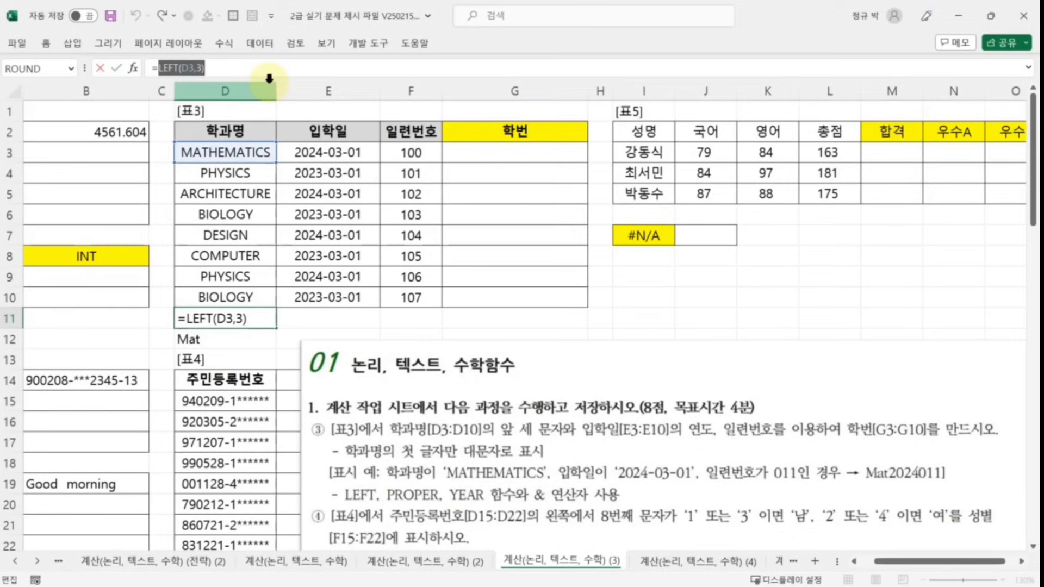
{"action": "right_click", "coordinate": [196, 68]}
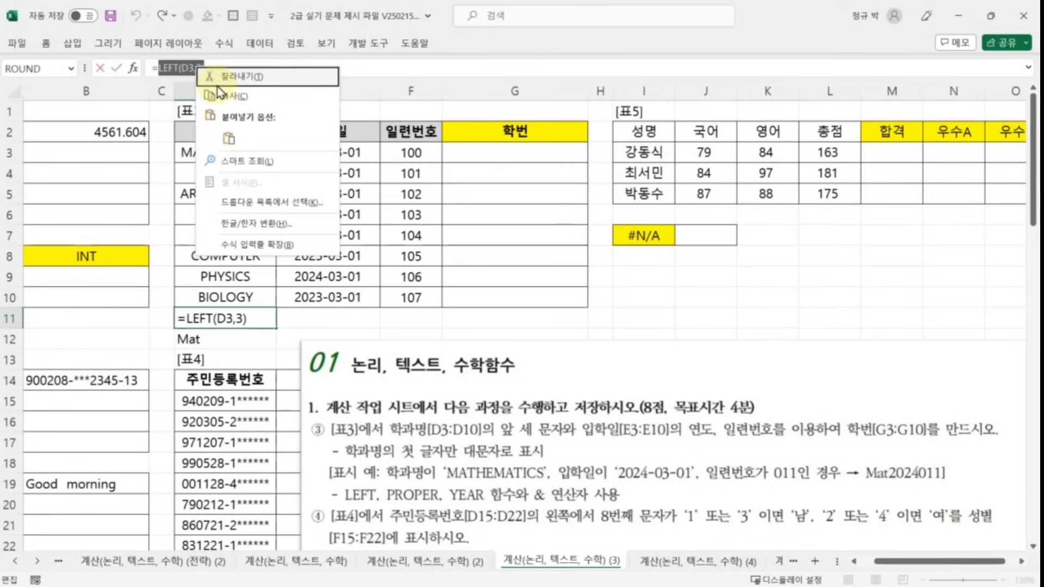
{"action": "left_click", "coordinate": [231, 98]}
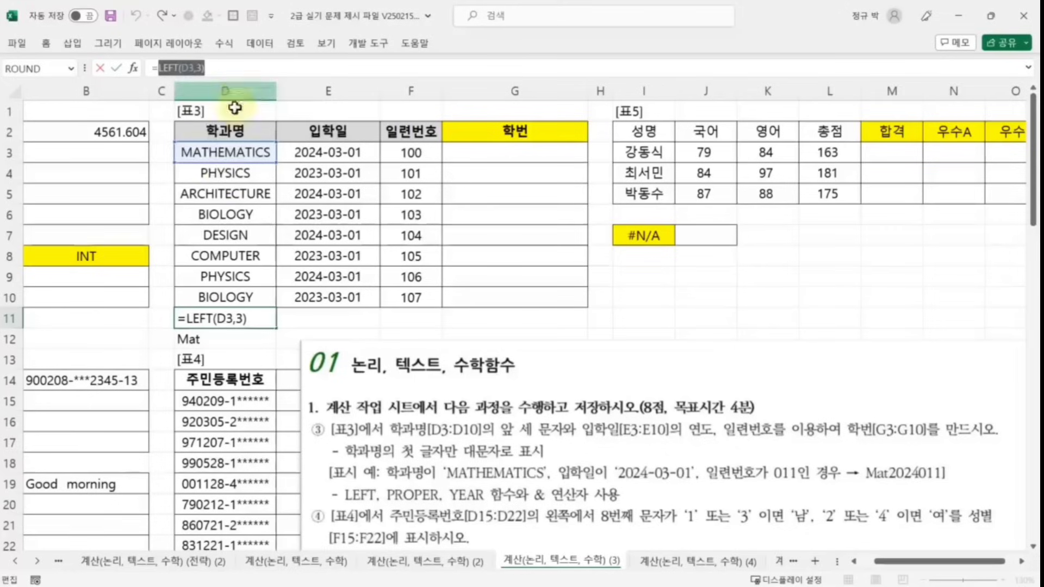
{"action": "key", "text": "Escape"}
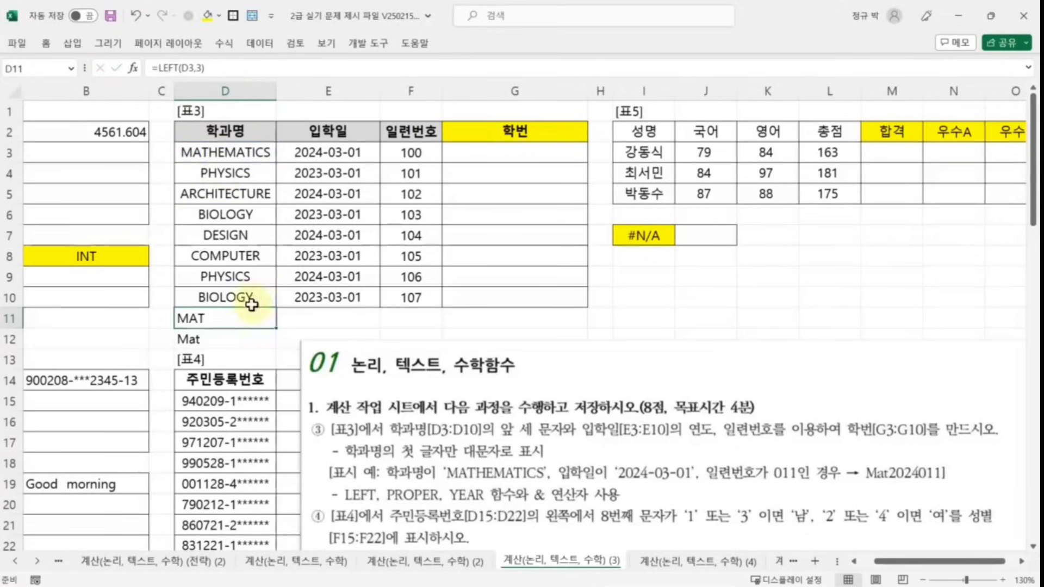
- Replace the D11 argument of the PROPER formula in cell D12 with the copied LEFT(D3,3)
{"action": "left_click", "coordinate": [211, 342]}
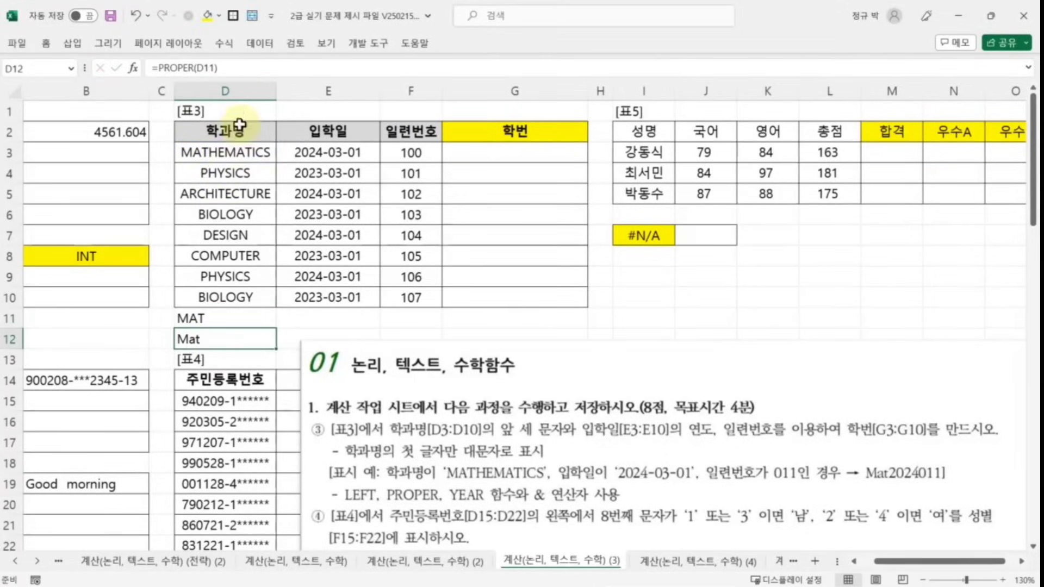
{"action": "left_click", "coordinate": [214, 67]}
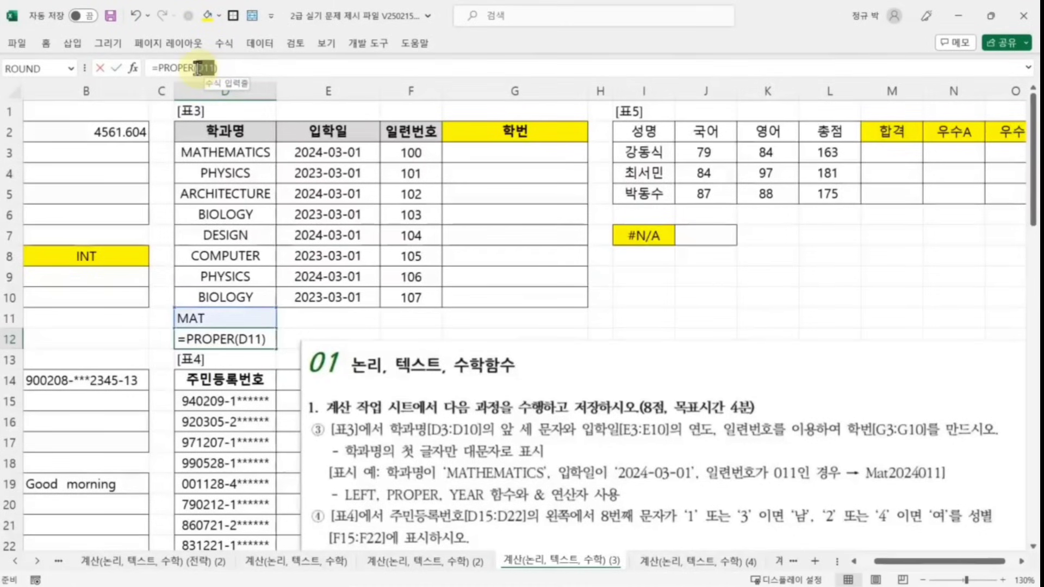
{"action": "double_click", "coordinate": [199, 68]}
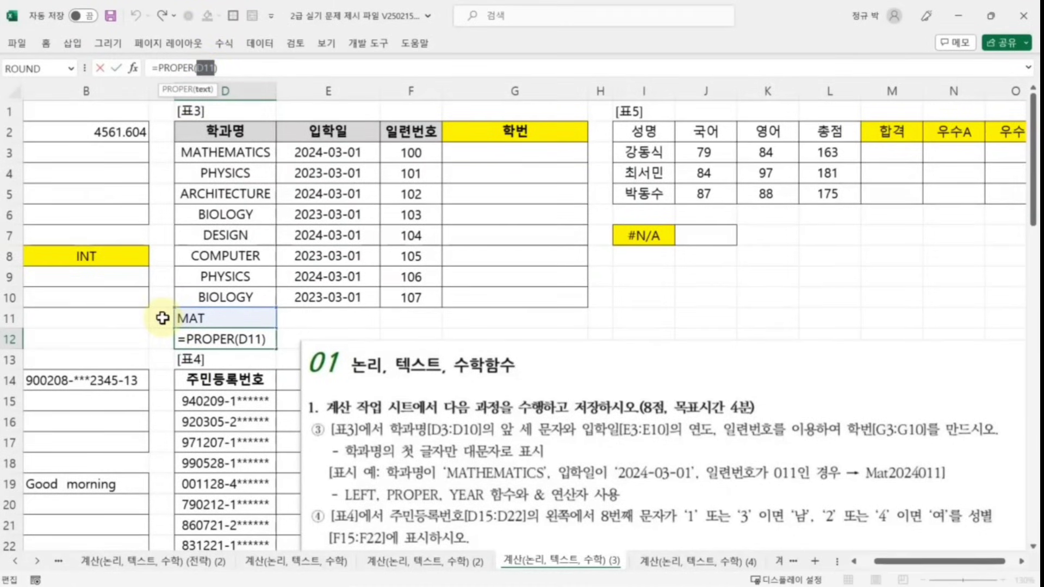
{"action": "type", "text": "LEFT(D3,3)"}
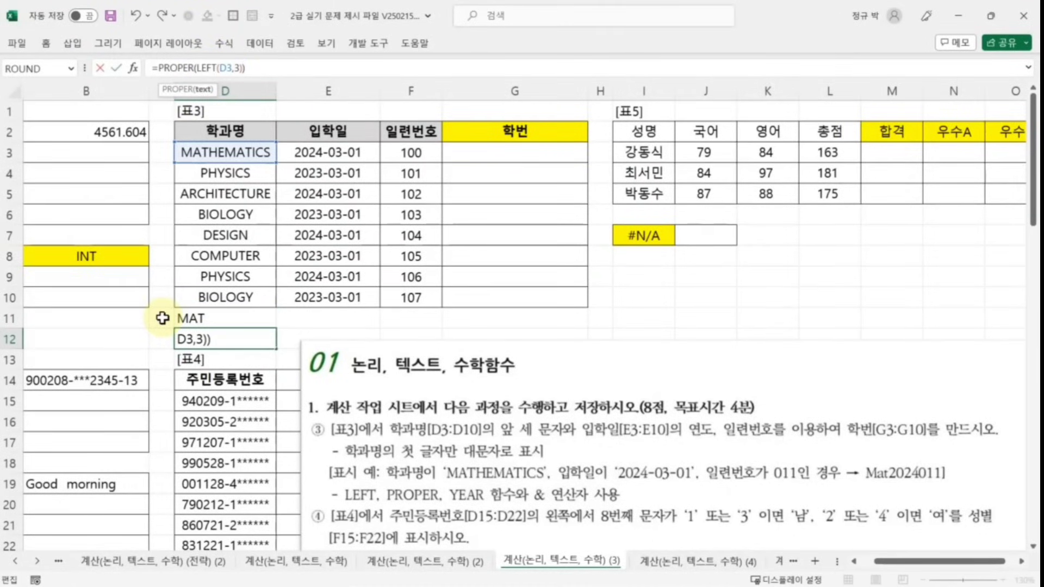
{"action": "key", "text": "Return"}
- Examine the LEFT function nested inside the PROPER formula in cell D12
{"action": "left_click", "coordinate": [219, 338]}
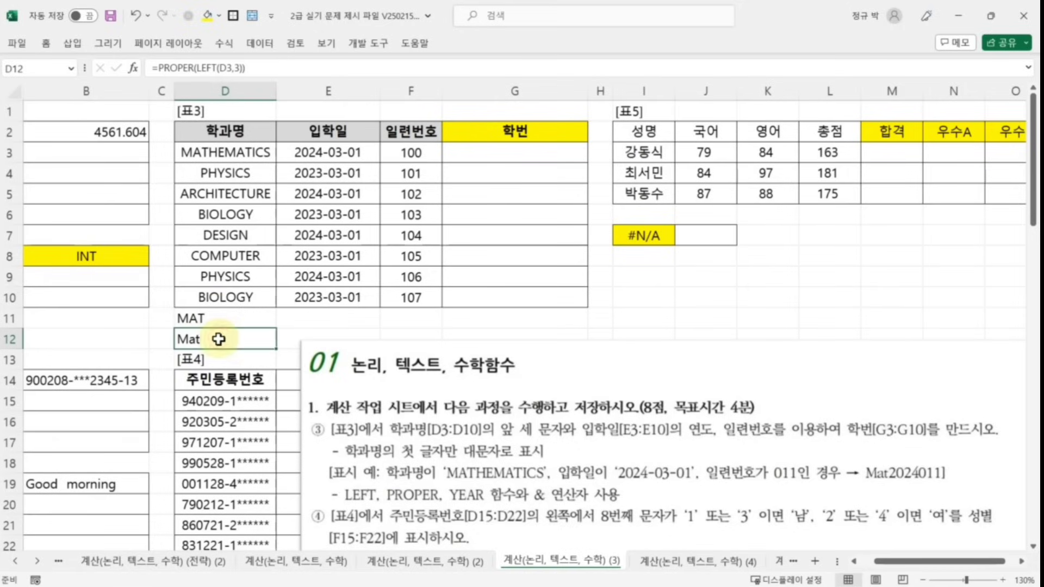
{"action": "left_click", "coordinate": [195, 68]}
{"action": "left_click_drag", "start_coordinate": [200, 68], "coordinate": [261, 69]}
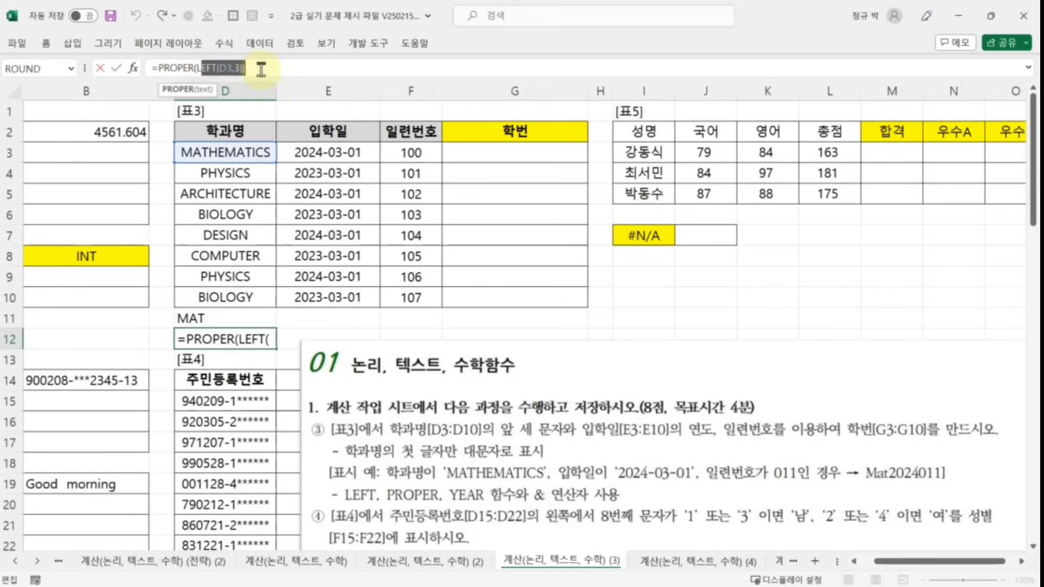
{"action": "left_click", "coordinate": [278, 67]}
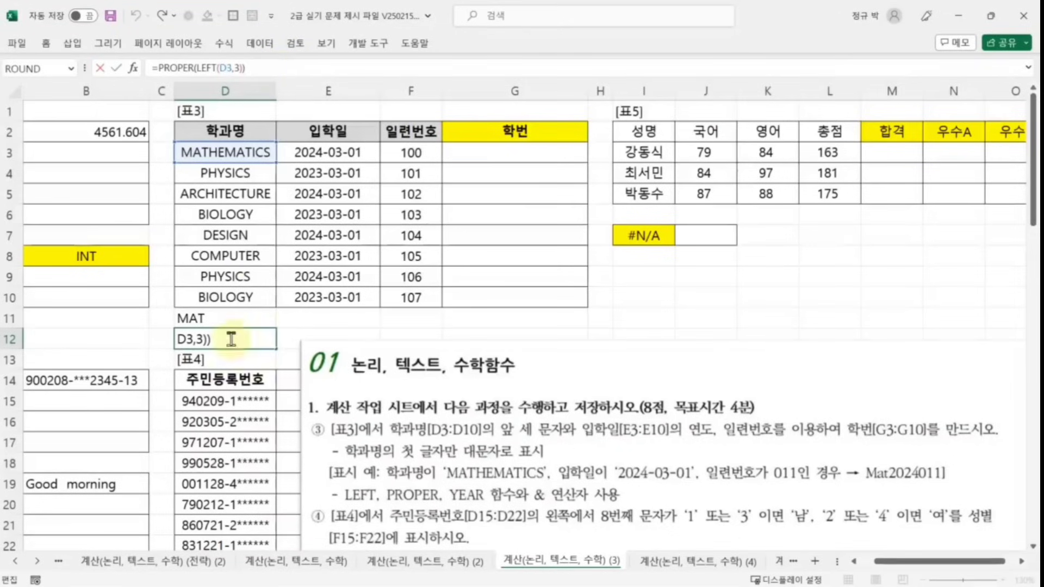
{"action": "key", "text": "ctrl+Return"}
{"action": "left_click", "coordinate": [226, 398]}
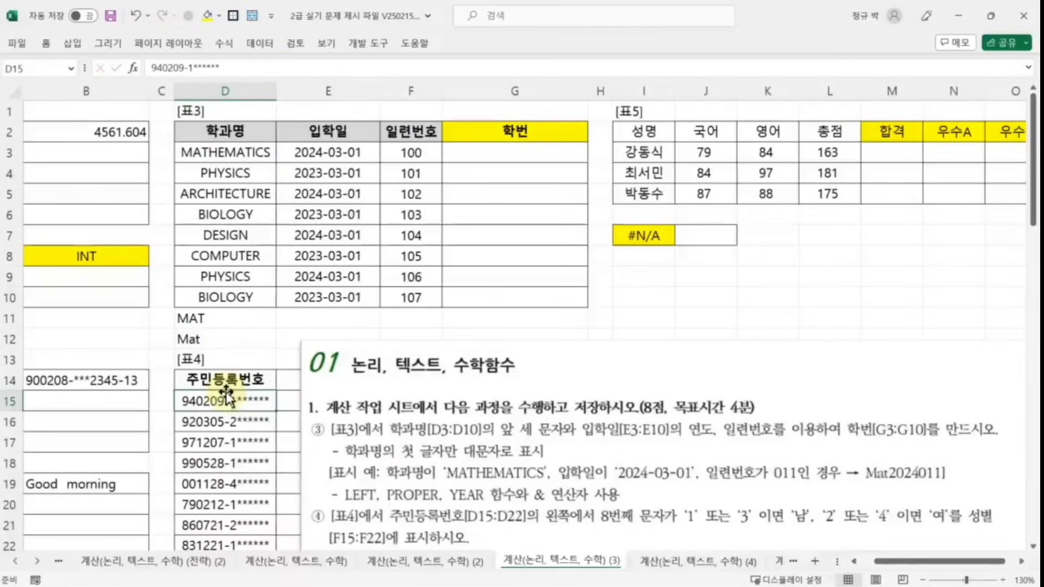
{"action": "left_click", "coordinate": [631, 304]}
- In cell E11, enter a YEAR formula that extracts the year from the admission date in E3
{"action": "left_click", "coordinate": [294, 323]}
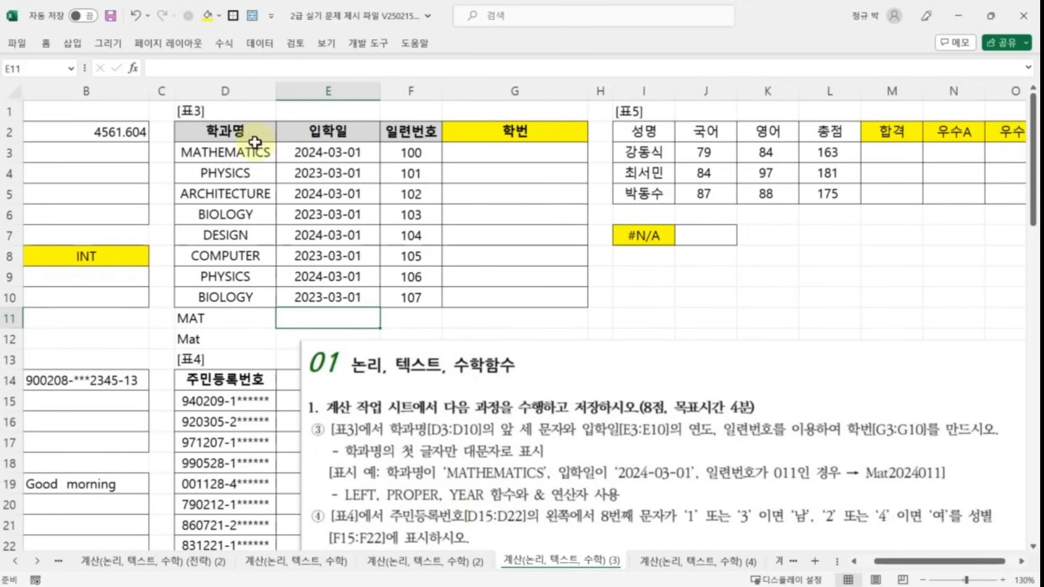
{"action": "left_click", "coordinate": [173, 68]}
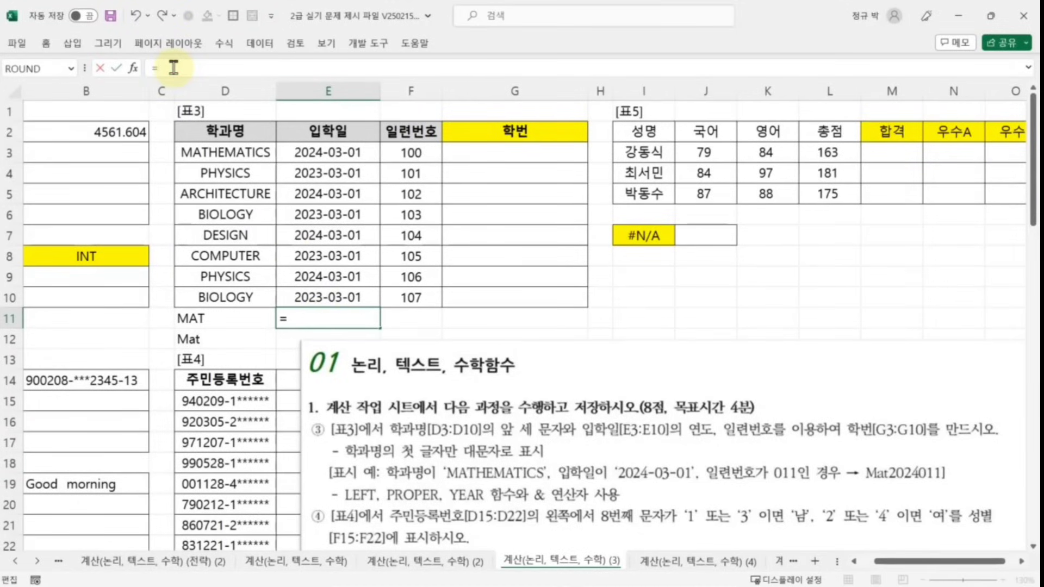
{"action": "type", "text": "=YEA"}
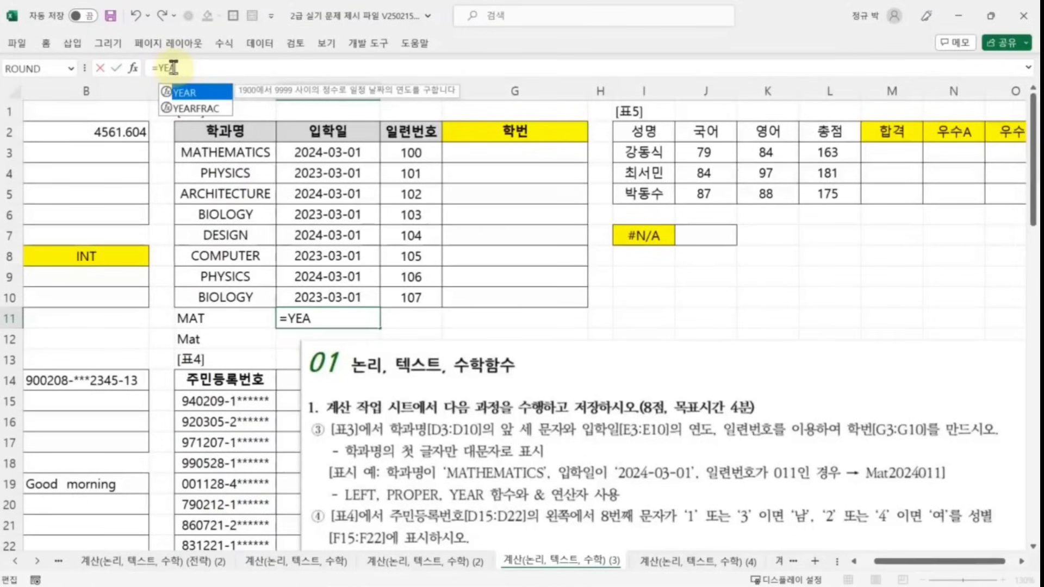
{"action": "double_click", "coordinate": [185, 94]}
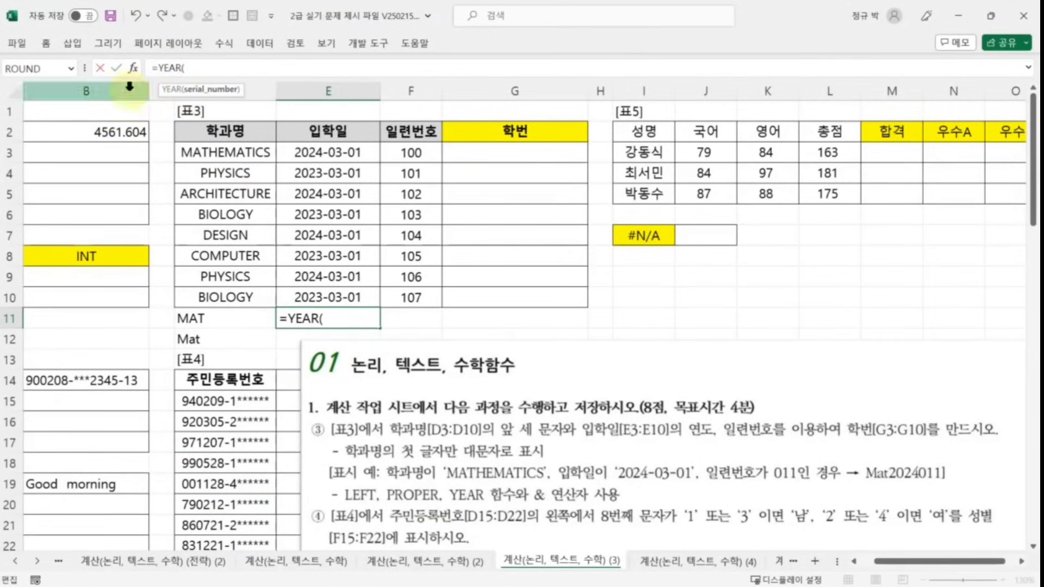
{"action": "left_click", "coordinate": [132, 69]}
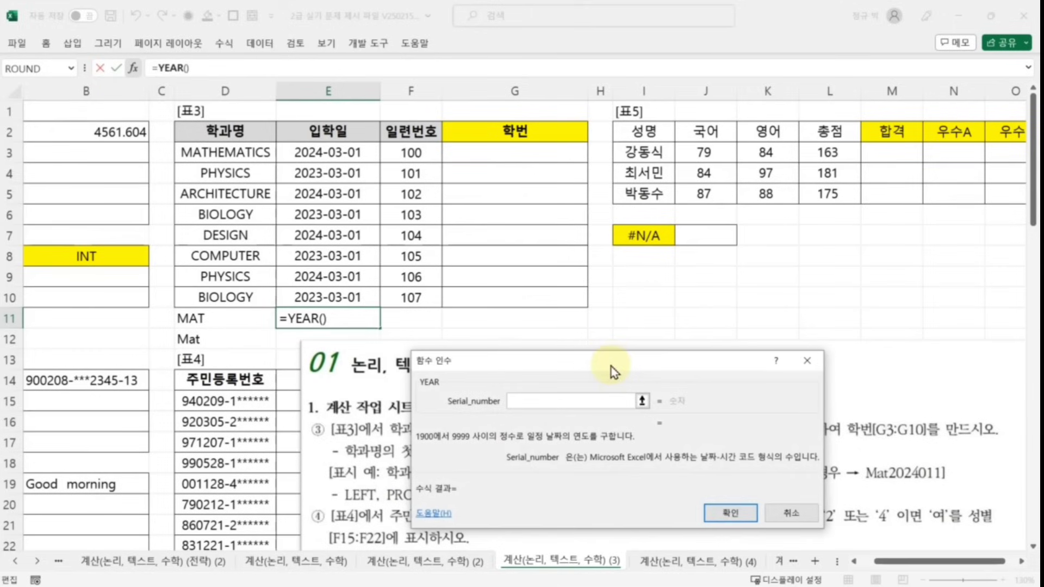
{"action": "left_click_drag", "start_coordinate": [608, 366], "coordinate": [713, 363]}
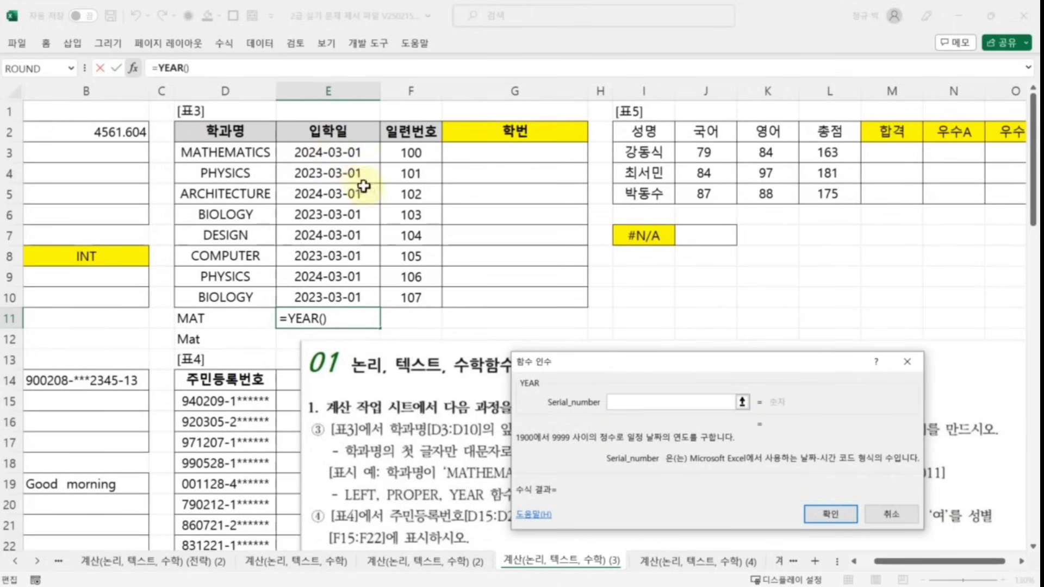
{"action": "left_click", "coordinate": [336, 154]}
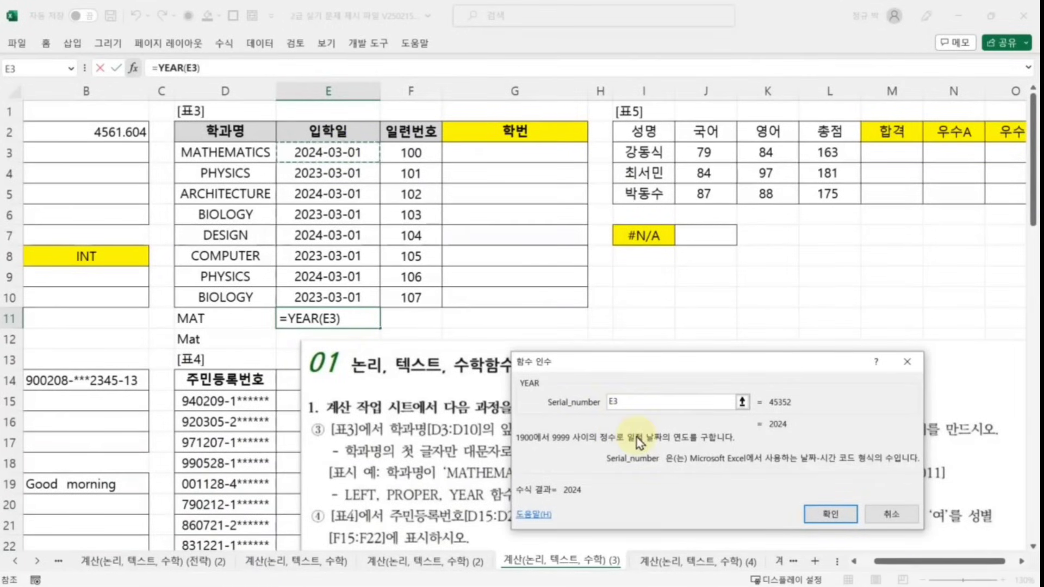
{"action": "left_click", "coordinate": [832, 513]}
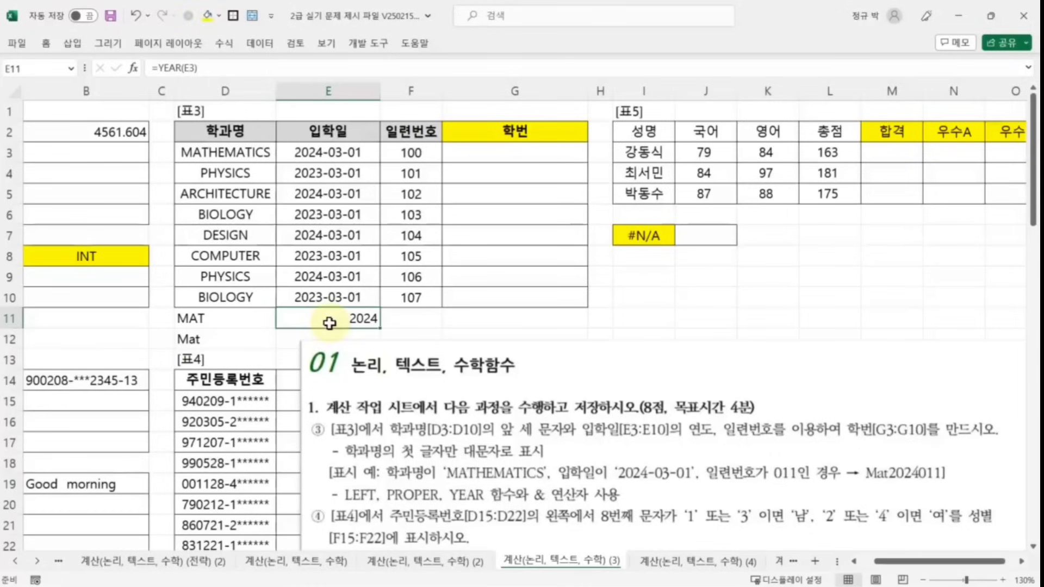
{"action": "left_click", "coordinate": [839, 314]}
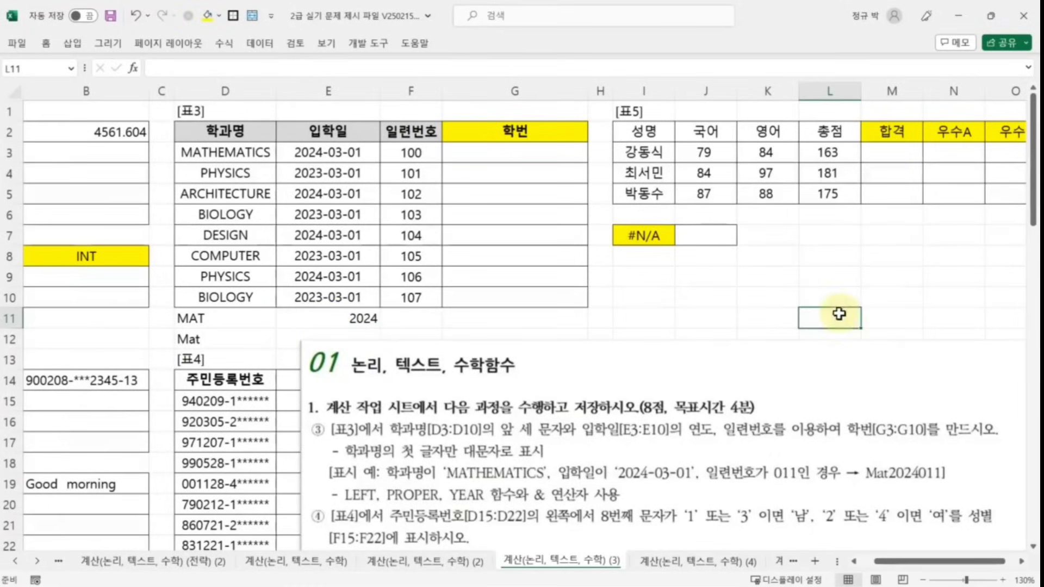
- In cell G3, enter the formula =D12&E11&F3 to join the department code, the year and the serial number
{"action": "left_click", "coordinate": [506, 152]}
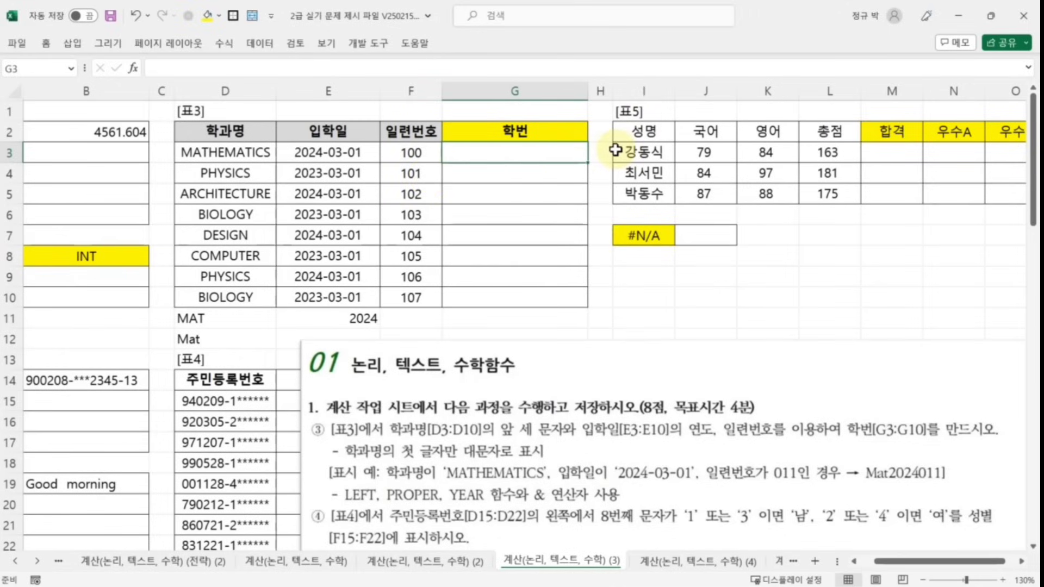
{"action": "left_click", "coordinate": [163, 72]}
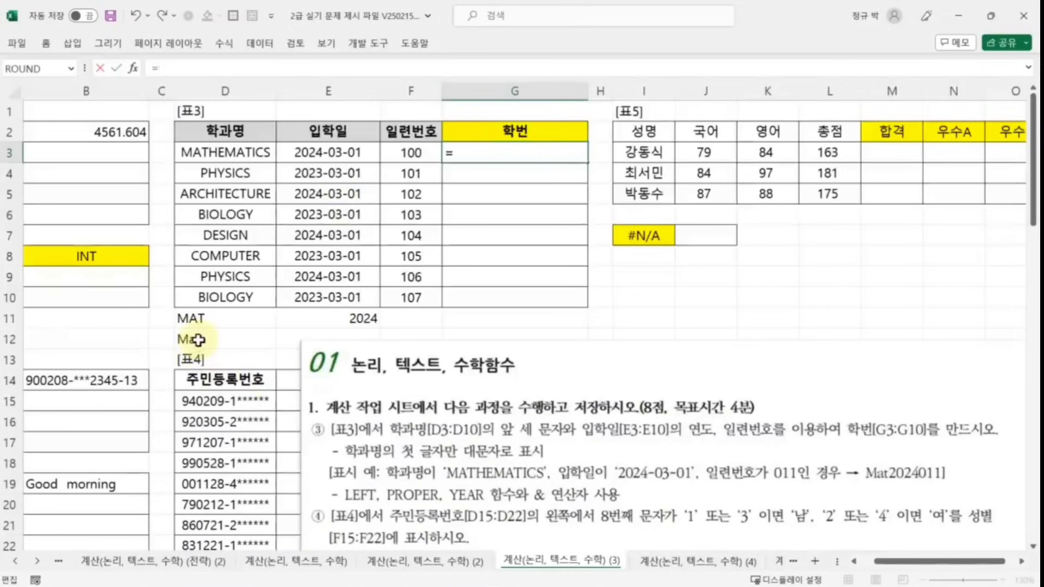
{"action": "left_click", "coordinate": [226, 339]}
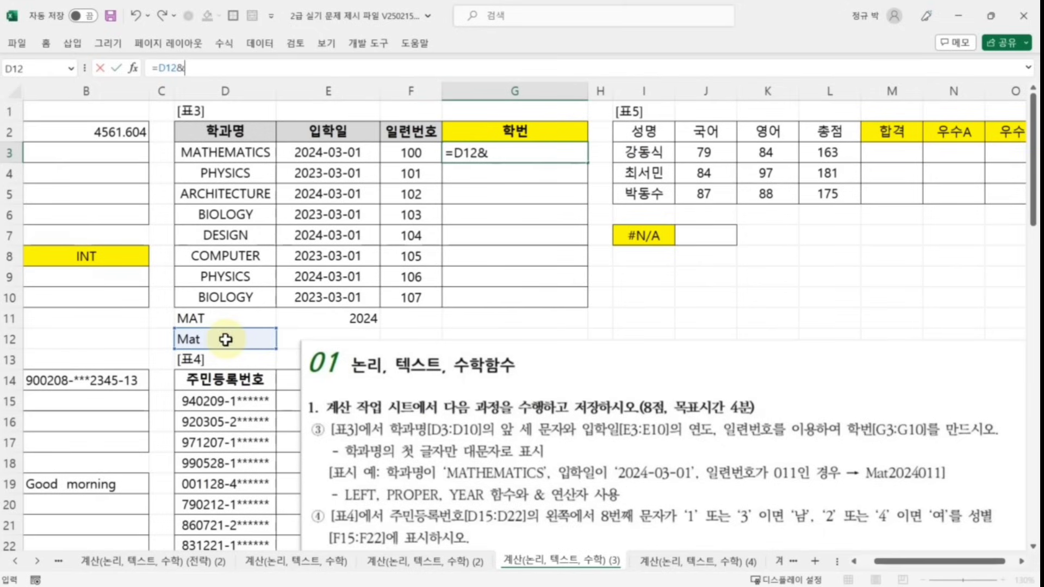
{"action": "left_click", "coordinate": [345, 319]}
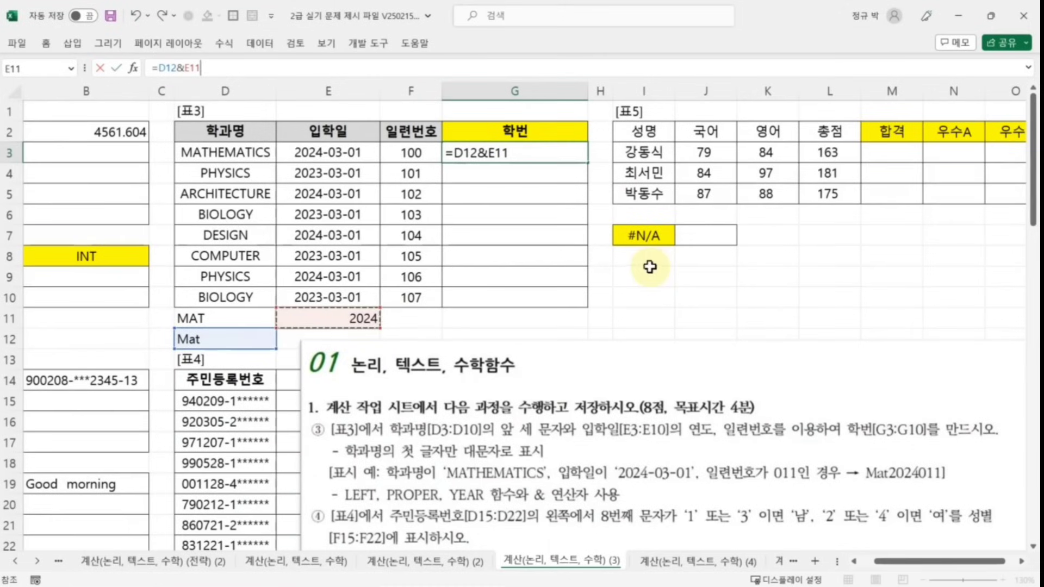
{"action": "left_click", "coordinate": [542, 156]}
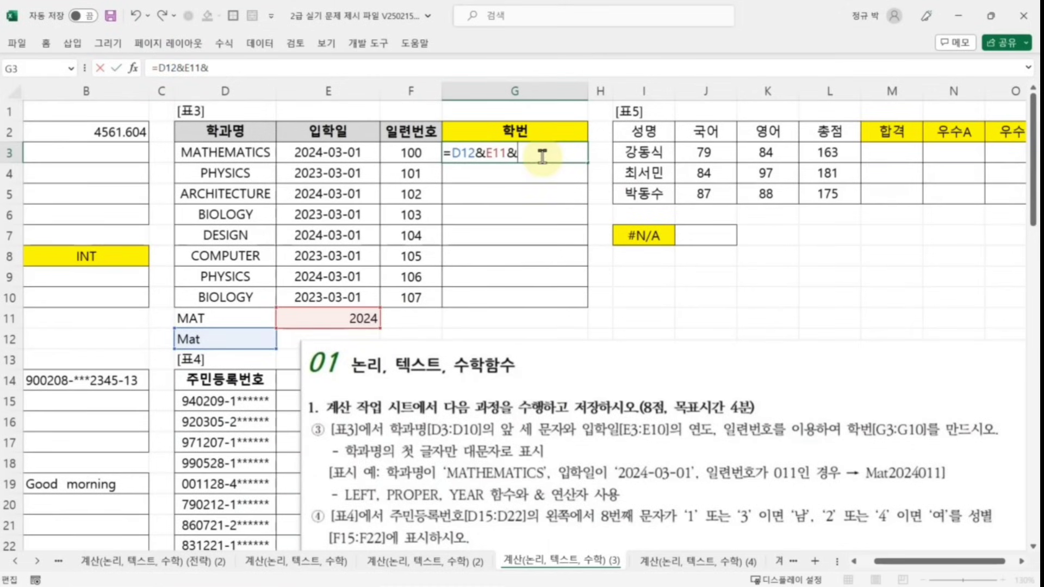
{"action": "left_click", "coordinate": [406, 156]}
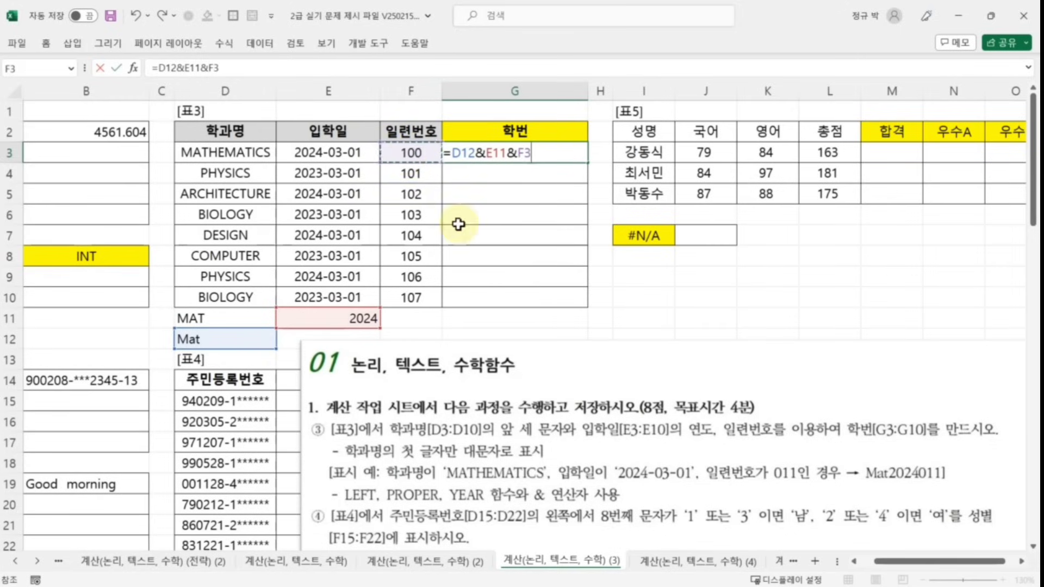
{"action": "key", "text": "Return"}
{"action": "left_click", "coordinate": [474, 159]}
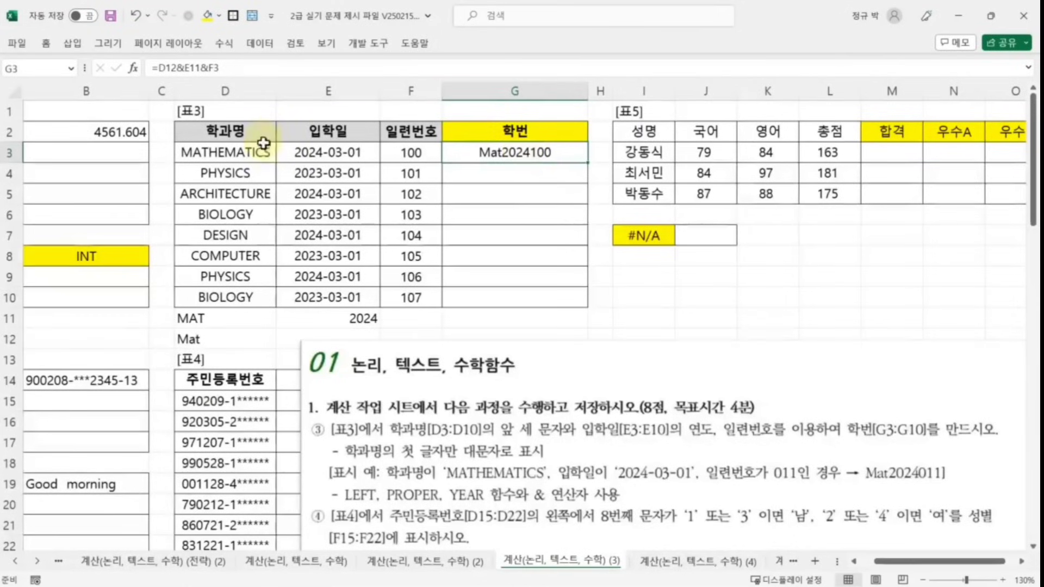
- Examine the D12 and E11 references inside the formula in cell G3
{"action": "left_click", "coordinate": [162, 68]}
{"action": "double_click", "coordinate": [161, 68]}
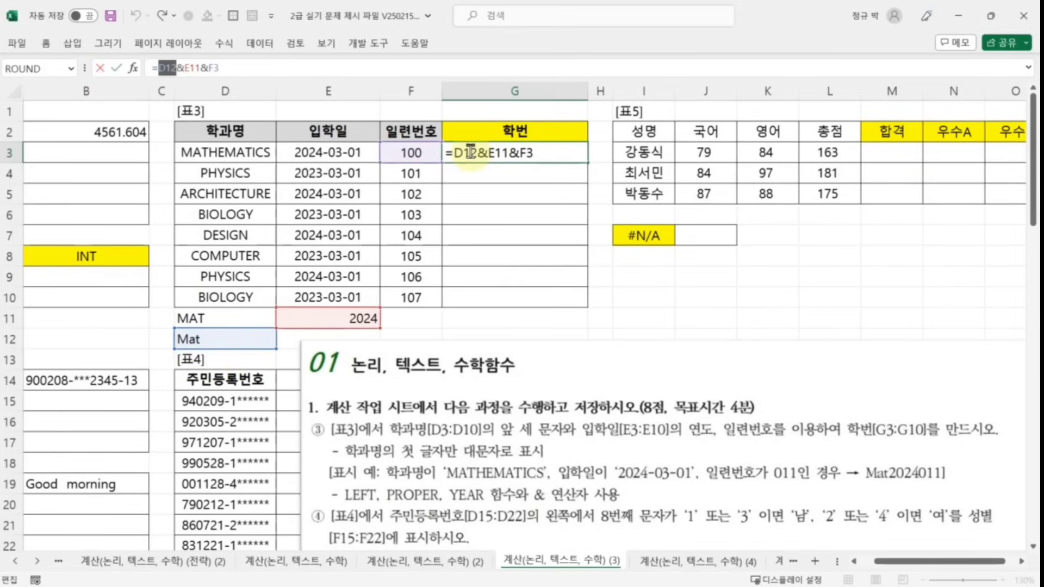
{"action": "left_click", "coordinate": [204, 67]}
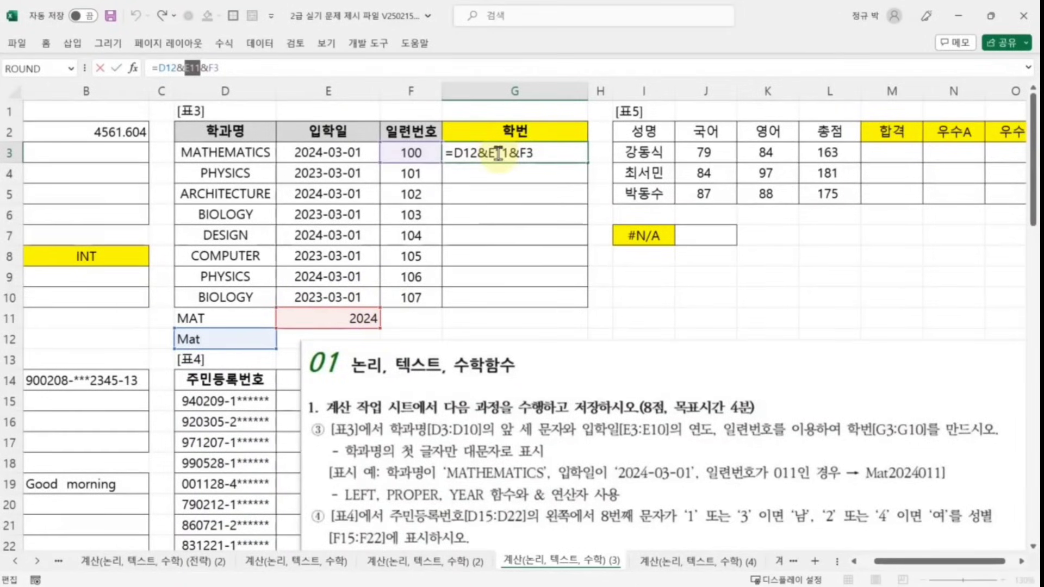
{"action": "left_click", "coordinate": [485, 256]}
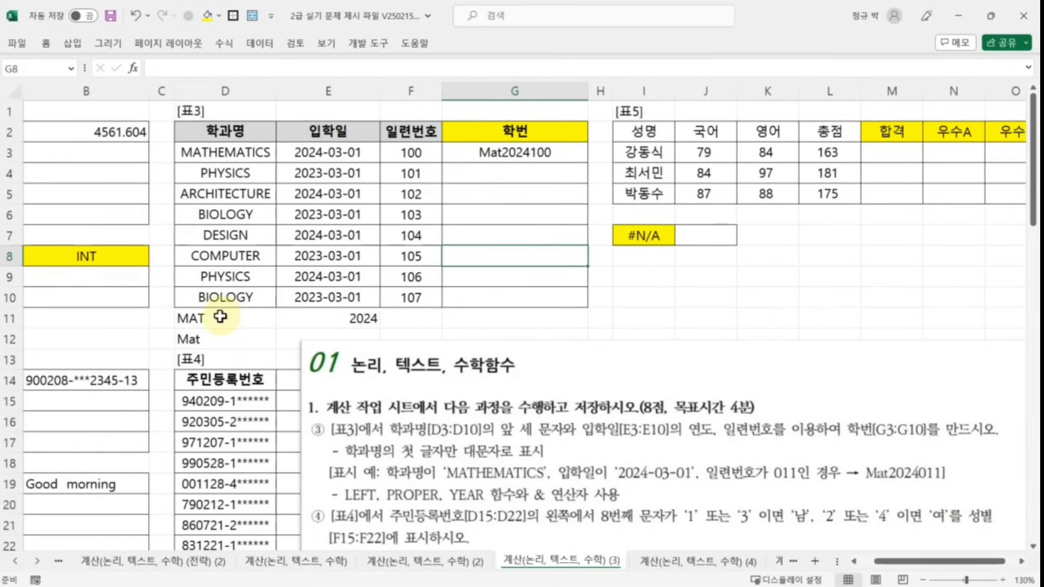
- Copy the expression PROPER(LEFT(D3,3)), without its equals sign, from cell D12 and leave that formula's editing without changes
{"action": "left_click", "coordinate": [204, 338]}
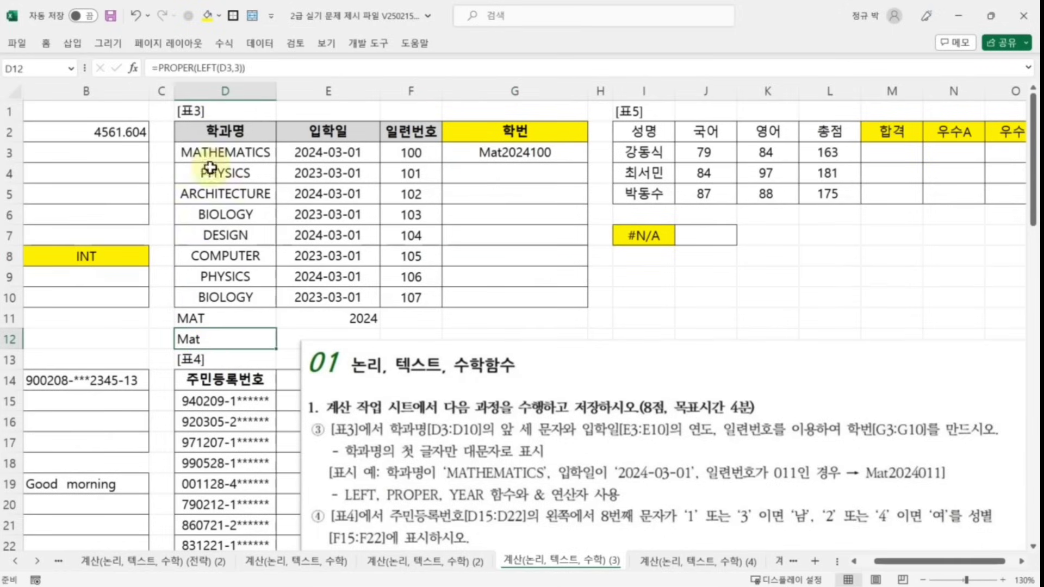
{"action": "left_click_drag", "start_coordinate": [157, 67], "coordinate": [263, 67]}
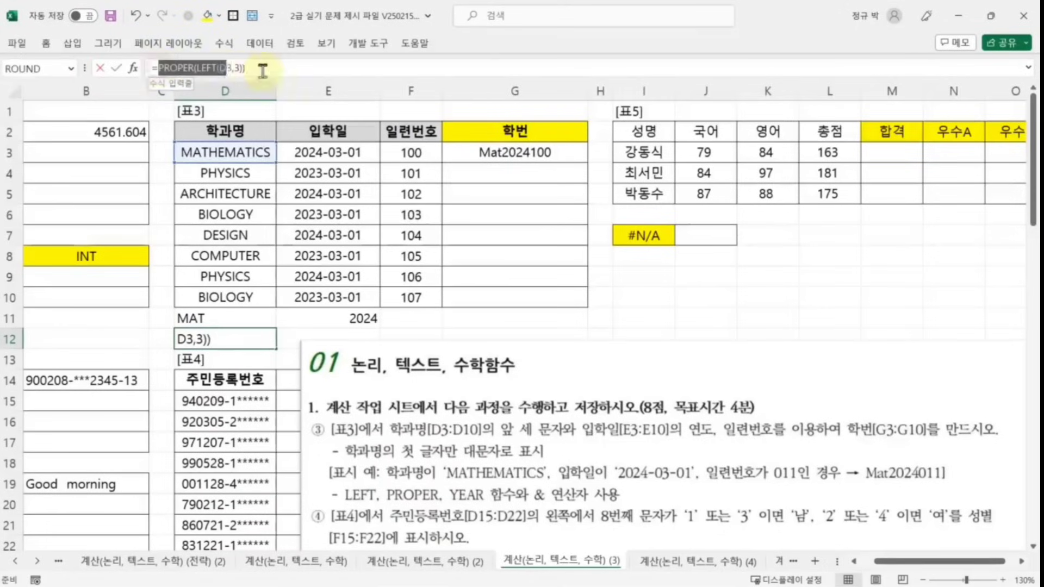
{"action": "right_click", "coordinate": [221, 70]}
{"action": "left_click", "coordinate": [275, 98]}
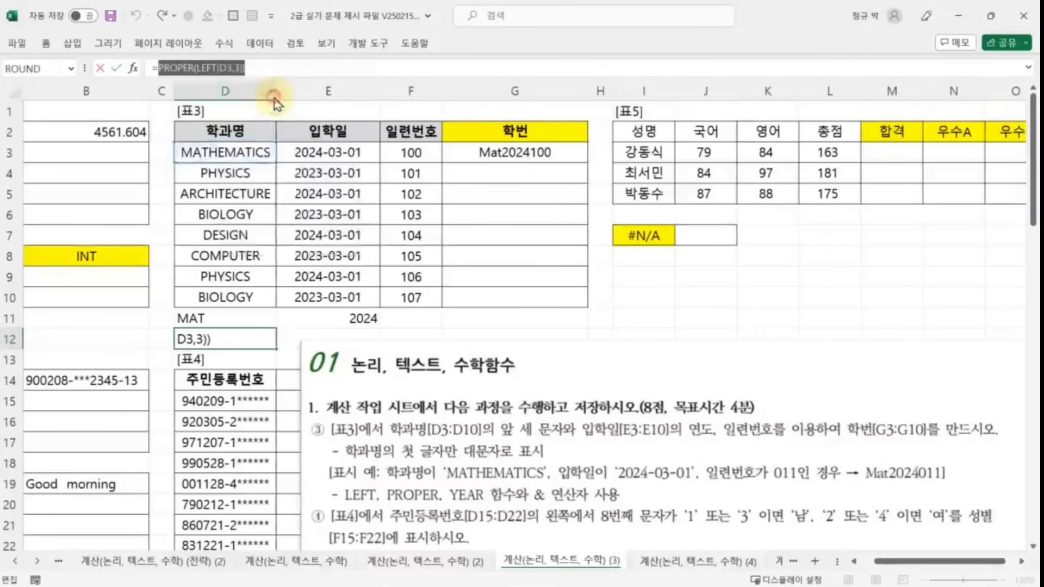
{"action": "left_click", "coordinate": [513, 156]}
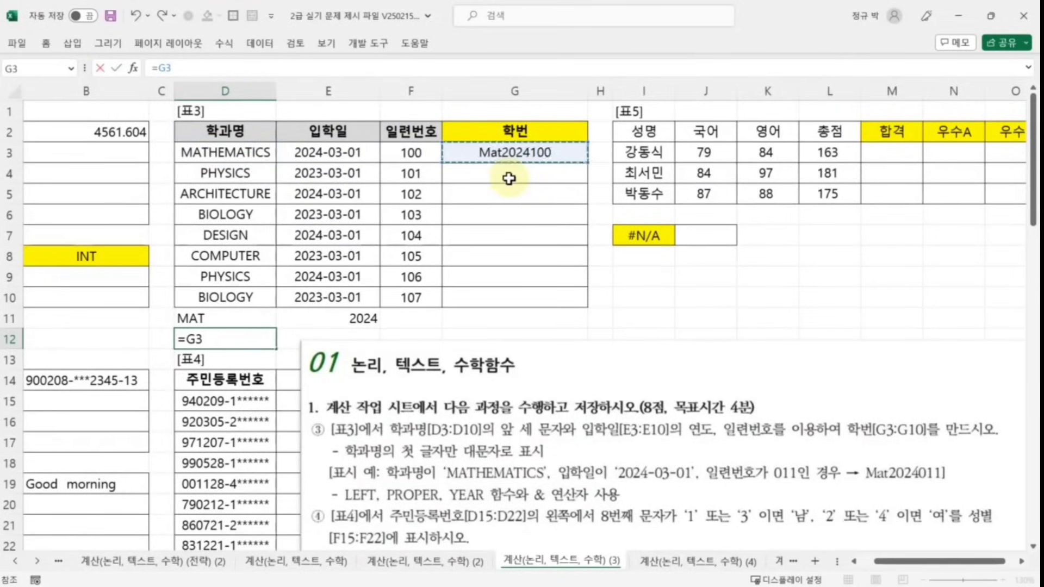
{"action": "key", "text": "Escape"}
- Replace the D12 reference in the G3 formula with the copied PROPER(LEFT(D3,3))
{"action": "left_click", "coordinate": [509, 155]}
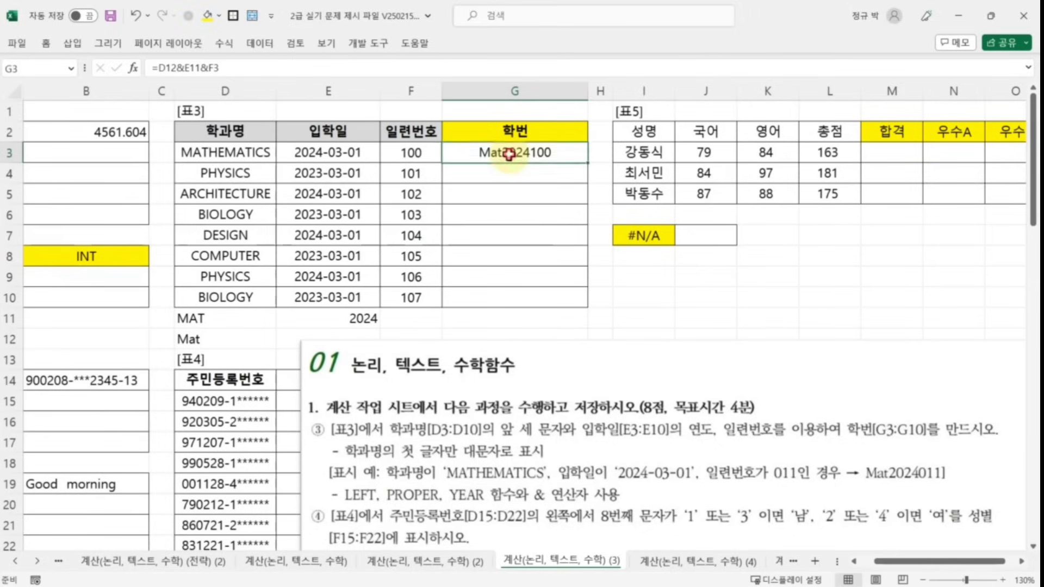
{"action": "left_click", "coordinate": [174, 68]}
{"action": "double_click", "coordinate": [165, 68]}
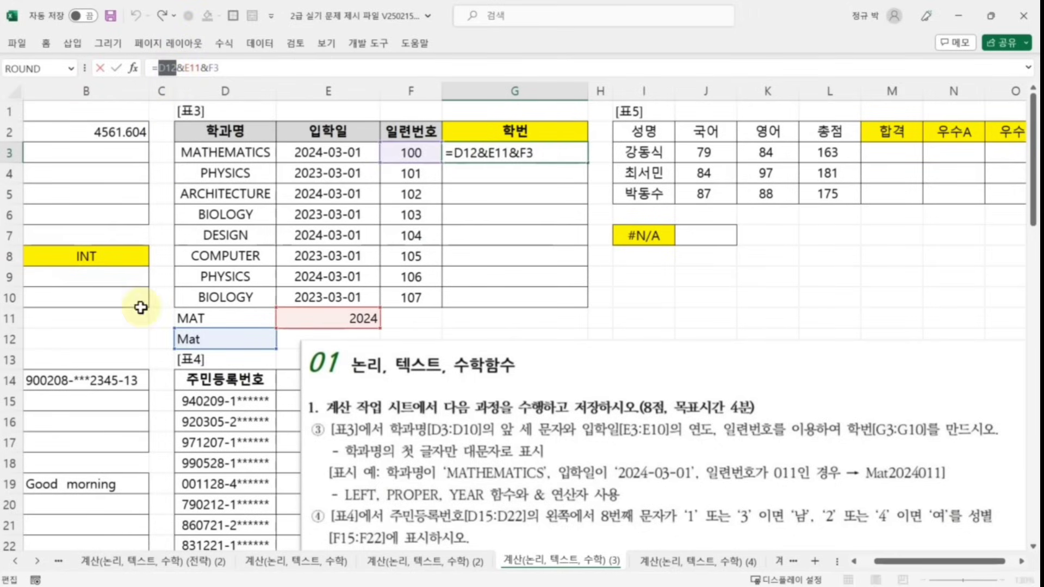
{"action": "key", "text": "ctrl+v"}
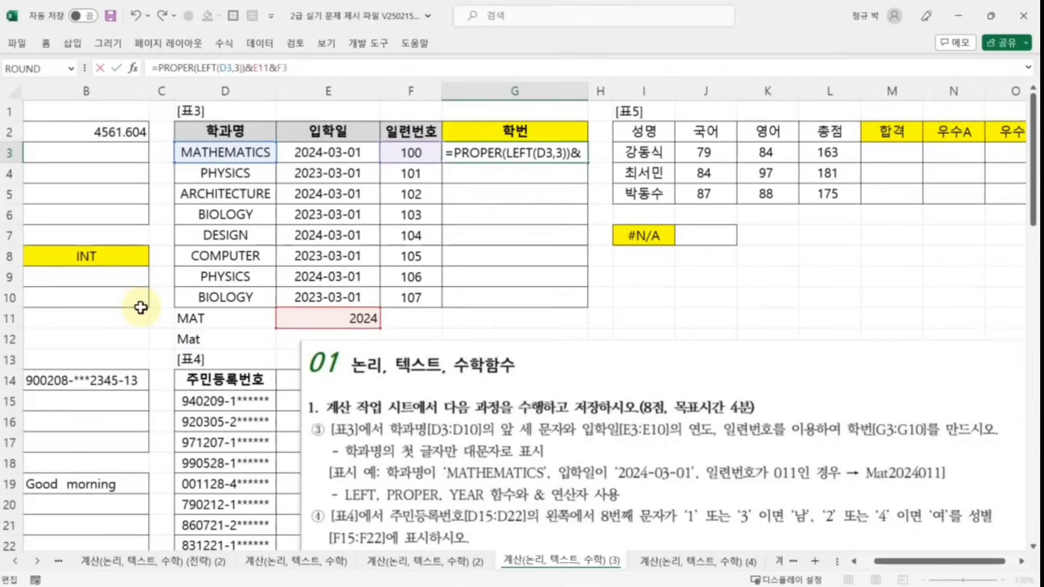
{"action": "key", "text": "Return"}
{"action": "left_click", "coordinate": [338, 131]}
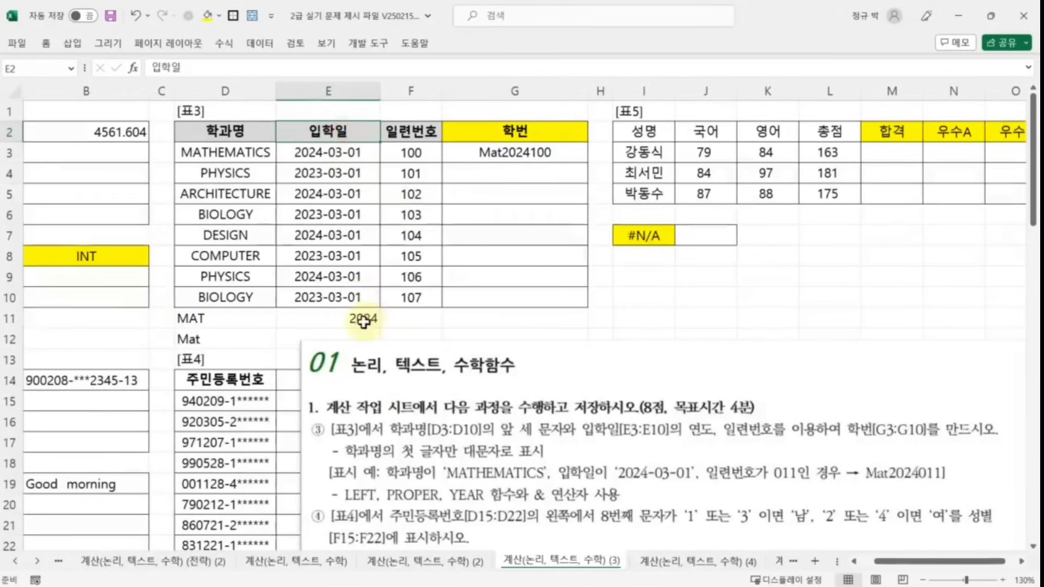
- Copy the expression YEAR(E3), without its equals sign, from cell E11 and leave that formula's editing without changes
{"action": "left_click", "coordinate": [363, 320]}
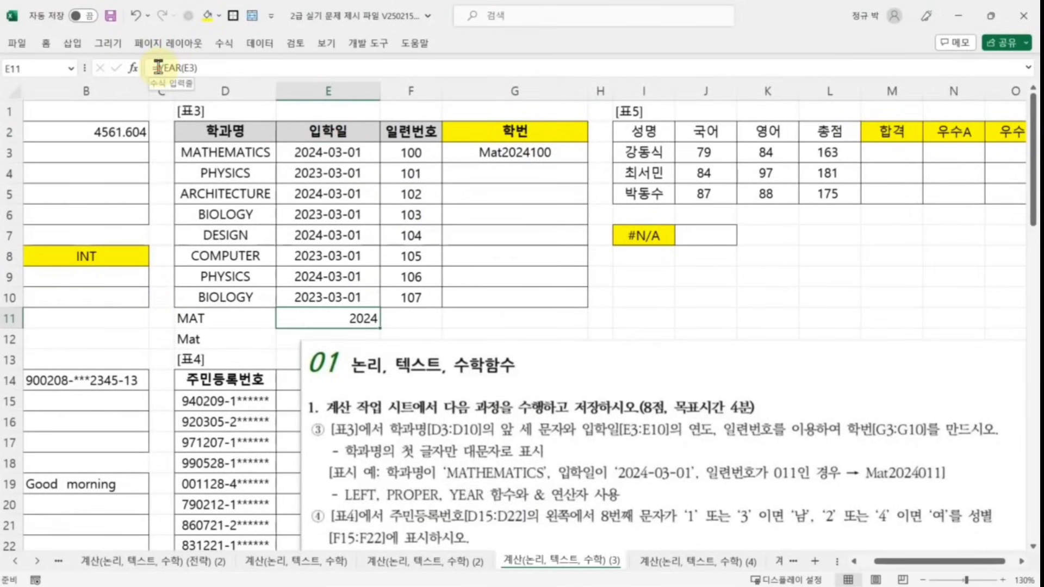
{"action": "left_click_drag", "start_coordinate": [158, 67], "coordinate": [235, 69]}
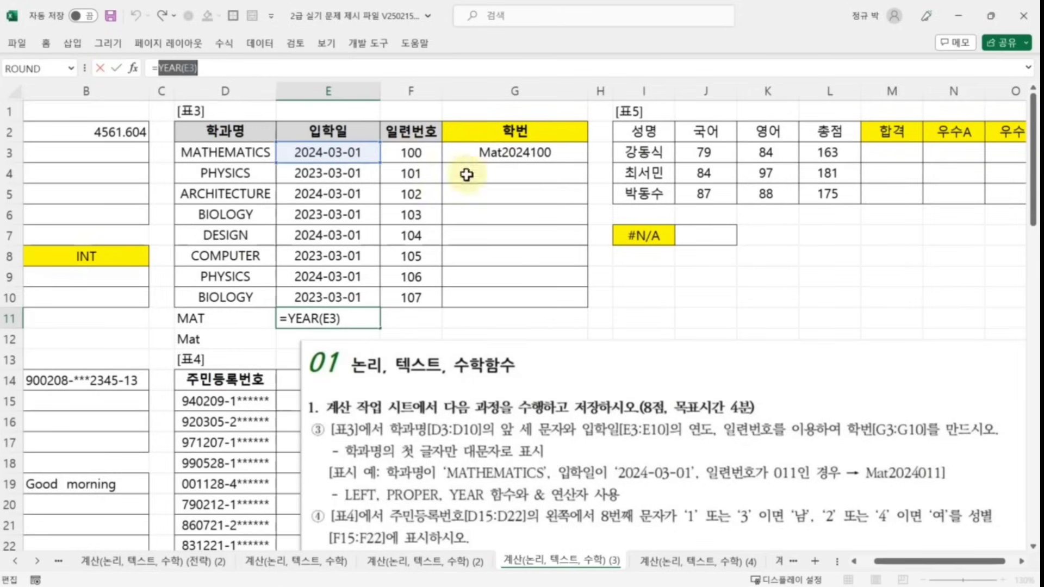
{"action": "key", "text": "Return"}
{"action": "left_click", "coordinate": [478, 218]}
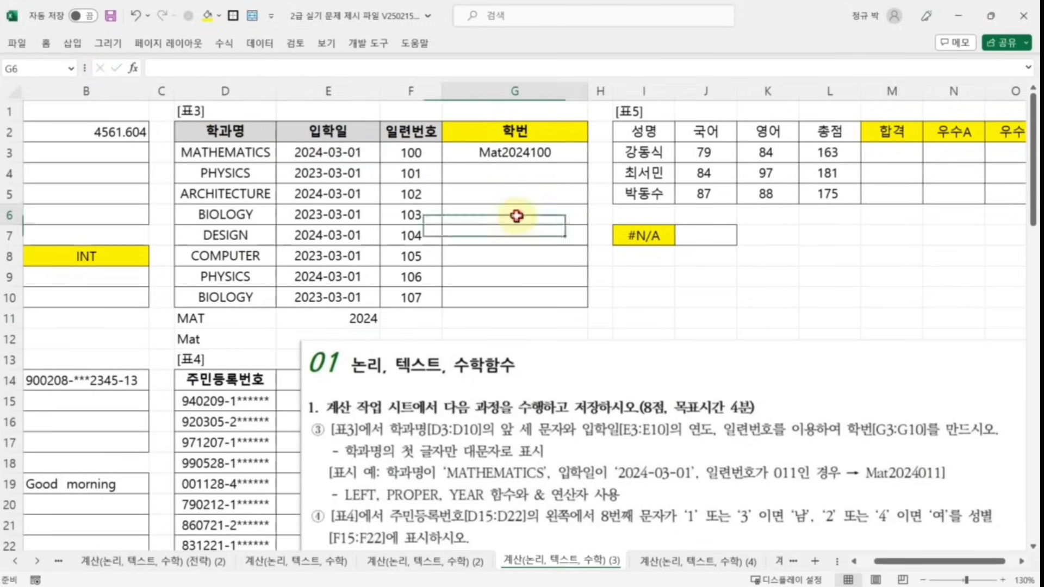
- Replace the E11 reference in the G3 formula with the copied YEAR(E3), giving =PROPER(LEFT(D3,3))&YEAR(E3)&F3
{"action": "left_click", "coordinate": [514, 152]}
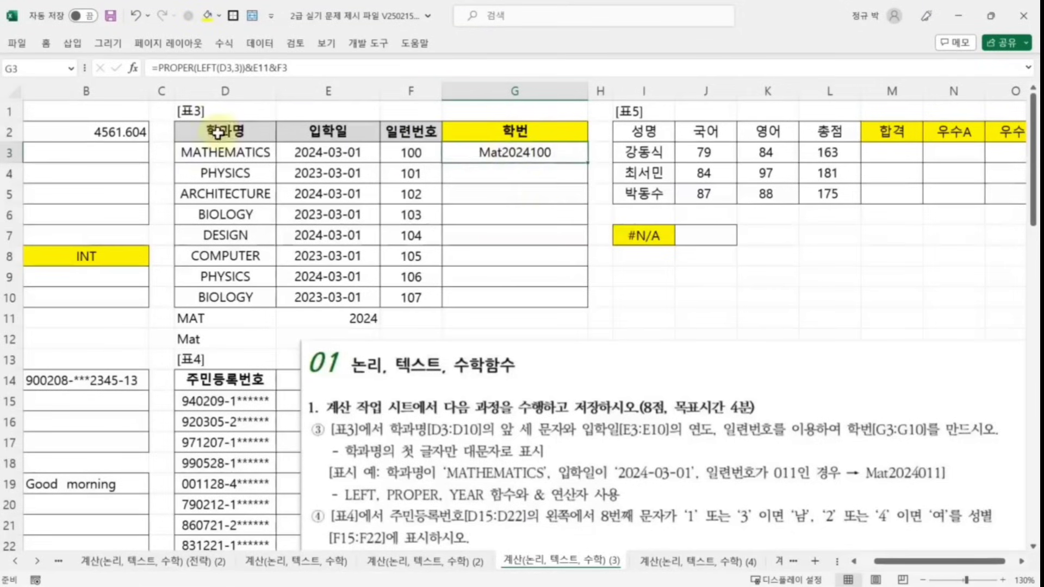
{"action": "double_click", "coordinate": [267, 67]}
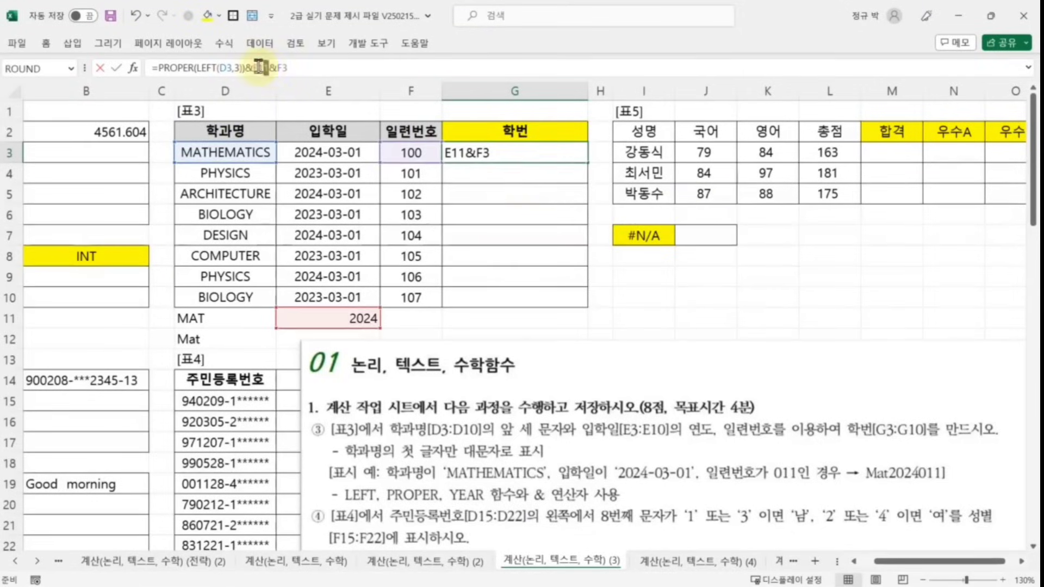
{"action": "type", "text": "YEAR(E3)"}
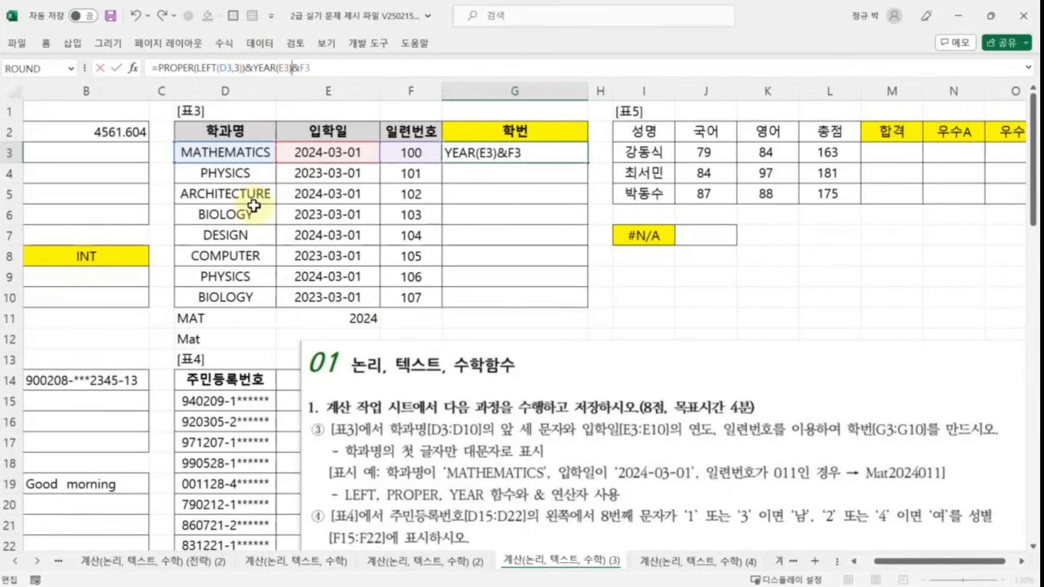
{"action": "key", "text": "ctrl+Return"}
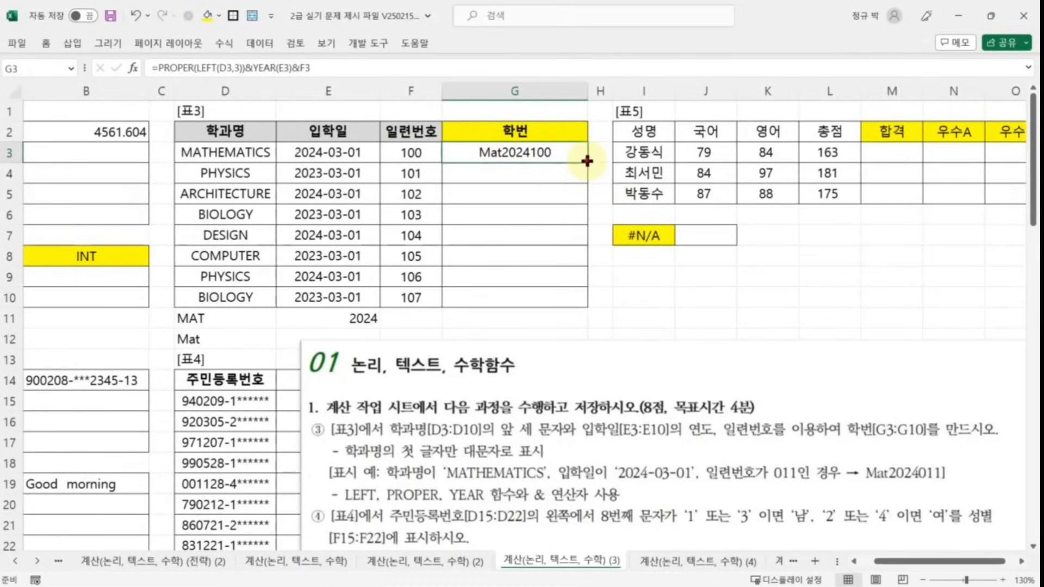
- Fill the G3 formula down the 학번 column through cell G10
{"action": "left_click_drag", "start_coordinate": [587, 160], "coordinate": [592, 305]}
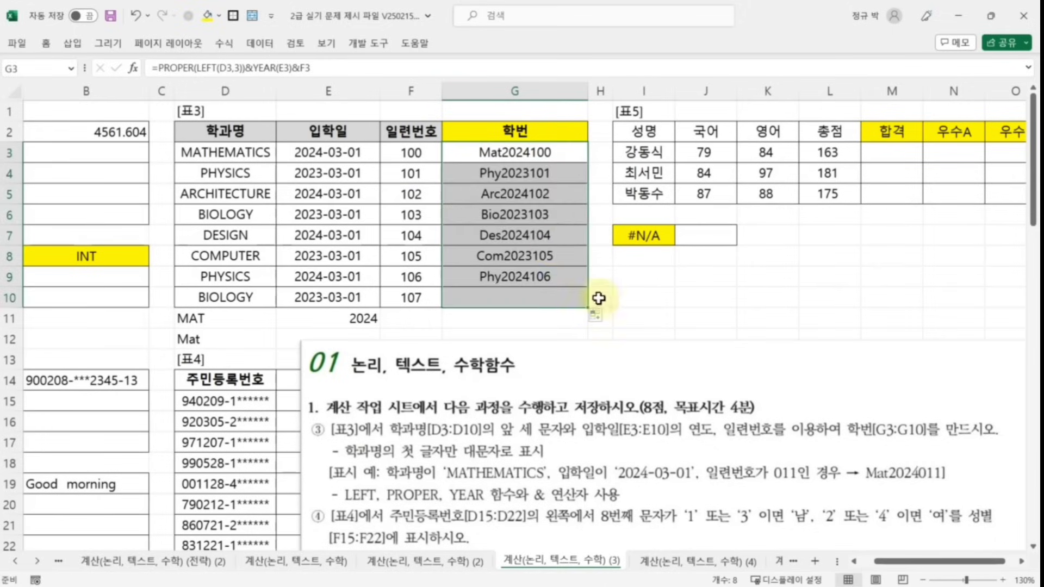
{"action": "left_click", "coordinate": [541, 332]}
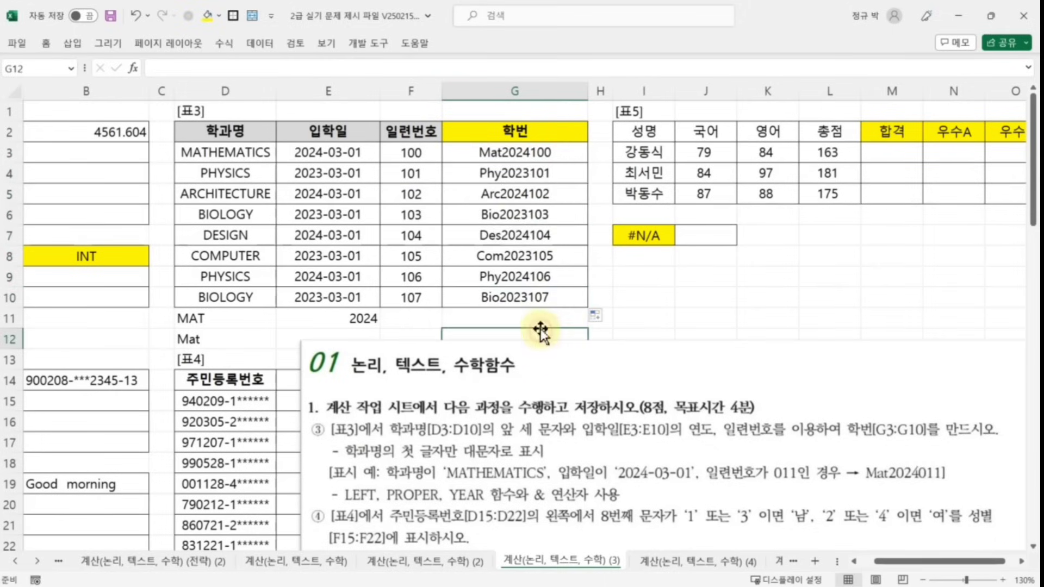
{"action": "left_click", "coordinate": [677, 319]}
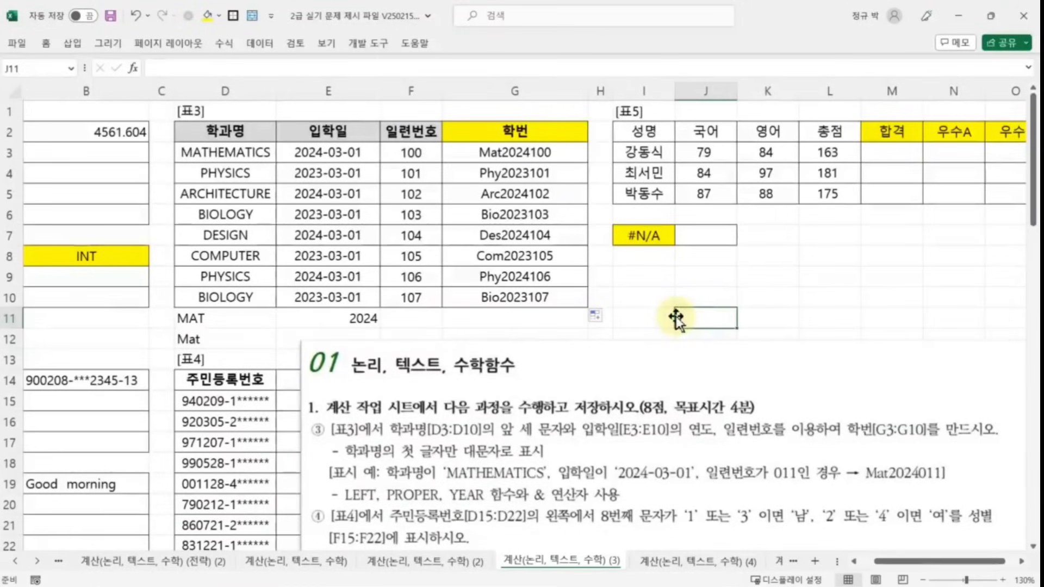
{"action": "left_click", "coordinate": [783, 298]}
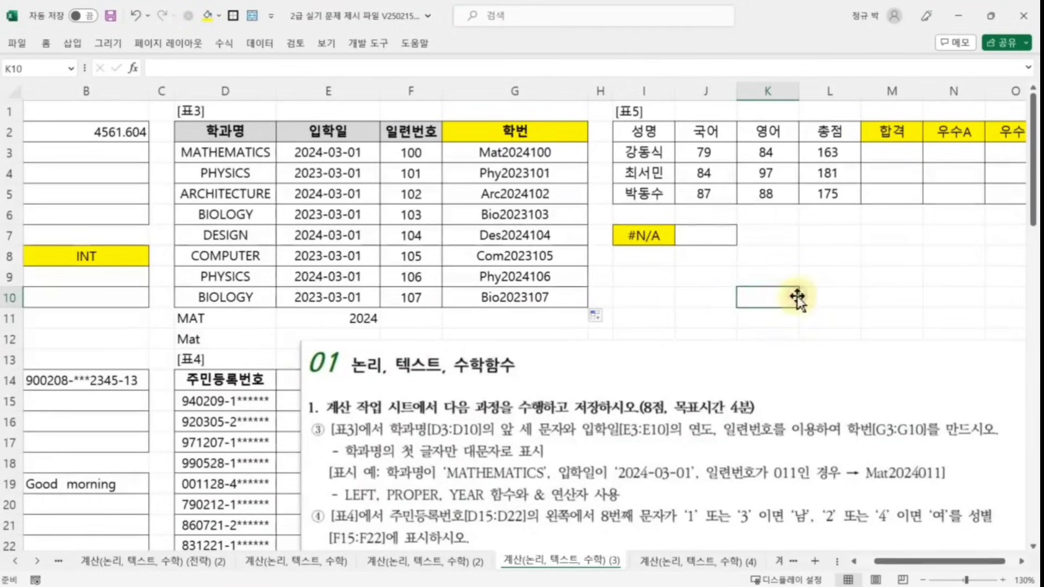
- Clear the helper formulas below 표3 in the range D11:G12
{"action": "left_click_drag", "start_coordinate": [191, 318], "coordinate": [533, 341]}
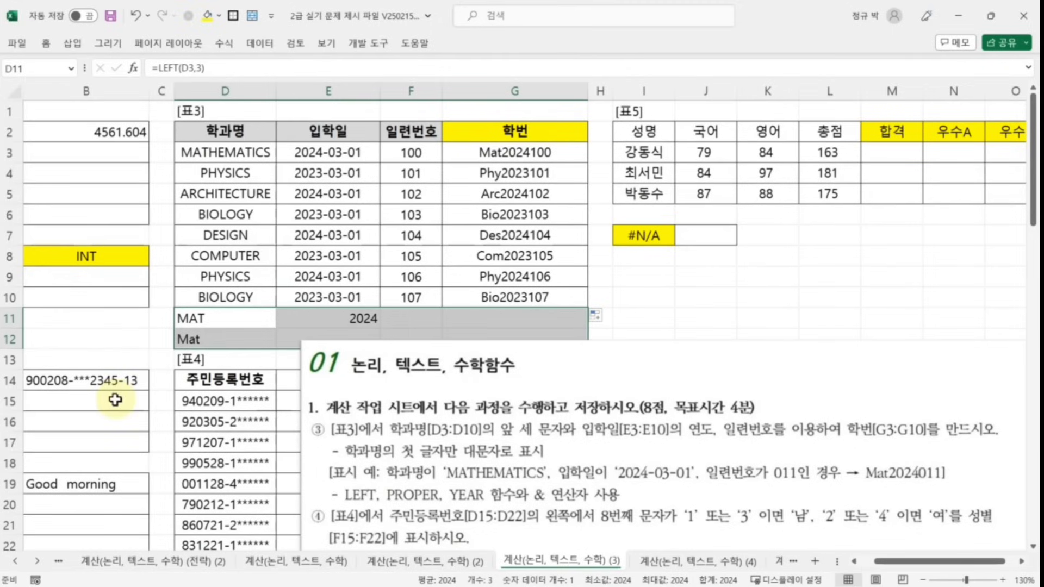
{"action": "key", "text": "Delete"}
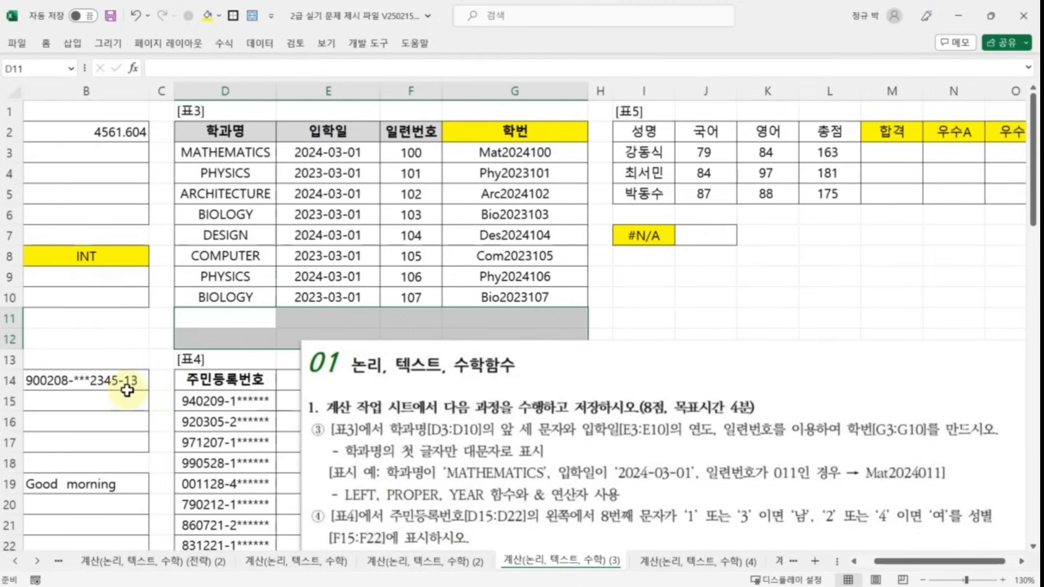
{"action": "left_click", "coordinate": [231, 321]}
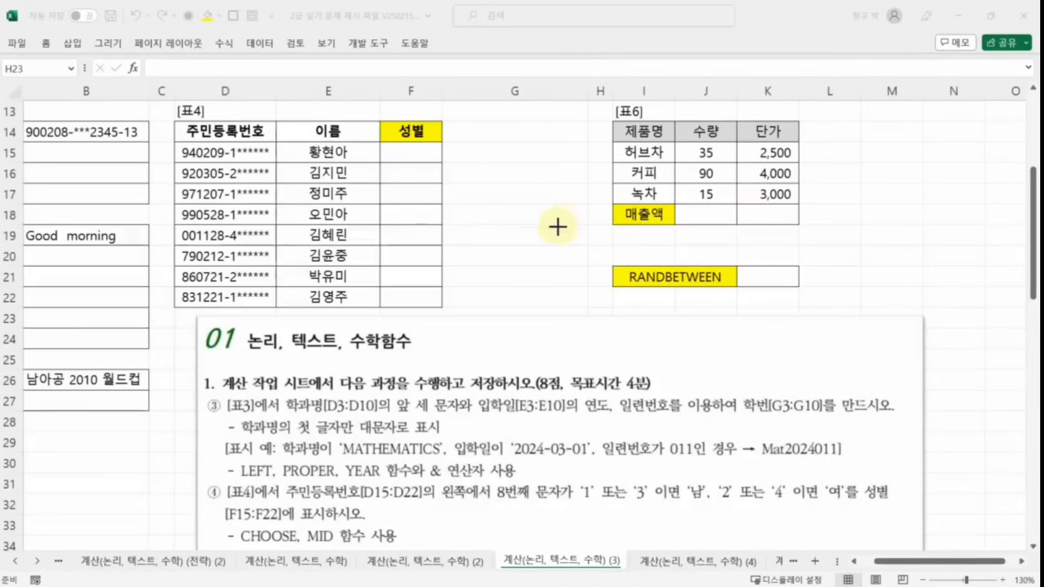
{"action": "left_click_drag", "start_coordinate": [225, 138], "coordinate": [239, 311]}
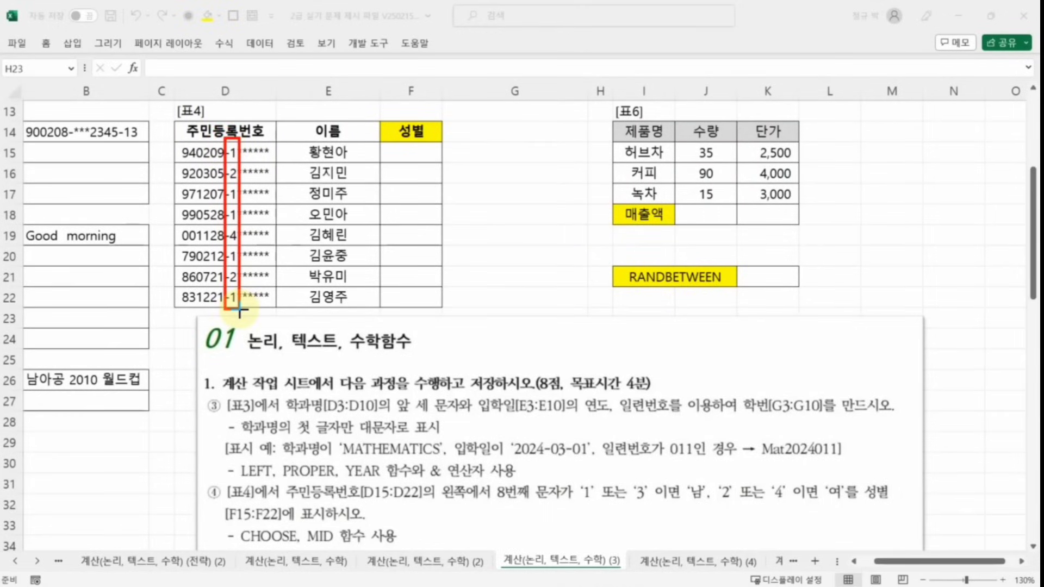
{"action": "left_click_drag", "start_coordinate": [378, 141], "coordinate": [439, 164]}
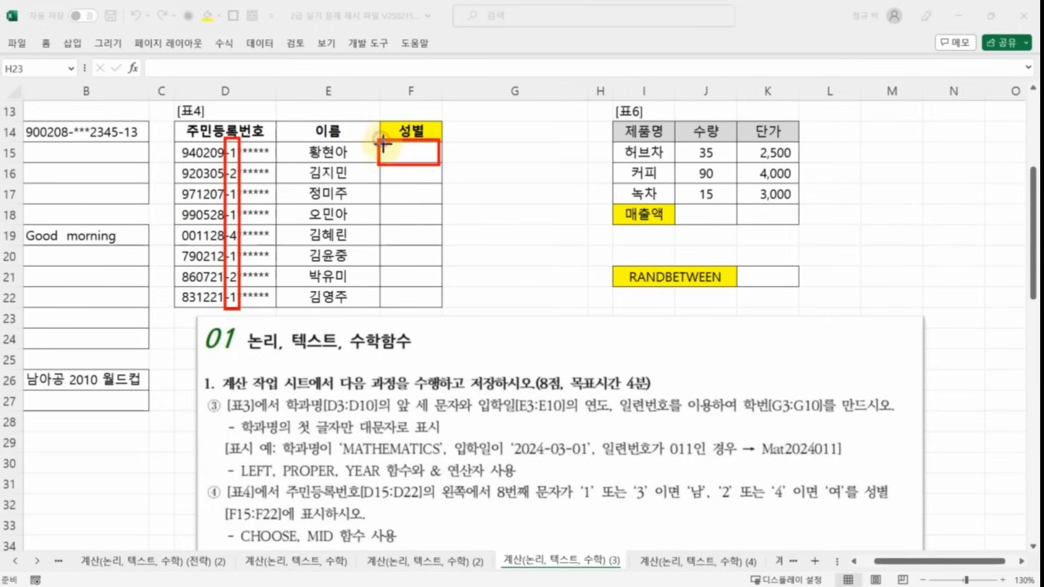
{"action": "left_click_drag", "start_coordinate": [382, 143], "coordinate": [450, 162]}
{"action": "key", "text": "Escape"}
{"action": "left_click", "coordinate": [466, 153]}
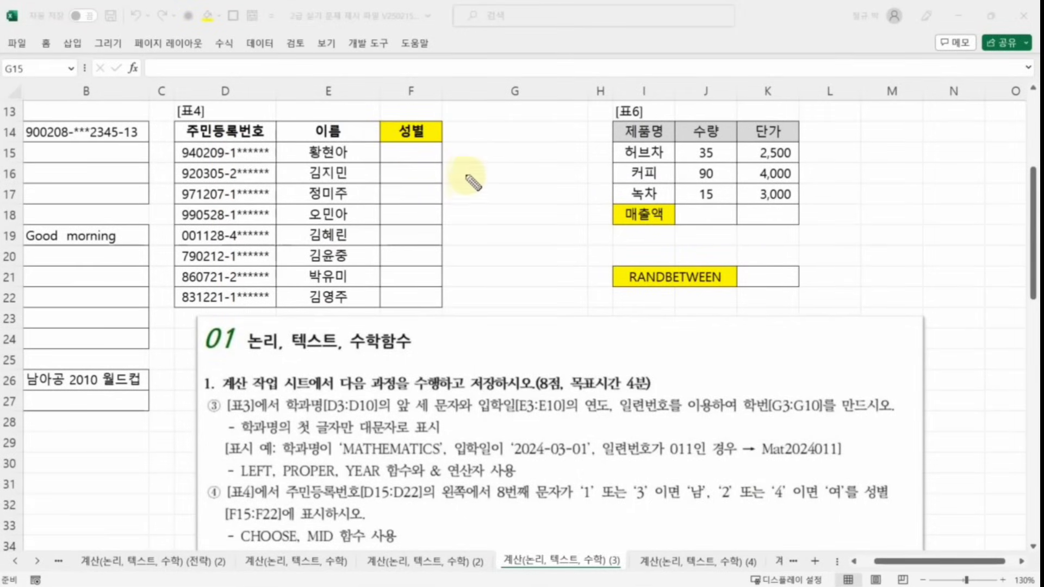
{"action": "mouse_move", "coordinate": [465, 184]}
{"action": "left_mouse_down"}
{"action": "mouse_move", "coordinate": [503, 171]}
{"action": "mouse_move", "coordinate": [525, 189]}
{"action": "left_mouse_up"}
{"action": "left_click_drag", "start_coordinate": [647, 154], "coordinate": [648, 193]}
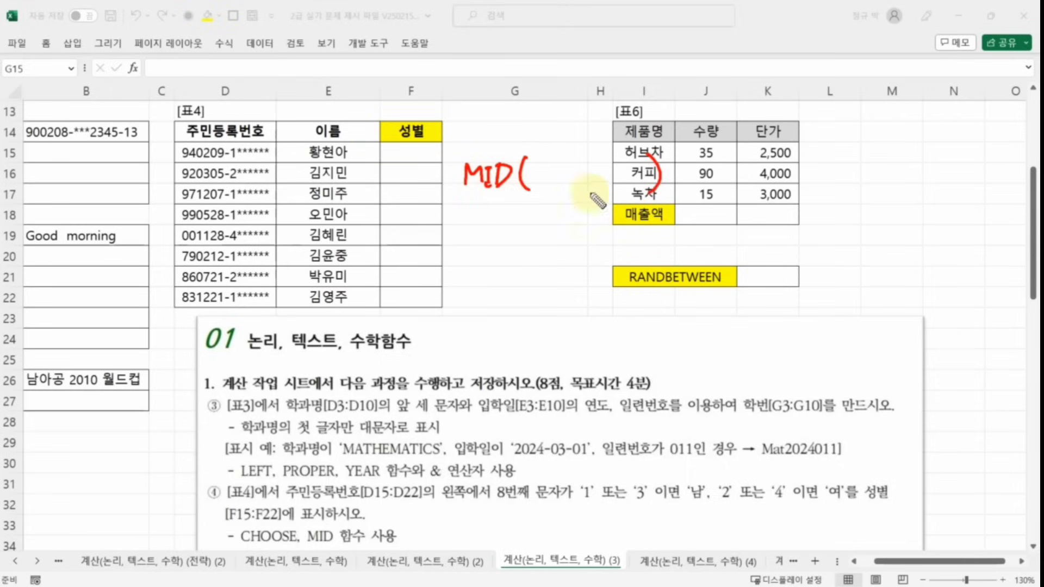
{"action": "mouse_move", "coordinate": [552, 161]}
{"action": "left_mouse_down"}
{"action": "mouse_move", "coordinate": [564, 188]}
{"action": "mouse_move", "coordinate": [624, 186]}
{"action": "left_mouse_up"}
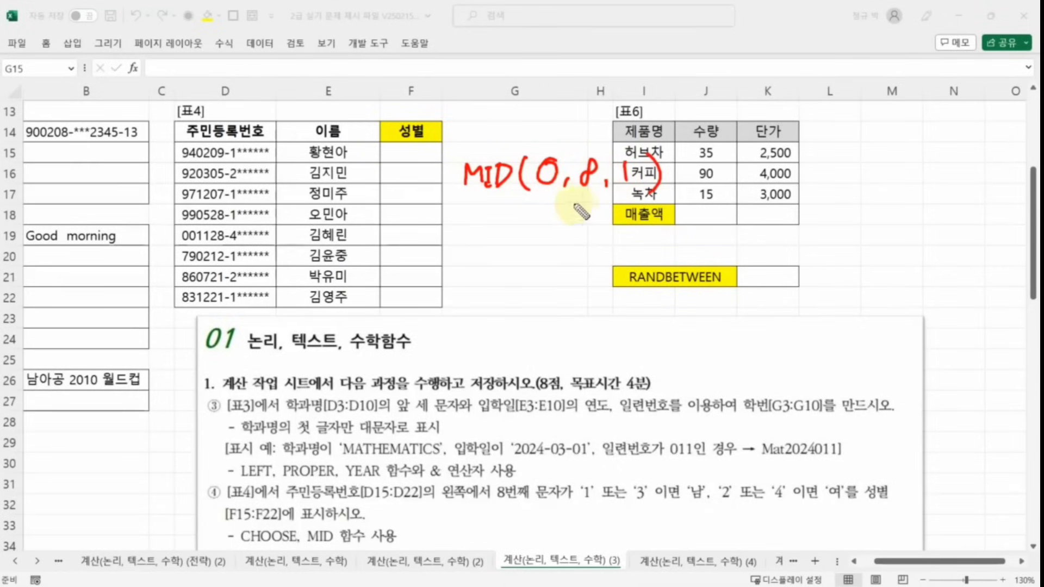
{"action": "left_click_drag", "start_coordinate": [233, 139], "coordinate": [230, 177]}
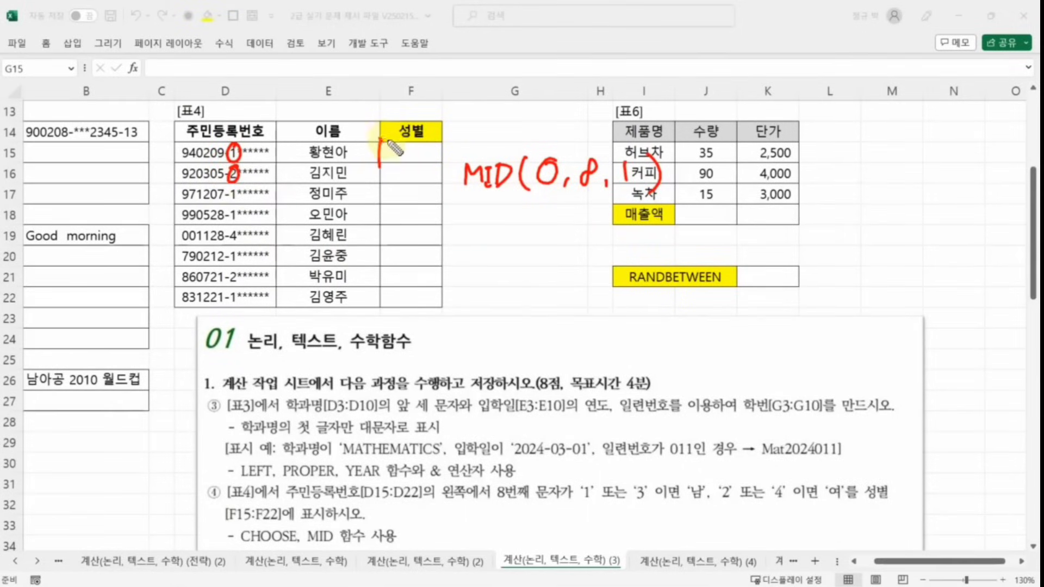
{"action": "mouse_move", "coordinate": [387, 142]}
{"action": "left_mouse_down"}
{"action": "mouse_move", "coordinate": [435, 146]}
{"action": "mouse_move", "coordinate": [376, 164]}
{"action": "left_mouse_up"}
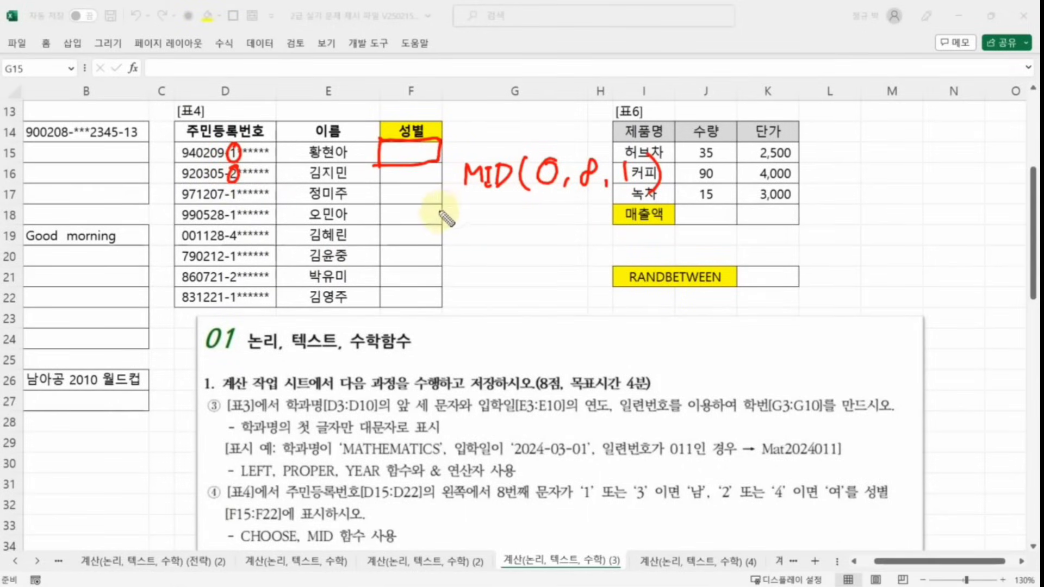
{"action": "mouse_move", "coordinate": [412, 232]}
{"action": "left_mouse_down"}
{"action": "mouse_move", "coordinate": [403, 246]}
{"action": "mouse_move", "coordinate": [422, 225]}
{"action": "mouse_move", "coordinate": [430, 242]}
{"action": "mouse_move", "coordinate": [474, 228]}
{"action": "mouse_move", "coordinate": [553, 234]}
{"action": "mouse_move", "coordinate": [507, 239]}
{"action": "mouse_move", "coordinate": [506, 320]}
{"action": "mouse_move", "coordinate": [520, 341]}
{"action": "left_mouse_up"}
{"action": "left_click", "coordinate": [502, 335]}
{"action": "left_click_drag", "start_coordinate": [522, 334], "coordinate": [509, 354]}
{"action": "left_click", "coordinate": [516, 364]}
{"action": "left_click", "coordinate": [518, 385]}
{"action": "left_click_drag", "start_coordinate": [744, 204], "coordinate": [747, 216]}
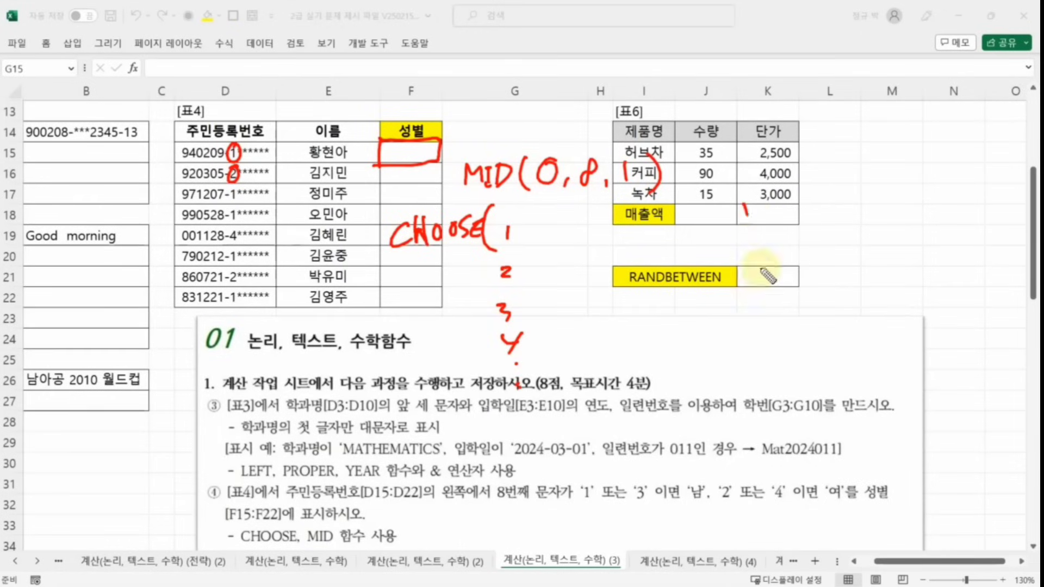
{"action": "left_click_drag", "start_coordinate": [761, 270], "coordinate": [735, 367]}
{"action": "left_click_drag", "start_coordinate": [492, 205], "coordinate": [478, 360]}
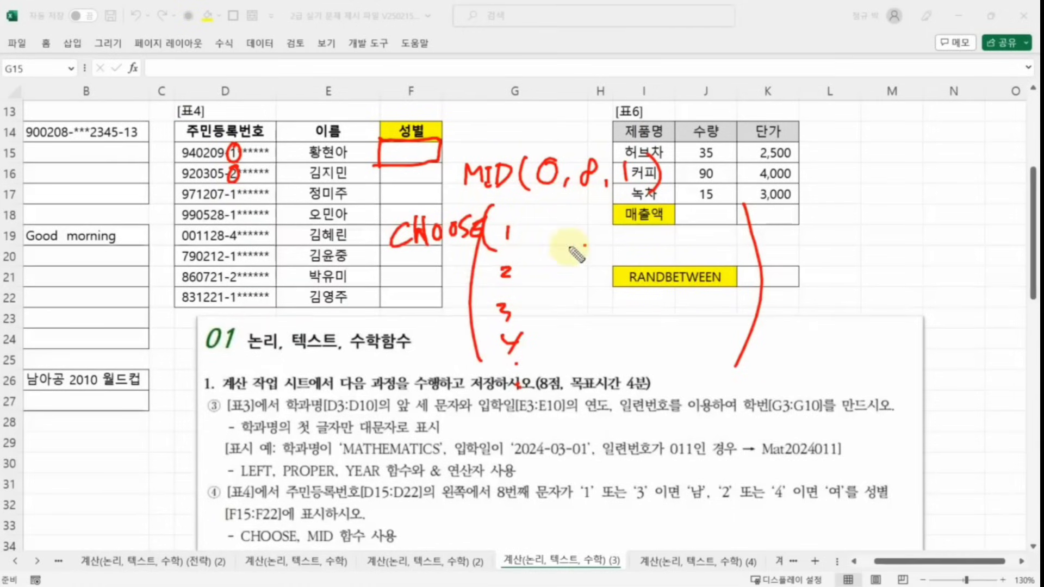
{"action": "mouse_move", "coordinate": [570, 248]}
{"action": "left_mouse_down"}
{"action": "mouse_move", "coordinate": [585, 245]}
{"action": "mouse_move", "coordinate": [560, 223]}
{"action": "mouse_move", "coordinate": [600, 225]}
{"action": "mouse_move", "coordinate": [622, 273]}
{"action": "mouse_move", "coordinate": [638, 282]}
{"action": "left_mouse_up"}
{"action": "mouse_move", "coordinate": [614, 255]}
{"action": "left_mouse_down"}
{"action": "mouse_move", "coordinate": [642, 261]}
{"action": "mouse_move", "coordinate": [634, 267]}
{"action": "left_mouse_up"}
{"action": "mouse_move", "coordinate": [608, 249]}
{"action": "left_mouse_down"}
{"action": "mouse_move", "coordinate": [654, 259]}
{"action": "mouse_move", "coordinate": [680, 296]}
{"action": "left_mouse_up"}
{"action": "left_click_drag", "start_coordinate": [690, 289], "coordinate": [705, 294]}
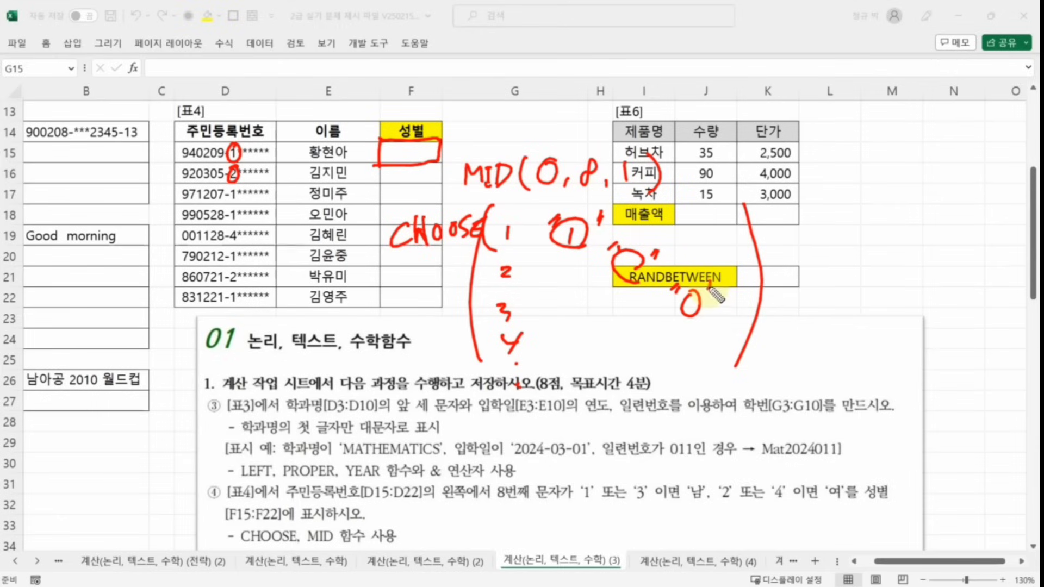
{"action": "left_click_drag", "start_coordinate": [753, 321], "coordinate": [771, 326]}
{"action": "left_click_drag", "start_coordinate": [782, 318], "coordinate": [737, 327]}
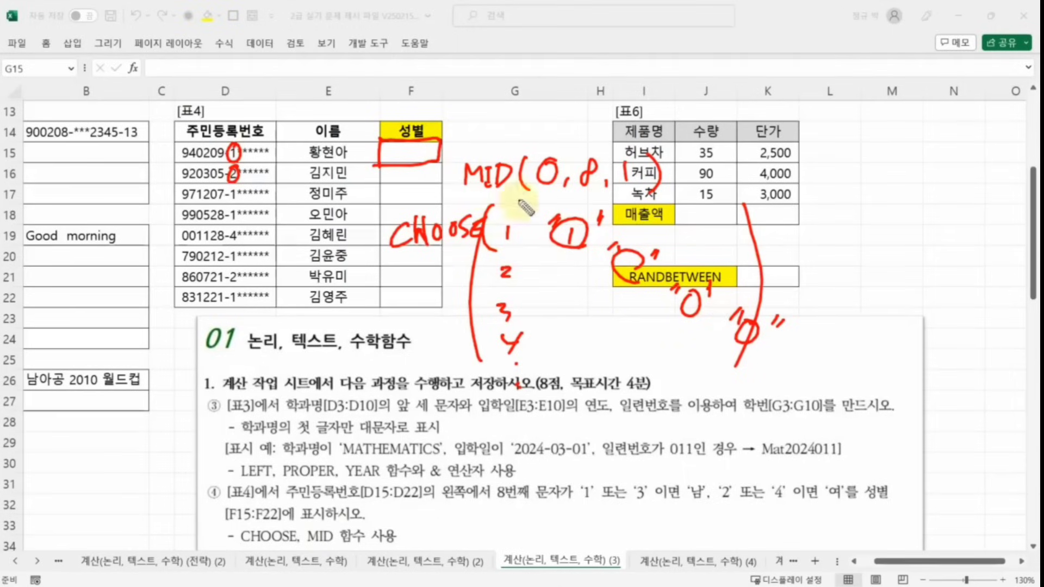
{"action": "mouse_move", "coordinate": [478, 206]}
{"action": "left_mouse_down"}
{"action": "mouse_move", "coordinate": [533, 205]}
{"action": "mouse_move", "coordinate": [541, 370]}
{"action": "mouse_move", "coordinate": [472, 310]}
{"action": "mouse_move", "coordinate": [479, 218]}
{"action": "mouse_move", "coordinate": [451, 158]}
{"action": "mouse_move", "coordinate": [647, 144]}
{"action": "mouse_move", "coordinate": [677, 180]}
{"action": "mouse_move", "coordinate": [467, 191]}
{"action": "left_mouse_up"}
{"action": "mouse_move", "coordinate": [544, 152]}
{"action": "left_mouse_down"}
{"action": "mouse_move", "coordinate": [541, 199]}
{"action": "mouse_move", "coordinate": [513, 239]}
{"action": "mouse_move", "coordinate": [586, 242]}
{"action": "mouse_move", "coordinate": [640, 263]}
{"action": "left_mouse_up"}
{"action": "left_click_drag", "start_coordinate": [644, 252], "coordinate": [646, 270]}
{"action": "left_click_drag", "start_coordinate": [707, 308], "coordinate": [756, 347]}
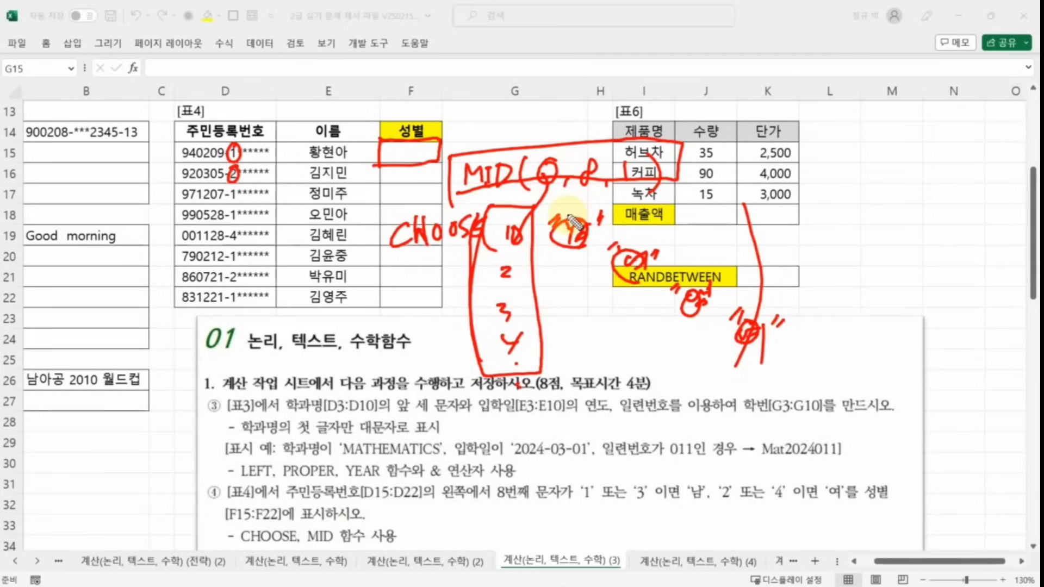
{"action": "key", "text": "Escape"}
- Start a MID formula in the blank cell G15 beside 표4 and open its function arguments
{"action": "left_click", "coordinate": [504, 154]}
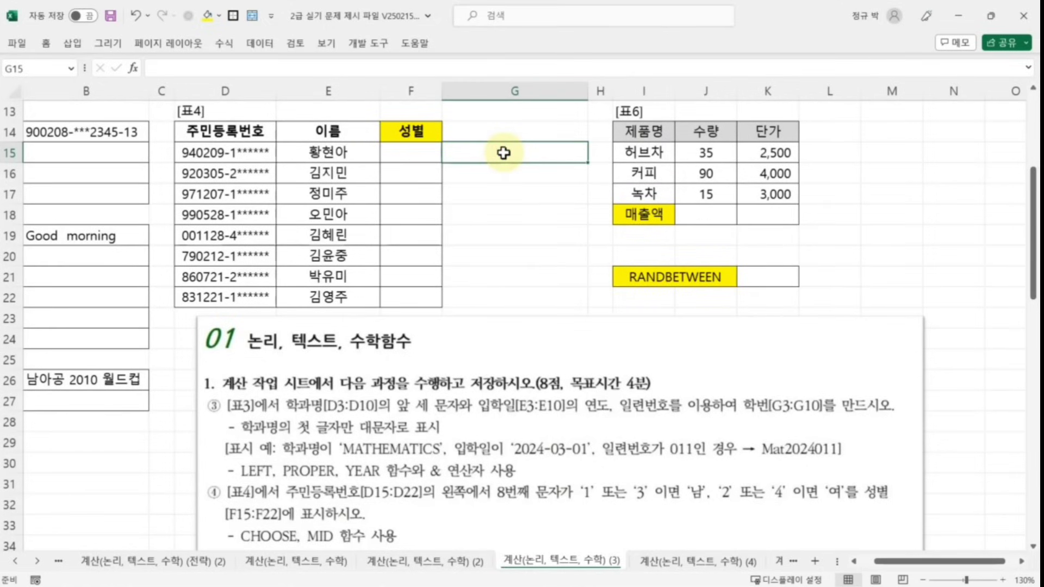
{"action": "left_click", "coordinate": [169, 70]}
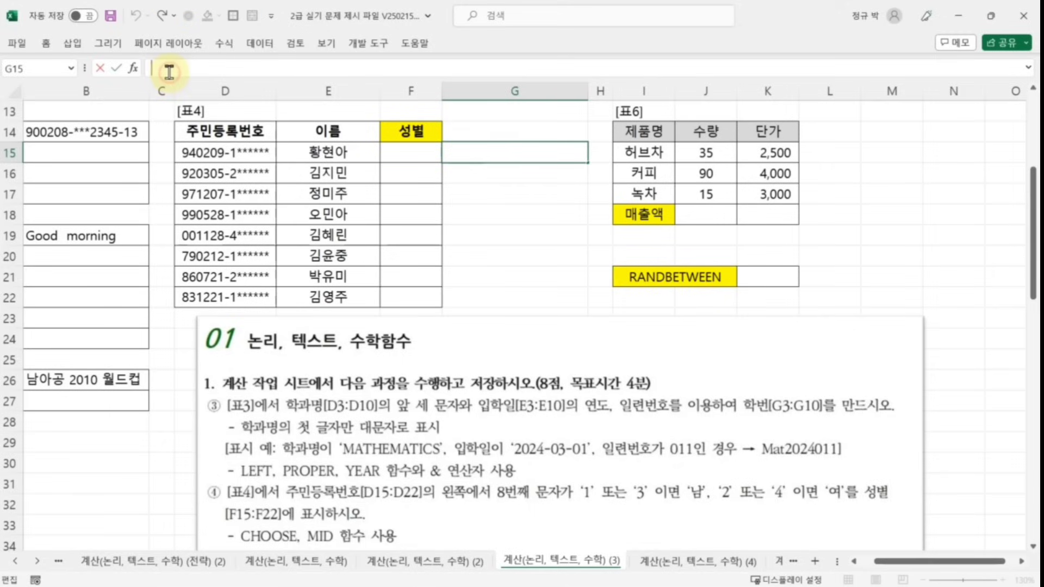
{"action": "type", "text": "=MID"}
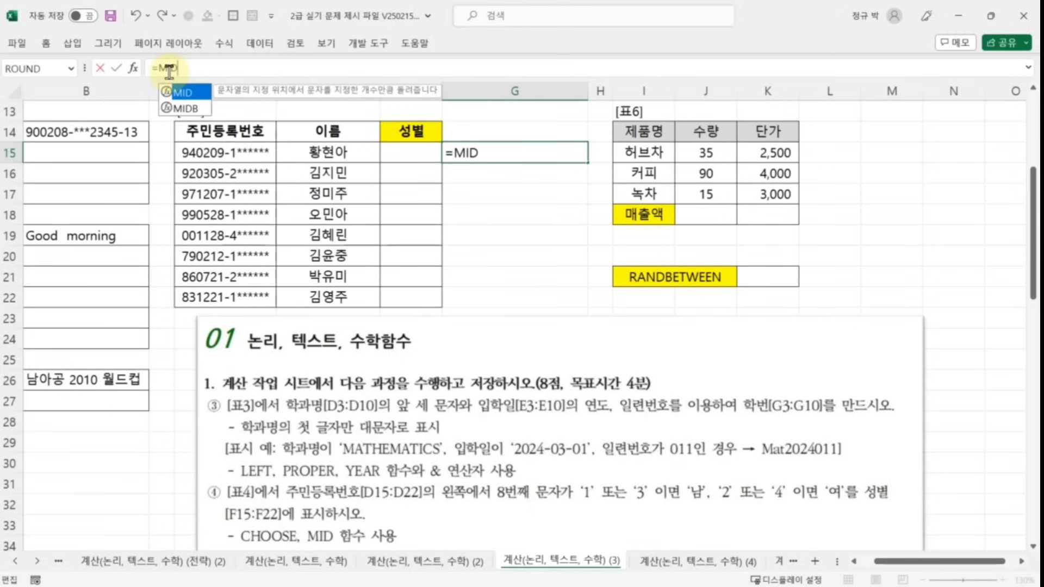
{"action": "type", "text": "("}
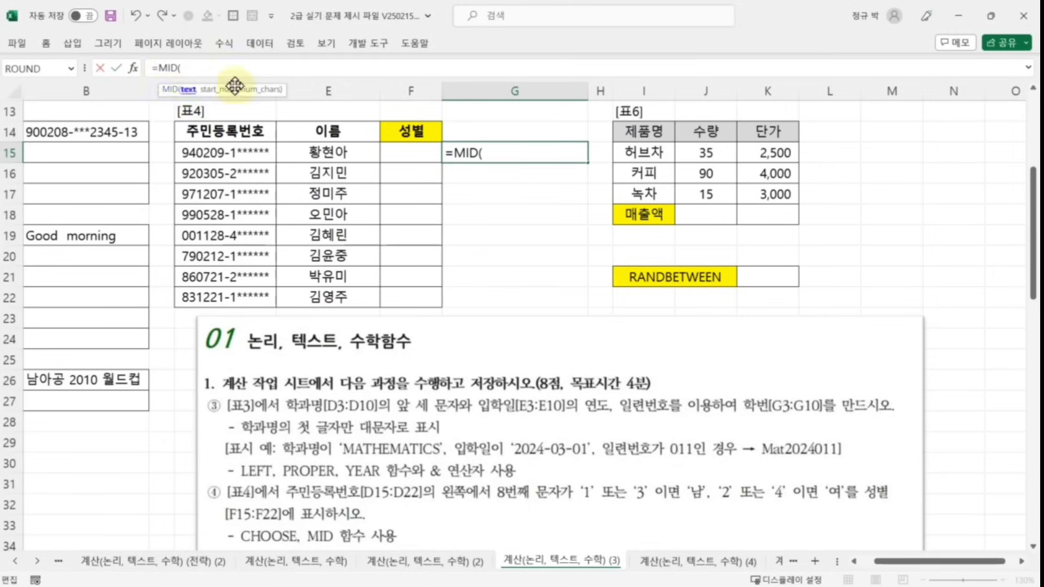
{"action": "left_click", "coordinate": [132, 70]}
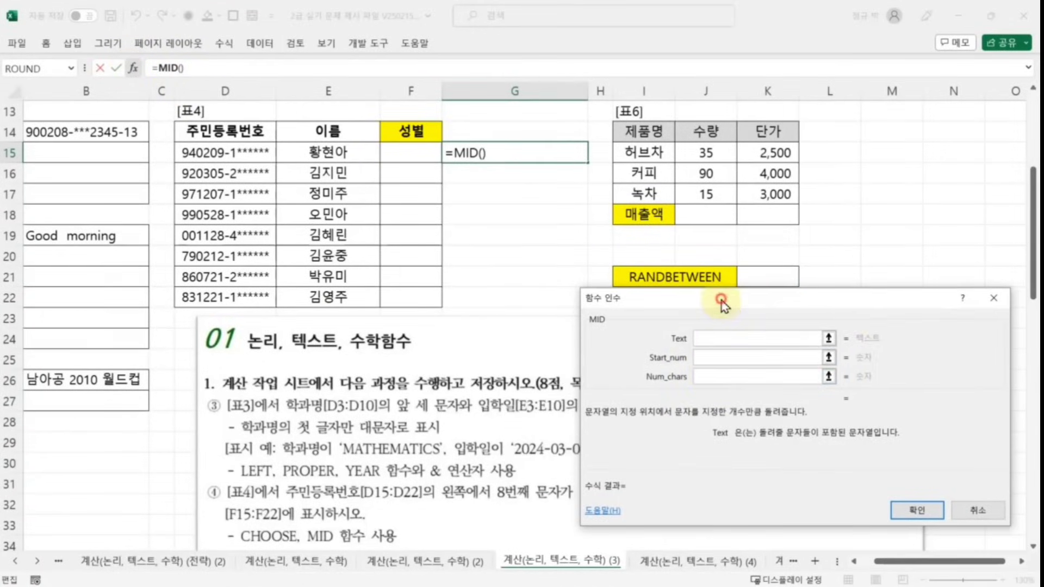
{"action": "left_click_drag", "start_coordinate": [720, 303], "coordinate": [693, 300]}
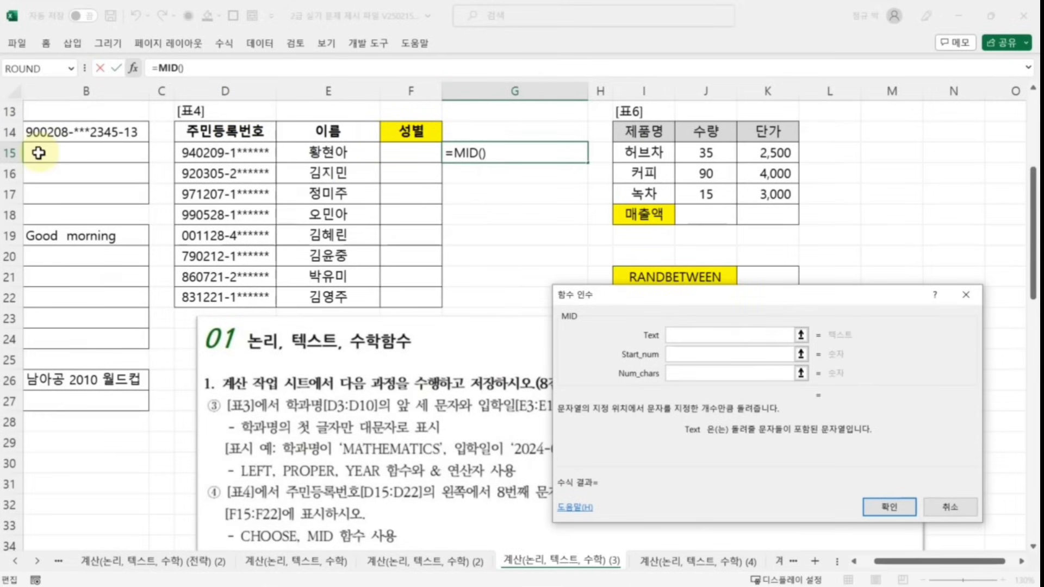
- Complete the G15 helper formula as =MID(D15,8,1) to extract the eighth character
{"action": "left_click", "coordinate": [226, 156]}
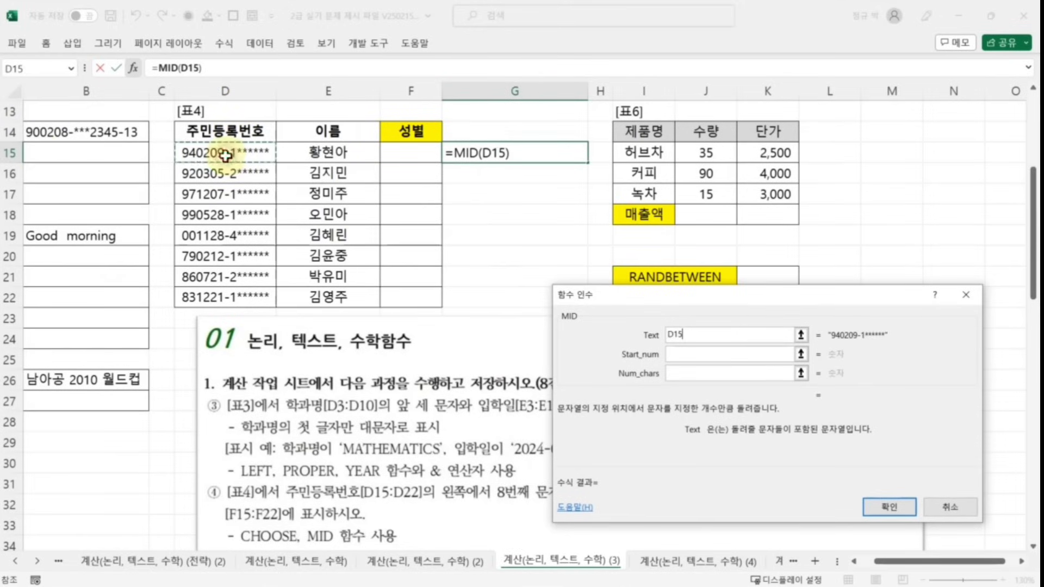
{"action": "left_click", "coordinate": [698, 357]}
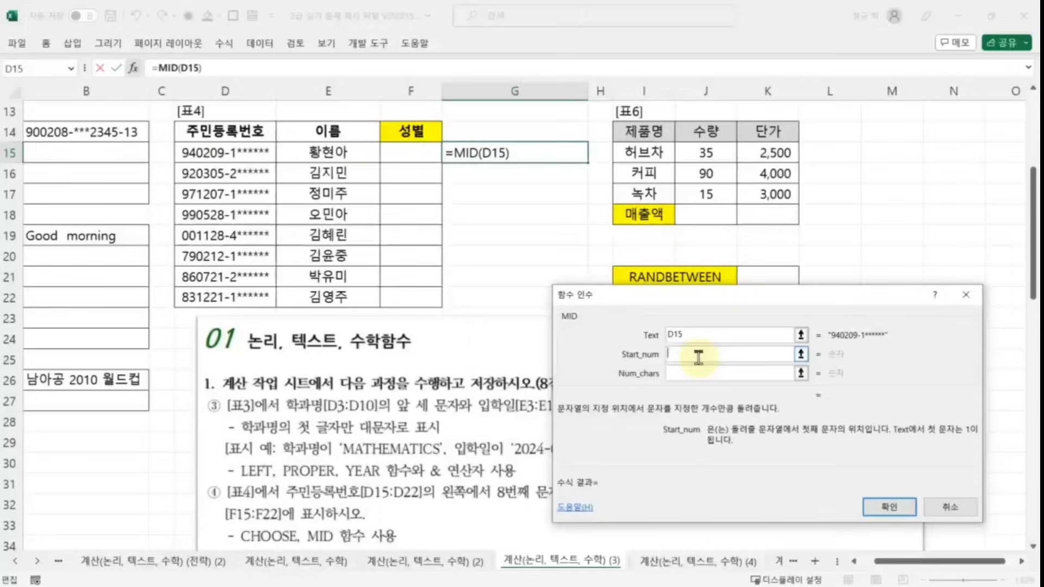
{"action": "type", "text": "8"}
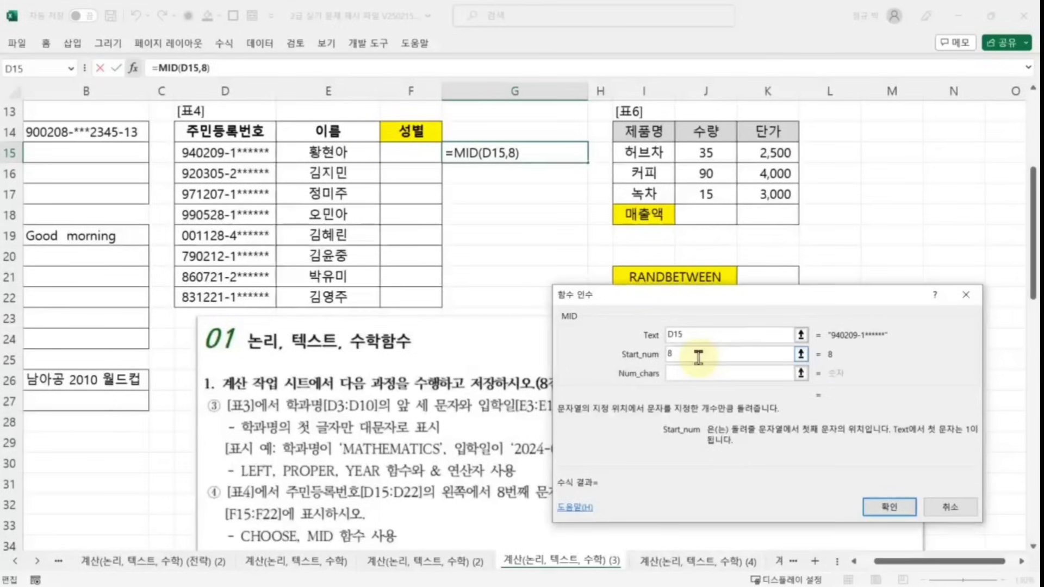
{"action": "left_click", "coordinate": [684, 374]}
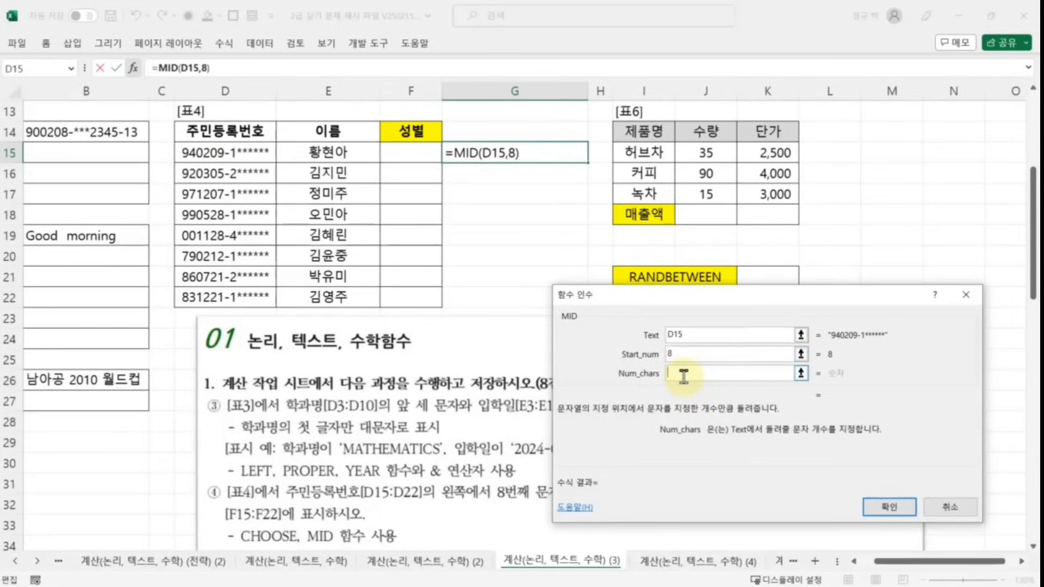
{"action": "type", "text": "1"}
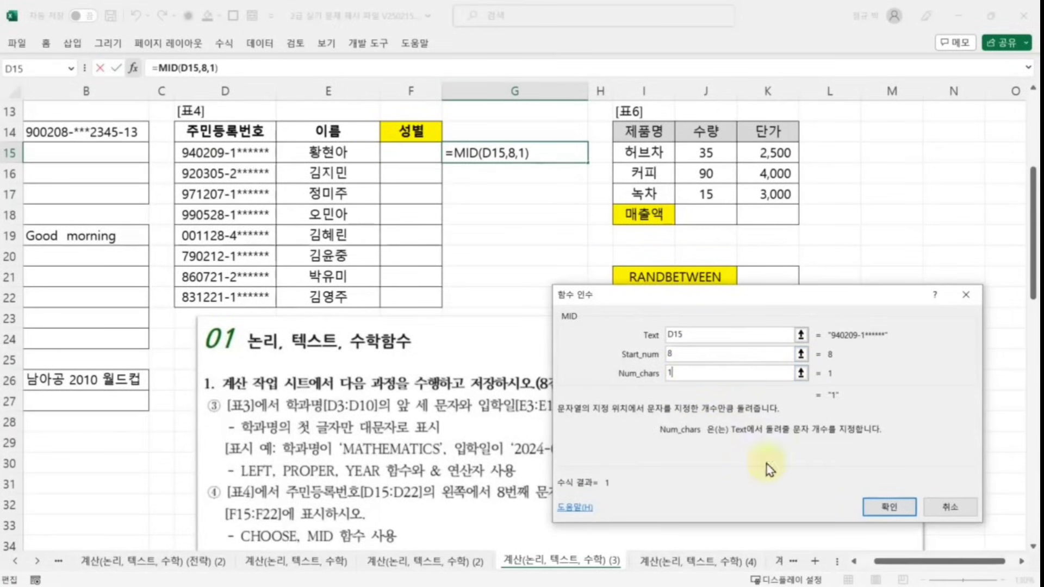
{"action": "left_click", "coordinate": [890, 510]}
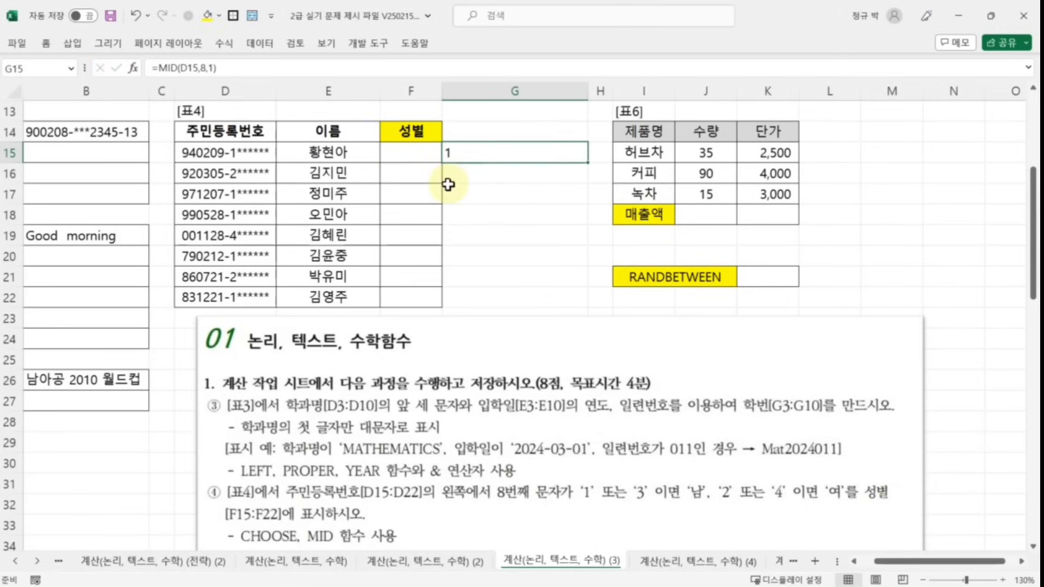
- Start a CHOOSE formula in F15 through its function arguments, using G15 as the index number
{"action": "left_click", "coordinate": [415, 151]}
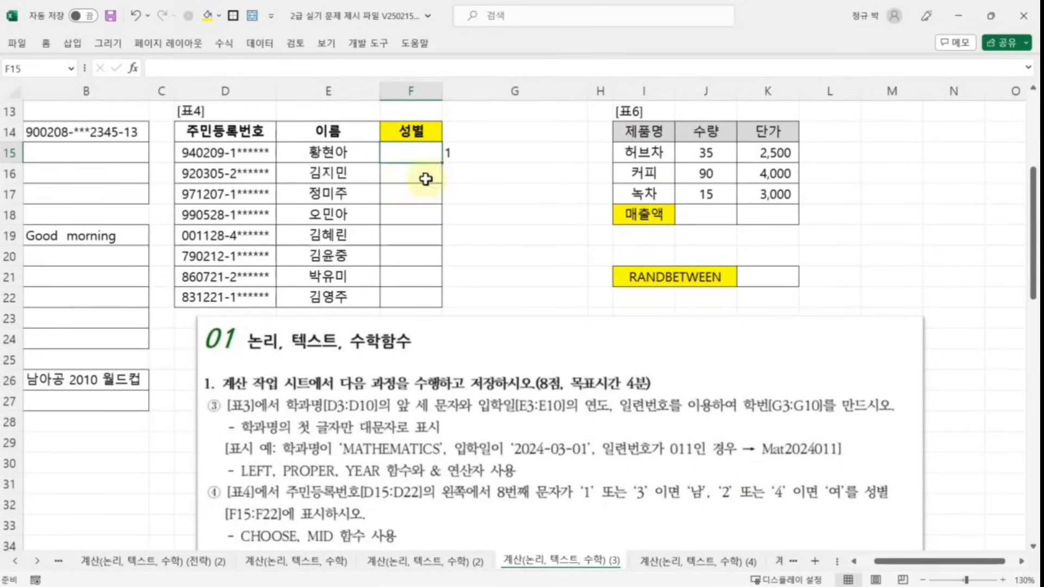
{"action": "left_click", "coordinate": [185, 65]}
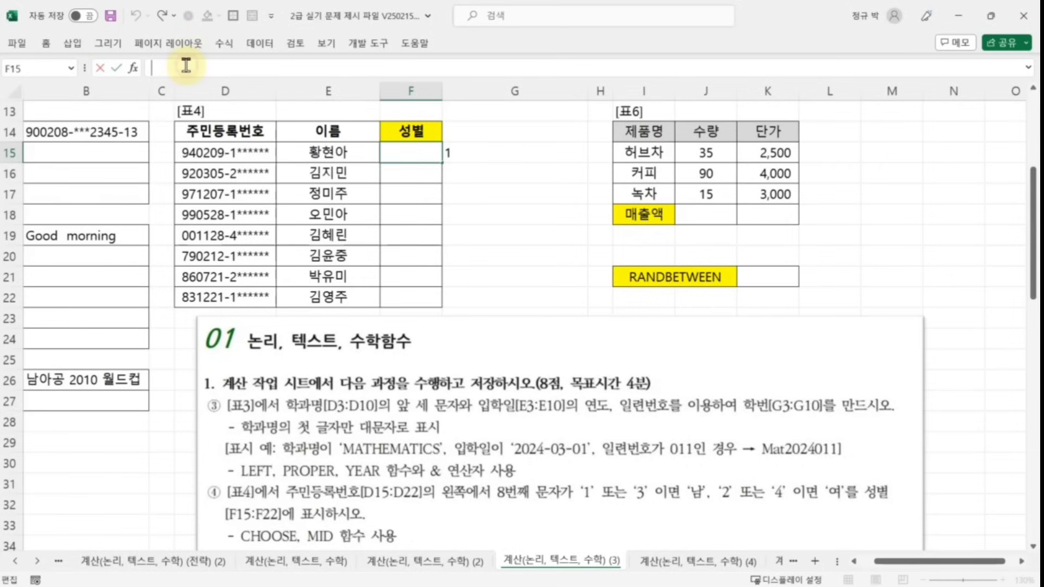
{"action": "type", "text": "="}
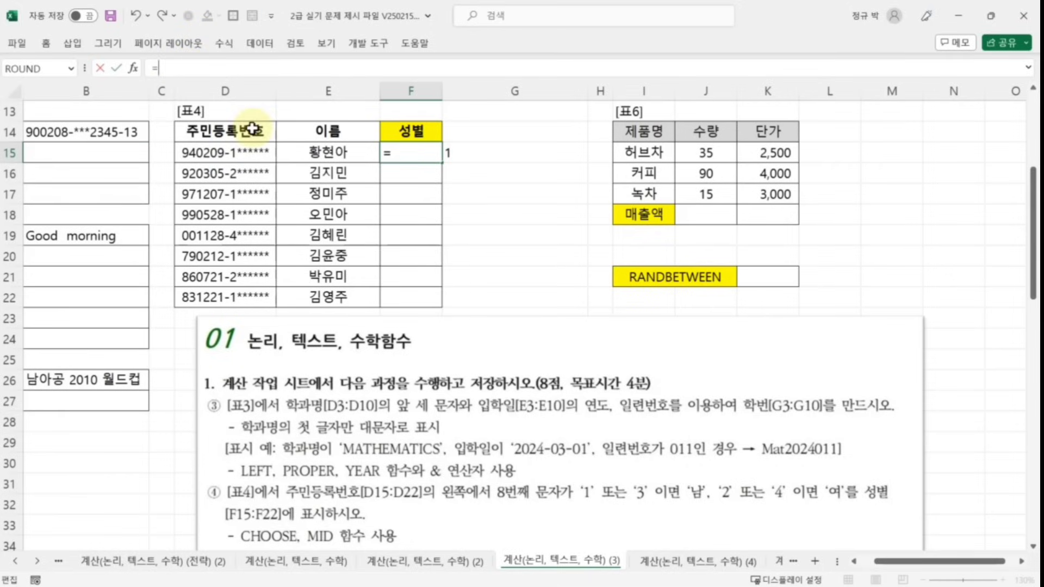
{"action": "type", "text": "CHOOSE"}
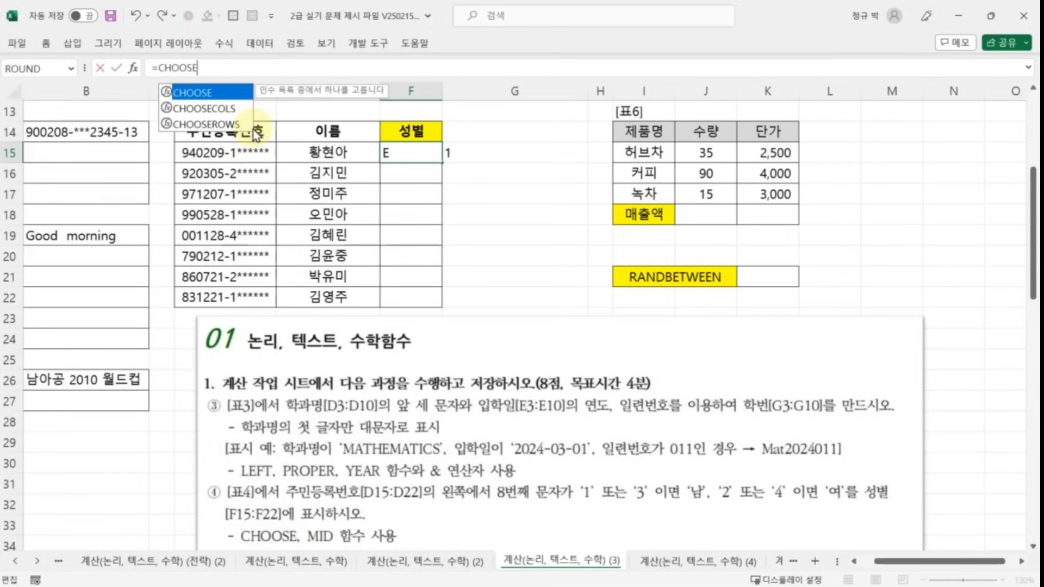
{"action": "double_click", "coordinate": [187, 95]}
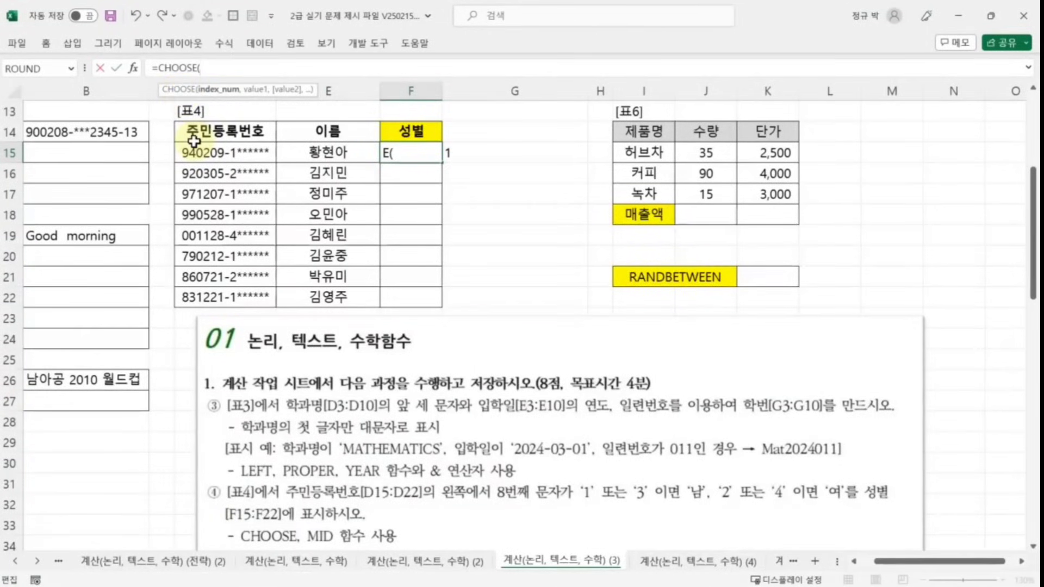
{"action": "left_click", "coordinate": [133, 69]}
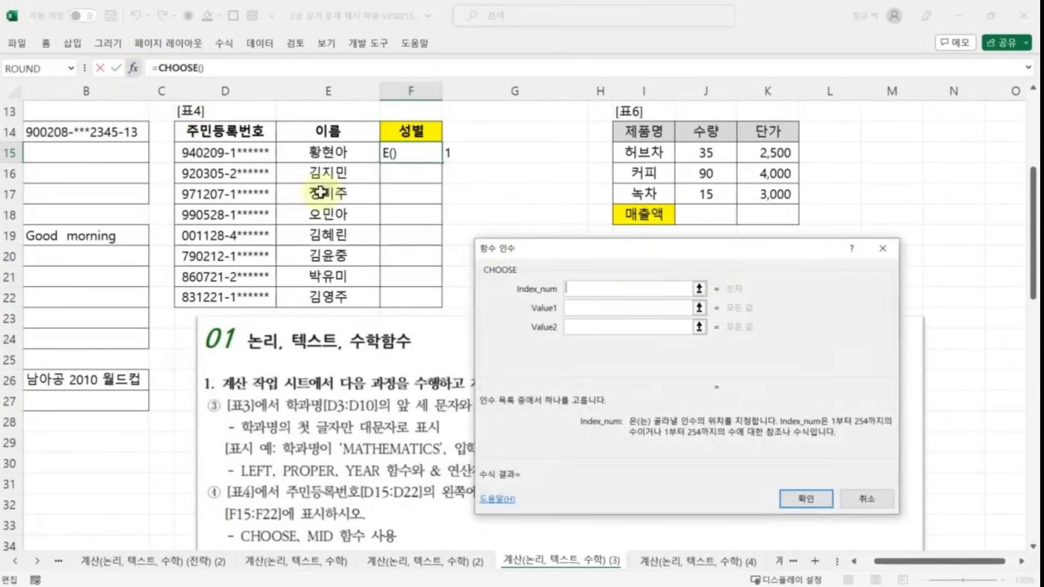
{"action": "left_click_drag", "start_coordinate": [659, 255], "coordinate": [625, 250]}
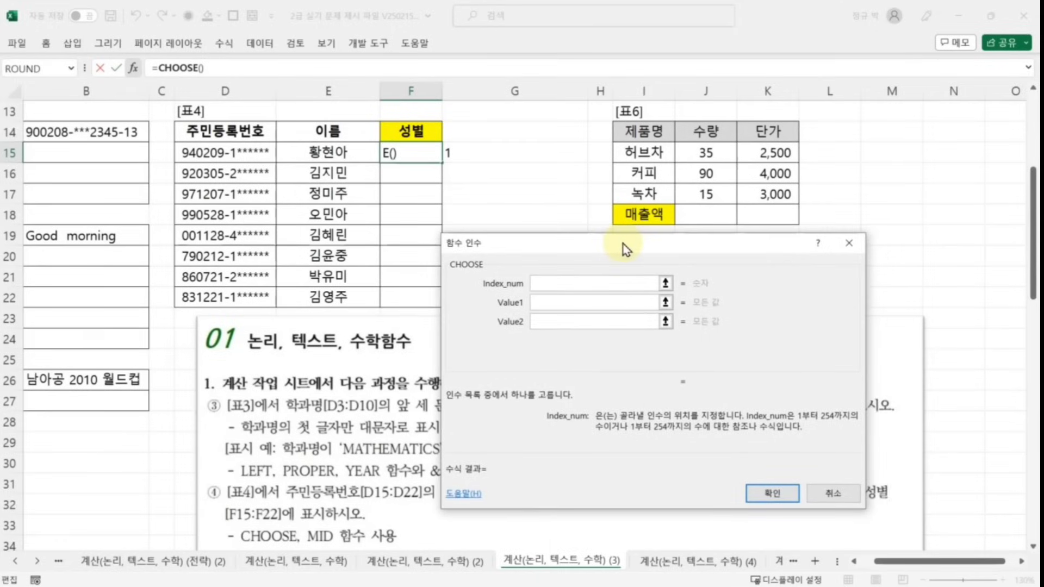
{"action": "left_click", "coordinate": [495, 152]}
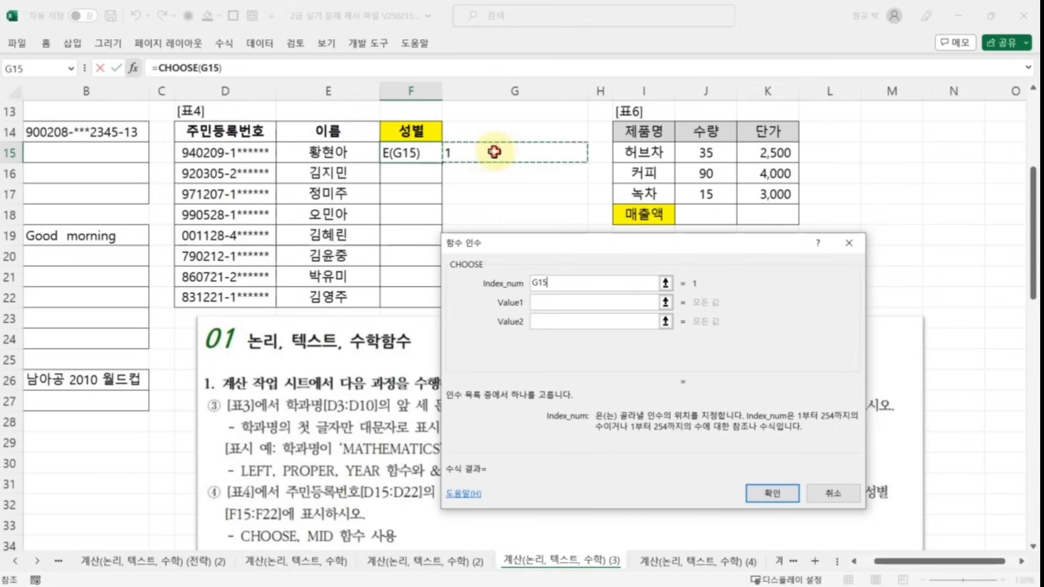
- Set the four CHOOSE values to "남", "여", "남", "여" and confirm the F15 formula
{"action": "left_click", "coordinate": [577, 301]}
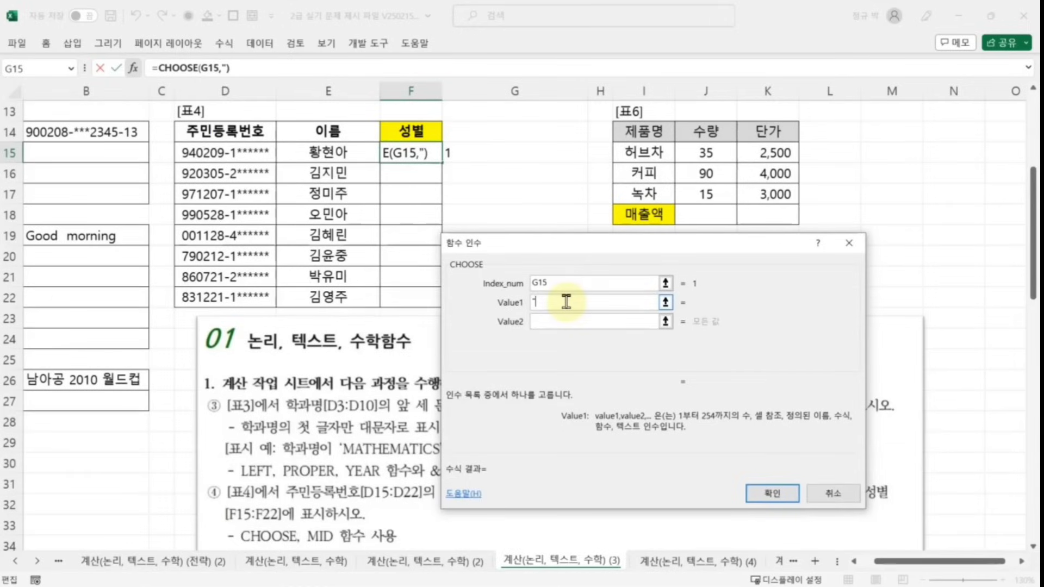
{"action": "type", "text": "\"남"}
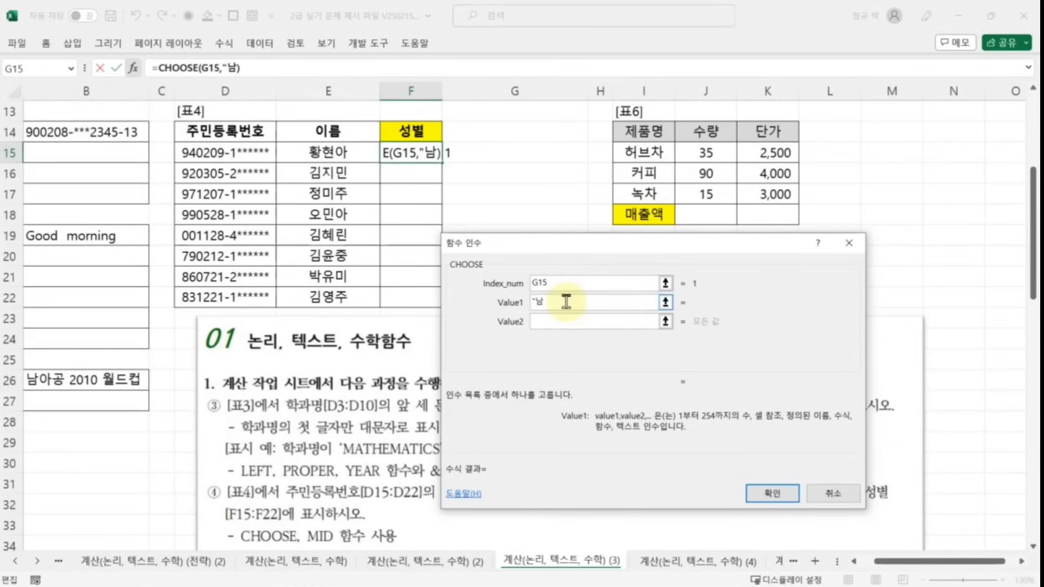
{"action": "type", "text": "\""}
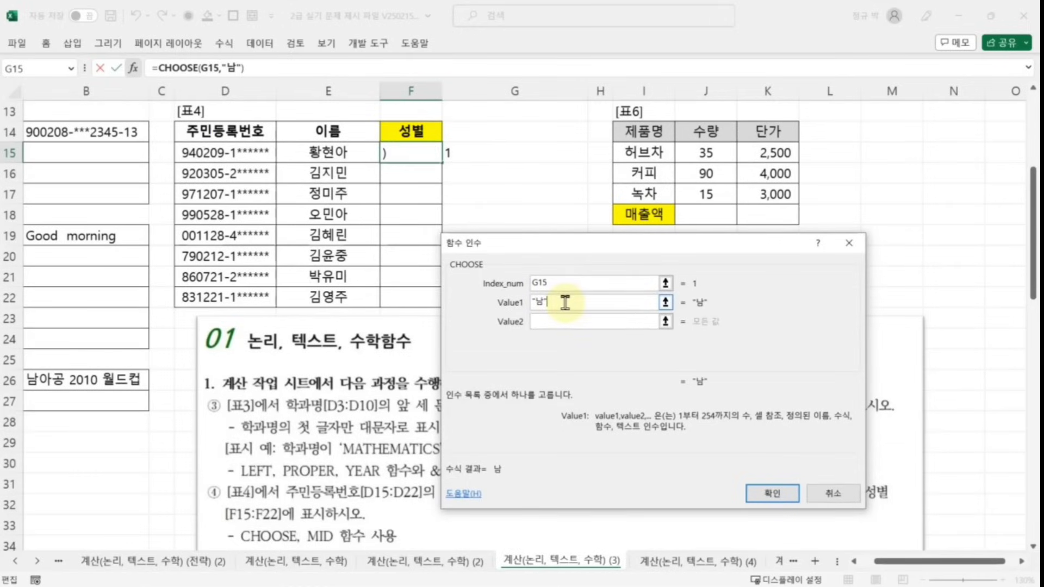
{"action": "left_click", "coordinate": [558, 322]}
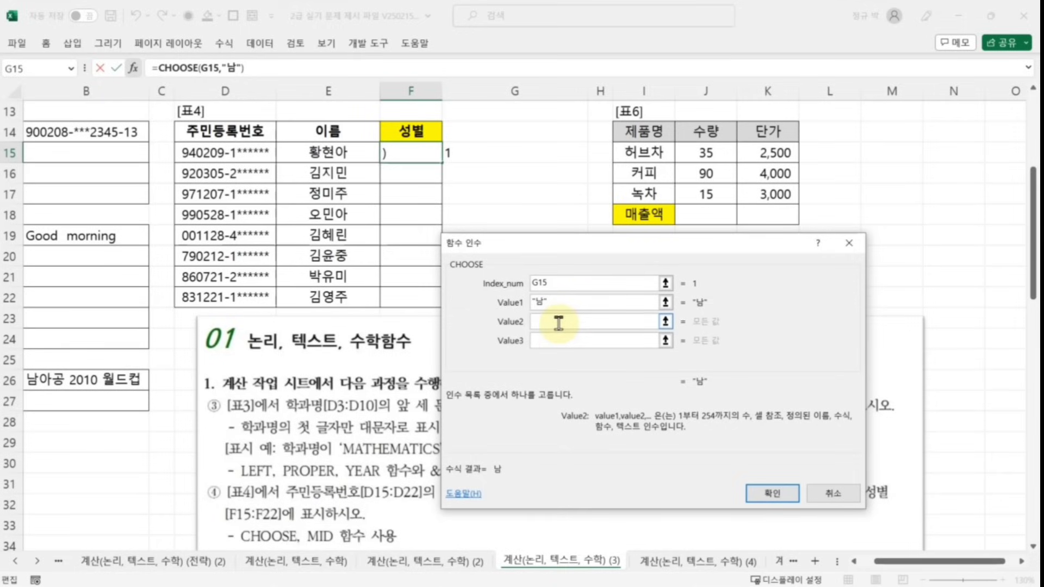
{"action": "type", "text": "\"여"}
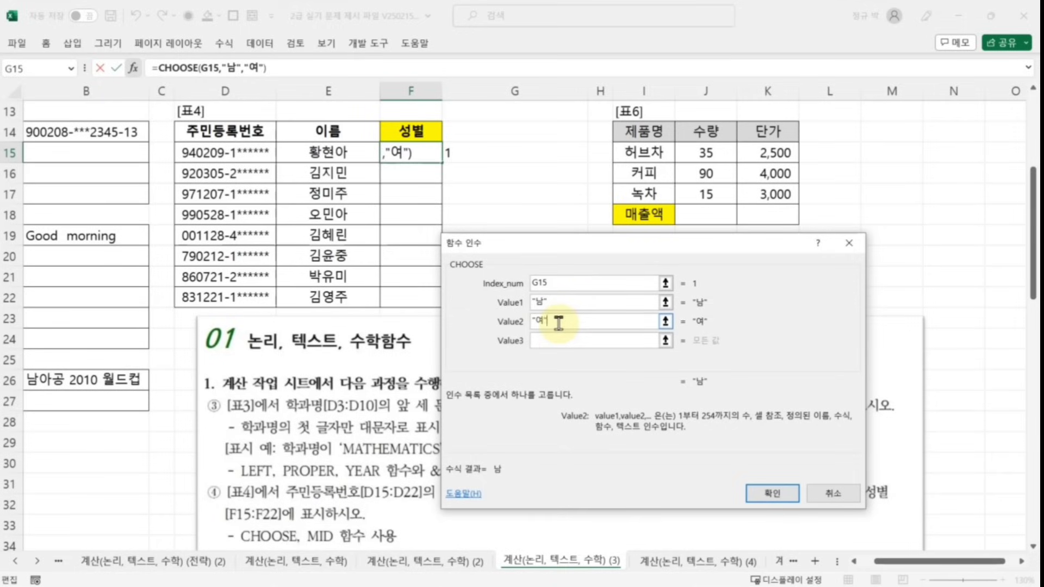
{"action": "left_click", "coordinate": [564, 341]}
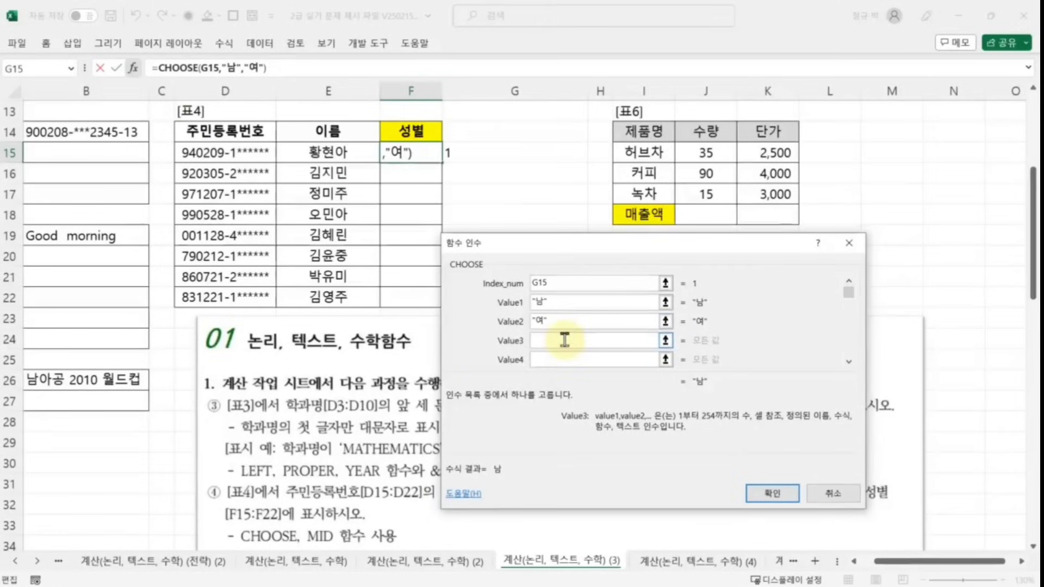
{"action": "type", "text": "\"남\""}
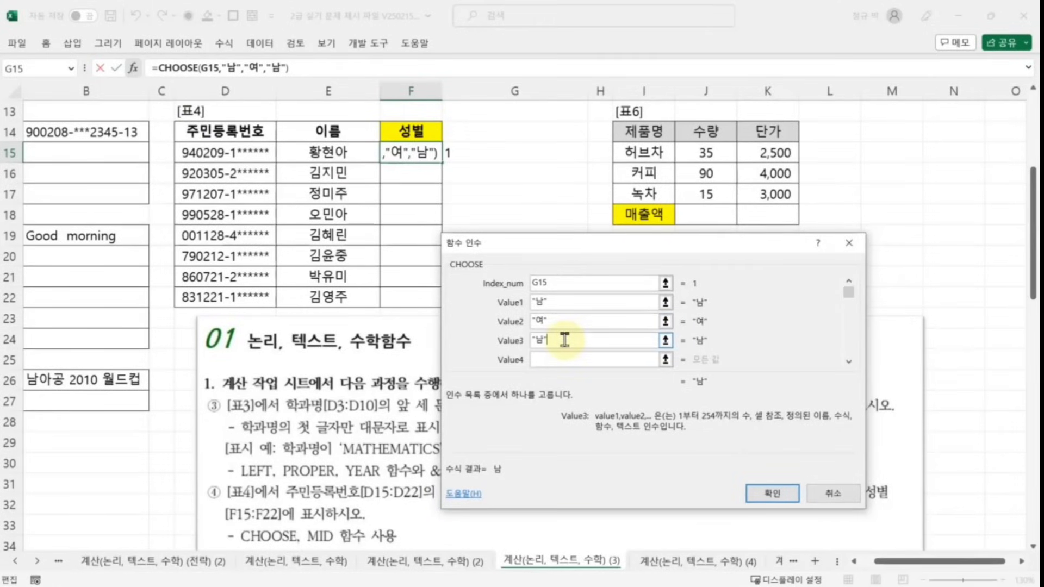
{"action": "left_click", "coordinate": [560, 355]}
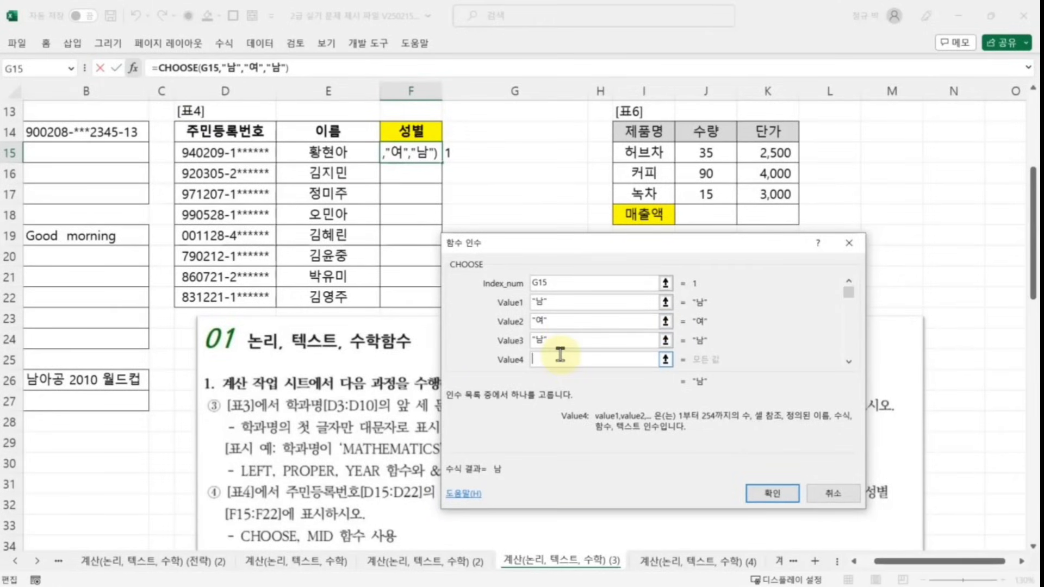
{"action": "type", "text": "\"여\""}
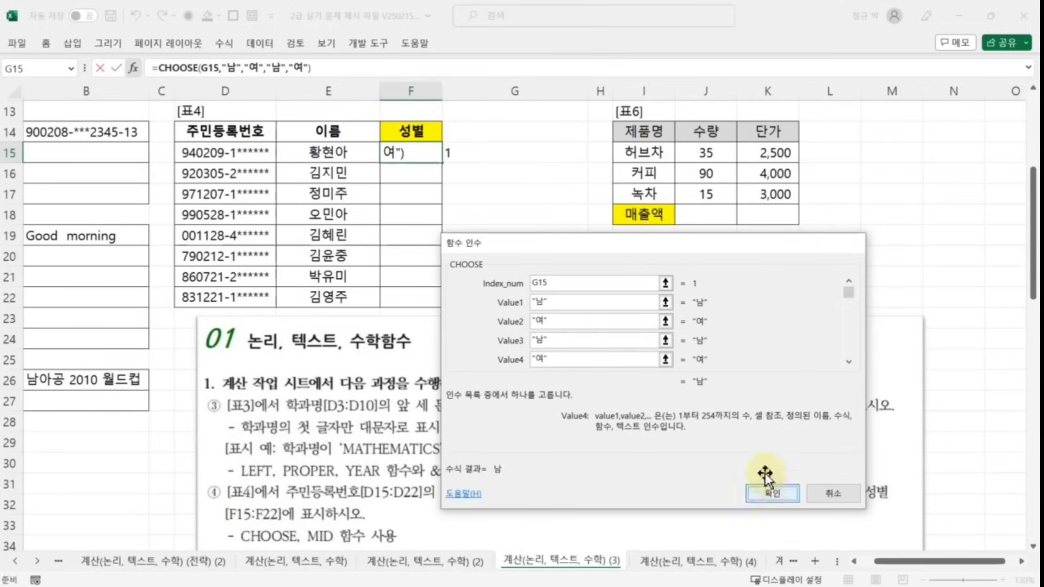
{"action": "left_click", "coordinate": [772, 492]}
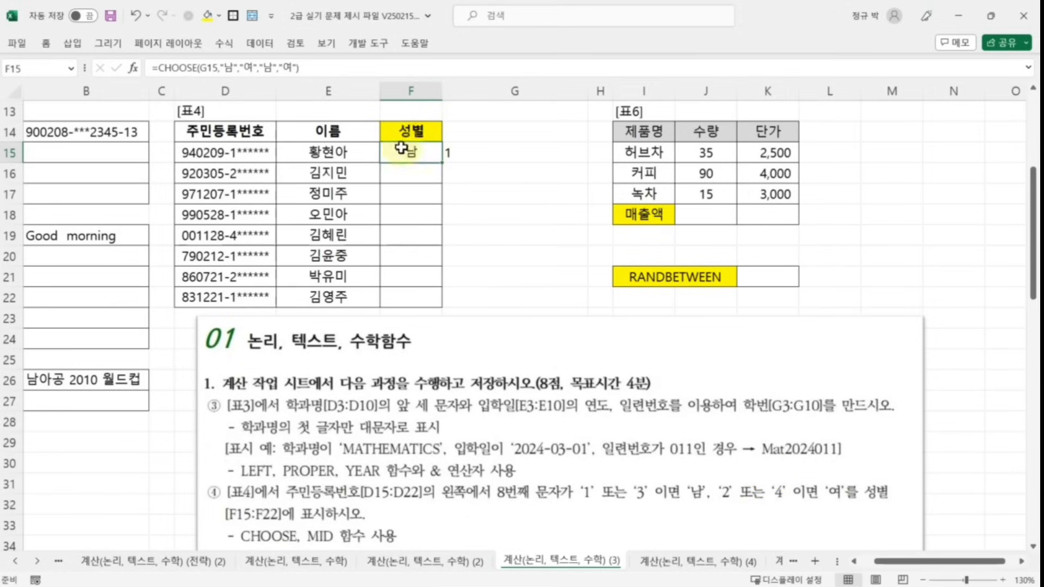
{"action": "left_click", "coordinate": [213, 67]}
{"action": "double_click", "coordinate": [212, 68]}
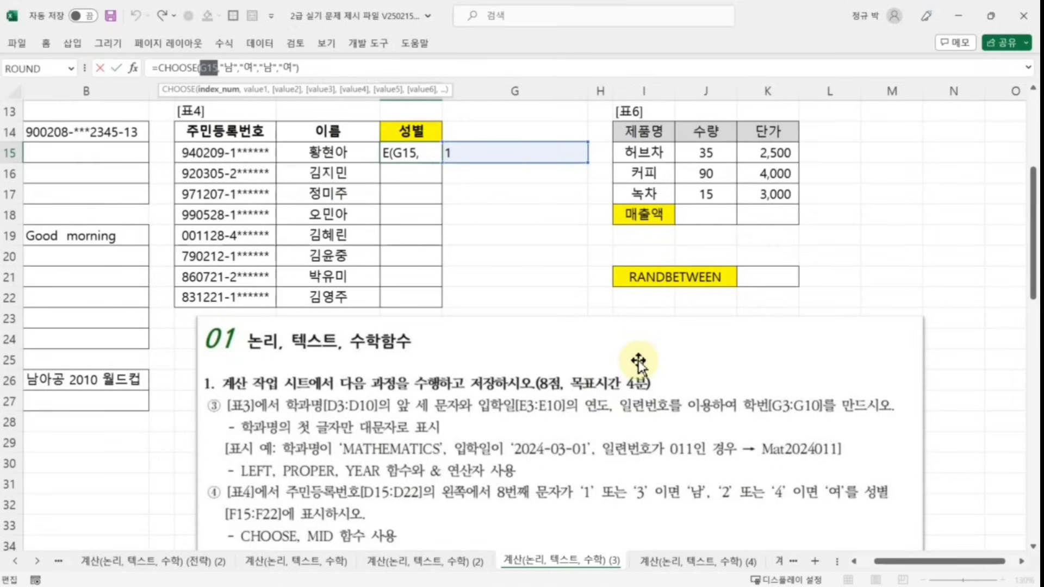
{"action": "key", "text": "Return"}
{"action": "left_click", "coordinate": [570, 272]}
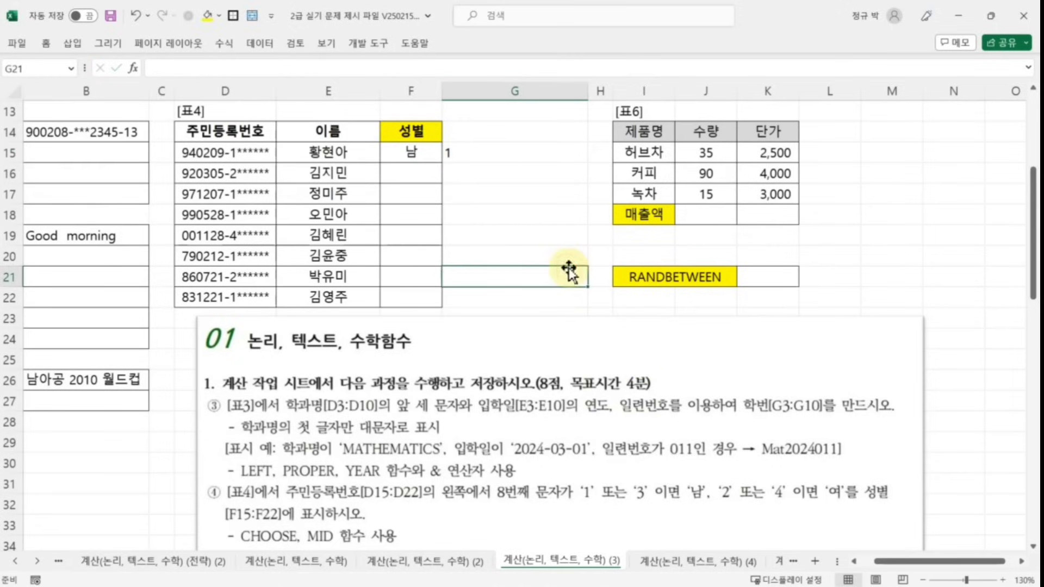
- Copy MID(D15,8,1), without the equals sign, from the G15 formula and leave that cell's editing
{"action": "left_click", "coordinate": [493, 155]}
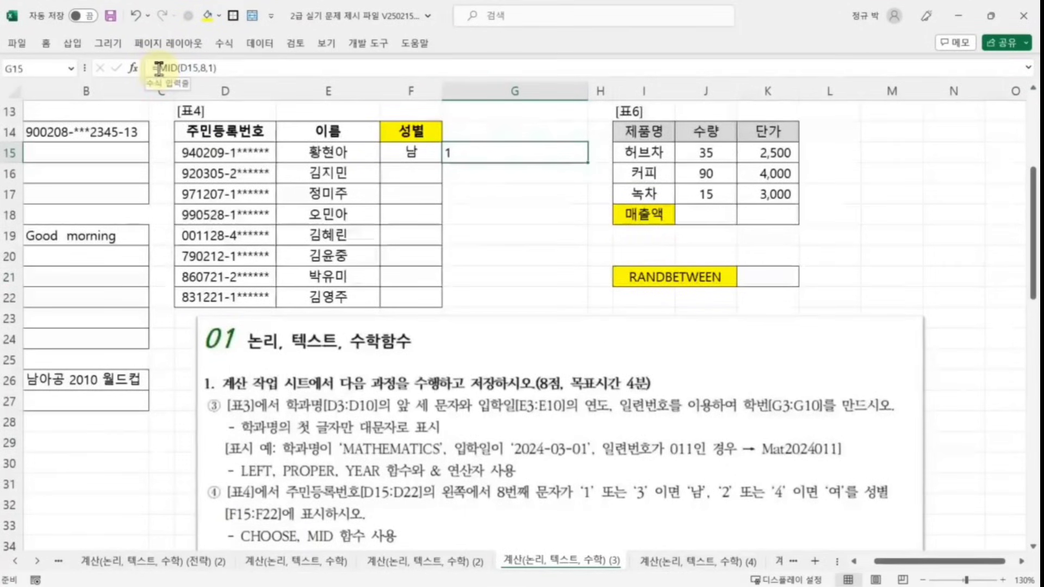
{"action": "left_click_drag", "start_coordinate": [159, 68], "coordinate": [273, 69]}
{"action": "key", "text": "ctrl+c"}
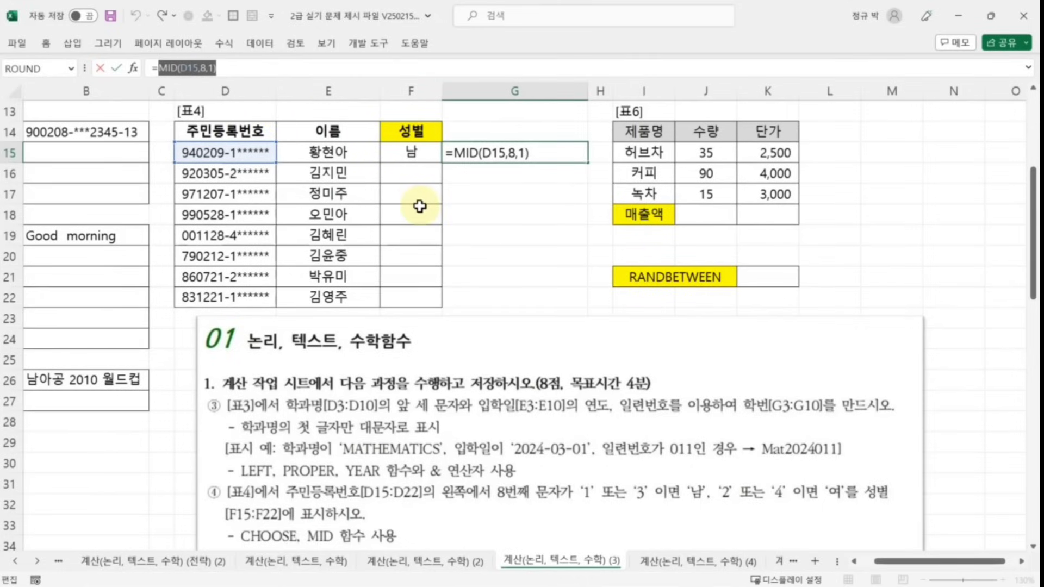
{"action": "key", "text": "Escape"}
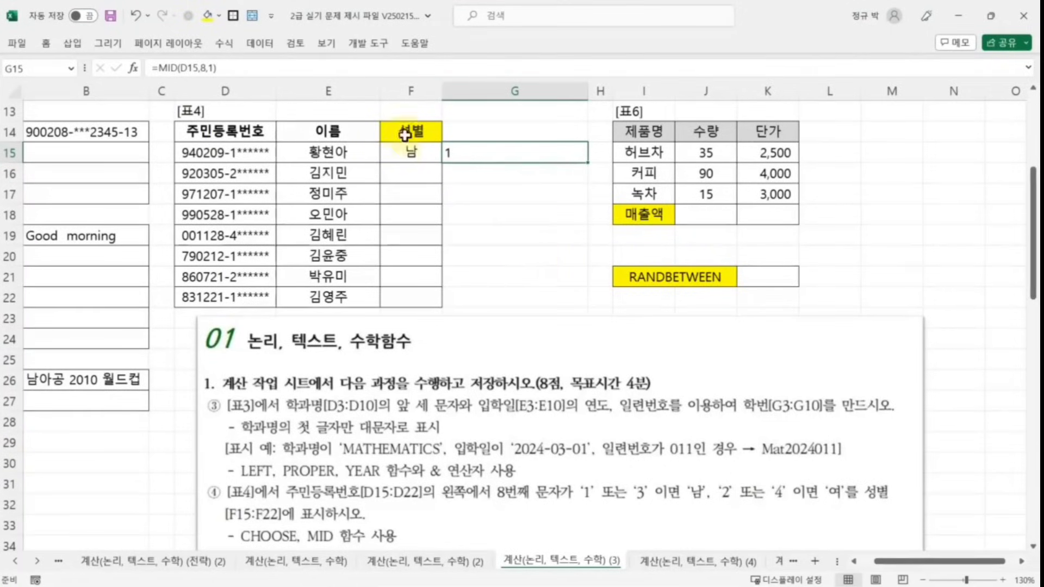
- Replace the G15 reference in the F15 formula with the copied MID, giving =CHOOSE(MID(D15,8,1),"남","여","남","여")
{"action": "left_click", "coordinate": [403, 152]}
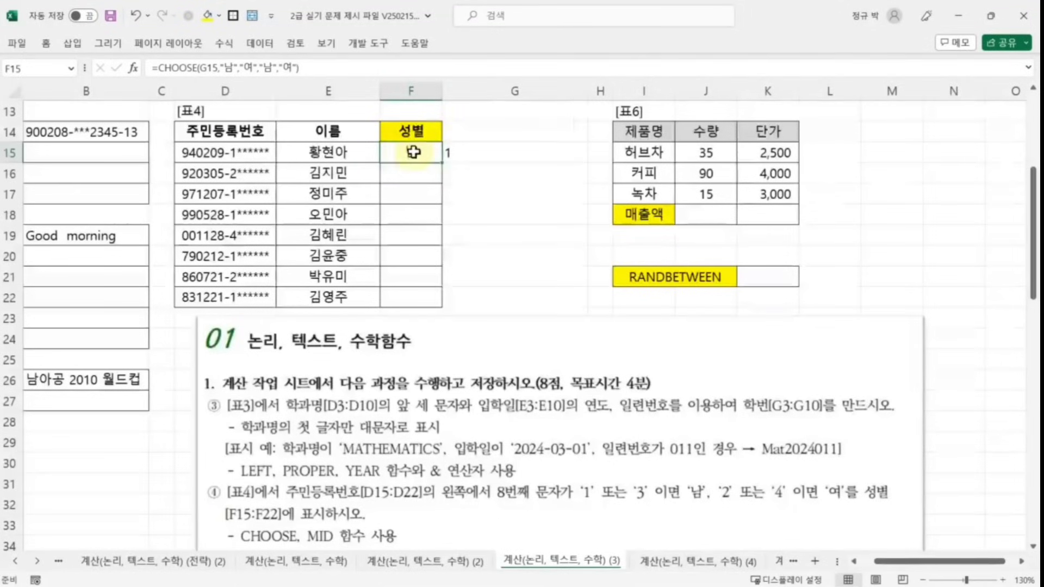
{"action": "double_click", "coordinate": [207, 68]}
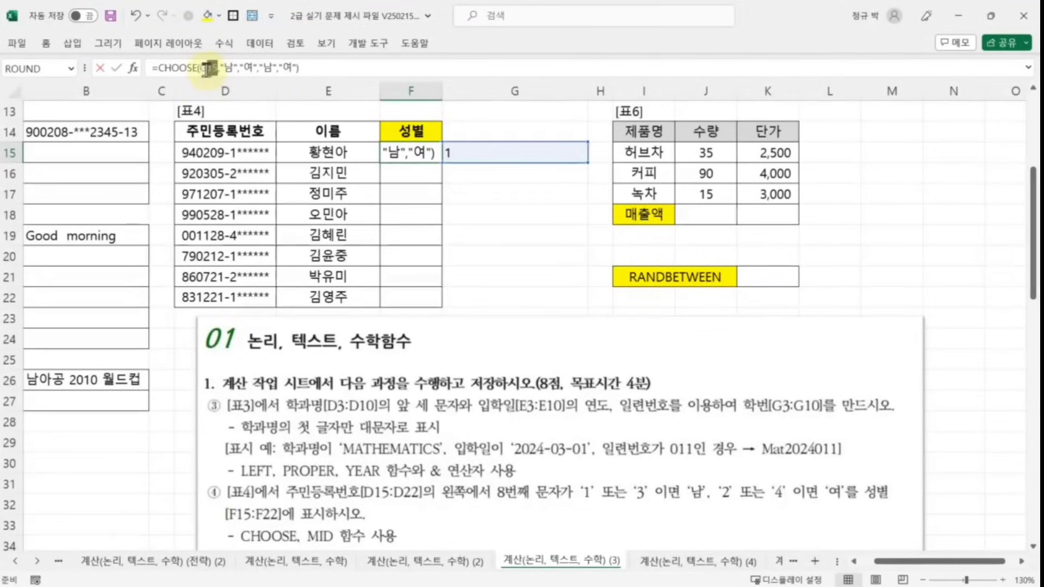
{"action": "double_click", "coordinate": [208, 68]}
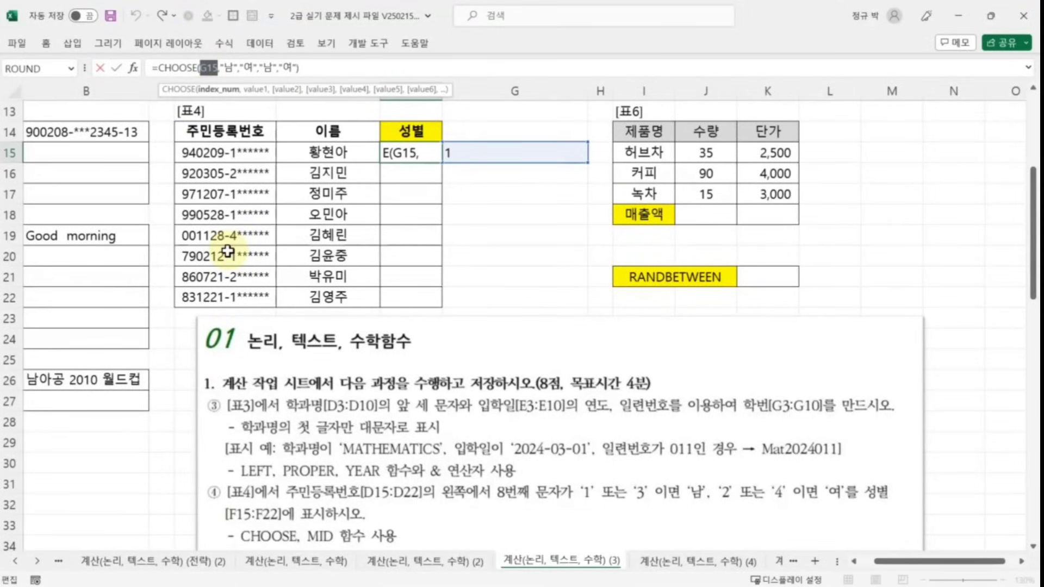
{"action": "key", "text": "ctrl+v"}
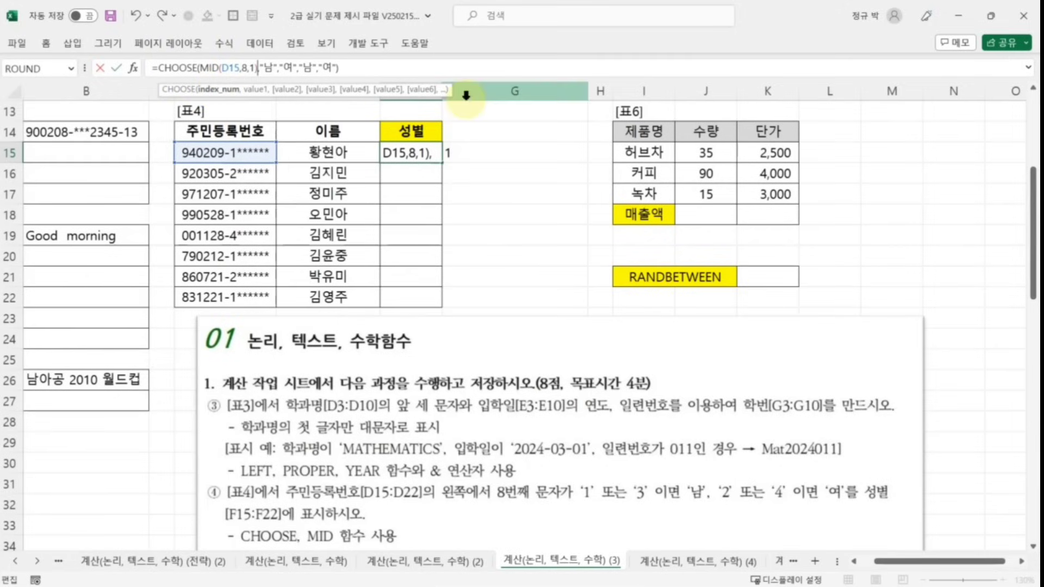
{"action": "key", "text": "Return"}
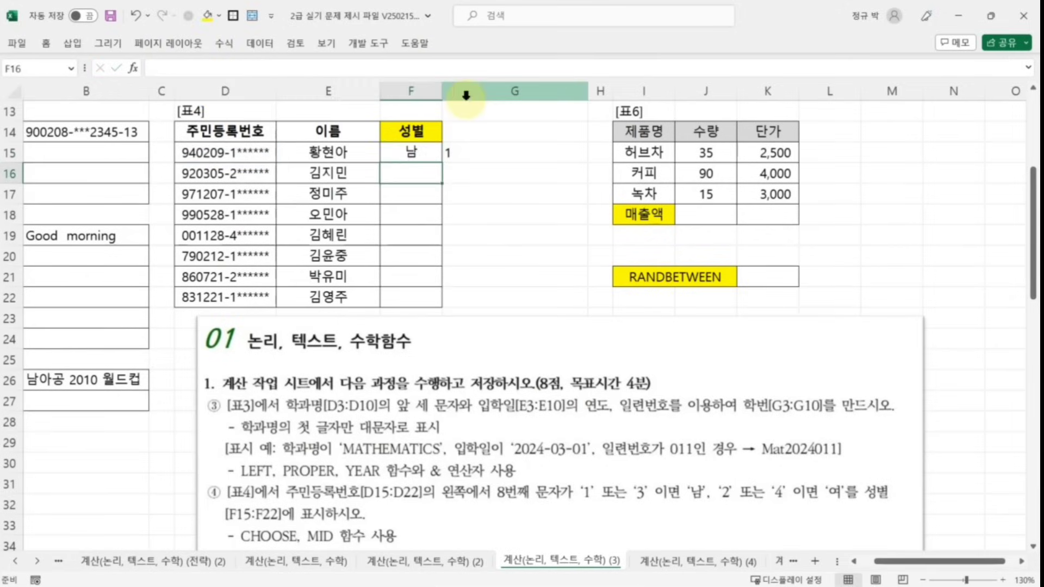
- Fill the F15 gender formula down through F22 and check the copied results against the 주민등록번호 column
{"action": "left_click", "coordinate": [413, 154]}
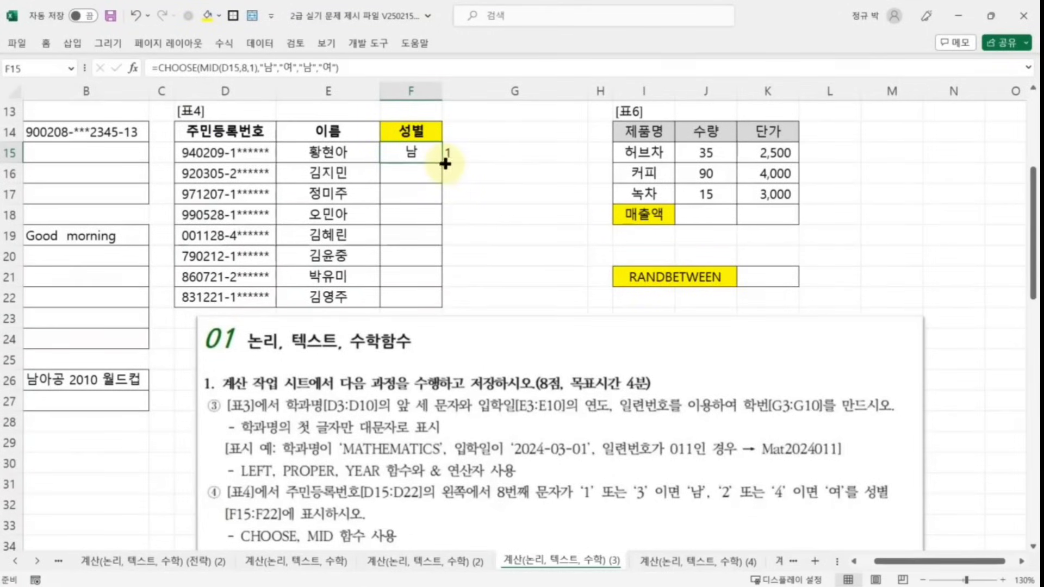
{"action": "left_click_drag", "start_coordinate": [445, 163], "coordinate": [444, 303]}
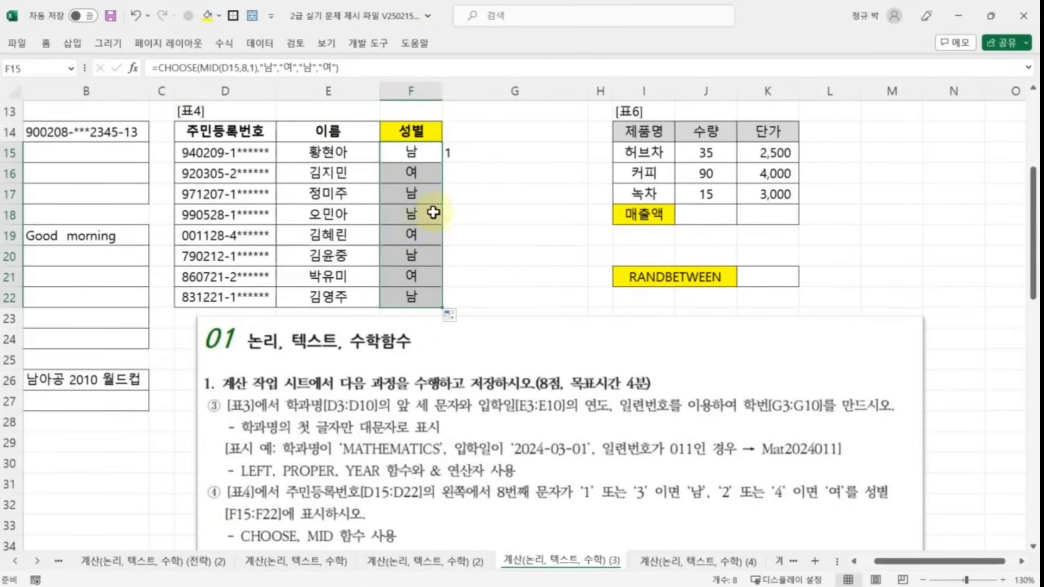
{"action": "left_click", "coordinate": [411, 173]}
{"action": "left_click", "coordinate": [411, 194]}
{"action": "left_click", "coordinate": [411, 214]}
{"action": "left_click", "coordinate": [411, 235]}
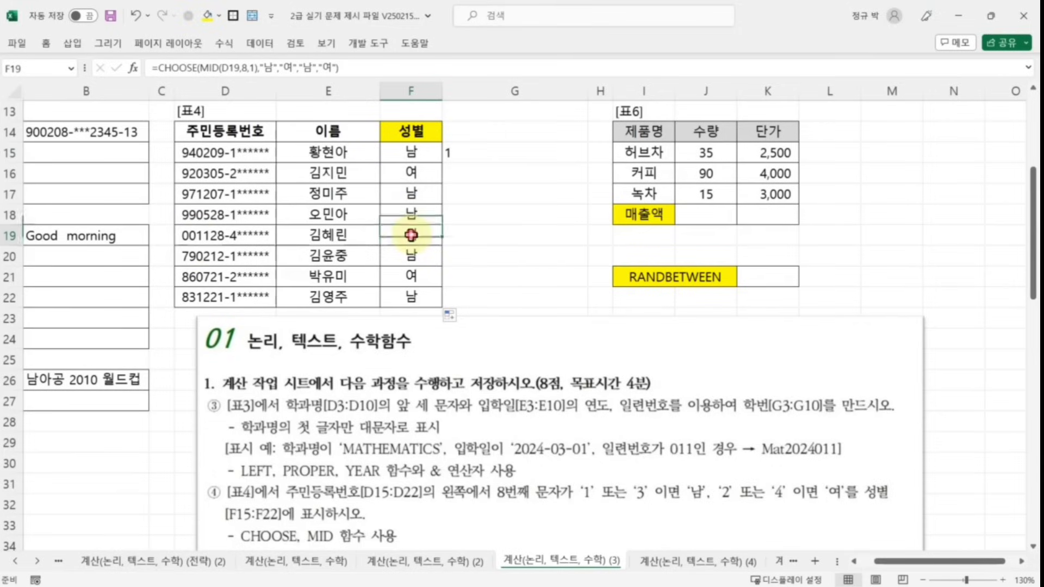
{"action": "left_click_drag", "start_coordinate": [203, 235], "coordinate": [427, 235]}
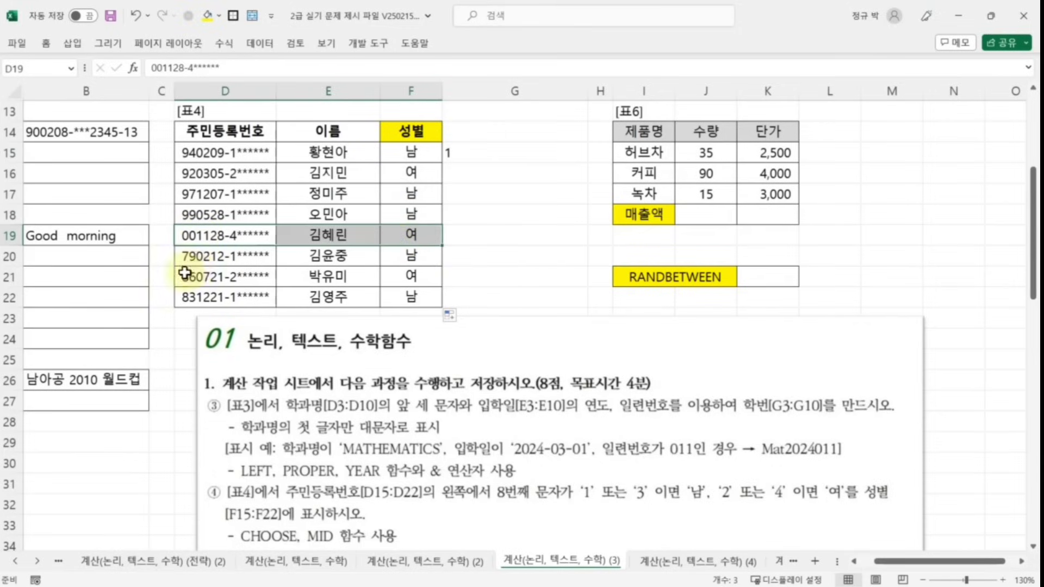
{"action": "left_click_drag", "start_coordinate": [185, 274], "coordinate": [429, 296]}
{"action": "left_click", "coordinate": [549, 217]}
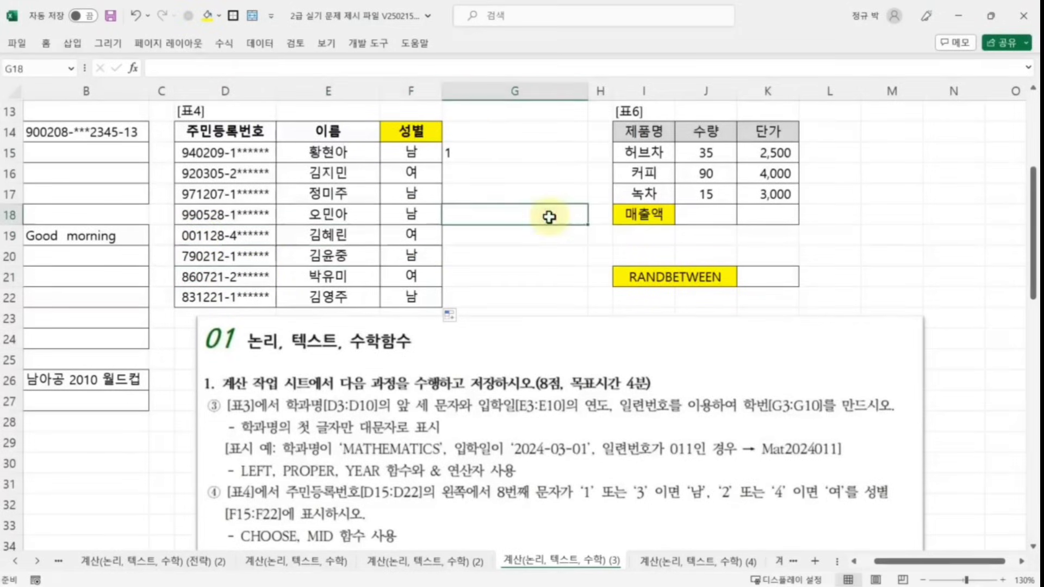
- Clear the helper MID formula from cell G15
{"action": "left_click", "coordinate": [510, 155]}
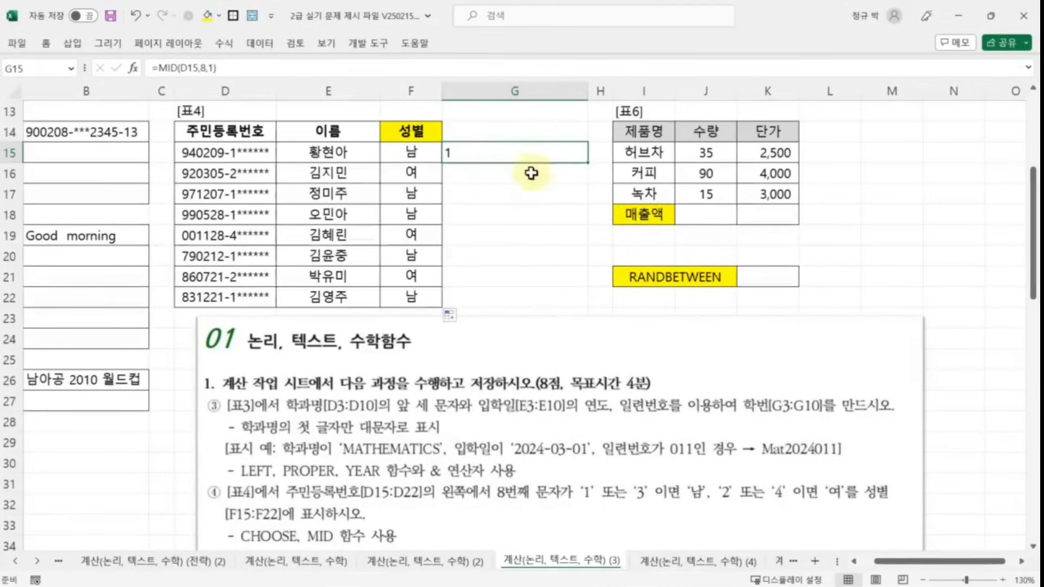
{"action": "key", "text": "Delete"}
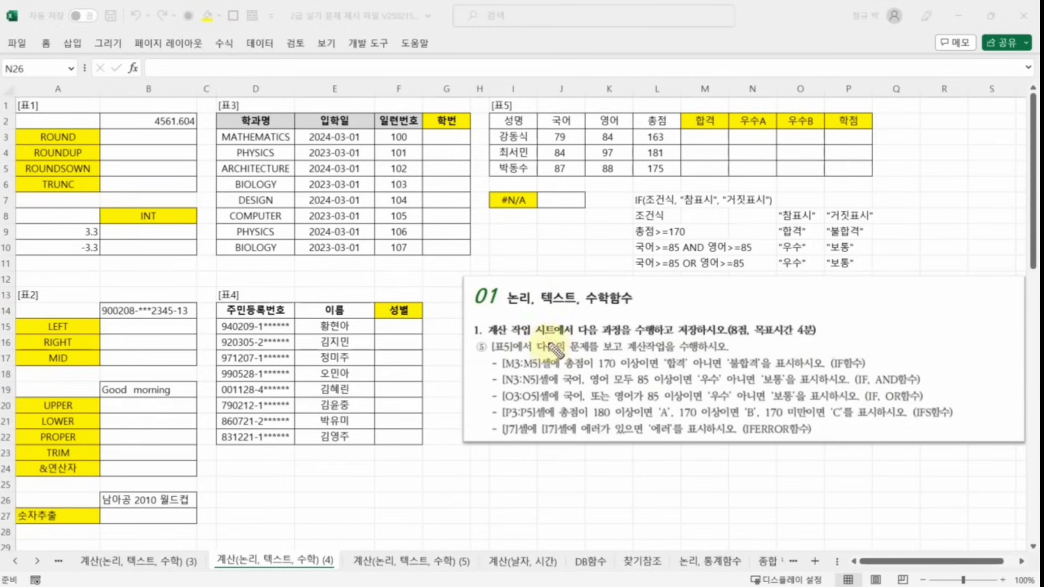
- On sheet 계산(논리, 텍스트, 수학) (4), examine the 표5 IF tasks and the IF(조건식, "참표시", "거짓표시") syntax note
{"action": "mouse_move", "coordinate": [529, 287]}
{"action": "left_mouse_down"}
{"action": "mouse_move", "coordinate": [505, 298]}
{"action": "mouse_move", "coordinate": [536, 305]}
{"action": "left_mouse_up"}
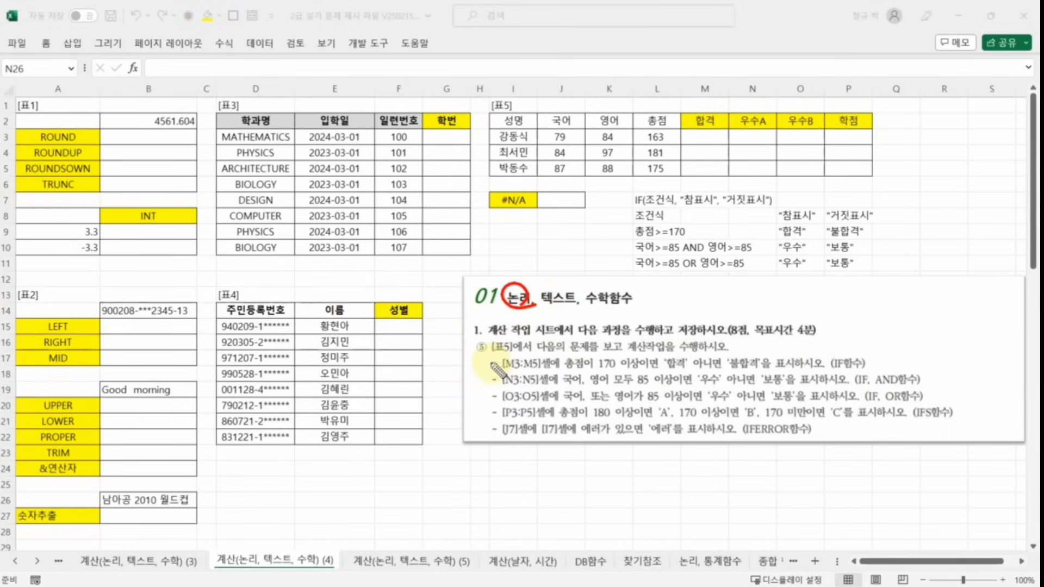
{"action": "left_click_drag", "start_coordinate": [496, 361], "coordinate": [495, 403]}
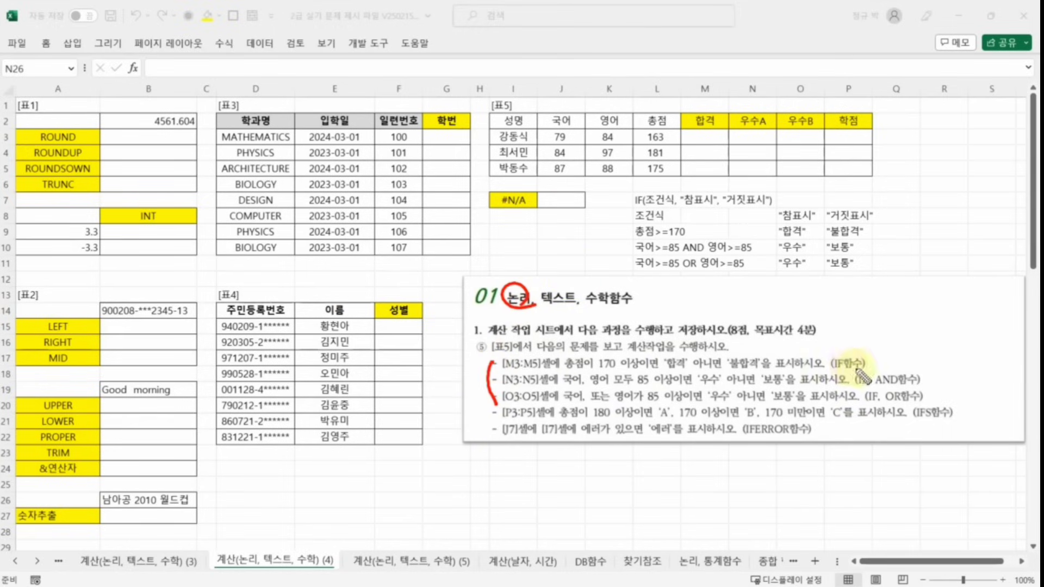
{"action": "left_click_drag", "start_coordinate": [857, 350], "coordinate": [866, 387]}
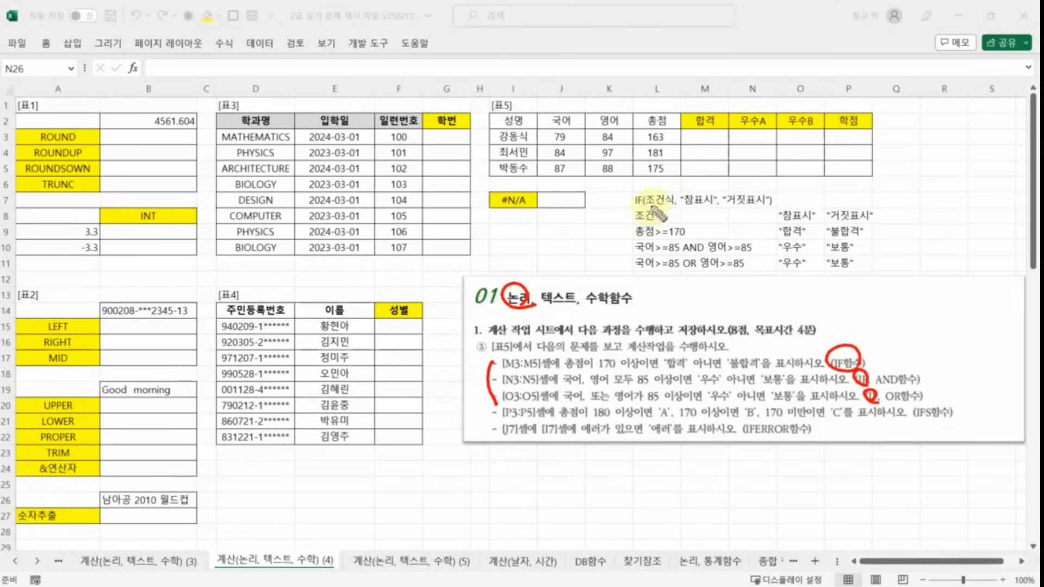
{"action": "mouse_move", "coordinate": [670, 207]}
{"action": "left_mouse_down"}
{"action": "mouse_move", "coordinate": [645, 196]}
{"action": "mouse_move", "coordinate": [672, 210]}
{"action": "mouse_move", "coordinate": [679, 203]}
{"action": "left_mouse_up"}
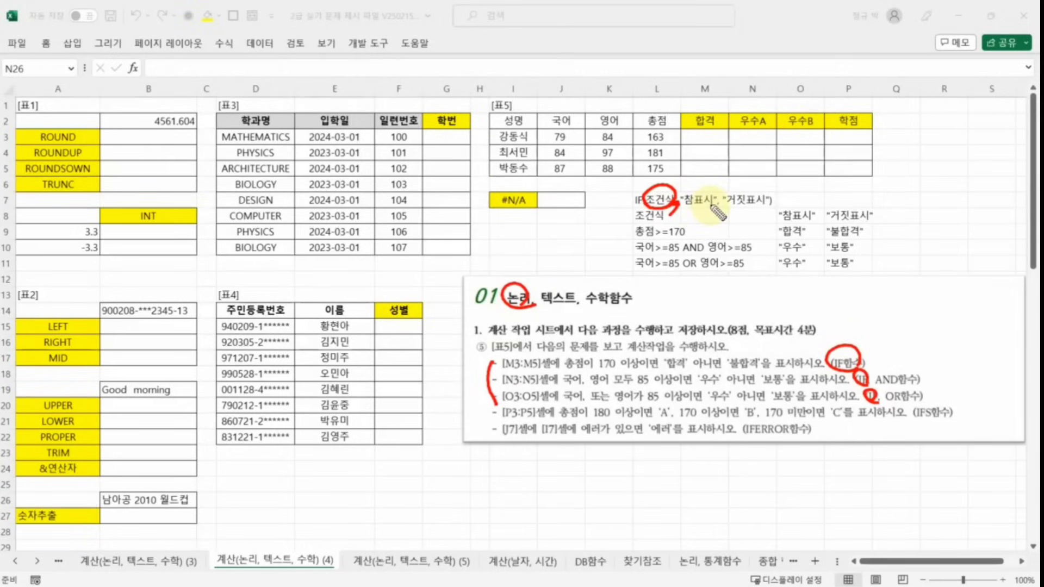
{"action": "mouse_move", "coordinate": [702, 186]}
{"action": "left_mouse_down"}
{"action": "mouse_move", "coordinate": [710, 211]}
{"action": "mouse_move", "coordinate": [687, 182]}
{"action": "left_mouse_up"}
{"action": "left_click_drag", "start_coordinate": [690, 178], "coordinate": [722, 182]}
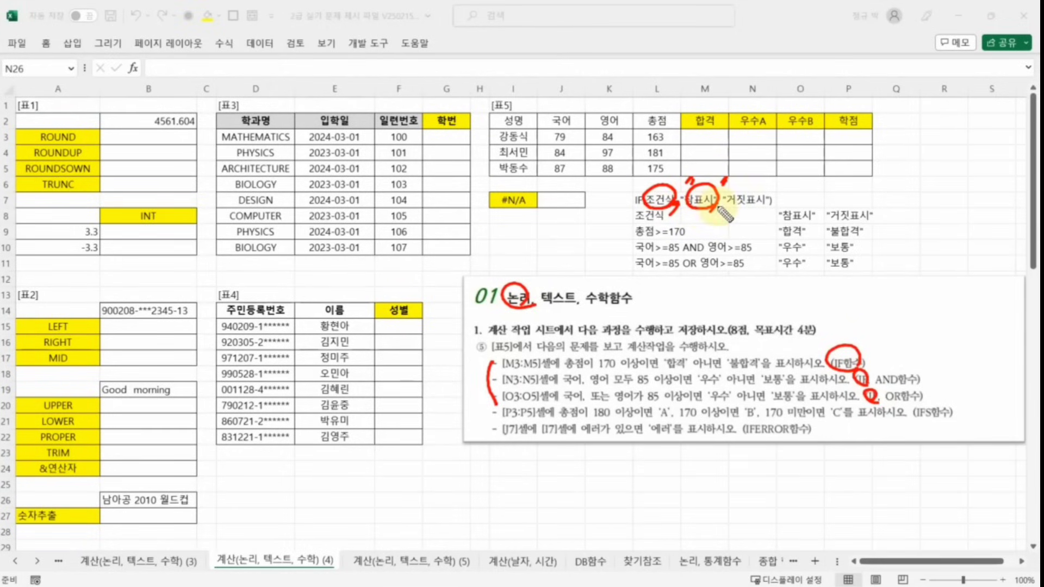
{"action": "mouse_move", "coordinate": [753, 190]}
{"action": "left_mouse_down"}
{"action": "mouse_move", "coordinate": [765, 201]}
{"action": "mouse_move", "coordinate": [758, 192]}
{"action": "mouse_move", "coordinate": [771, 187]}
{"action": "mouse_move", "coordinate": [727, 183]}
{"action": "left_mouse_up"}
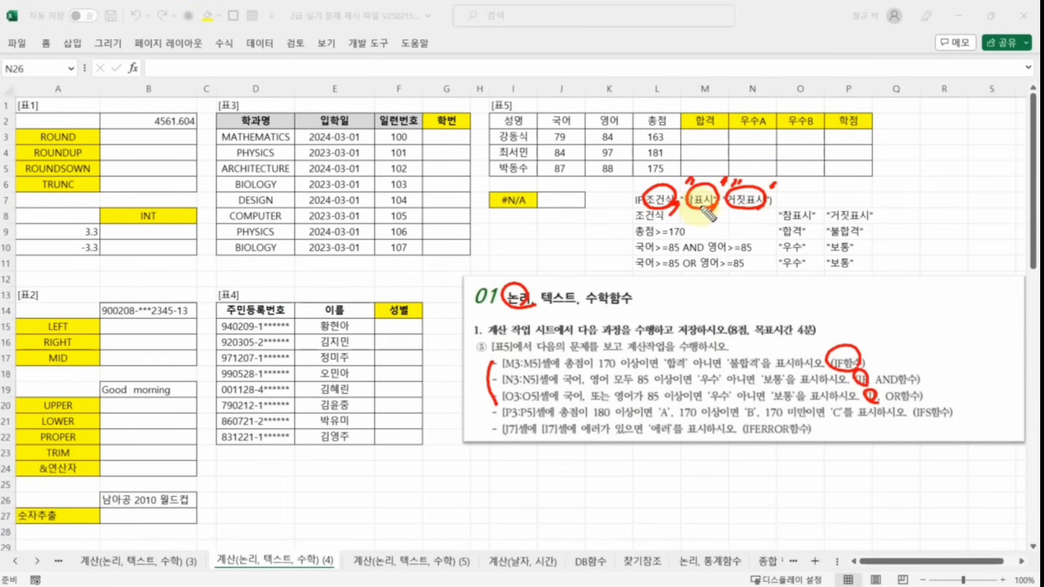
{"action": "left_click_drag", "start_coordinate": [629, 221], "coordinate": [665, 219]}
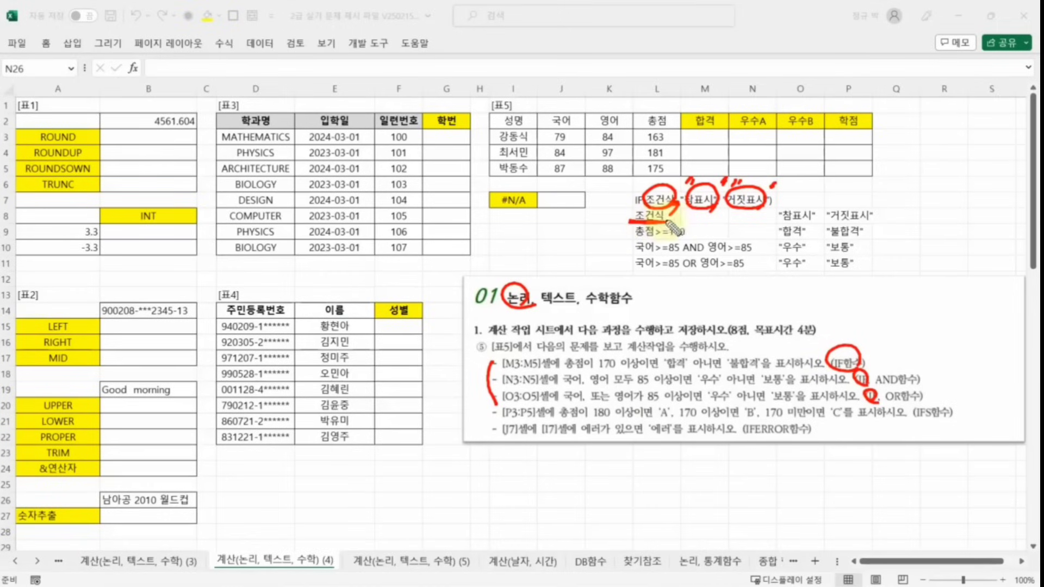
{"action": "left_click_drag", "start_coordinate": [770, 221], "coordinate": [872, 219]}
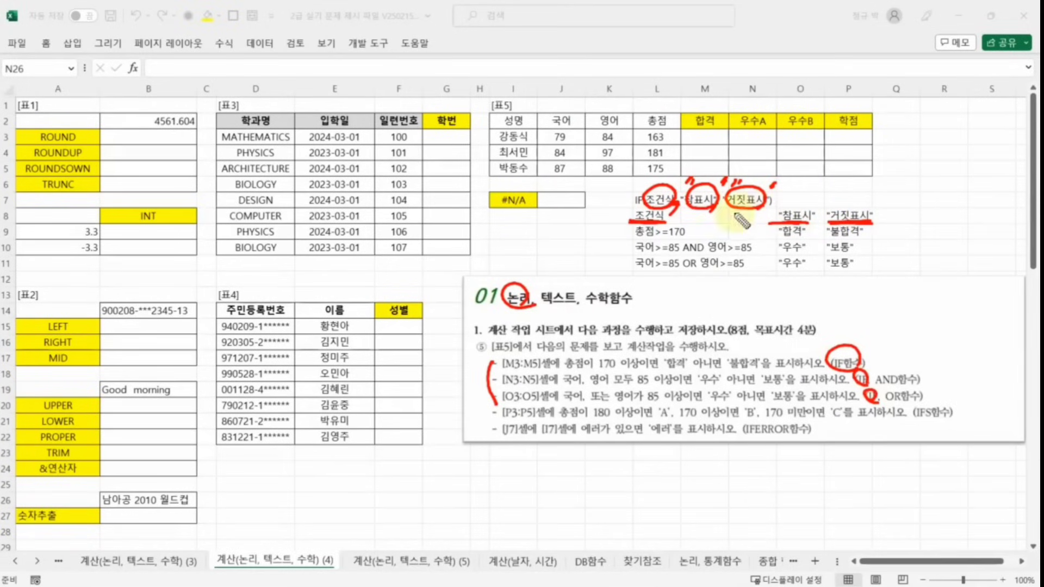
- Compare the 합격, 우수A and 우수B task conditions with the notes on their logical tests, true values and false values
{"action": "left_click_drag", "start_coordinate": [565, 373], "coordinate": [615, 370]}
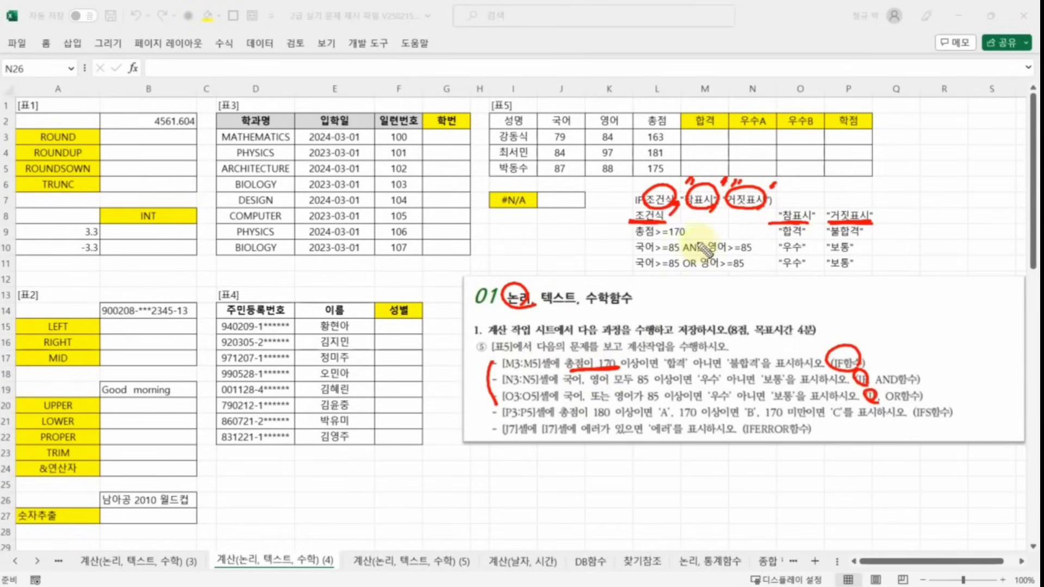
{"action": "mouse_move", "coordinate": [694, 246]}
{"action": "left_mouse_down"}
{"action": "mouse_move", "coordinate": [652, 244]}
{"action": "mouse_move", "coordinate": [633, 226]}
{"action": "mouse_move", "coordinate": [699, 224]}
{"action": "left_mouse_up"}
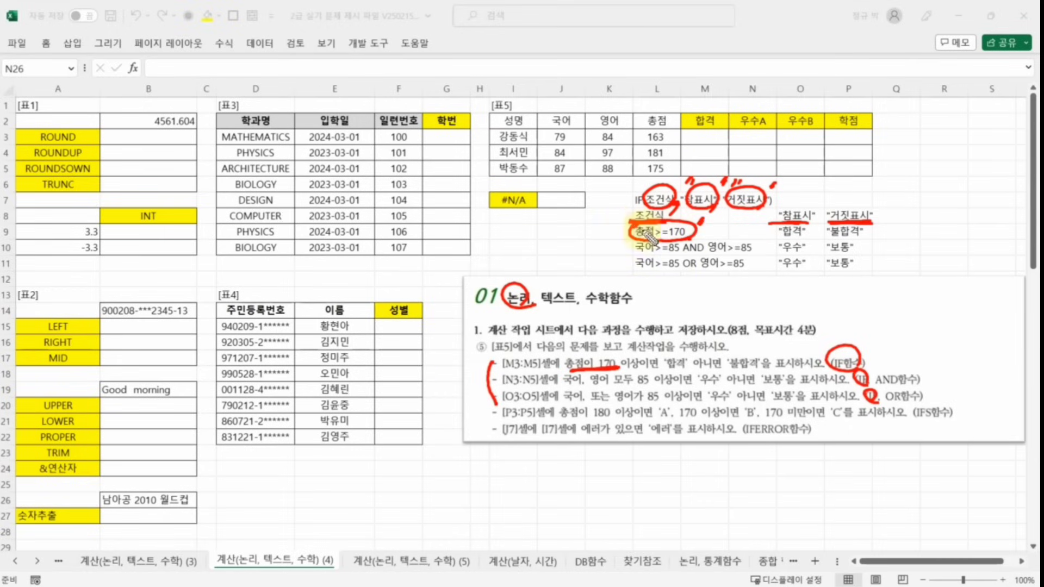
{"action": "left_click_drag", "start_coordinate": [681, 352], "coordinate": [667, 374]}
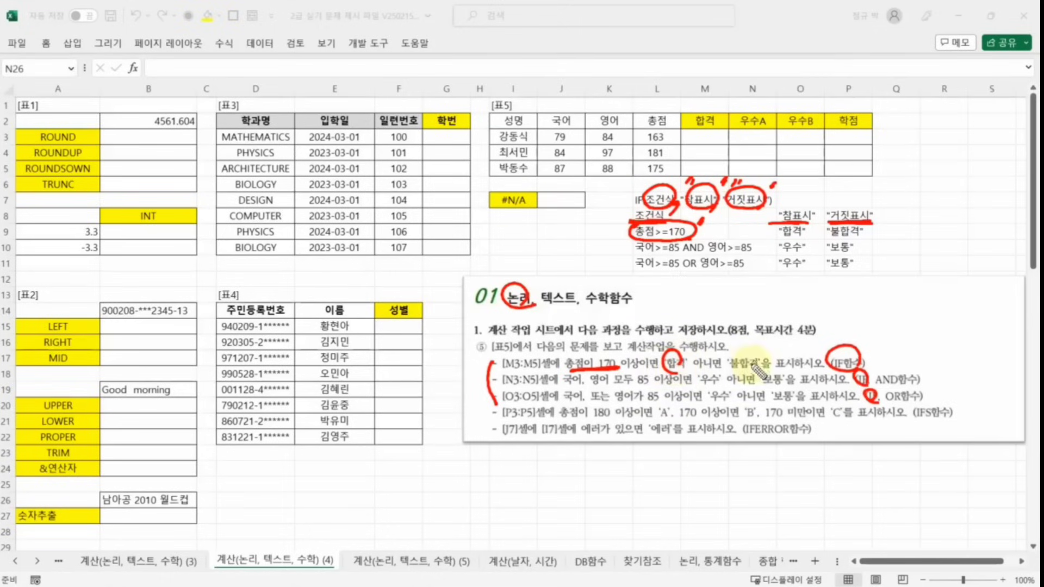
{"action": "left_click_drag", "start_coordinate": [746, 353], "coordinate": [733, 372]}
{"action": "mouse_move", "coordinate": [805, 224]}
{"action": "left_mouse_down"}
{"action": "mouse_move", "coordinate": [771, 233]}
{"action": "mouse_move", "coordinate": [861, 227]}
{"action": "left_mouse_up"}
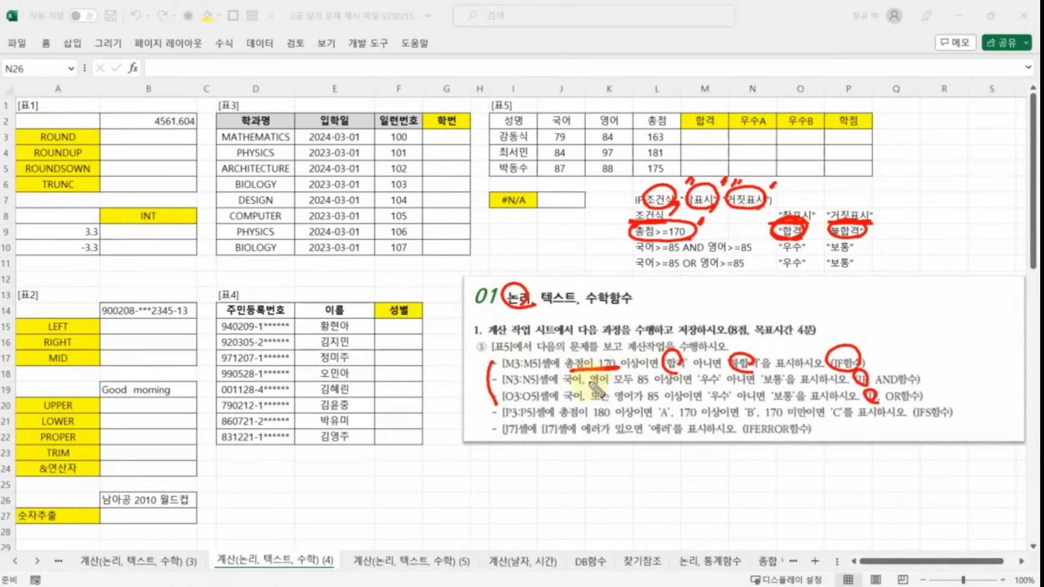
{"action": "mouse_move", "coordinate": [564, 384]}
{"action": "left_mouse_down"}
{"action": "mouse_move", "coordinate": [651, 380]}
{"action": "mouse_move", "coordinate": [626, 368]}
{"action": "left_mouse_up"}
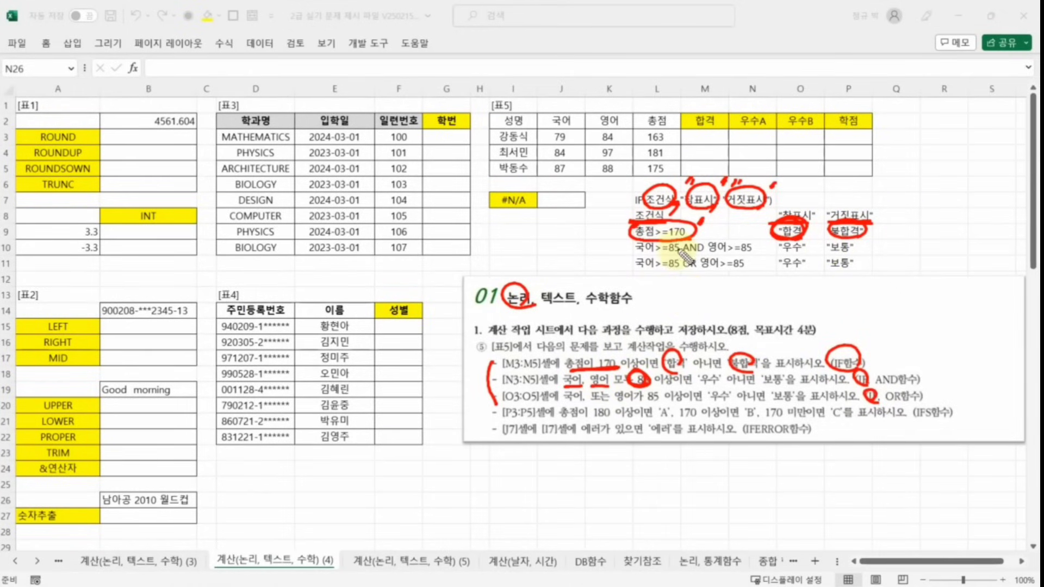
{"action": "mouse_move", "coordinate": [679, 241]}
{"action": "left_mouse_down"}
{"action": "mouse_move", "coordinate": [635, 254]}
{"action": "mouse_move", "coordinate": [679, 242]}
{"action": "left_mouse_up"}
{"action": "mouse_move", "coordinate": [753, 238]}
{"action": "left_mouse_down"}
{"action": "mouse_move", "coordinate": [756, 259]}
{"action": "mouse_move", "coordinate": [710, 242]}
{"action": "mouse_move", "coordinate": [843, 252]}
{"action": "left_mouse_up"}
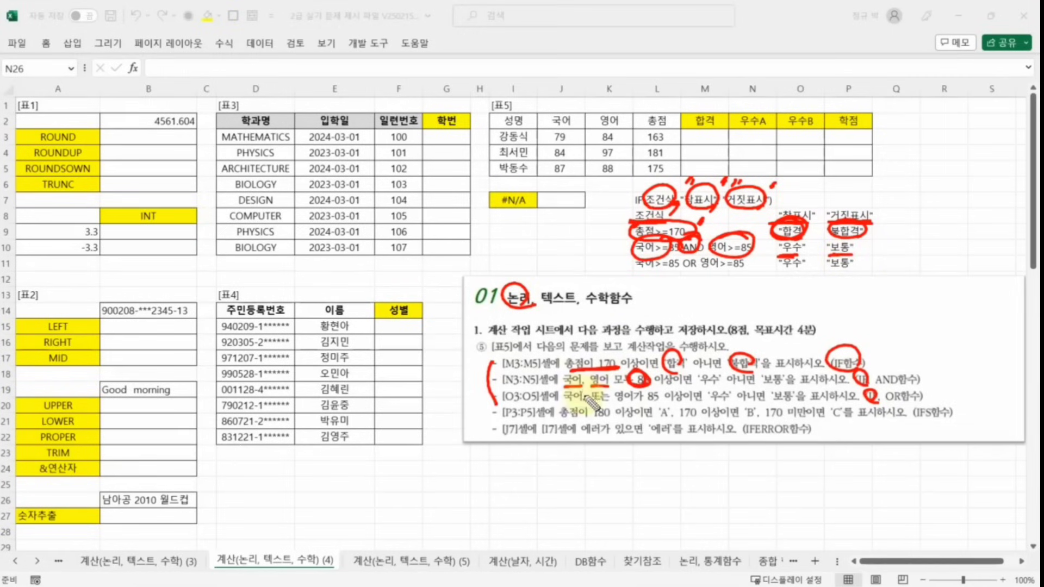
{"action": "left_click_drag", "start_coordinate": [566, 403], "coordinate": [609, 405]}
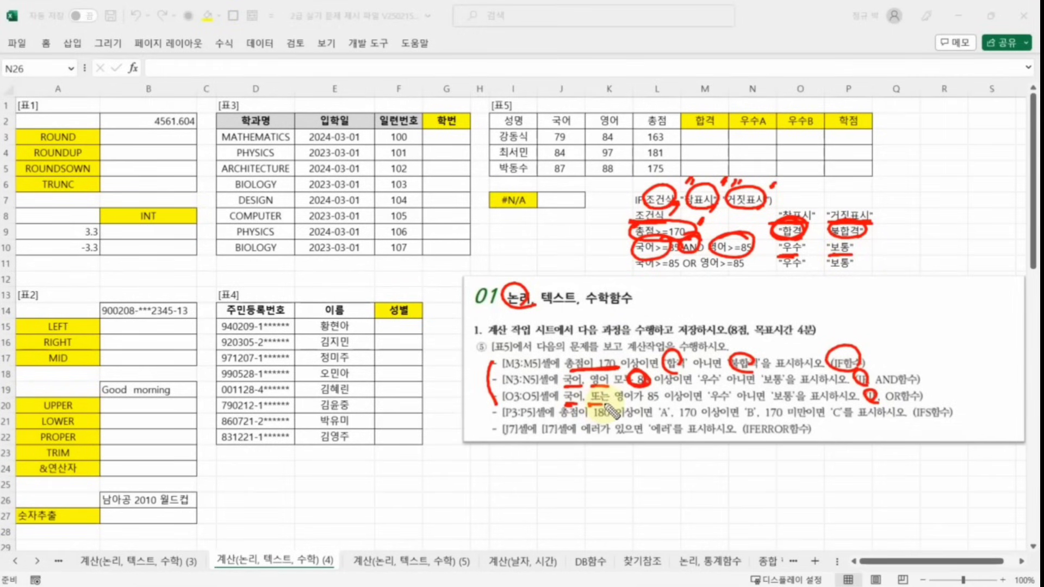
{"action": "mouse_move", "coordinate": [661, 270]}
{"action": "left_mouse_down"}
{"action": "mouse_move", "coordinate": [630, 272]}
{"action": "mouse_move", "coordinate": [677, 258]}
{"action": "mouse_move", "coordinate": [697, 284]}
{"action": "mouse_move", "coordinate": [724, 273]}
{"action": "mouse_move", "coordinate": [719, 254]}
{"action": "left_mouse_up"}
{"action": "left_click_drag", "start_coordinate": [786, 270], "coordinate": [850, 269]}
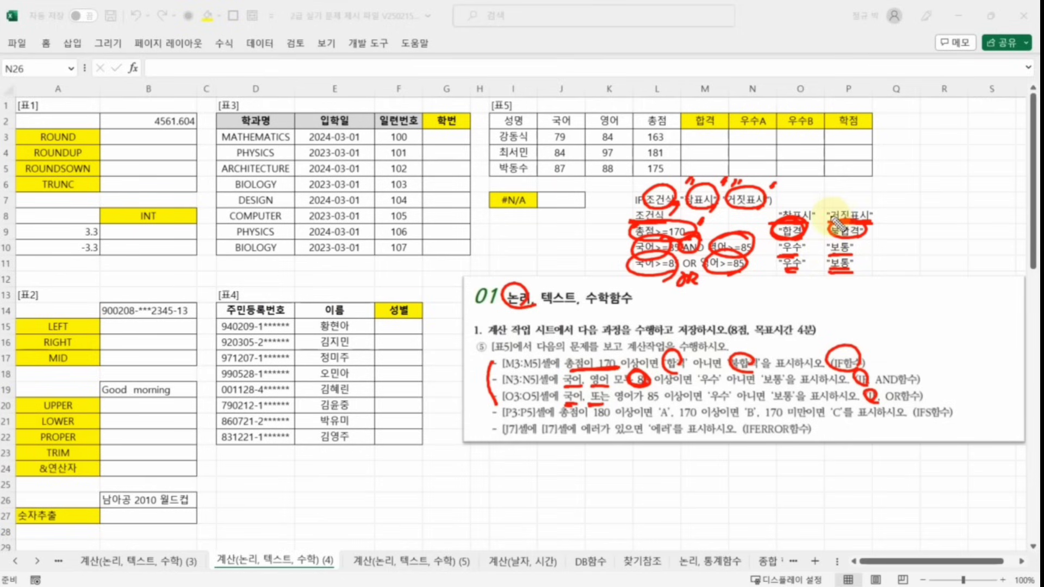
{"action": "key", "text": "Escape"}
- Start an IF formula in M3 through its function arguments, keeping the 표5 data in view
{"action": "left_click", "coordinate": [694, 140]}
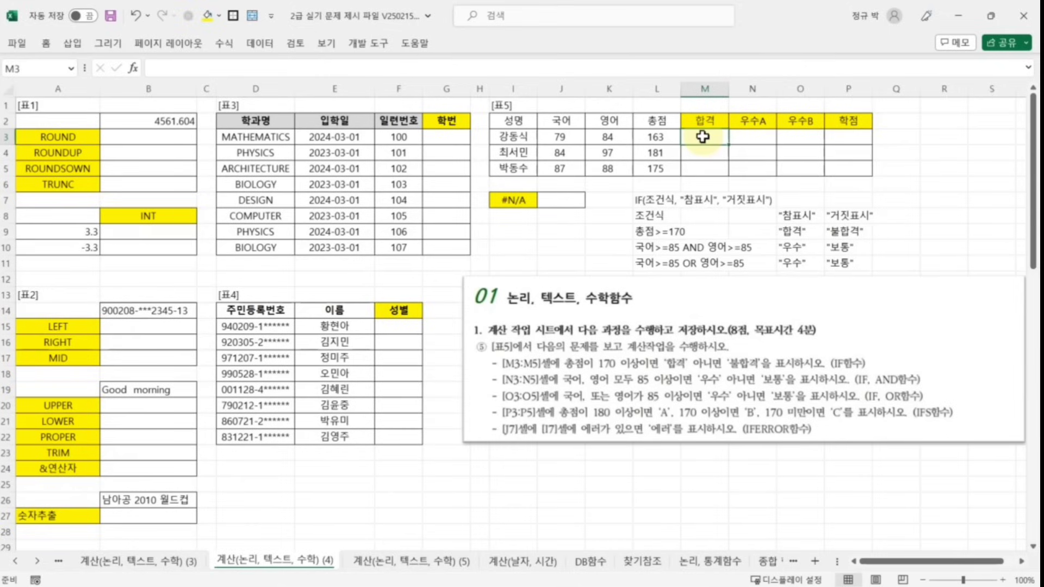
{"action": "left_click", "coordinate": [187, 69]}
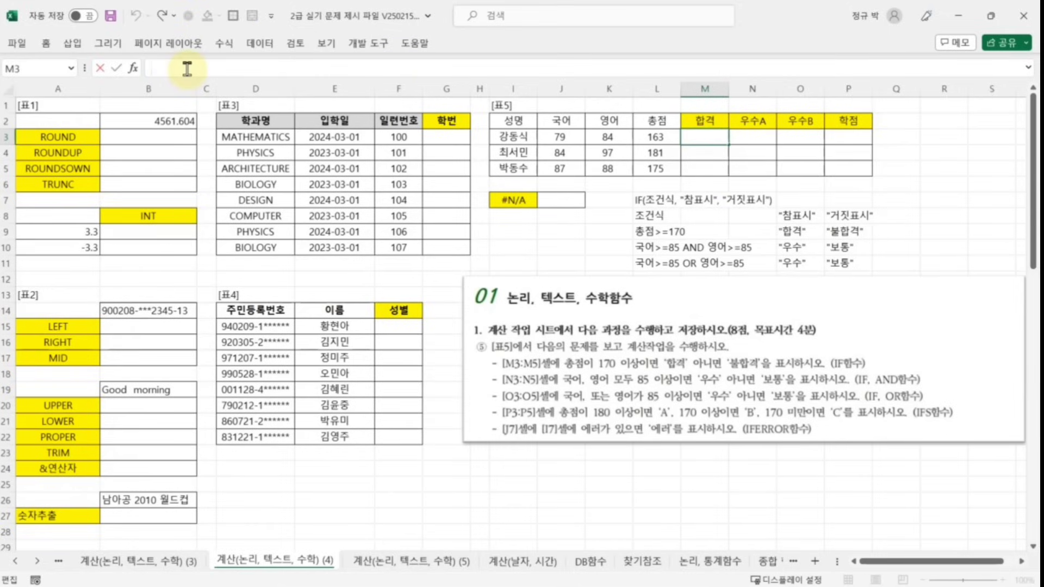
{"action": "type", "text": "=if"}
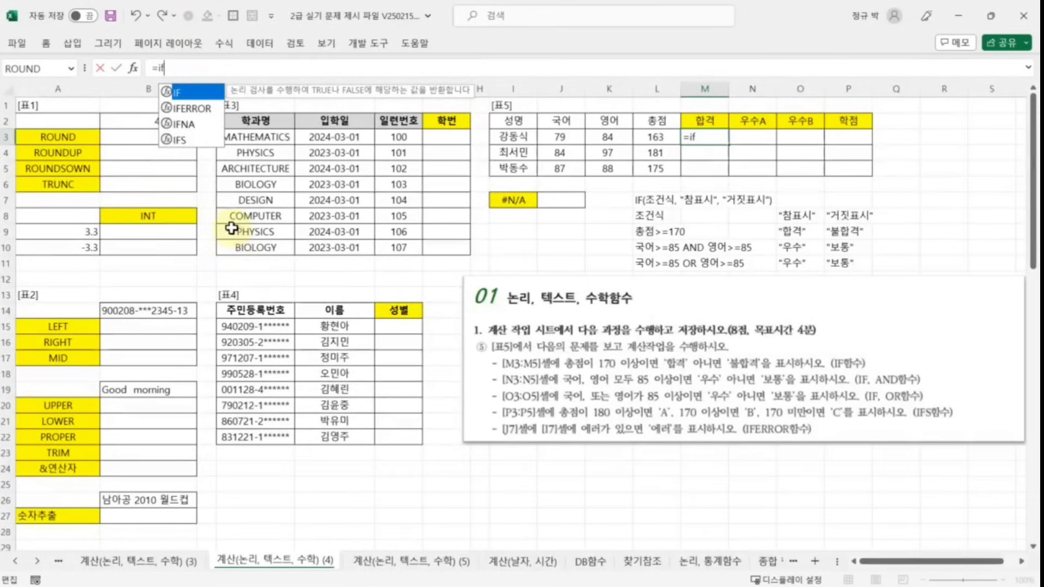
{"action": "double_click", "coordinate": [178, 92]}
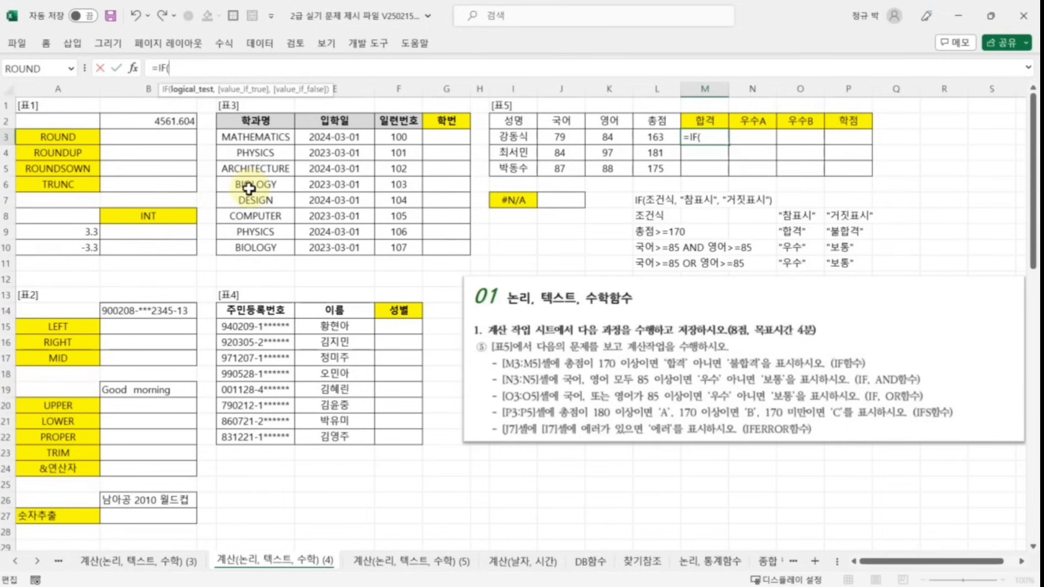
{"action": "left_click", "coordinate": [133, 68]}
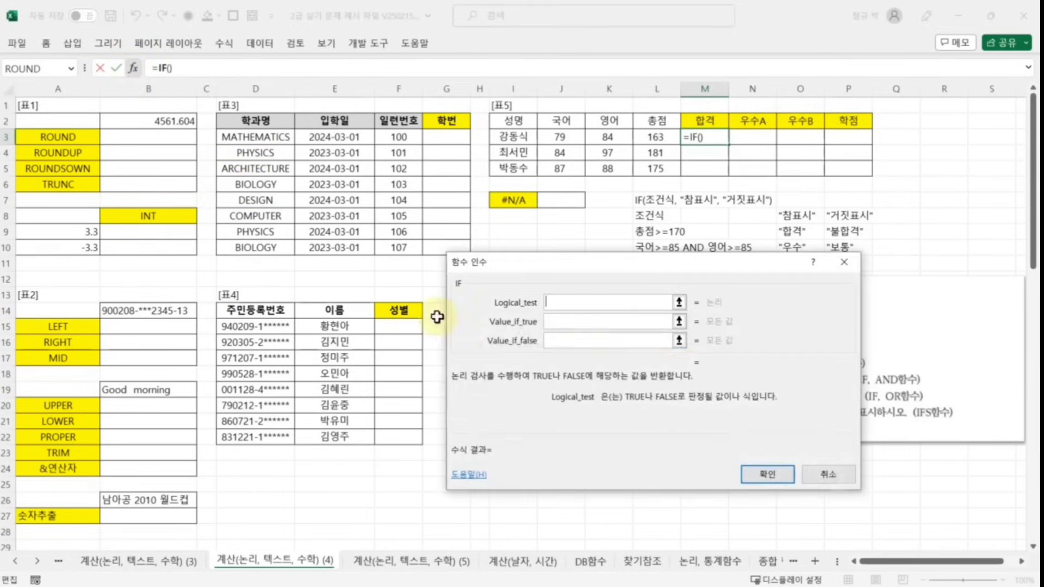
{"action": "left_click_drag", "start_coordinate": [652, 267], "coordinate": [824, 373]}
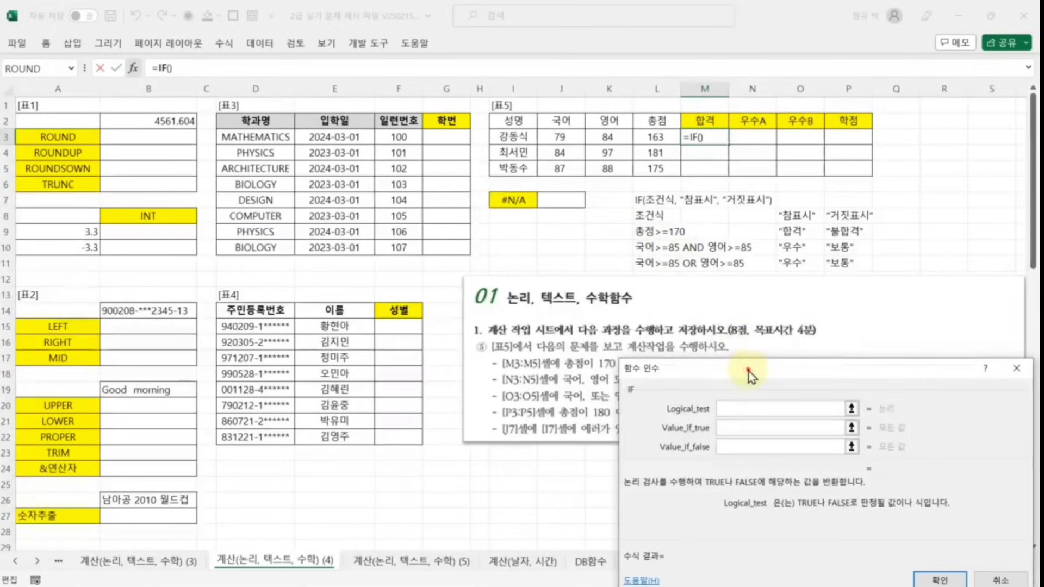
{"action": "left_click_drag", "start_coordinate": [749, 371], "coordinate": [741, 260]}
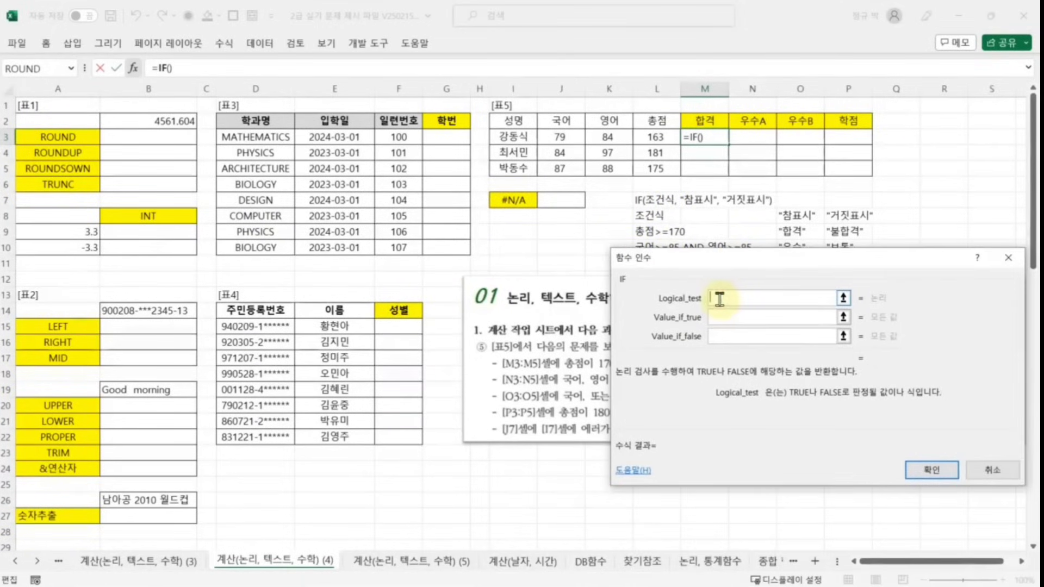
- Set the IF function's logical test to L3>=170 and move on to its value-if-true argument
{"action": "left_click", "coordinate": [652, 141]}
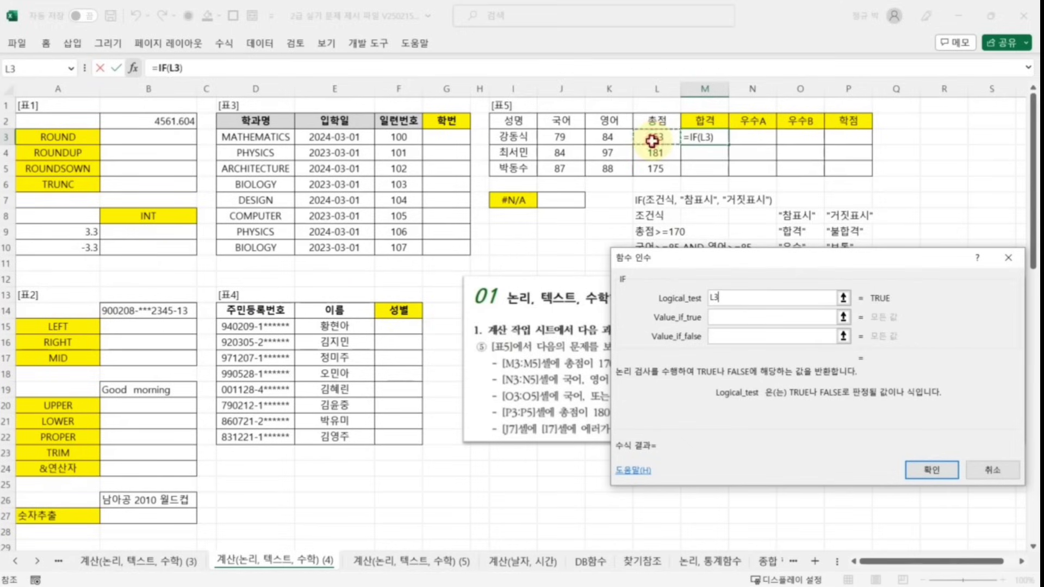
{"action": "type", "text": ">"}
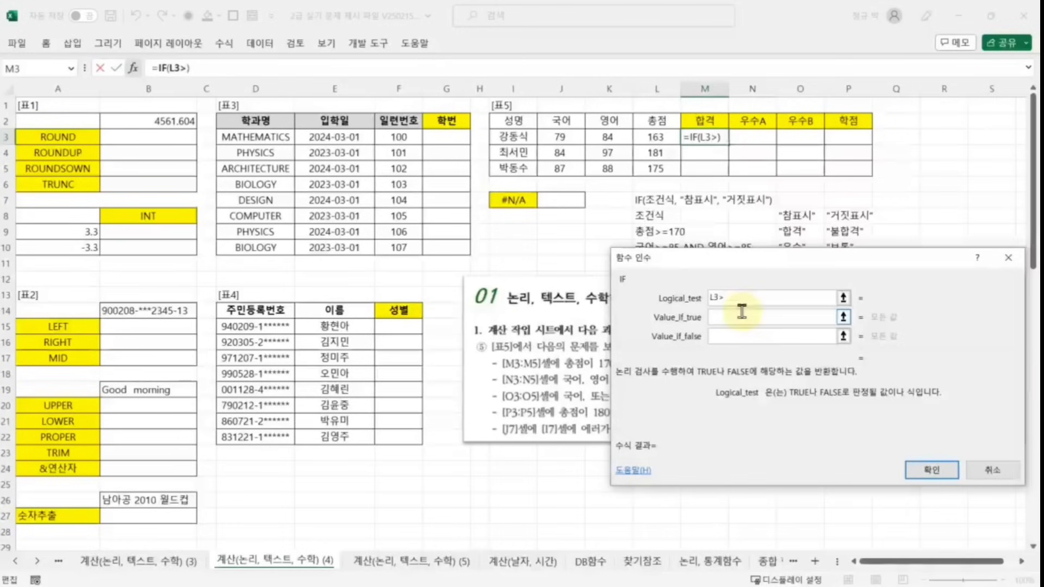
{"action": "type", "text": "=170"}
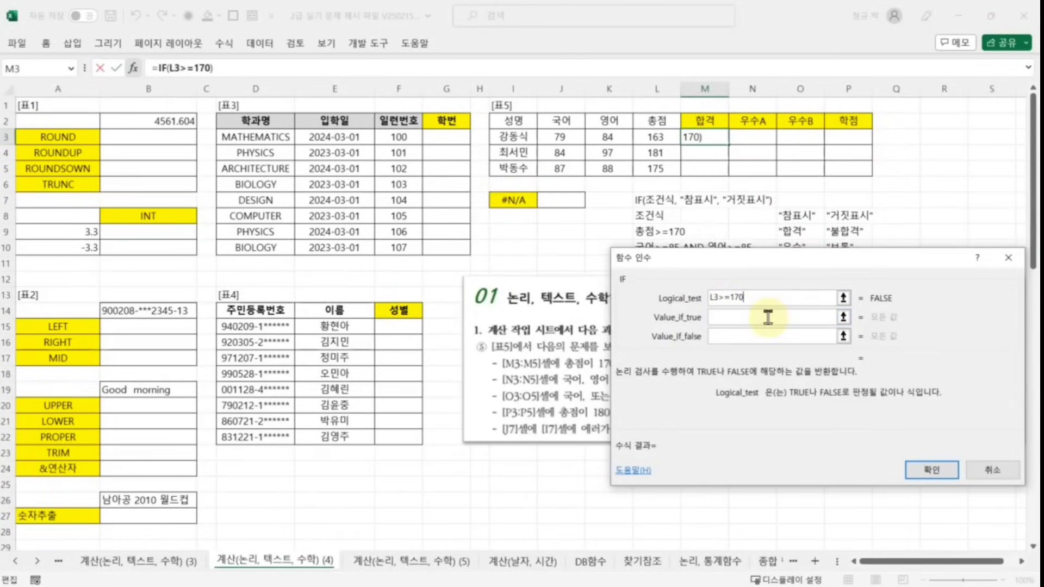
{"action": "left_click", "coordinate": [768, 317]}
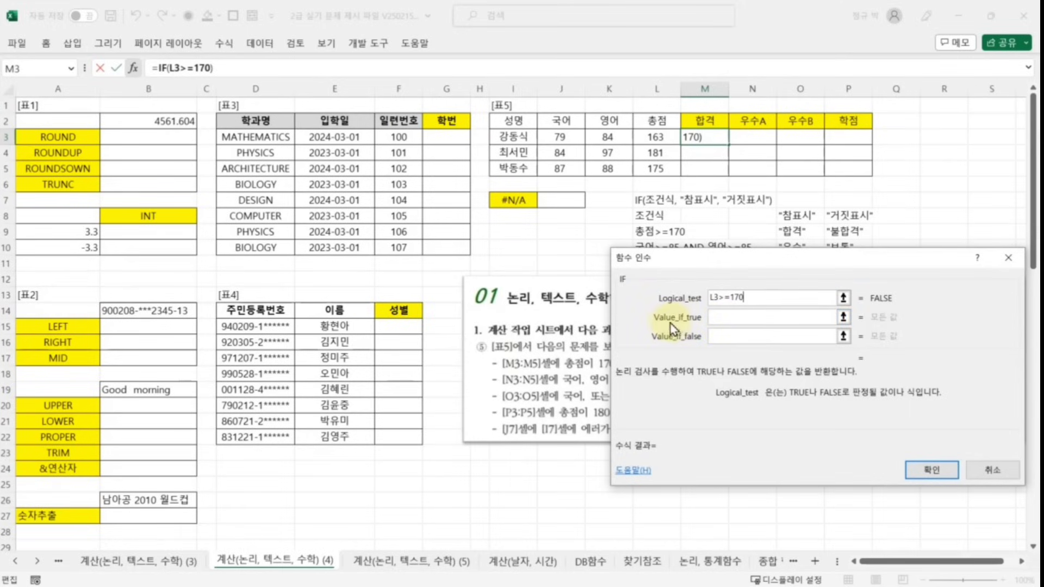
{"action": "left_click", "coordinate": [732, 317]}
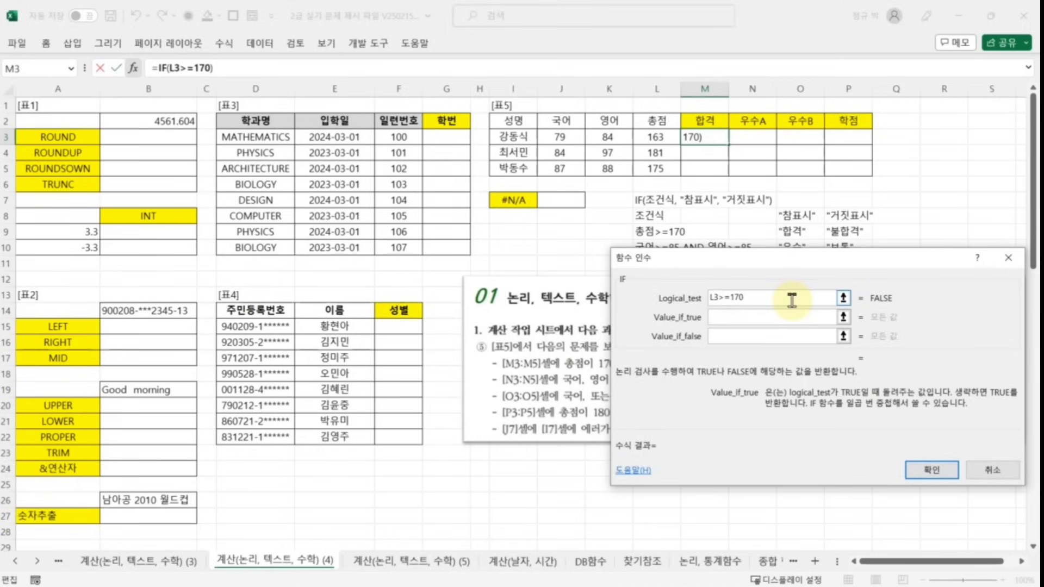
- Complete M3's IF formula with "합격" as the true value and "불합격" as the false value
{"action": "type", "text": "\"합격\""}
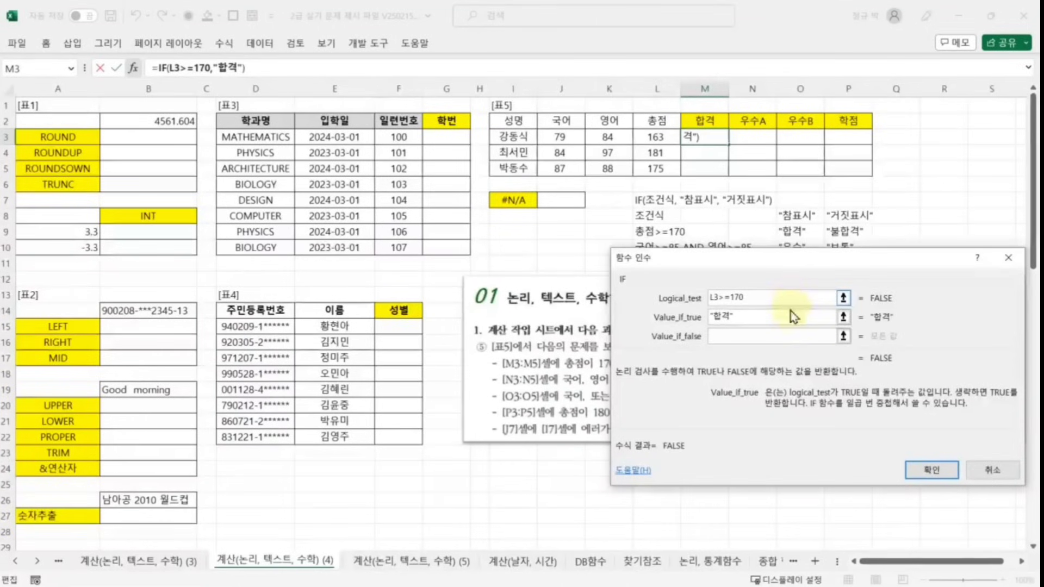
{"action": "left_click", "coordinate": [760, 337]}
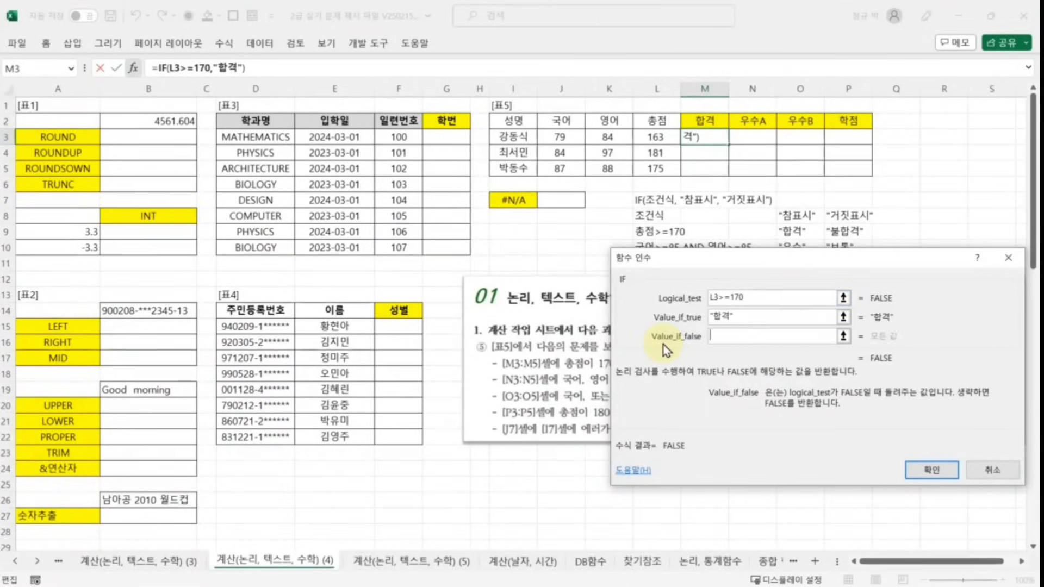
{"action": "type", "text": "\"불"}
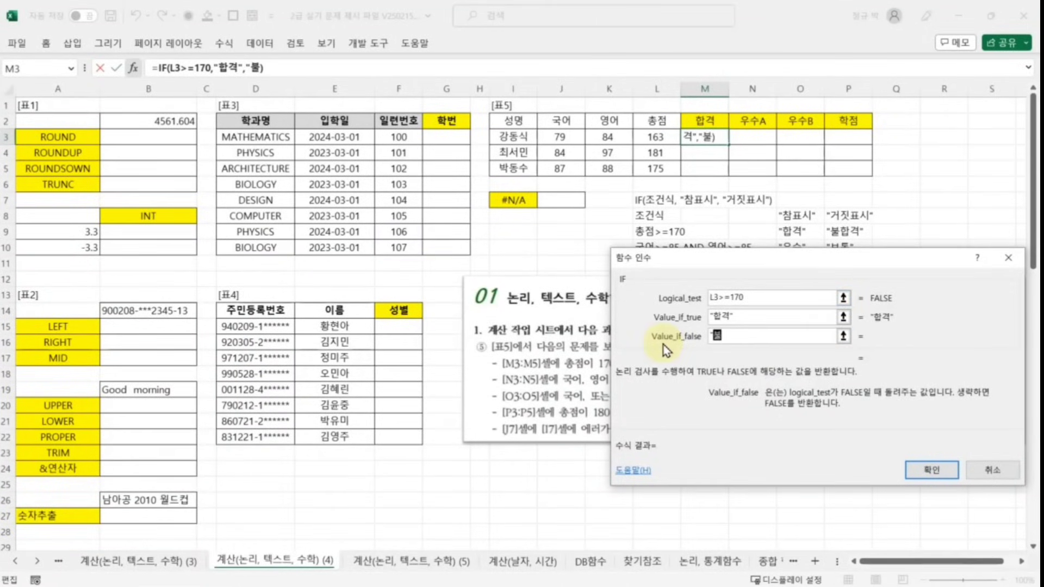
{"action": "type", "text": "합격\""}
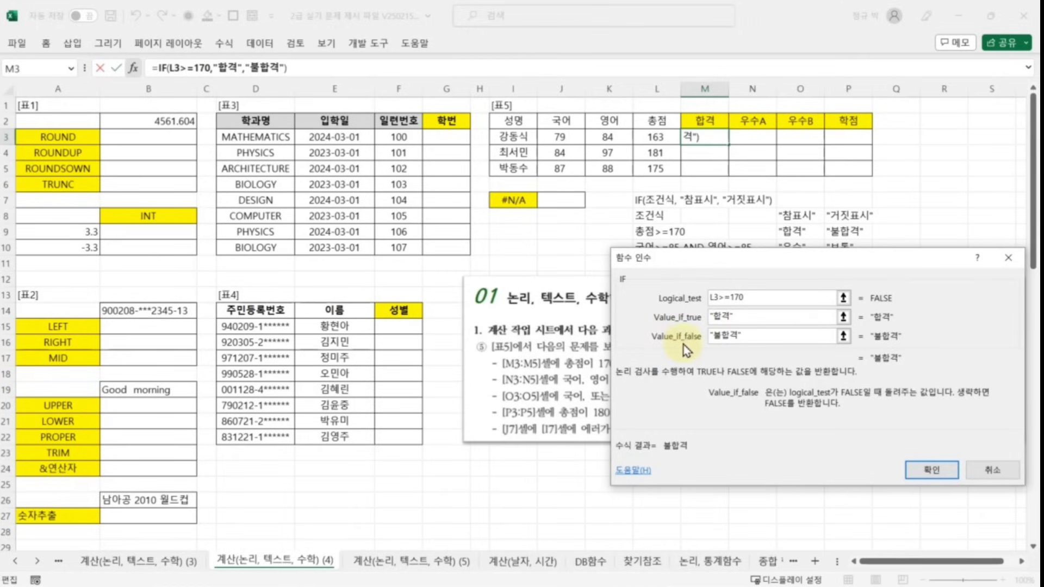
{"action": "left_click", "coordinate": [929, 470]}
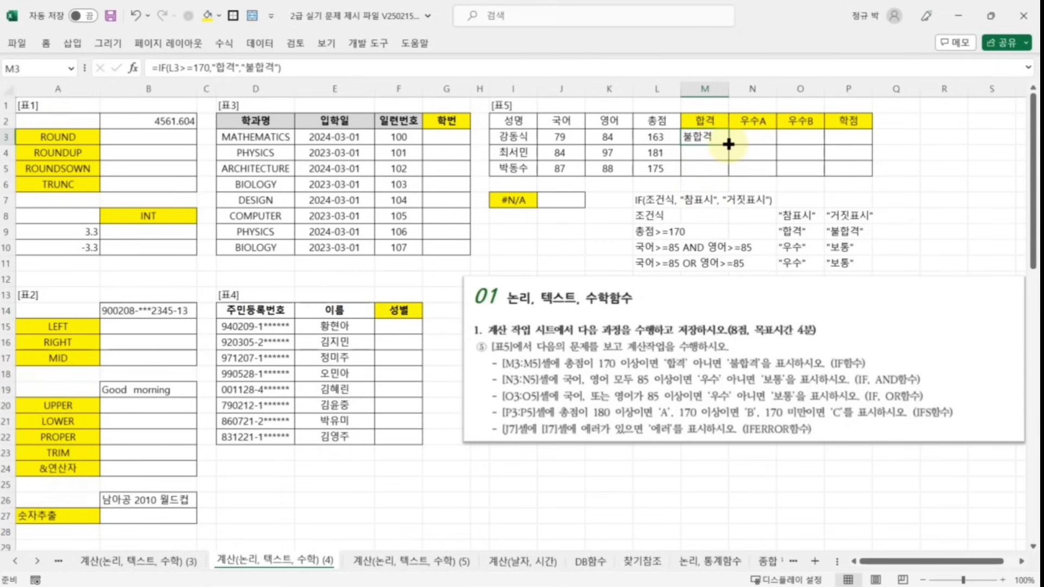
- Fill the 합격 formula from M3 down to M5 and check the copied formulas
{"action": "left_click_drag", "start_coordinate": [729, 144], "coordinate": [731, 173]}
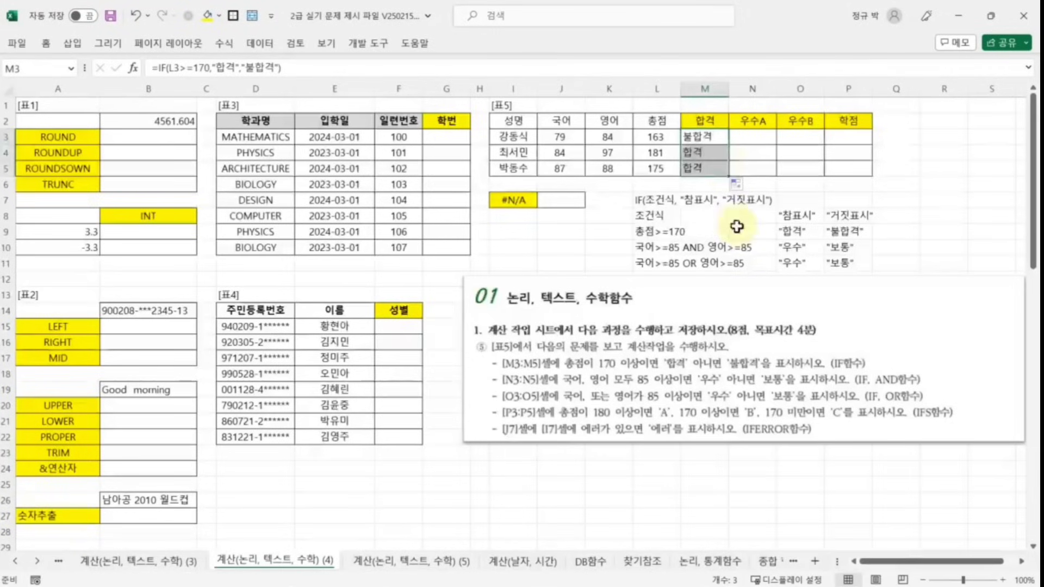
{"action": "left_click", "coordinate": [710, 156]}
{"action": "left_click", "coordinate": [707, 168]}
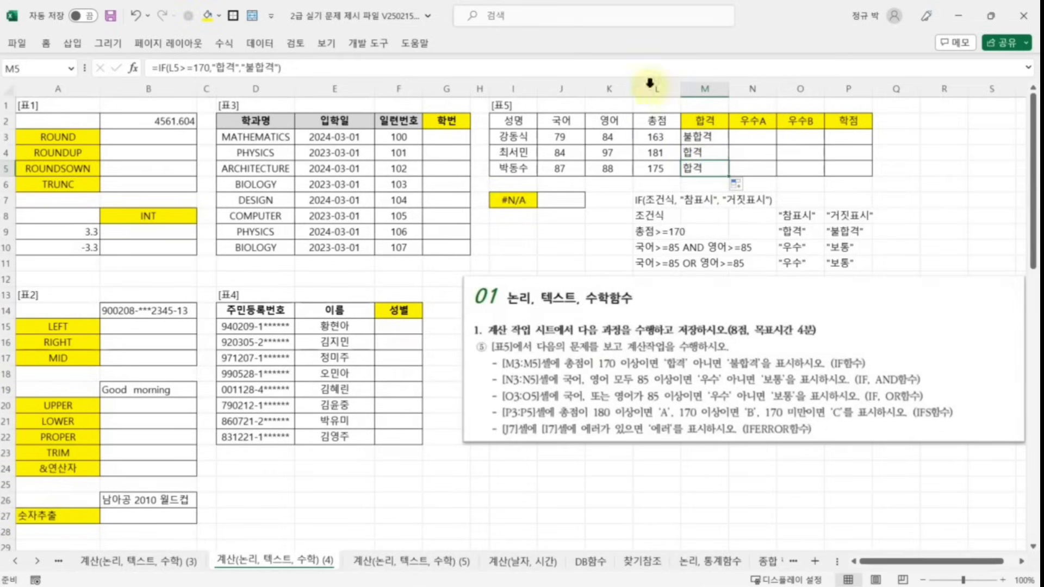
- Start an AND formula in K10 through its function arguments, keeping the 표5 scores and condition notes in view
{"action": "left_click", "coordinate": [608, 248]}
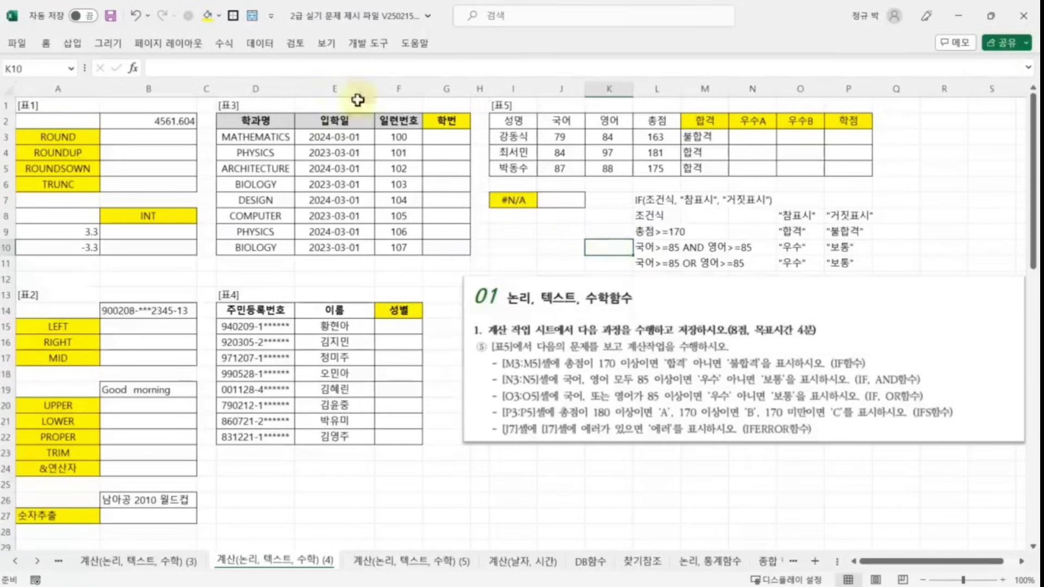
{"action": "left_click", "coordinate": [173, 69]}
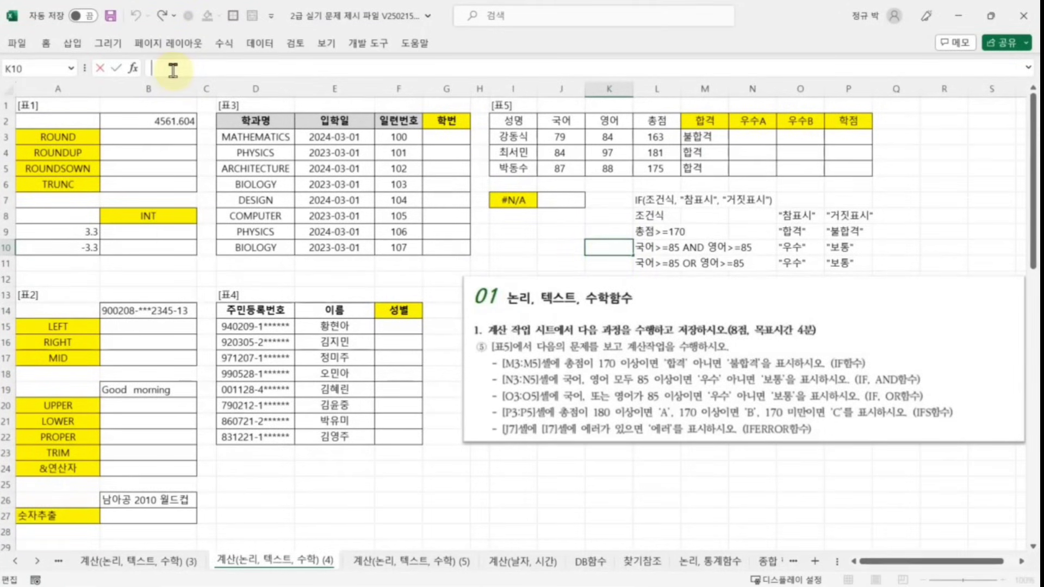
{"action": "type", "text": "="}
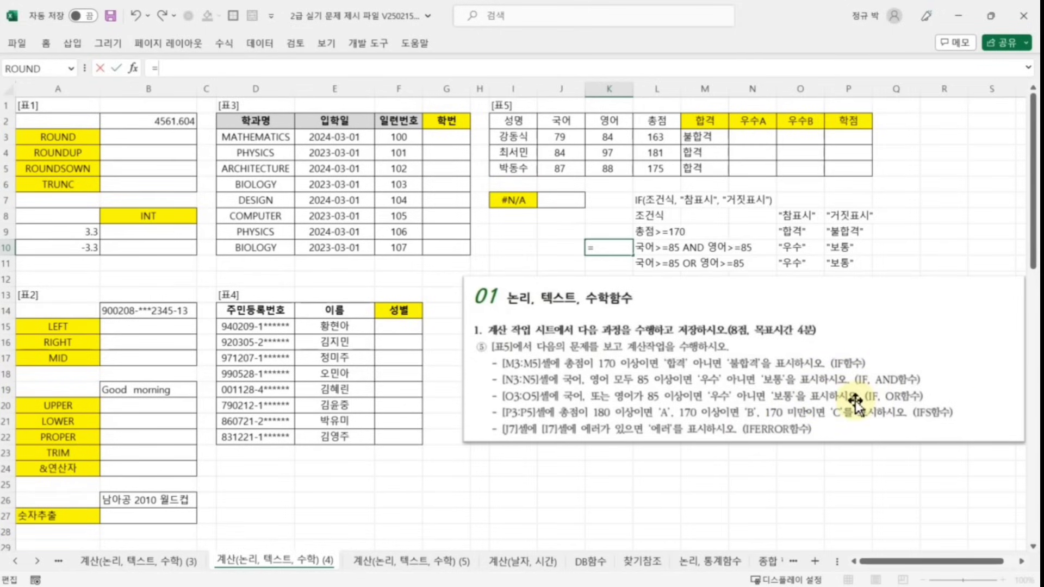
{"action": "type", "text": "and"}
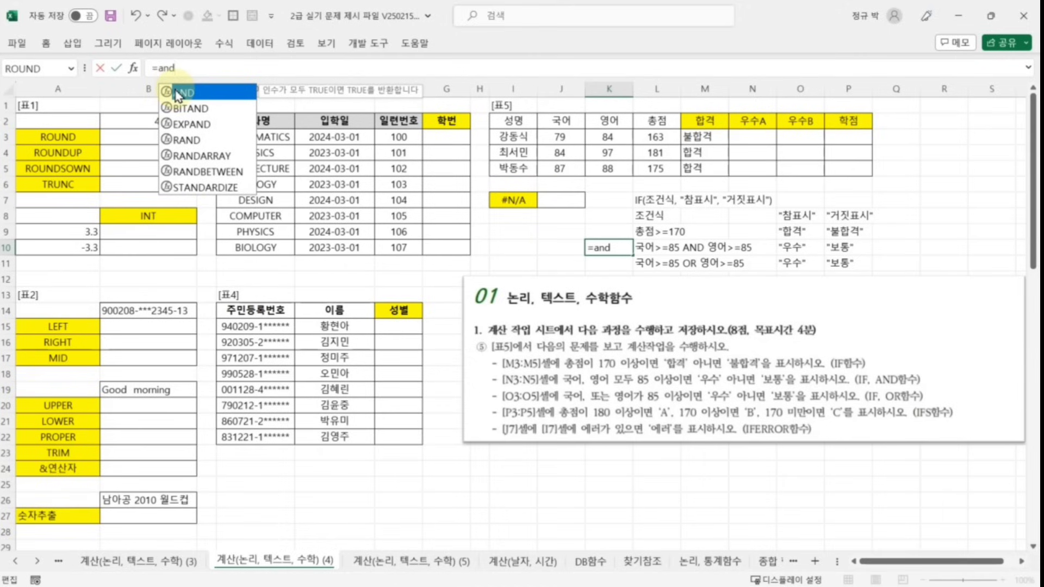
{"action": "double_click", "coordinate": [204, 96]}
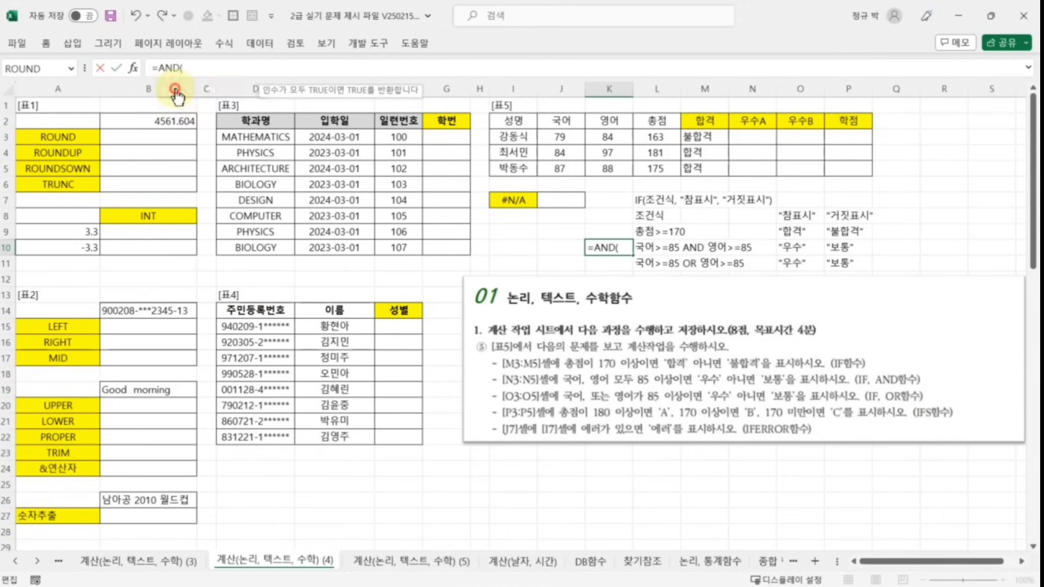
{"action": "left_click", "coordinate": [133, 68]}
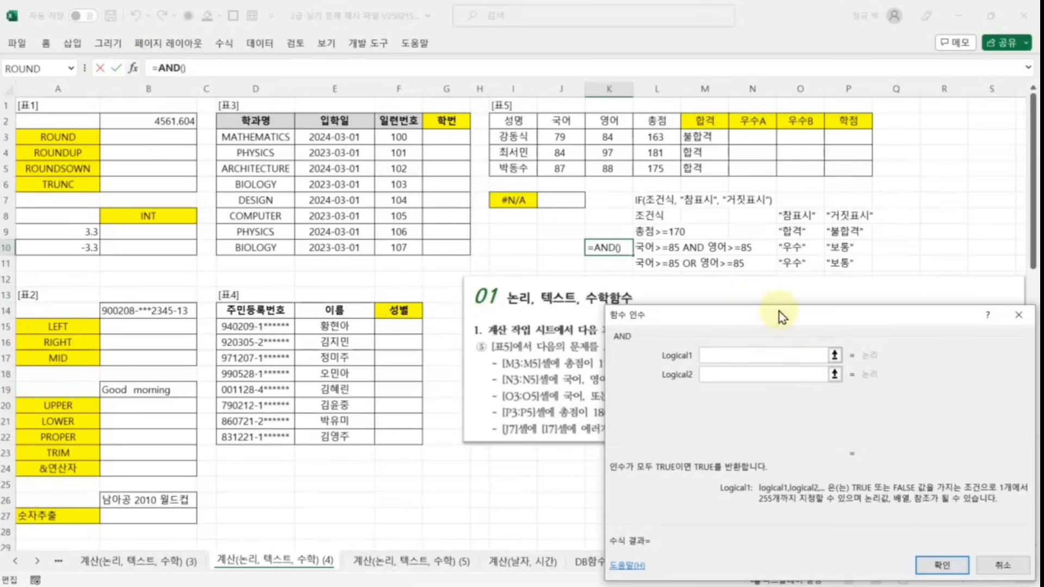
{"action": "left_click_drag", "start_coordinate": [782, 317], "coordinate": [840, 282]}
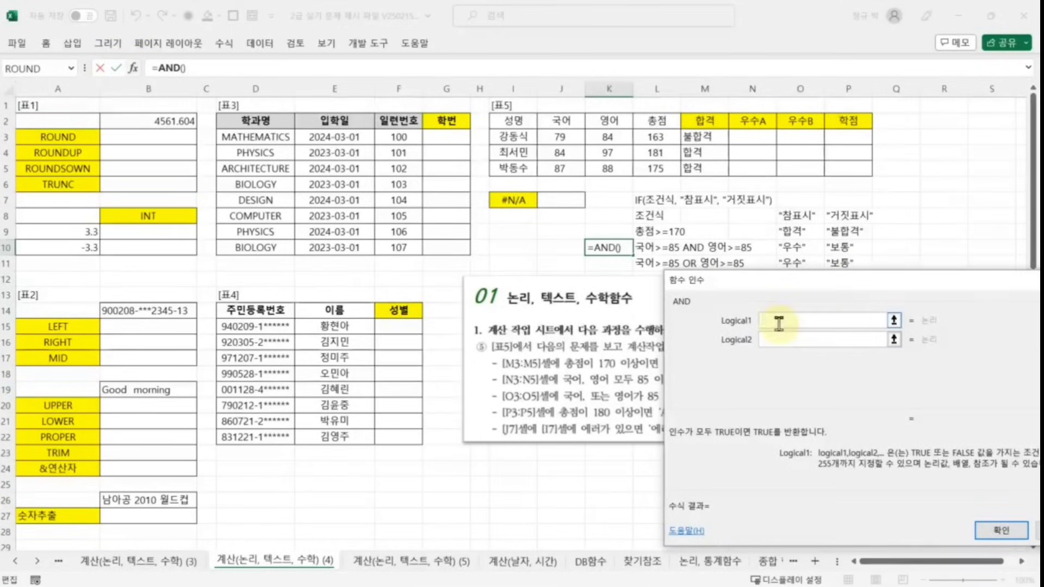
- Set the AND function's conditions to J3>=85 and K3>=85, and enter the formula in K10
{"action": "left_click", "coordinate": [559, 143]}
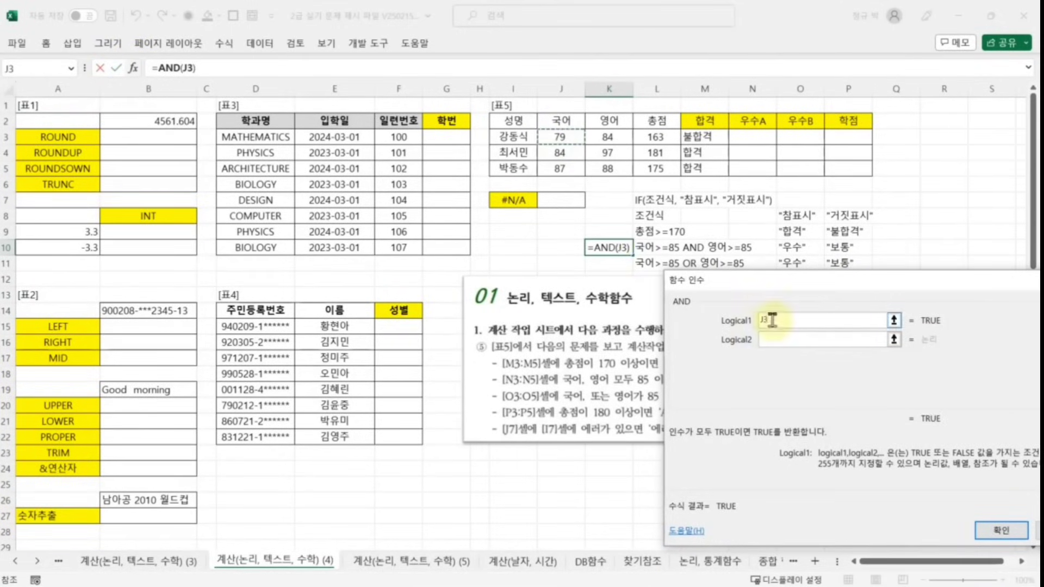
{"action": "type", "text": ">="}
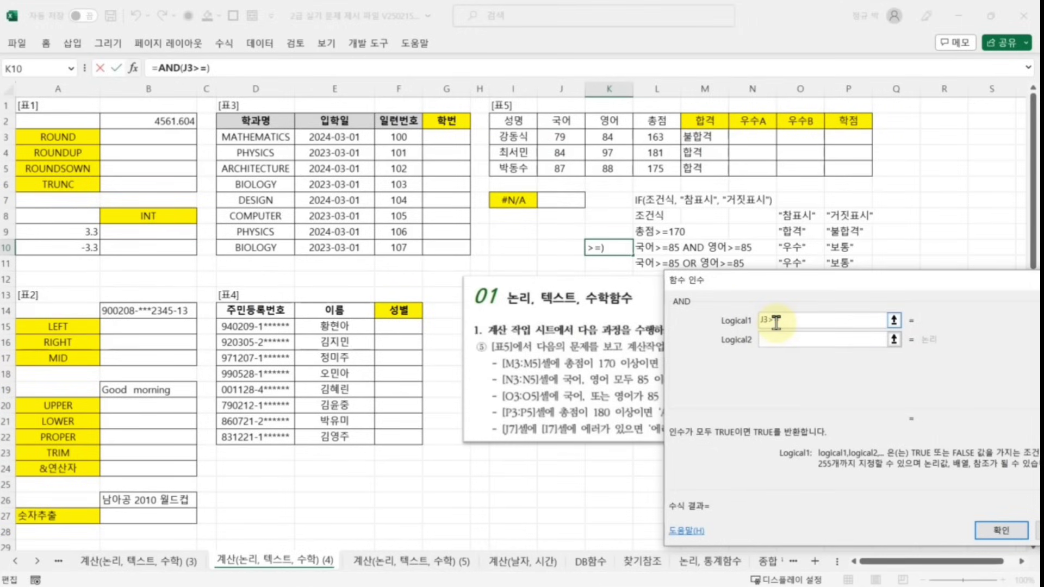
{"action": "type", "text": "85"}
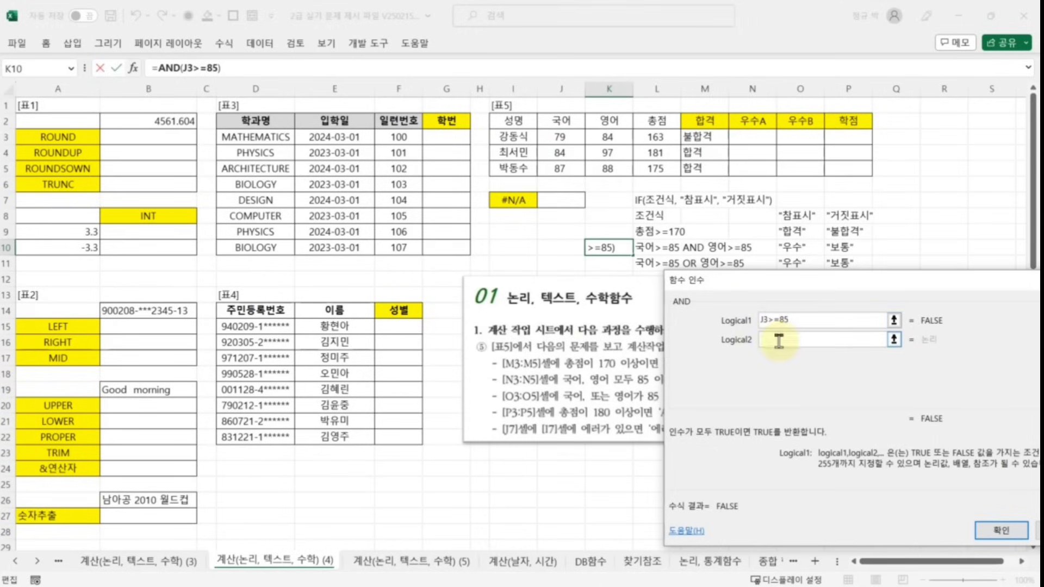
{"action": "left_click", "coordinate": [779, 341]}
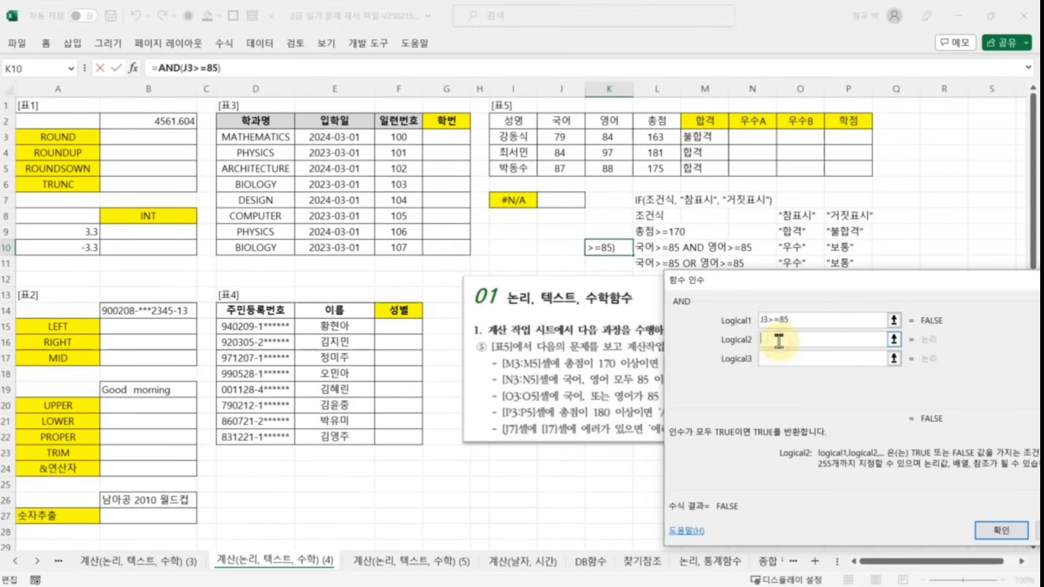
{"action": "left_click", "coordinate": [609, 143]}
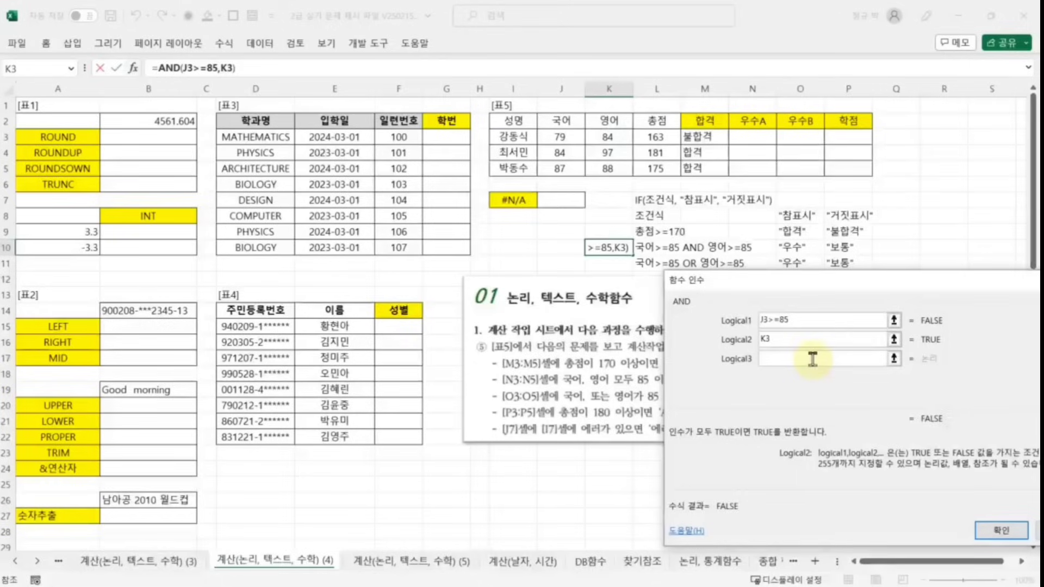
{"action": "type", "text": ">=85"}
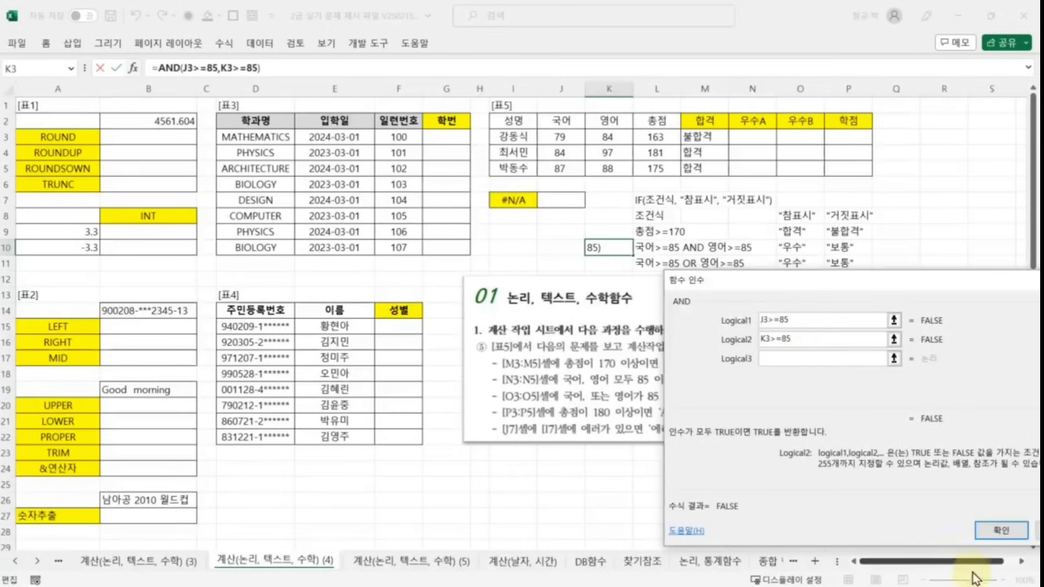
{"action": "left_click", "coordinate": [1001, 530]}
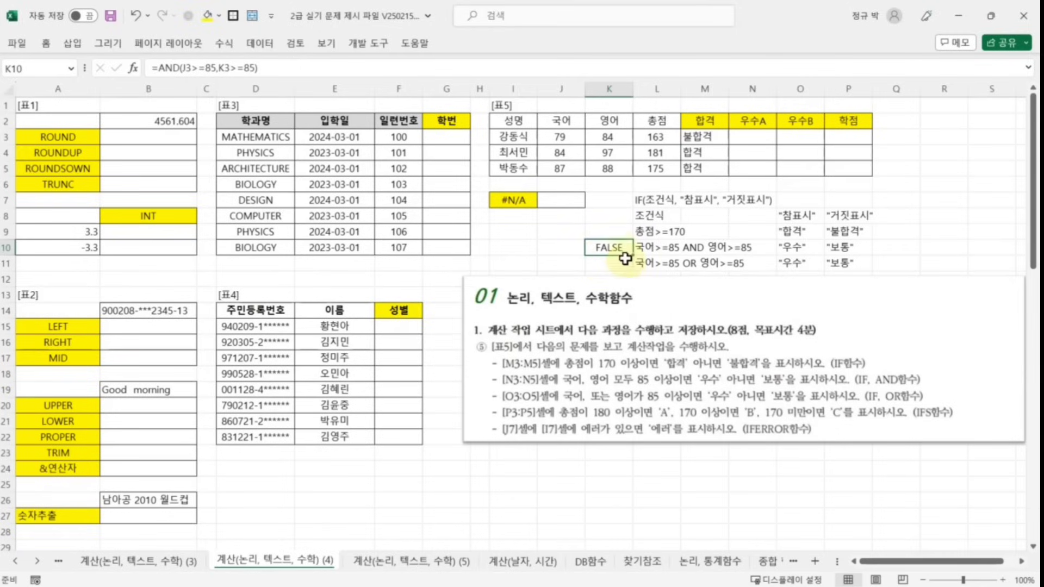
{"action": "left_click", "coordinate": [553, 246]}
{"action": "left_click", "coordinate": [592, 248]}
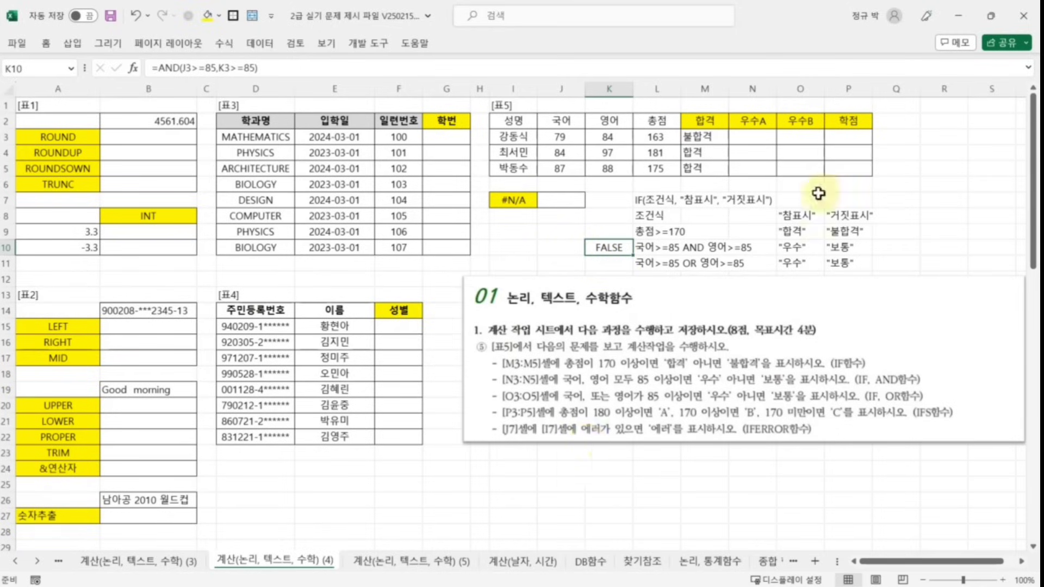
- Start an IF formula in N3 through its function arguments, with K10 as the logical test
{"action": "left_click", "coordinate": [756, 139]}
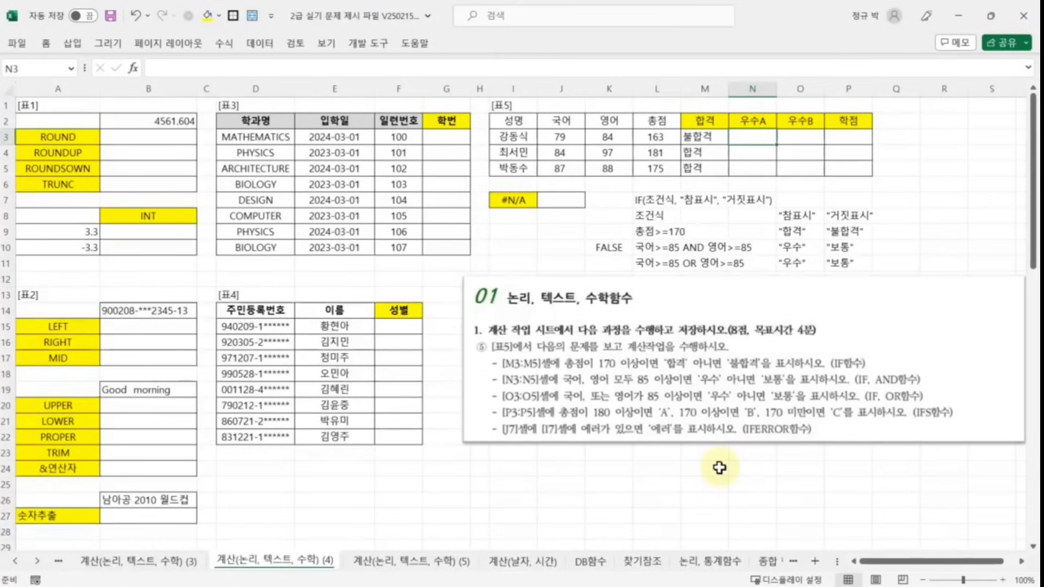
{"action": "left_click", "coordinate": [155, 67]}
{"action": "type", "text": "="}
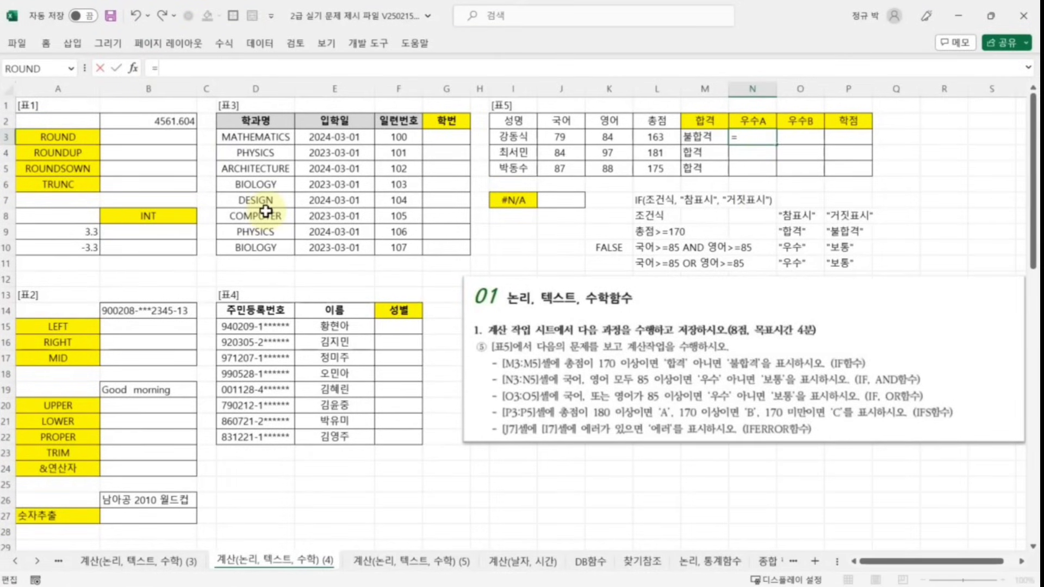
{"action": "type", "text": "if"}
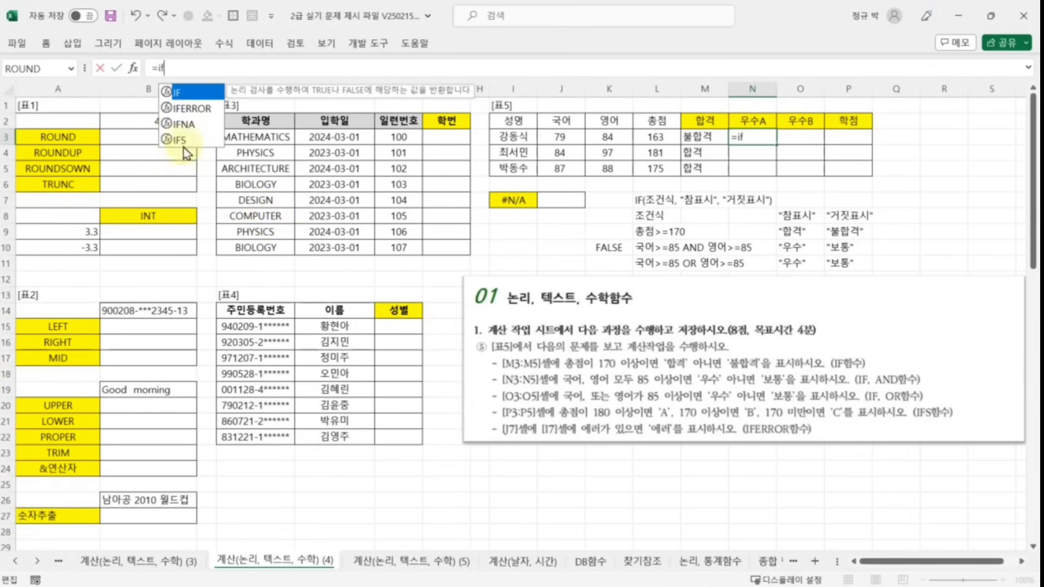
{"action": "double_click", "coordinate": [178, 92]}
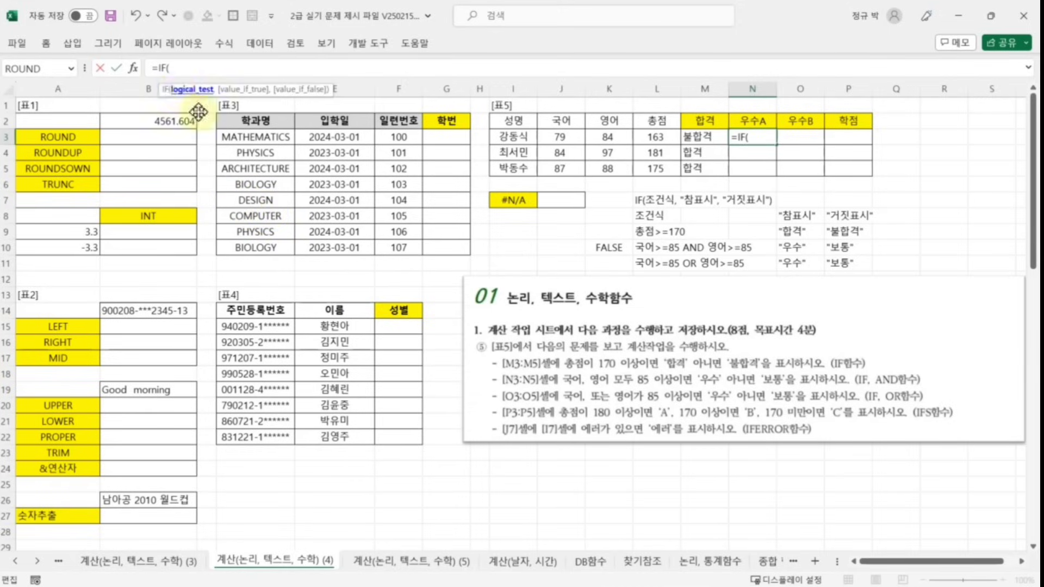
{"action": "left_click", "coordinate": [133, 68]}
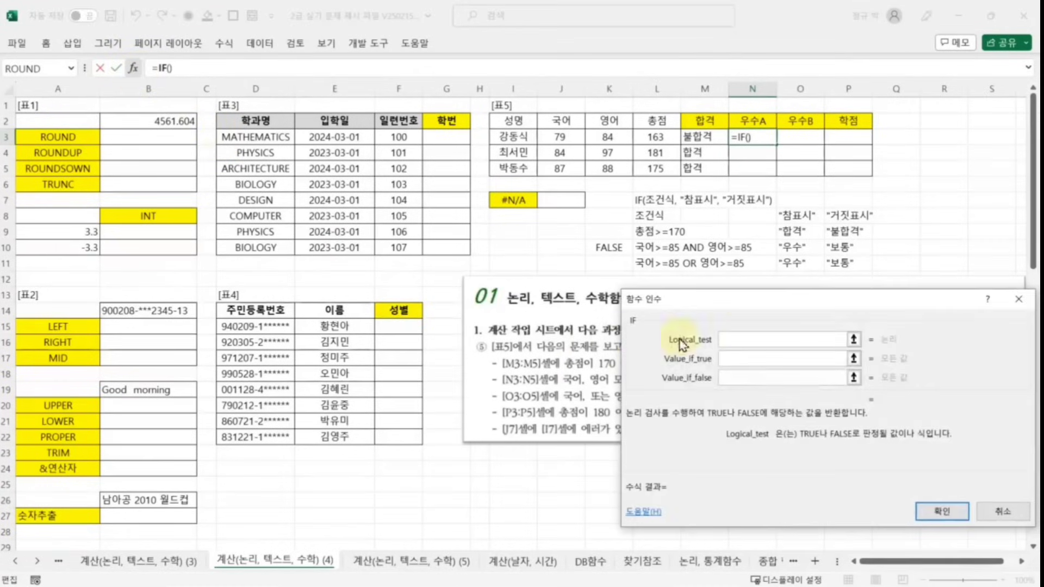
{"action": "left_click_drag", "start_coordinate": [749, 301], "coordinate": [789, 319]}
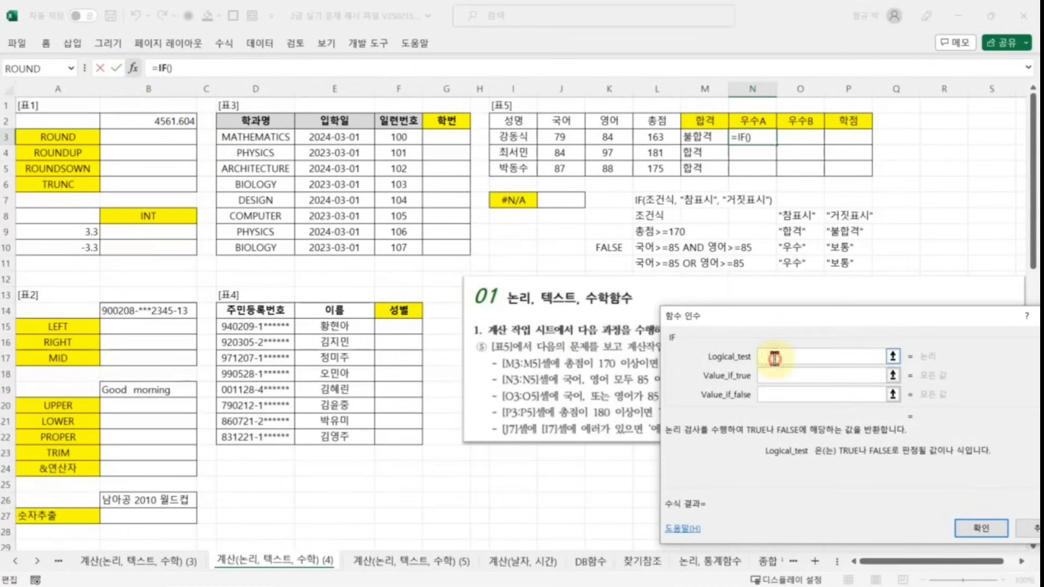
{"action": "left_click", "coordinate": [609, 249]}
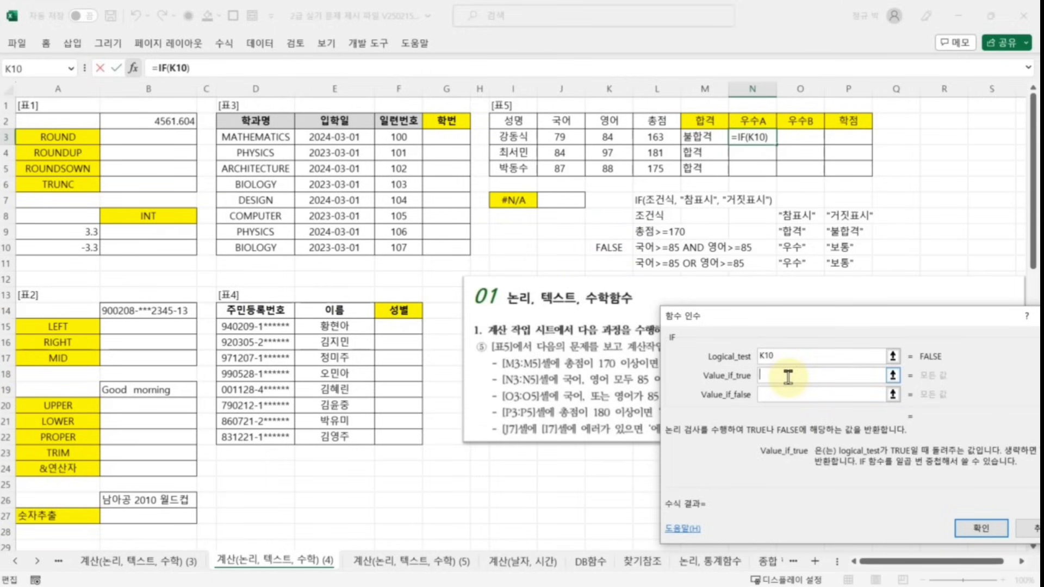
- Complete N3's IF formula with "우수" as the true value and "보통" as the false value
{"action": "type", "text": "dnt"}
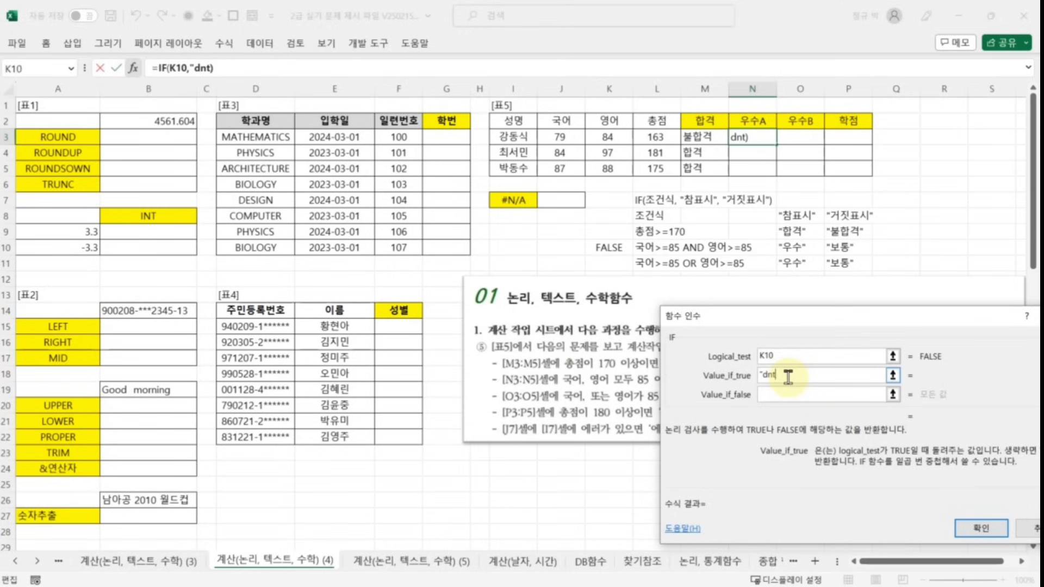
{"action": "key", "text": "BackSpace"}
{"action": "key", "text": "BackSpace"}
{"action": "key", "text": "BackSpace"}
{"action": "type", "text": "우수\""}
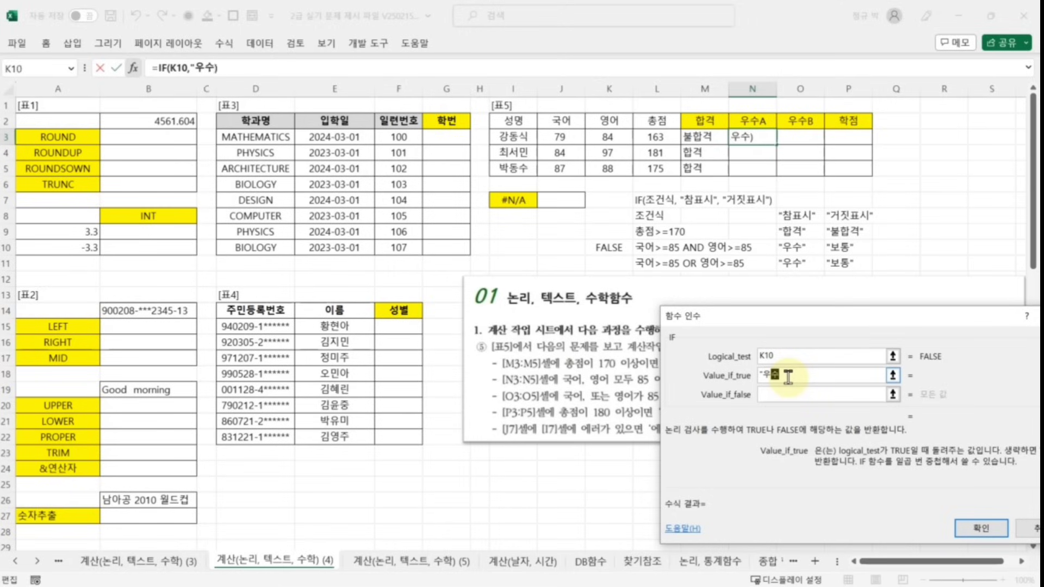
{"action": "left_click", "coordinate": [797, 393]}
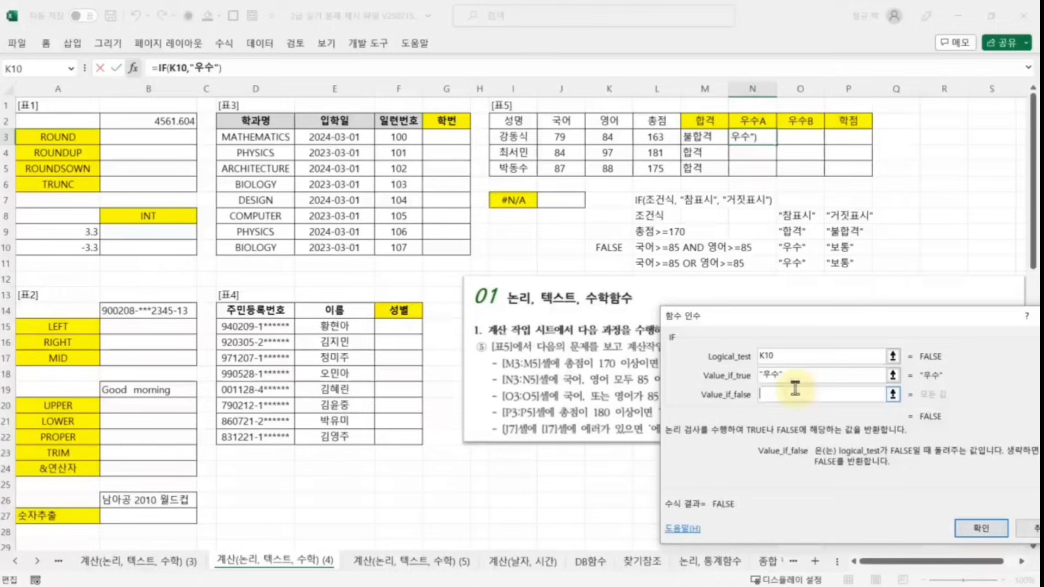
{"action": "type", "text": "\"보토"}
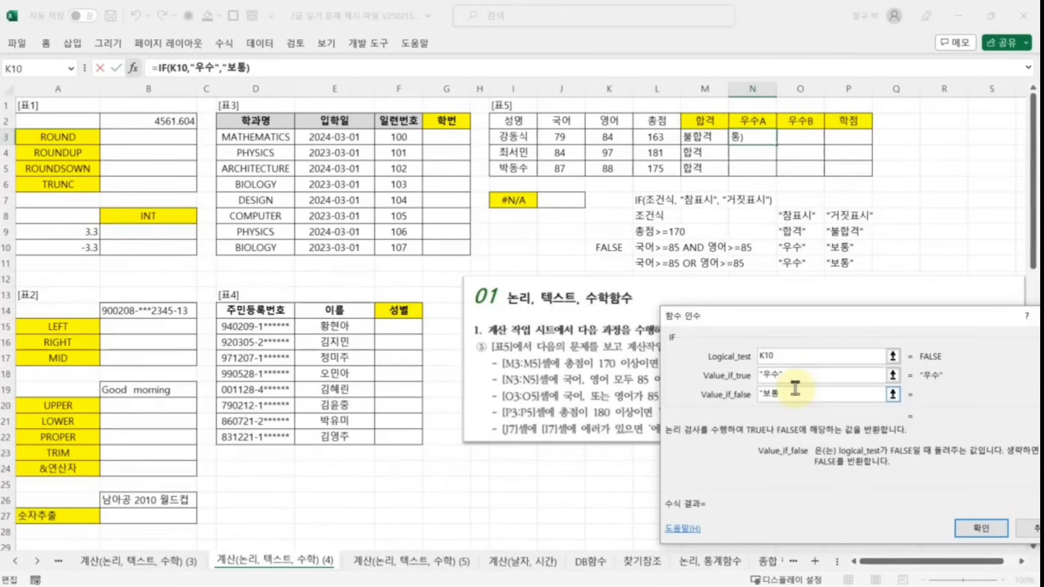
{"action": "type", "text": "\""}
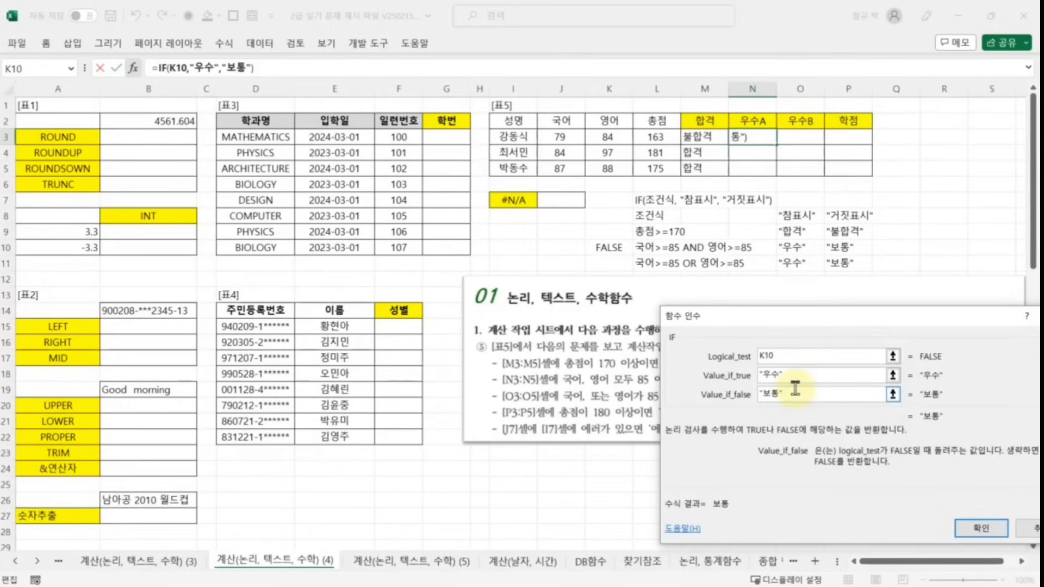
{"action": "left_click", "coordinate": [974, 528]}
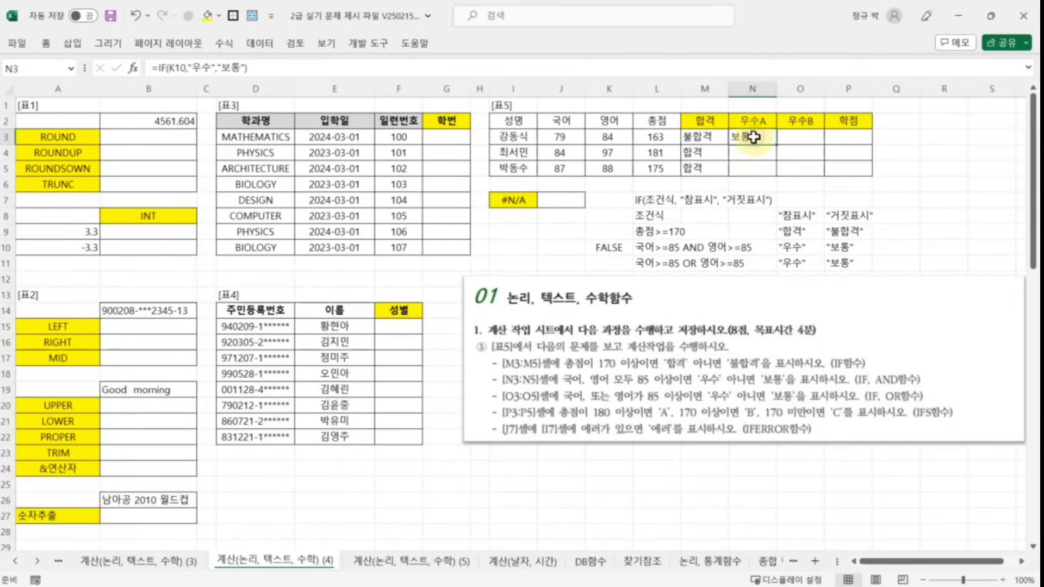
- Copy the expression AND(J3>=85,K3>=85) from K10's formula without its equals sign, leaving K10 unchanged
{"action": "left_click", "coordinate": [607, 247]}
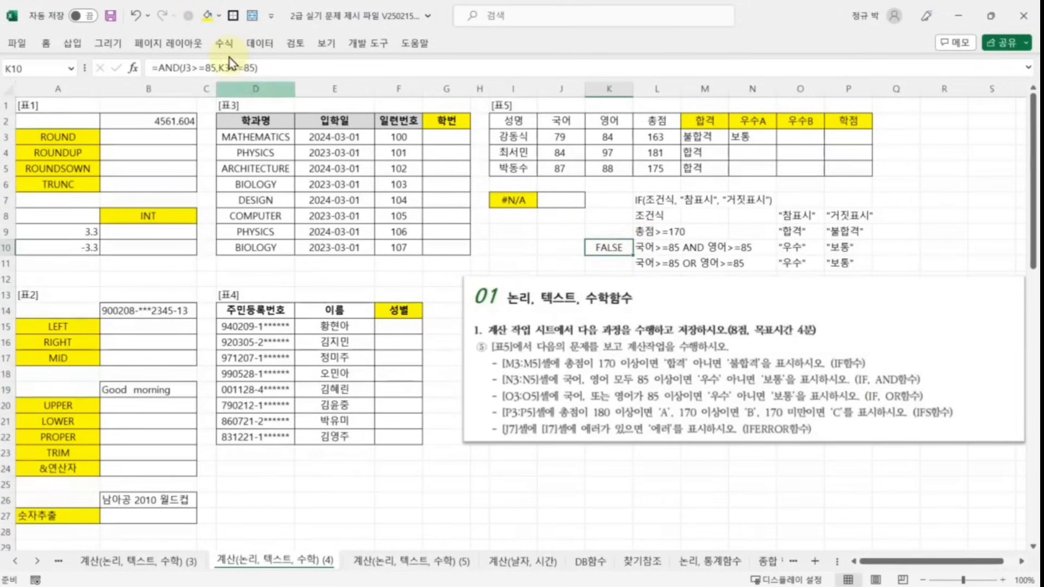
{"action": "left_click", "coordinate": [158, 68]}
{"action": "left_click_drag", "start_coordinate": [158, 68], "coordinate": [284, 68]}
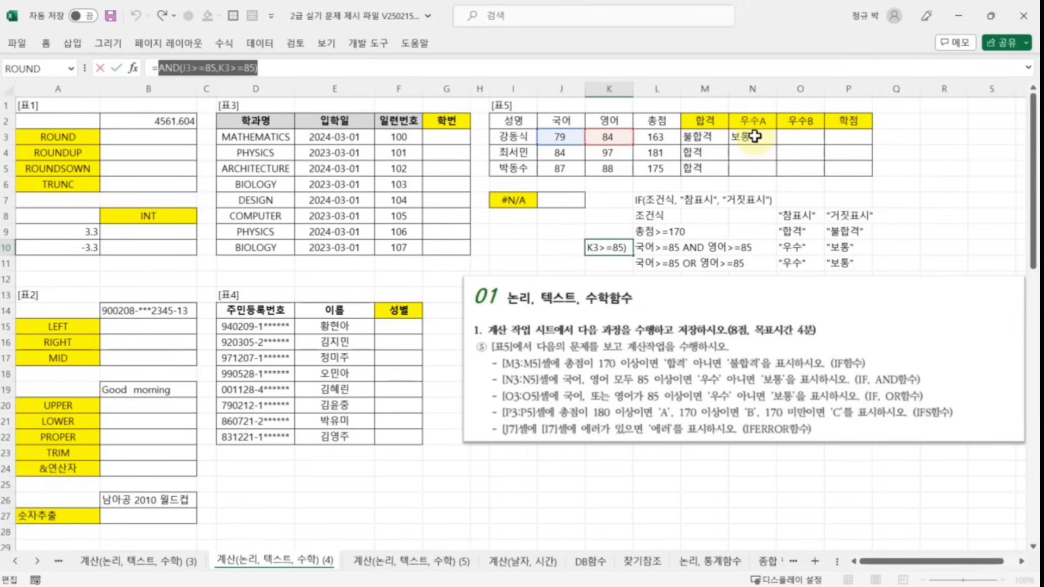
{"action": "key", "text": "Escape"}
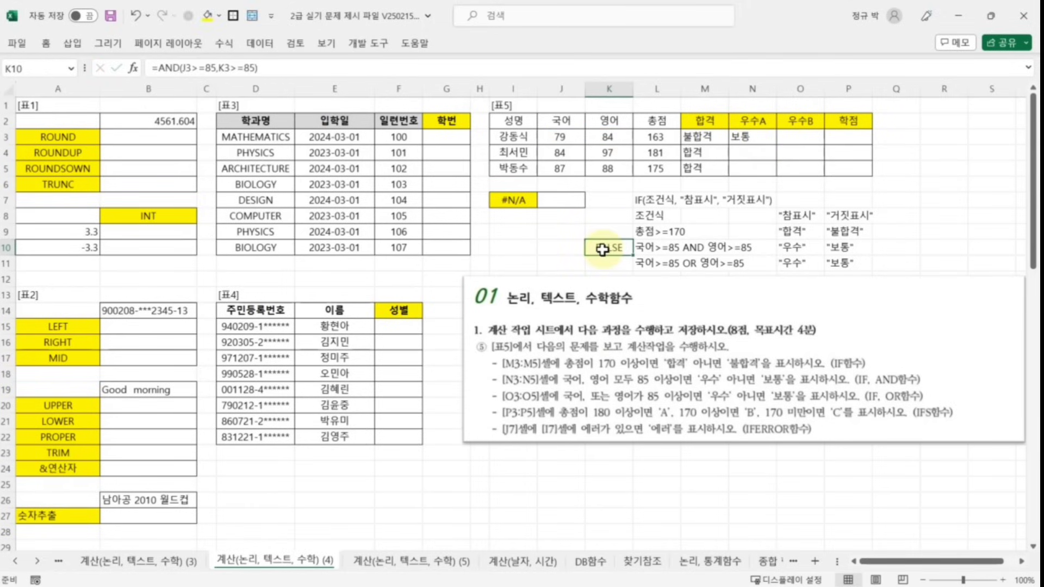
{"action": "left_click", "coordinate": [157, 67]}
{"action": "left_click_drag", "start_coordinate": [157, 68], "coordinate": [257, 68]}
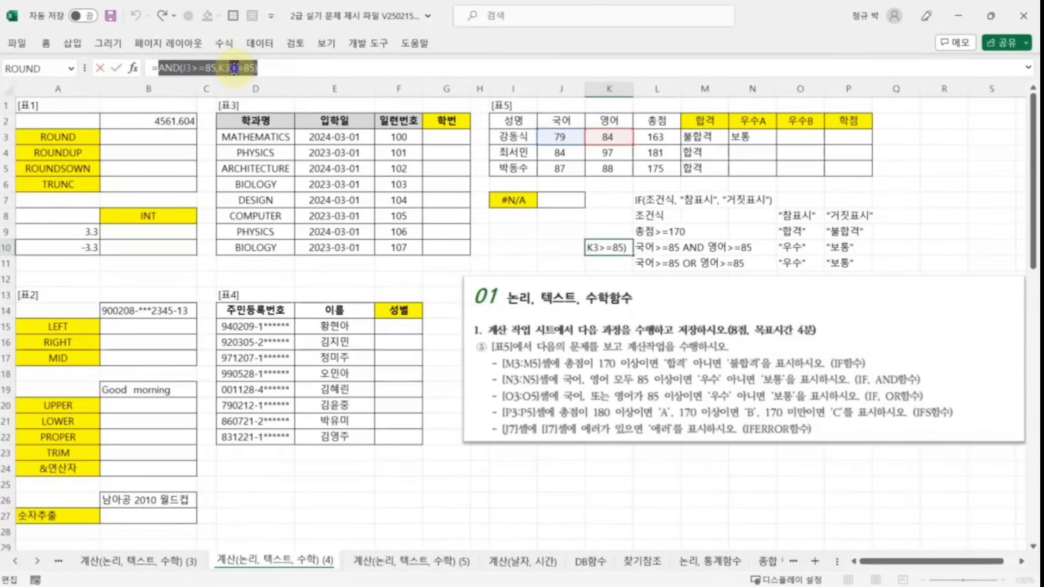
{"action": "right_click", "coordinate": [240, 72]}
{"action": "left_click", "coordinate": [276, 99]}
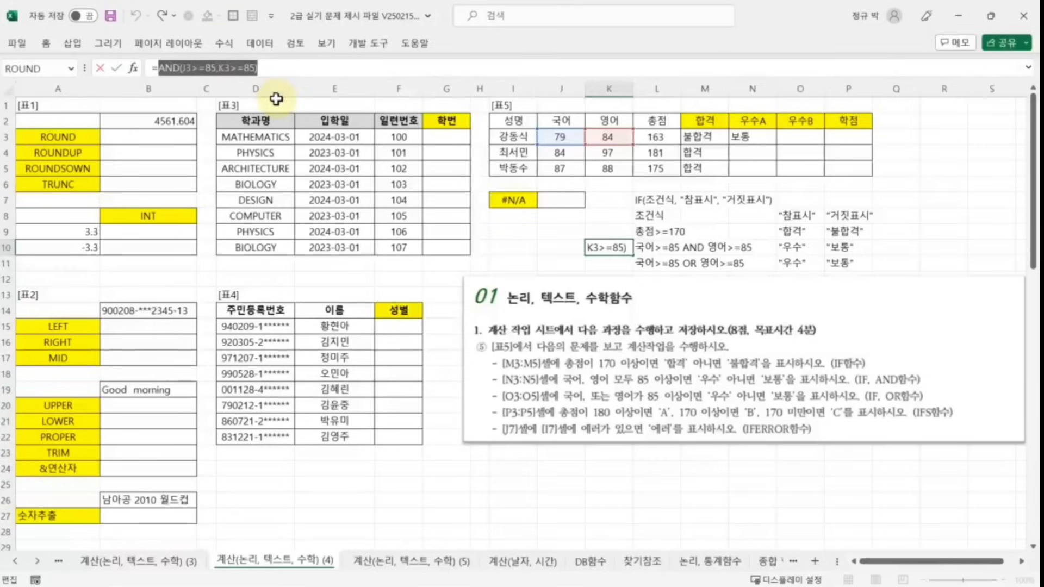
{"action": "key", "text": "Escape"}
{"action": "left_click", "coordinate": [273, 168]}
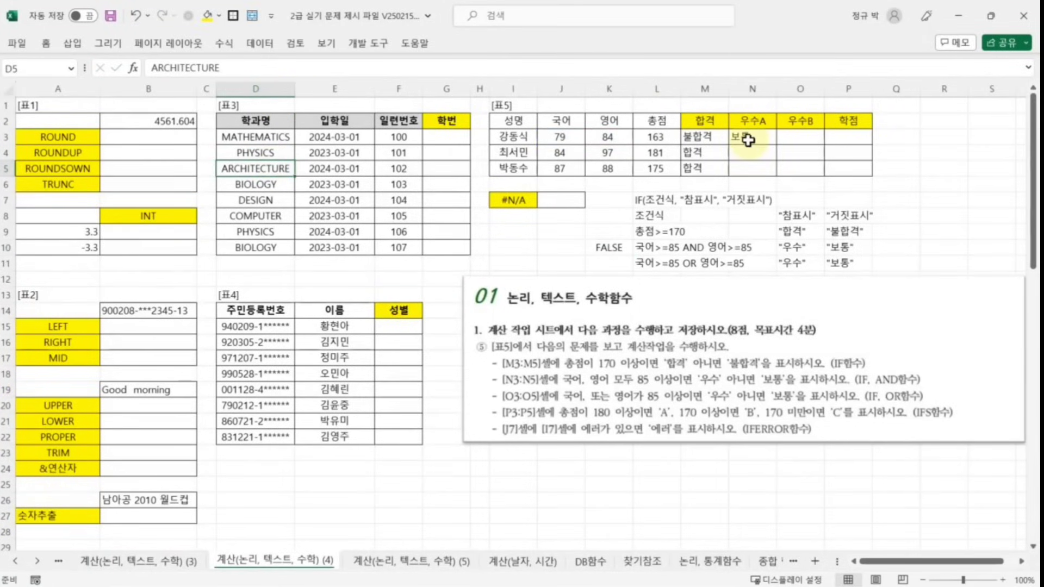
- Replace the K10 reference in N3's IF formula with the copied AND(J3>=85,K3>=85) expression and enter the formula
{"action": "left_click", "coordinate": [752, 136]}
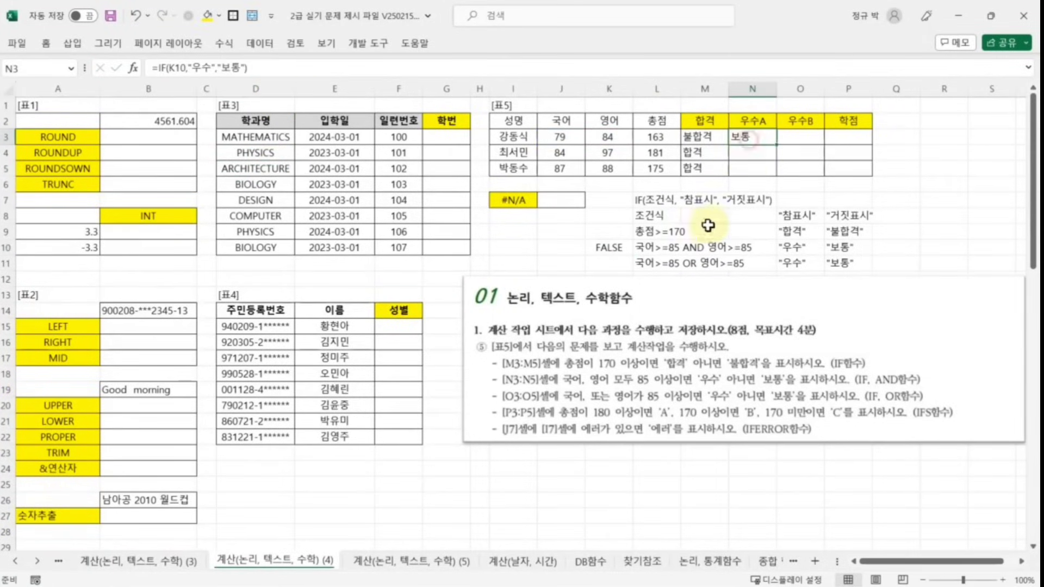
{"action": "left_click", "coordinate": [186, 70]}
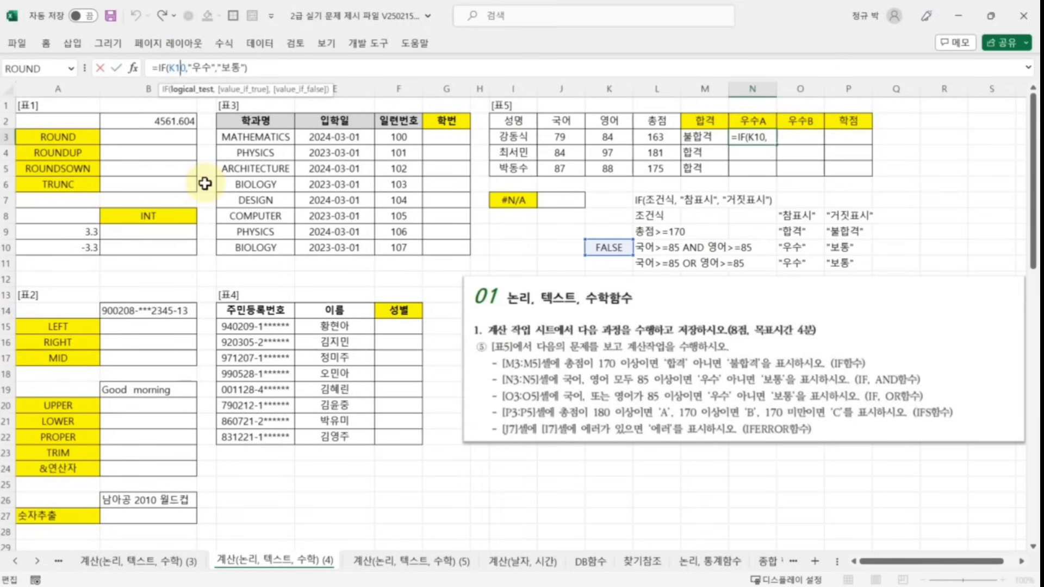
{"action": "key", "text": "BackSpace"}
{"action": "key", "text": "BackSpace"}
{"action": "key", "text": "BackSpace"}
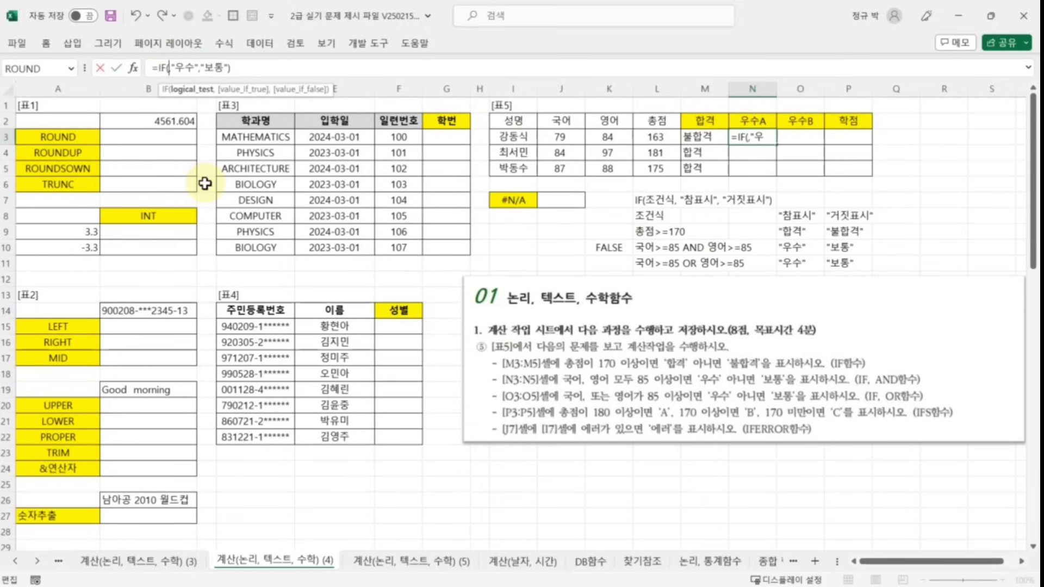
{"action": "key", "text": "ctrl+v"}
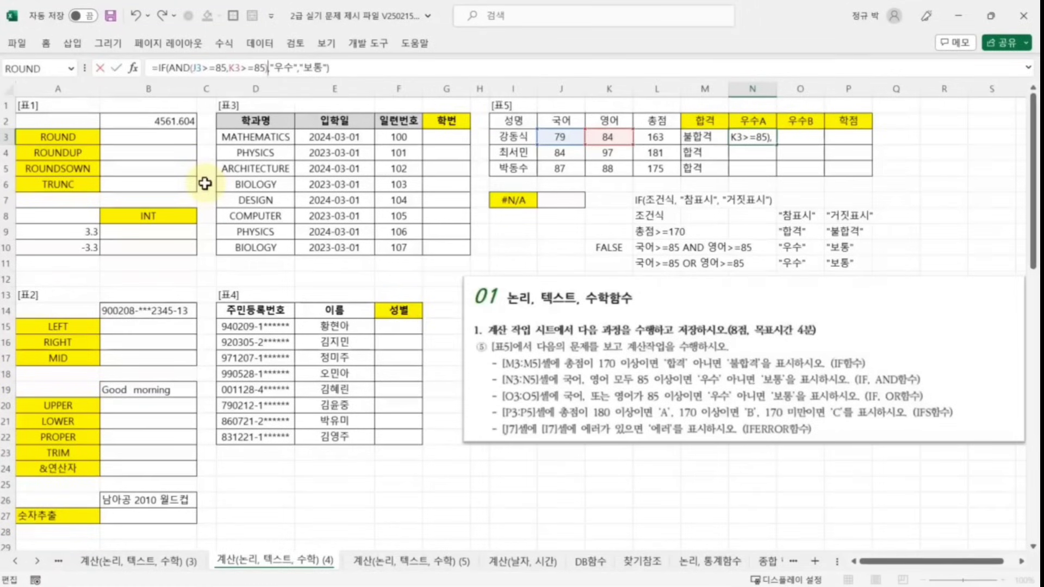
{"action": "key", "text": "Return"}
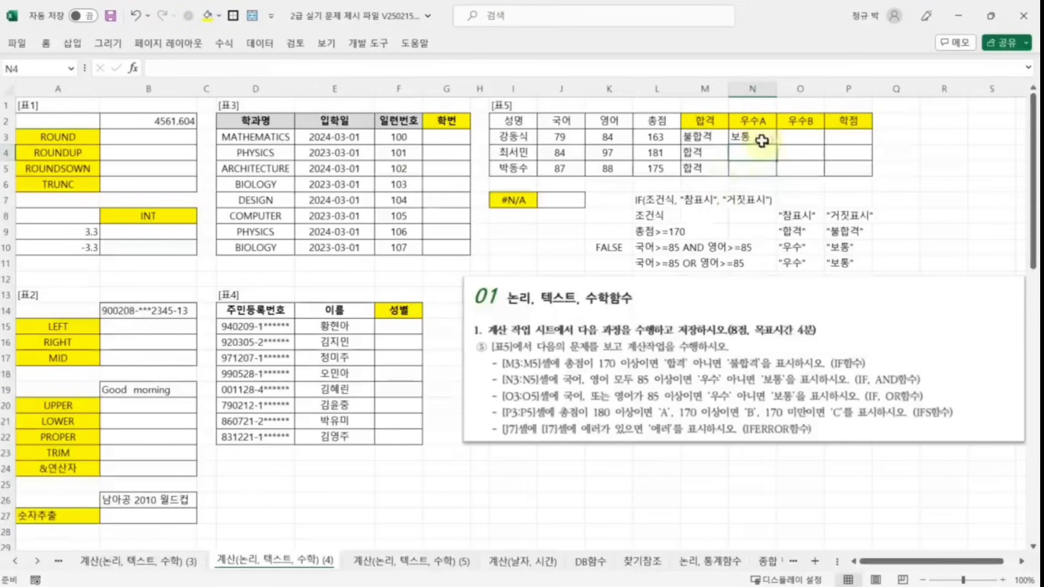
- Fill N3's formula down through N5 and check the last row's 국어 and 영어 scores against its grade
{"action": "left_click", "coordinate": [759, 138]}
{"action": "left_click_drag", "start_coordinate": [777, 145], "coordinate": [777, 175]}
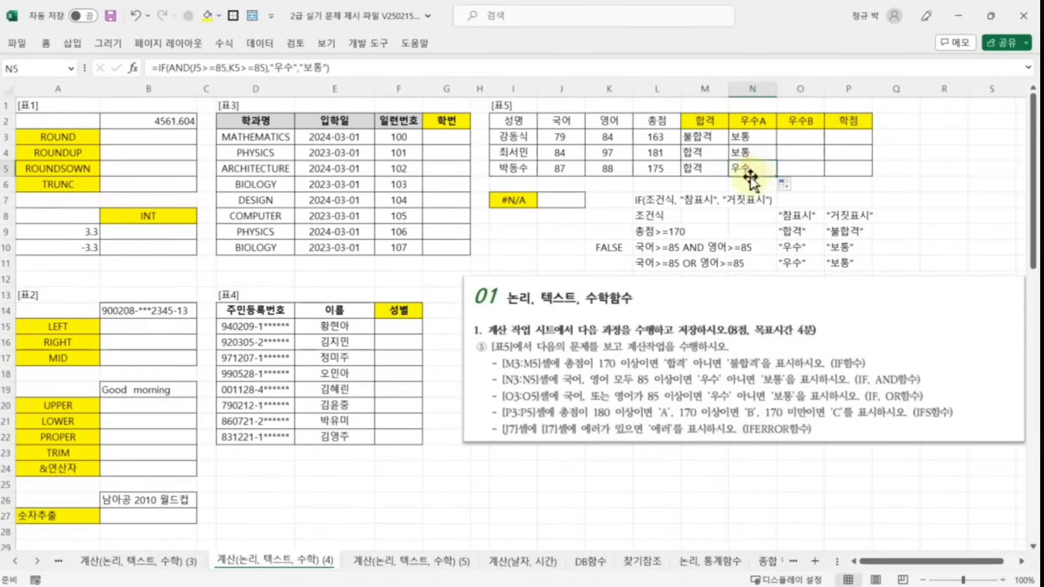
{"action": "left_click_drag", "start_coordinate": [560, 169], "coordinate": [604, 169]}
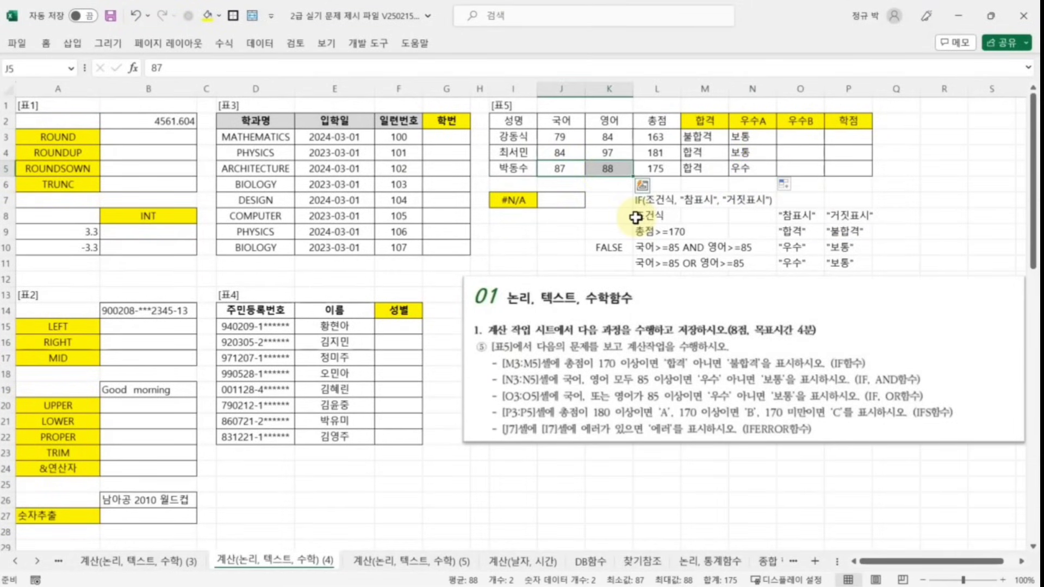
{"action": "left_click", "coordinate": [739, 215]}
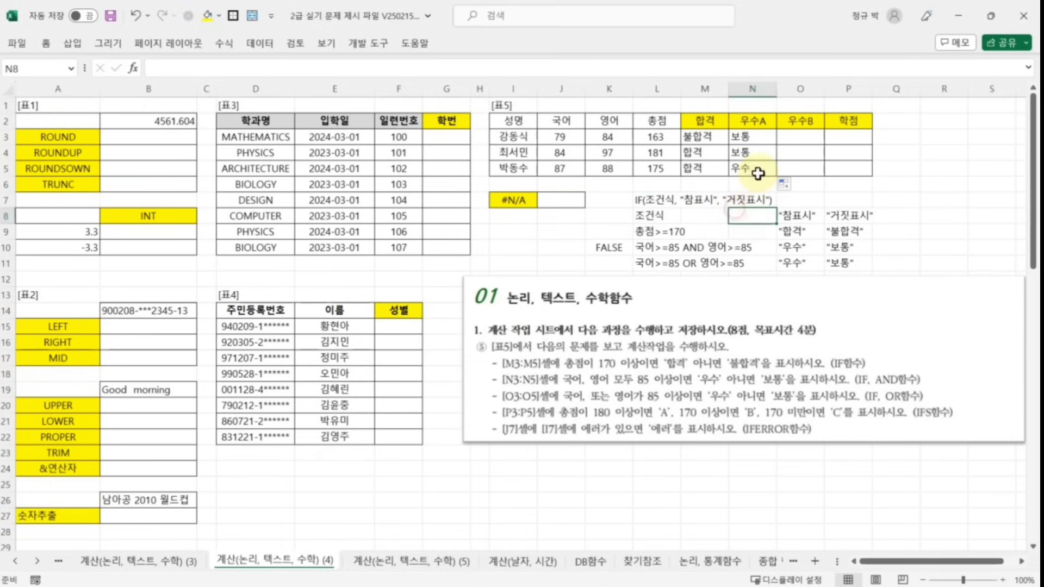
{"action": "left_click", "coordinate": [758, 173]}
{"action": "left_click", "coordinate": [758, 528]}
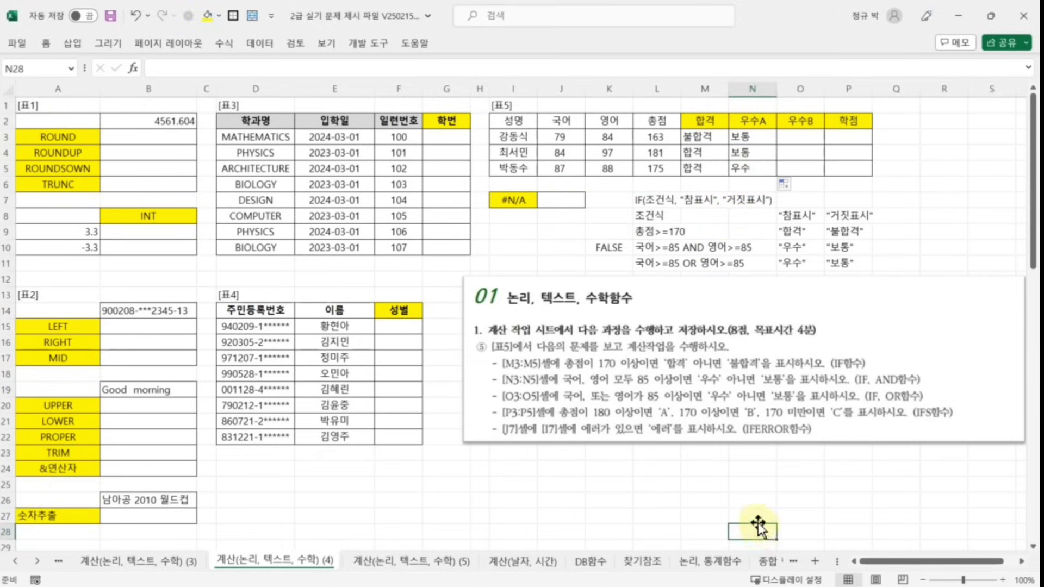
- Clear the helper AND formula from K10
{"action": "left_click", "coordinate": [609, 247]}
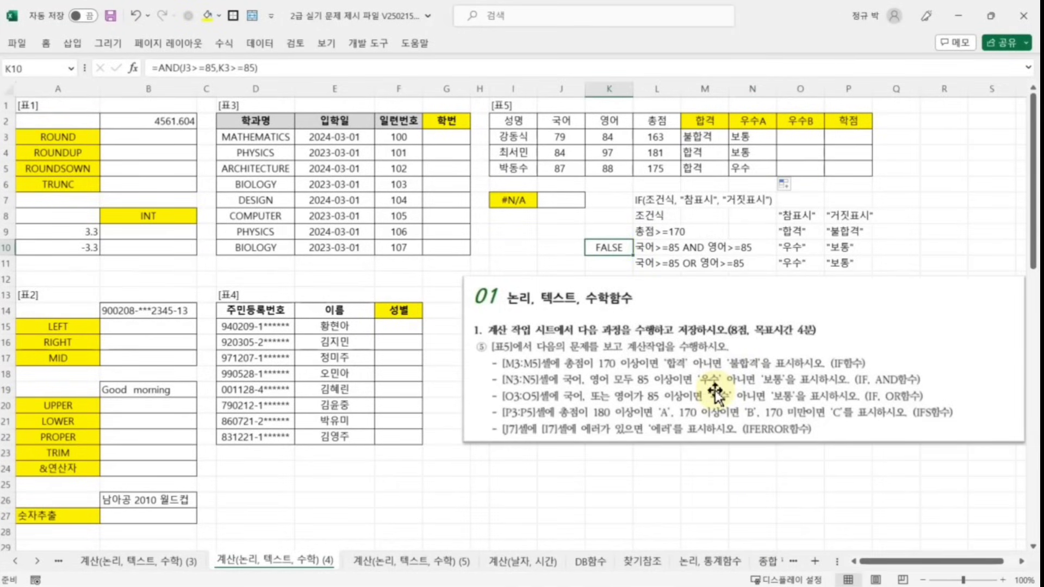
{"action": "key", "text": "Delete"}
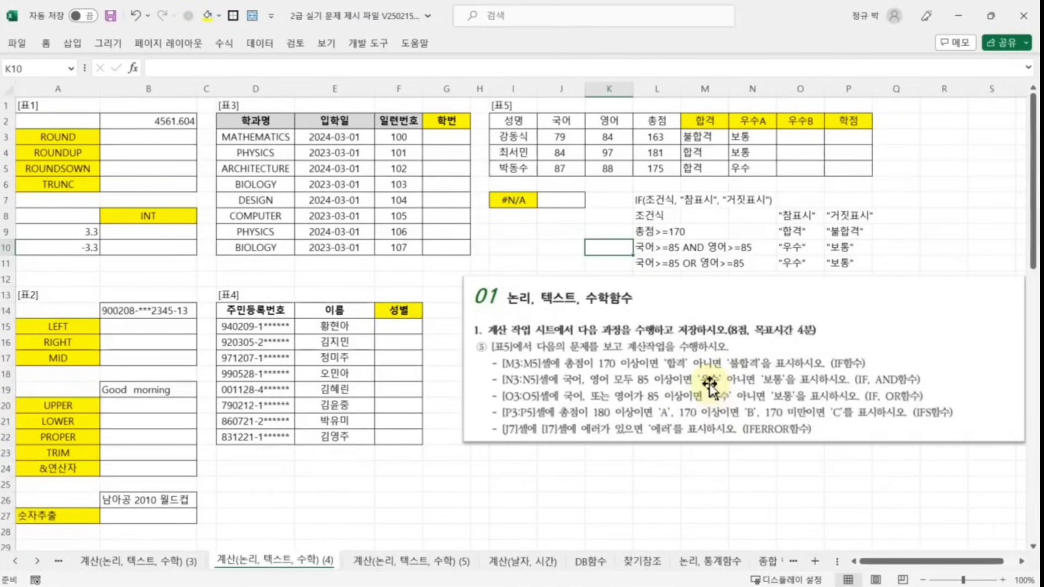
{"action": "left_click", "coordinate": [432, 6]}
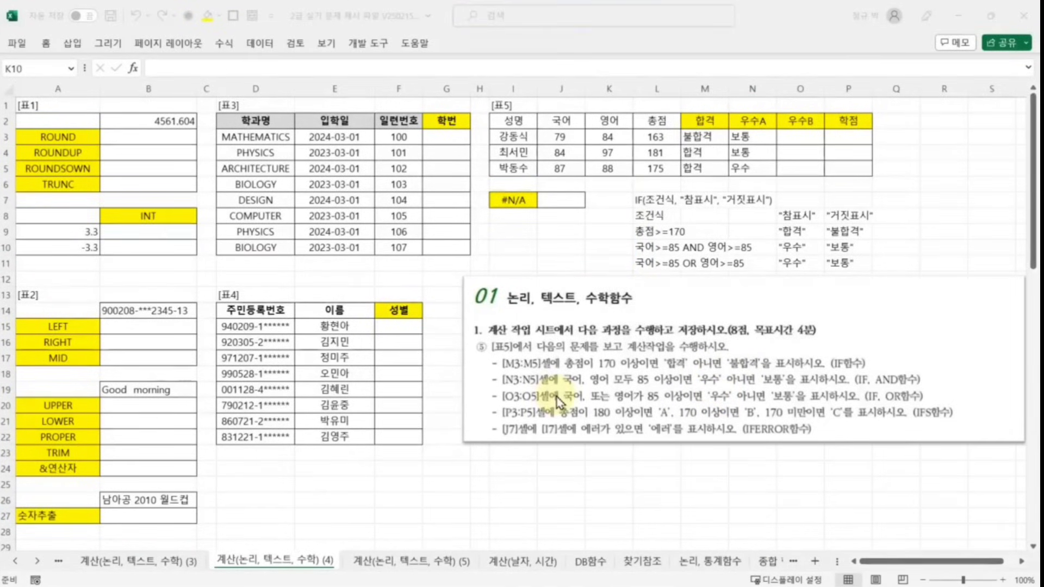
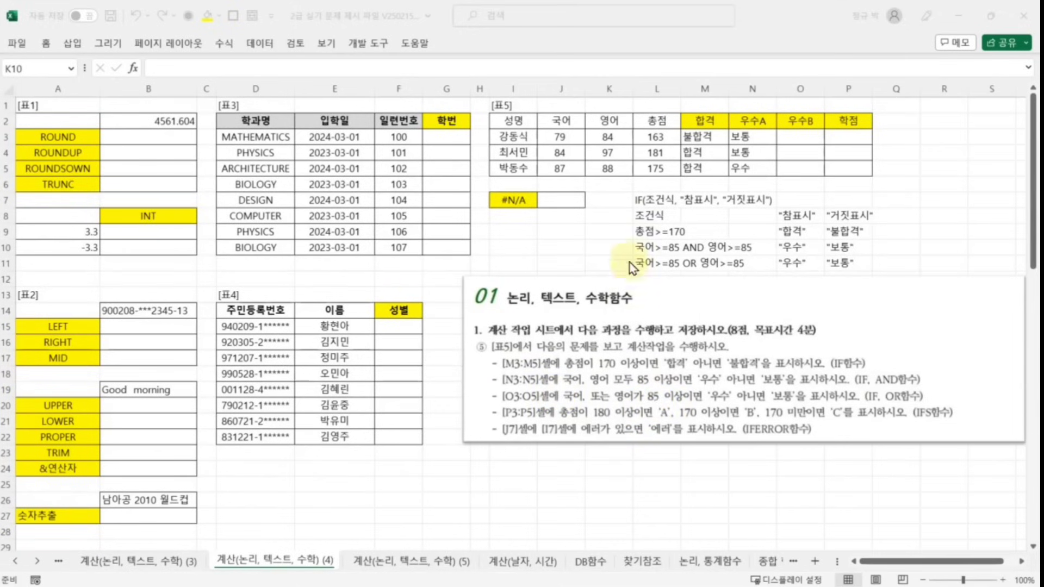
- Start an OR formula in K11 through its function arguments, keeping the 표5 scores and condition notes in view
{"action": "left_click", "coordinate": [603, 267]}
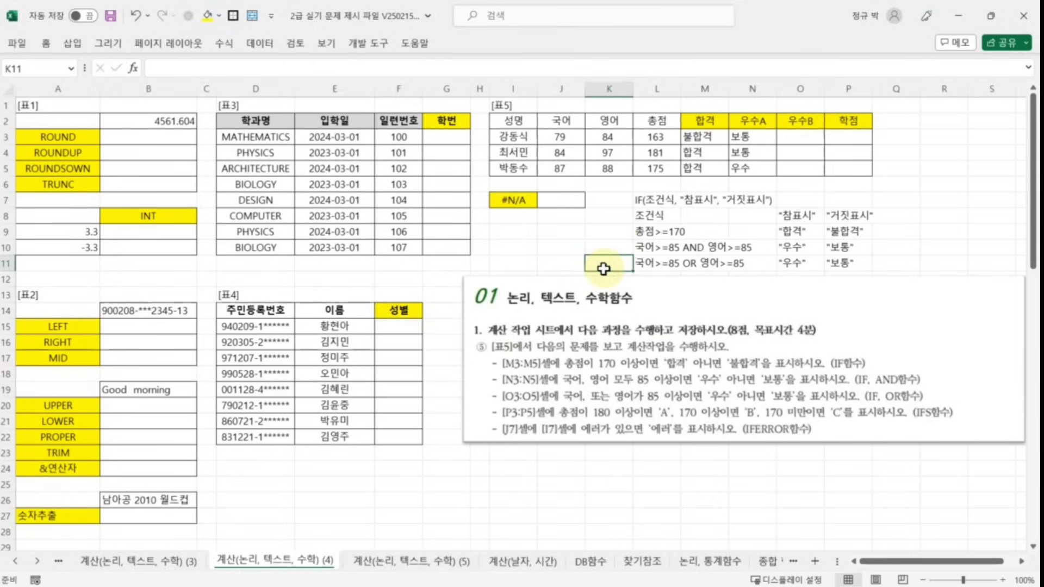
{"action": "left_click", "coordinate": [169, 69]}
{"action": "type", "text": "="}
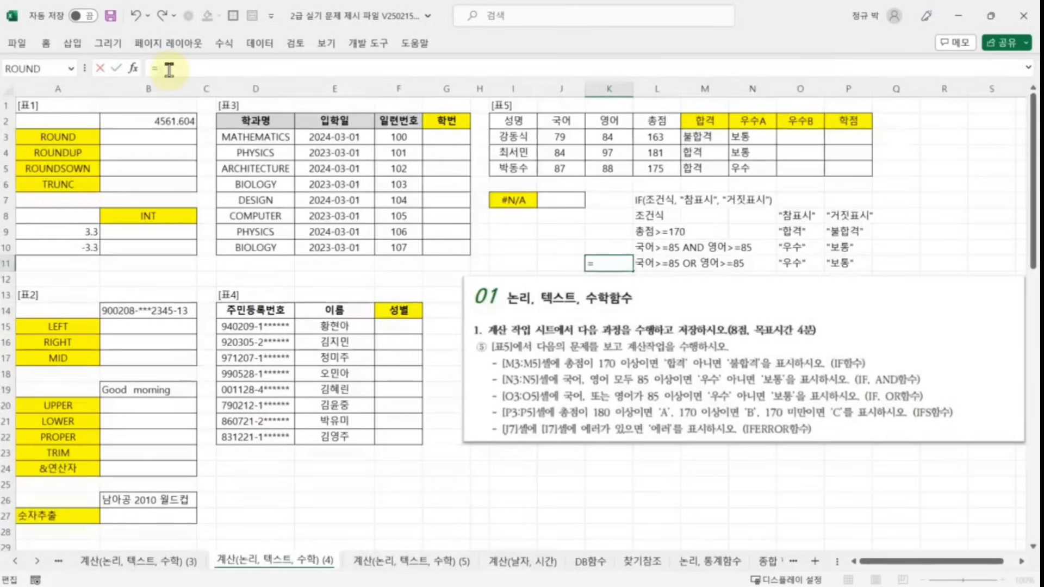
{"action": "type", "text": "ㅑㄹ"}
{"action": "type", "text": "OR("}
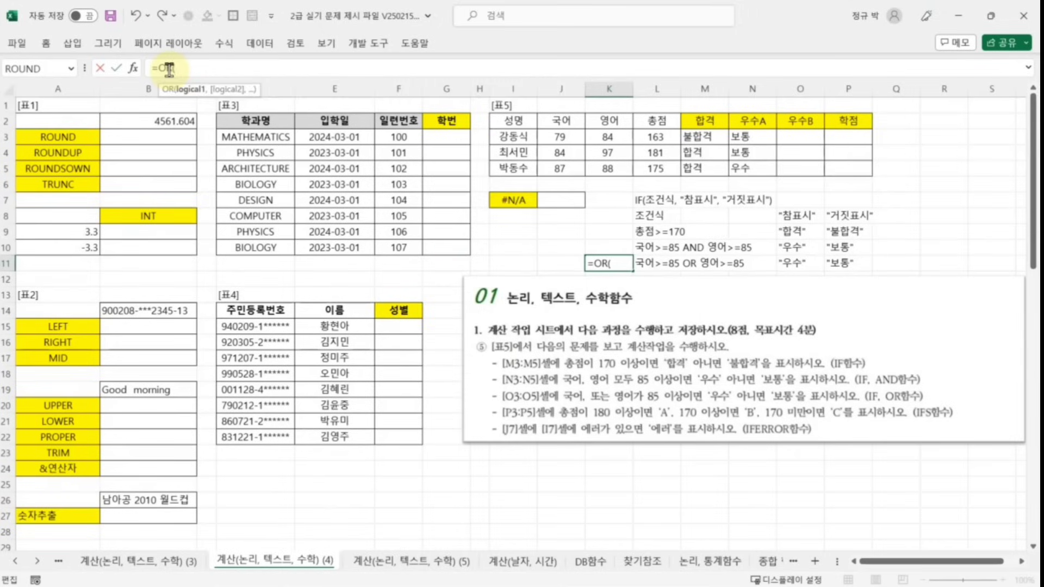
{"action": "left_click", "coordinate": [133, 68]}
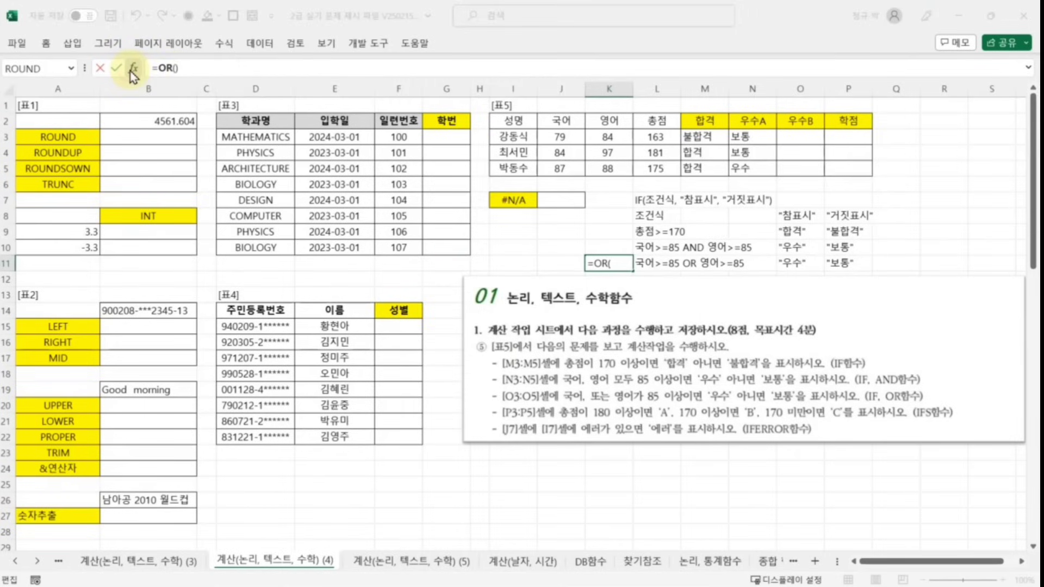
{"action": "left_click_drag", "start_coordinate": [911, 299], "coordinate": [944, 317]}
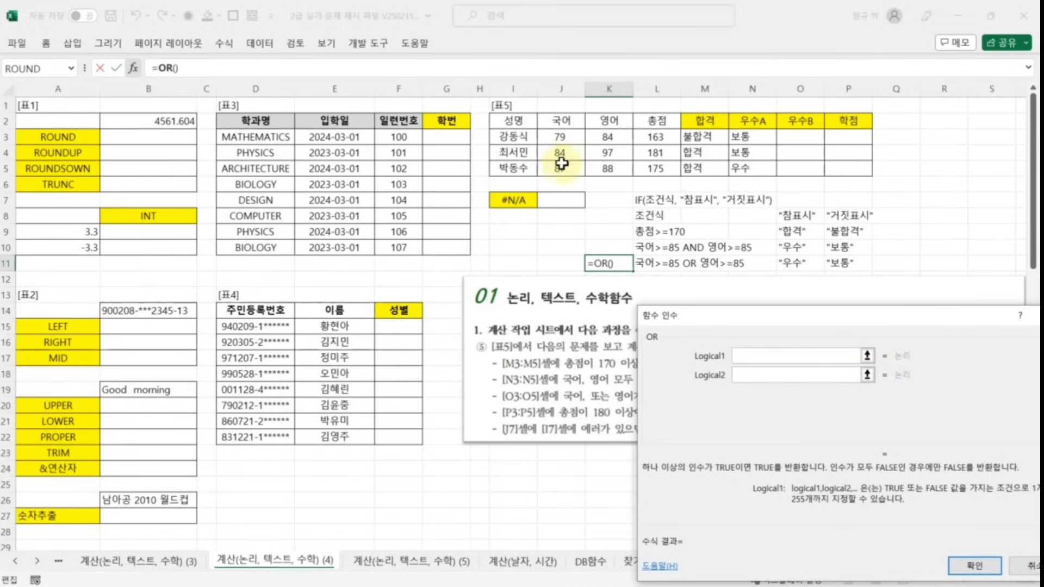
- Set the OR function's conditions to J3>=85 and K3>=85, and enter the formula in K11
{"action": "left_click", "coordinate": [565, 134]}
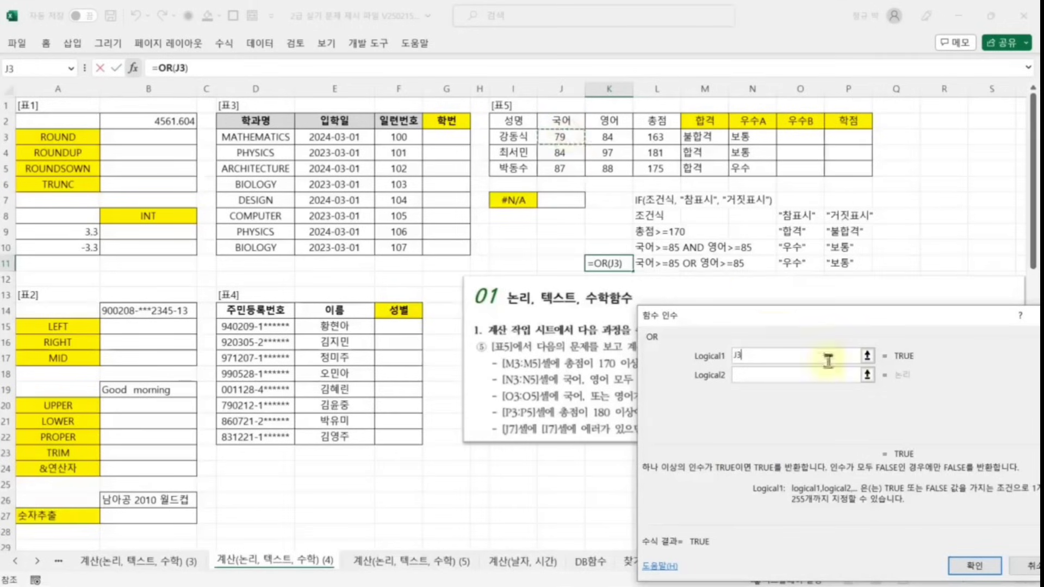
{"action": "type", "text": ">=85"}
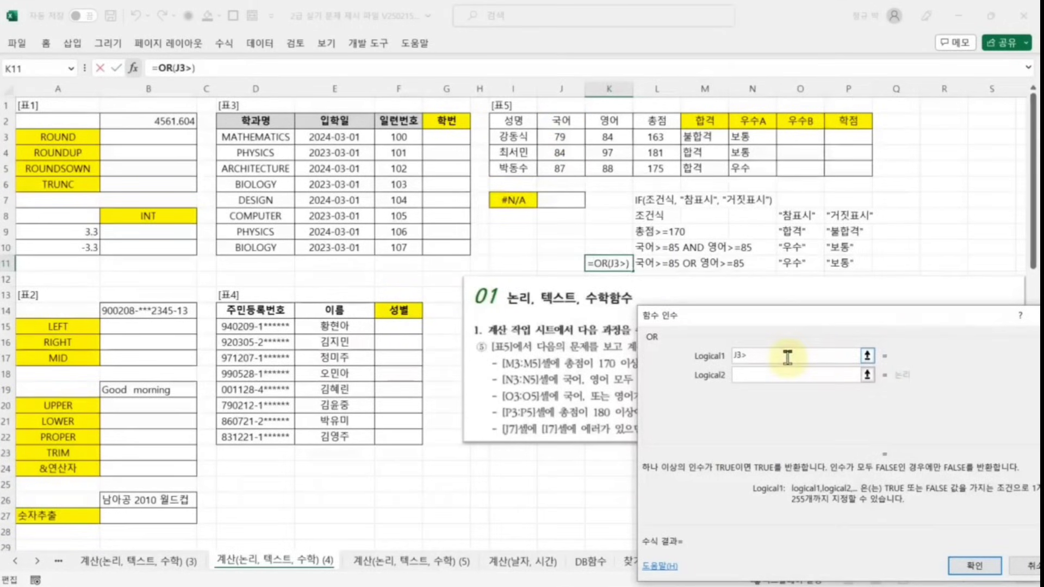
{"action": "left_click", "coordinate": [755, 374]}
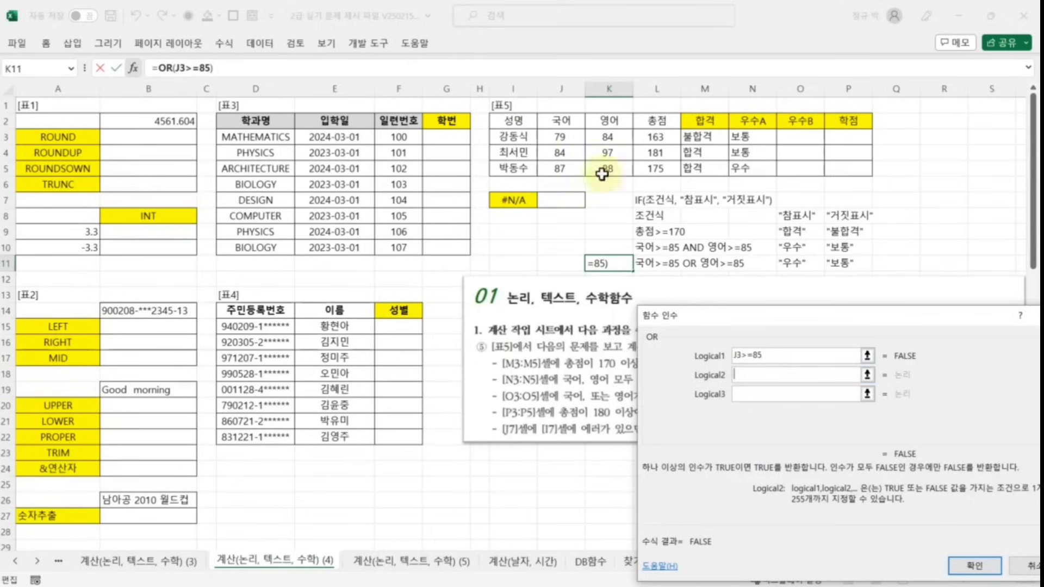
{"action": "left_click", "coordinate": [607, 139]}
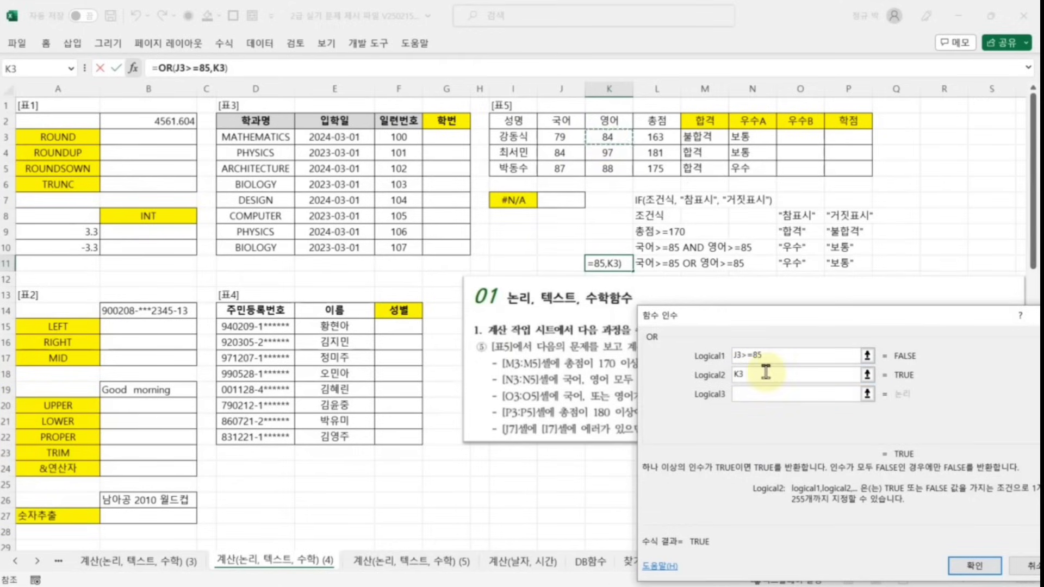
{"action": "type", "text": ",K3."}
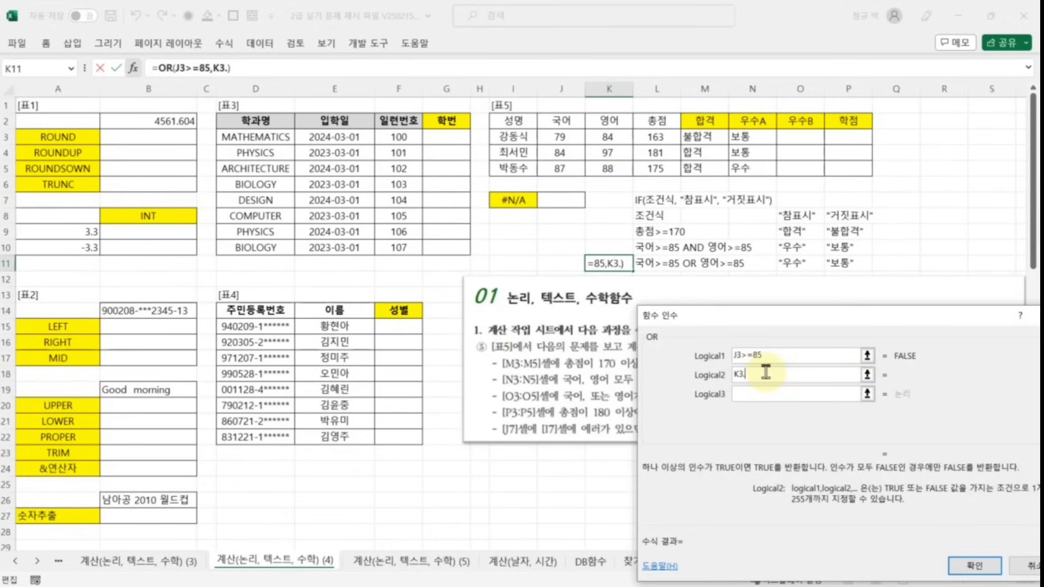
{"action": "type", "text": "+85"}
{"action": "key", "text": "BackSpace"}
{"action": "key", "text": "BackSpace"}
{"action": "key", "text": "BackSpace"}
{"action": "key", "text": "BackSpace"}
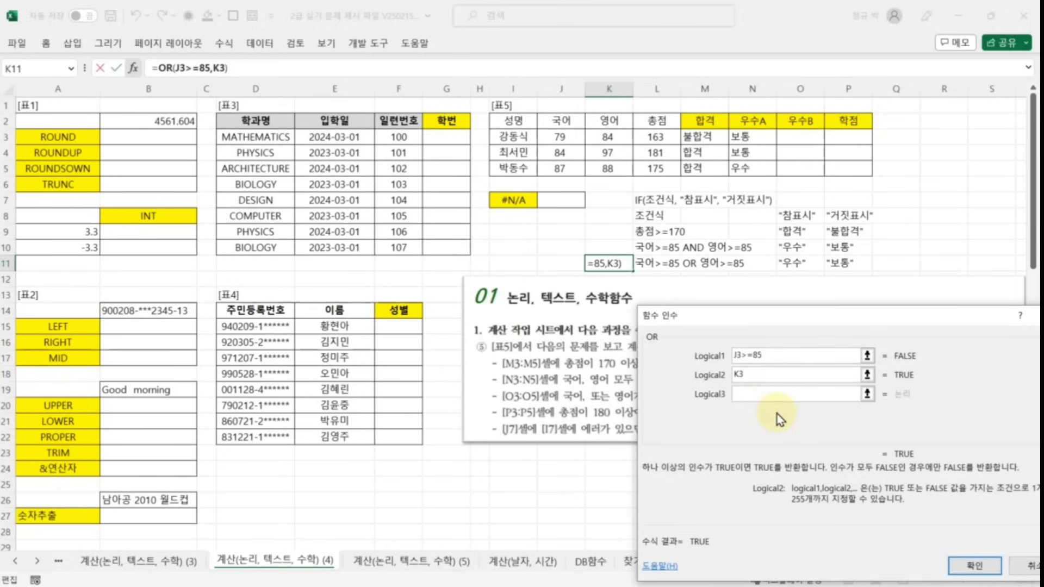
{"action": "type", "text": ">=8"}
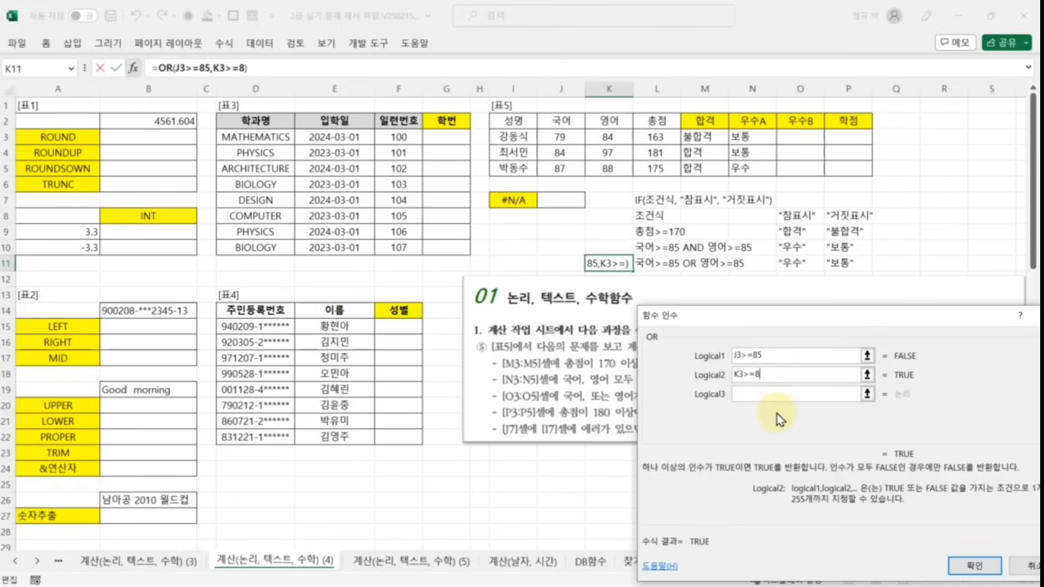
{"action": "type", "text": "5"}
{"action": "left_click", "coordinate": [974, 566]}
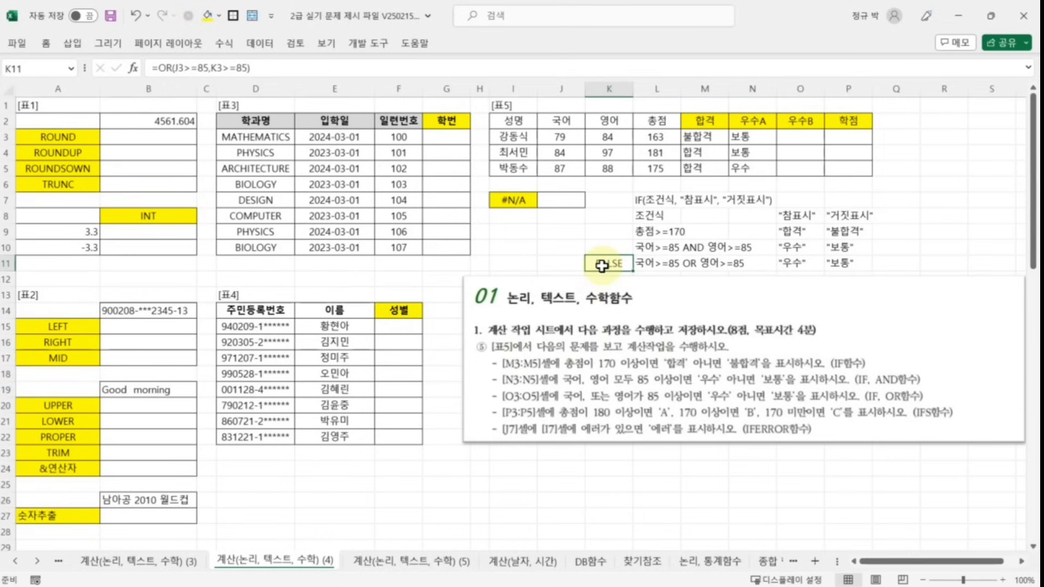
- Start an IF formula in O3 through its function arguments, keeping the 표5 scores and condition notes in view
{"action": "left_click", "coordinate": [807, 137]}
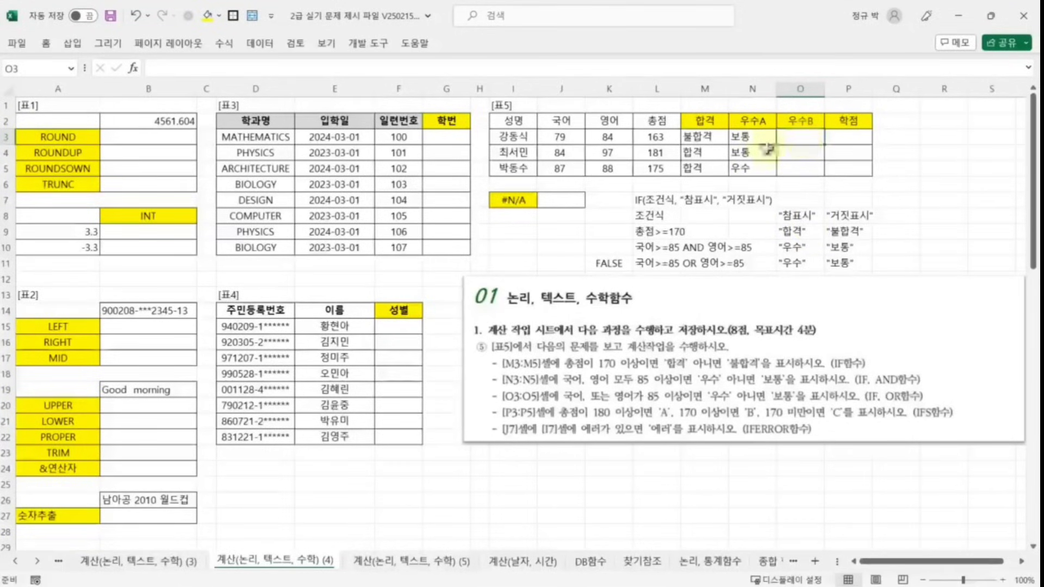
{"action": "left_click", "coordinate": [170, 74]}
{"action": "type", "text": "="}
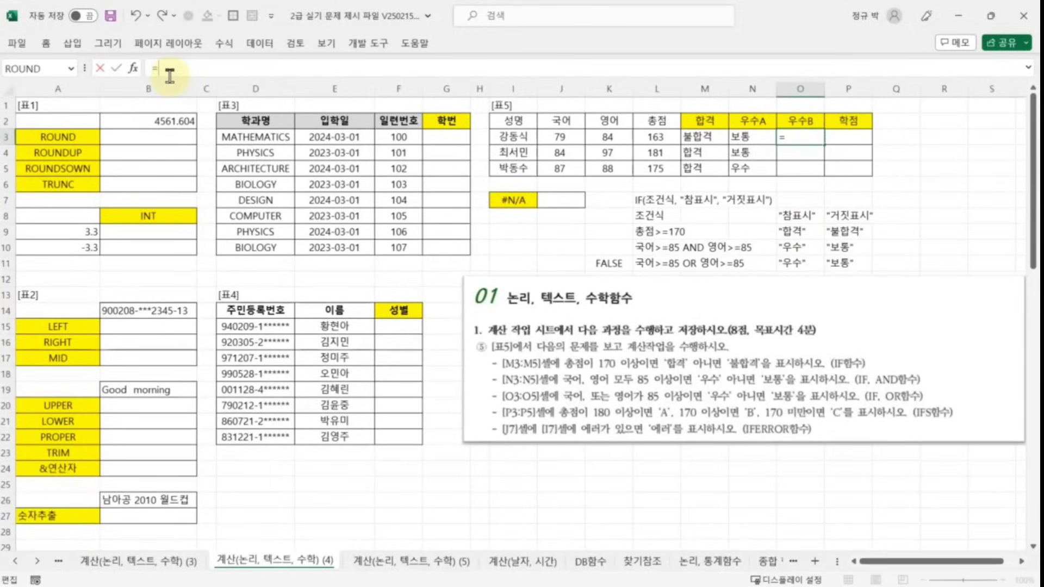
{"action": "type", "text": "if"}
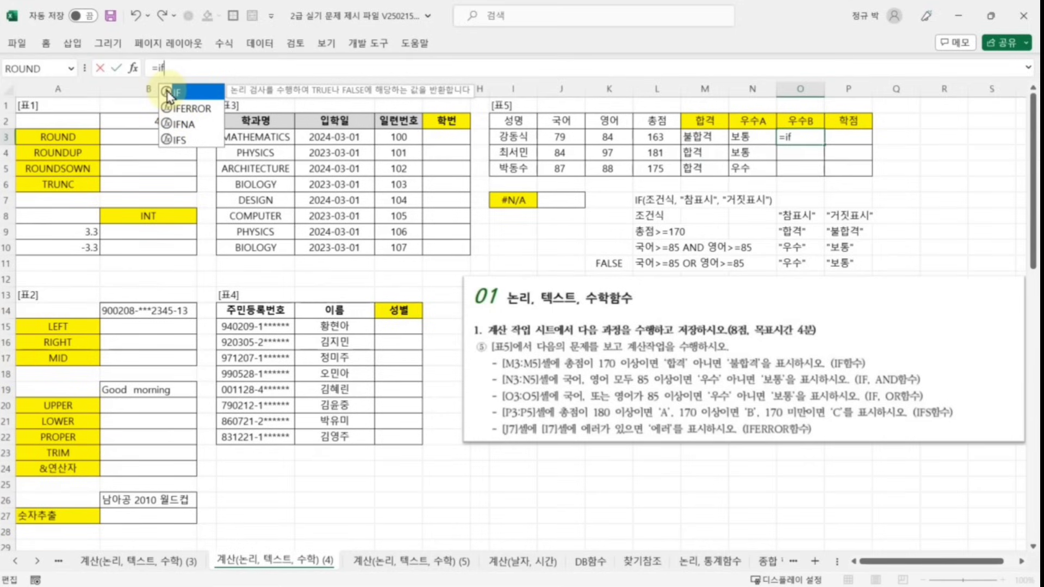
{"action": "double_click", "coordinate": [169, 94]}
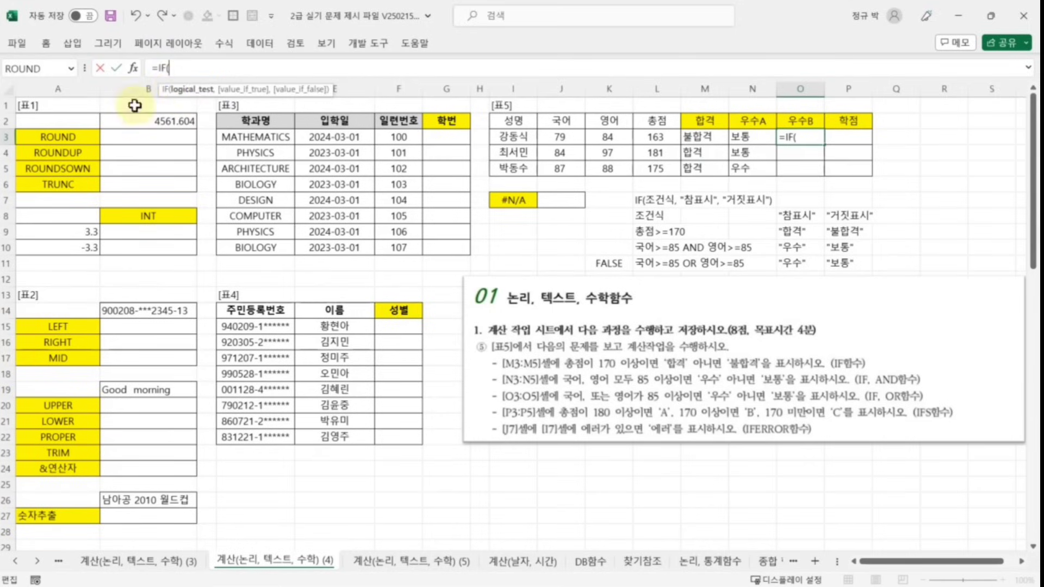
{"action": "left_click", "coordinate": [134, 69]}
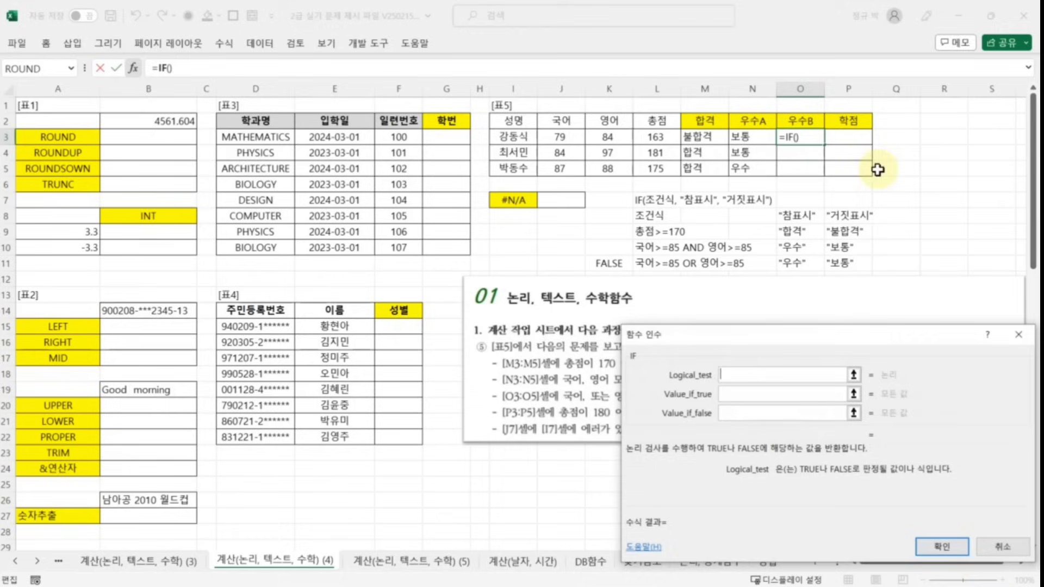
{"action": "left_click_drag", "start_coordinate": [866, 336], "coordinate": [907, 294]}
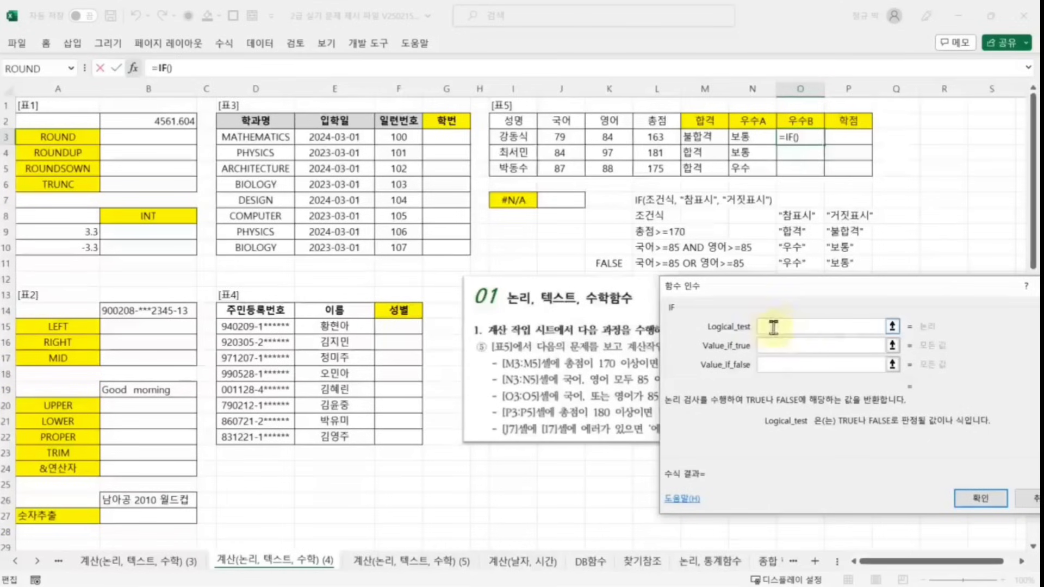
- Set O3's IF arguments to test K11 and return "우수" if true or "보통" if false, and enter the formula
{"action": "left_click", "coordinate": [599, 264]}
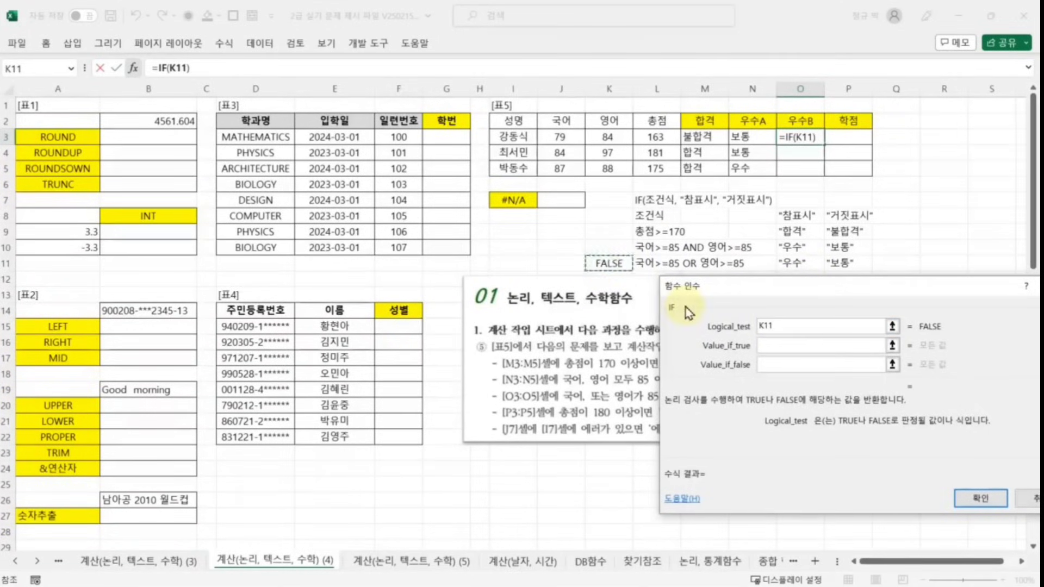
{"action": "left_click", "coordinate": [785, 347]}
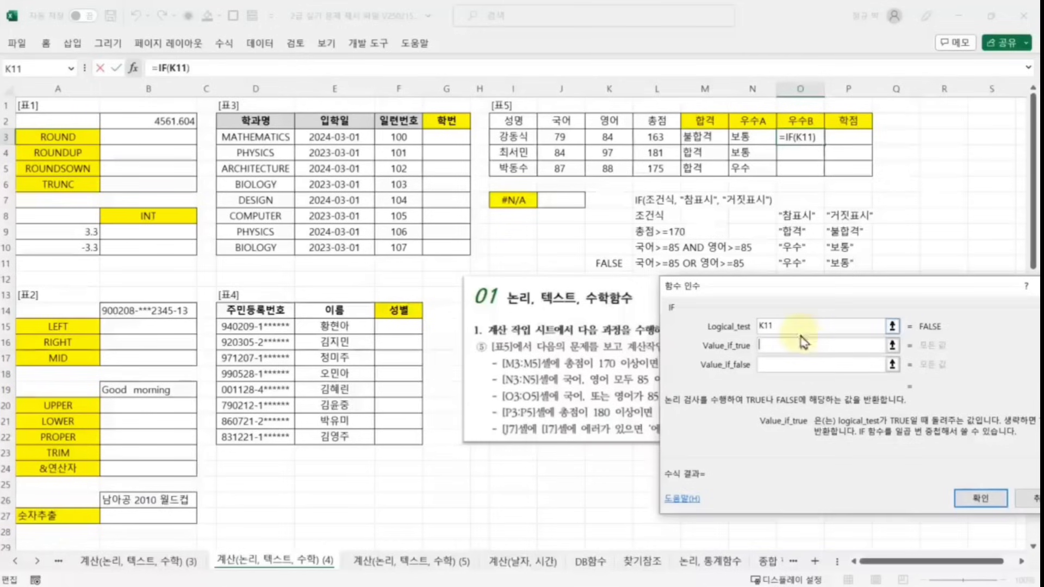
{"action": "type", "text": "\"dnt"}
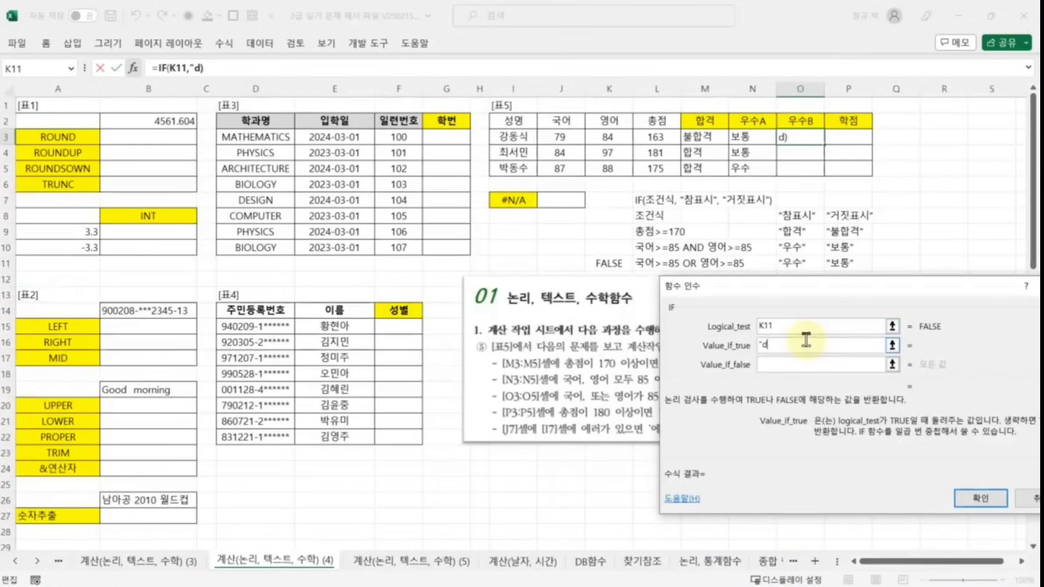
{"action": "key", "text": "BackSpace"}
{"action": "key", "text": "BackSpace"}
{"action": "key", "text": "Hangul"}
{"action": "type", "text": "우수\""}
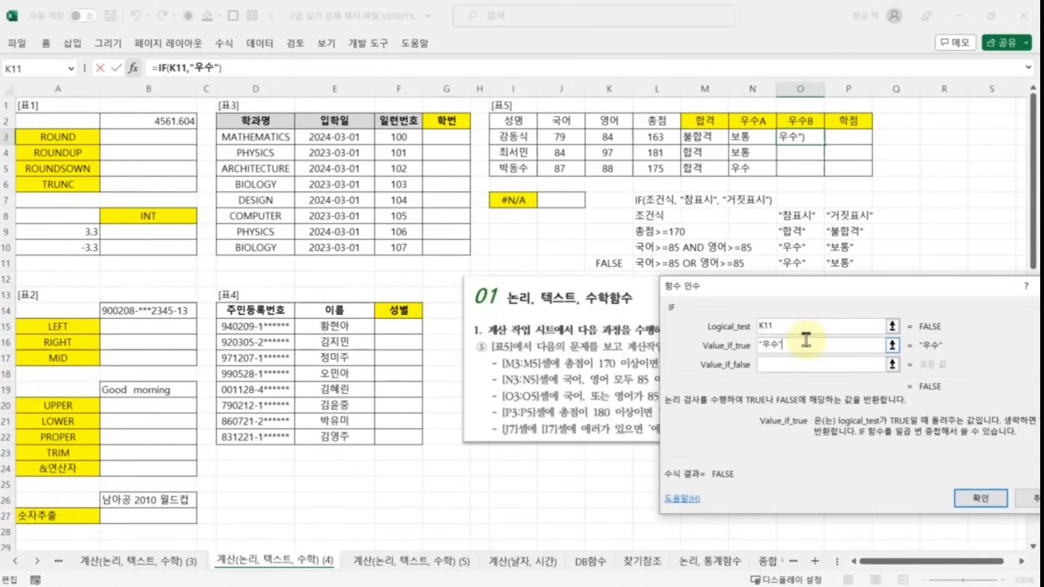
{"action": "left_click", "coordinate": [783, 364]}
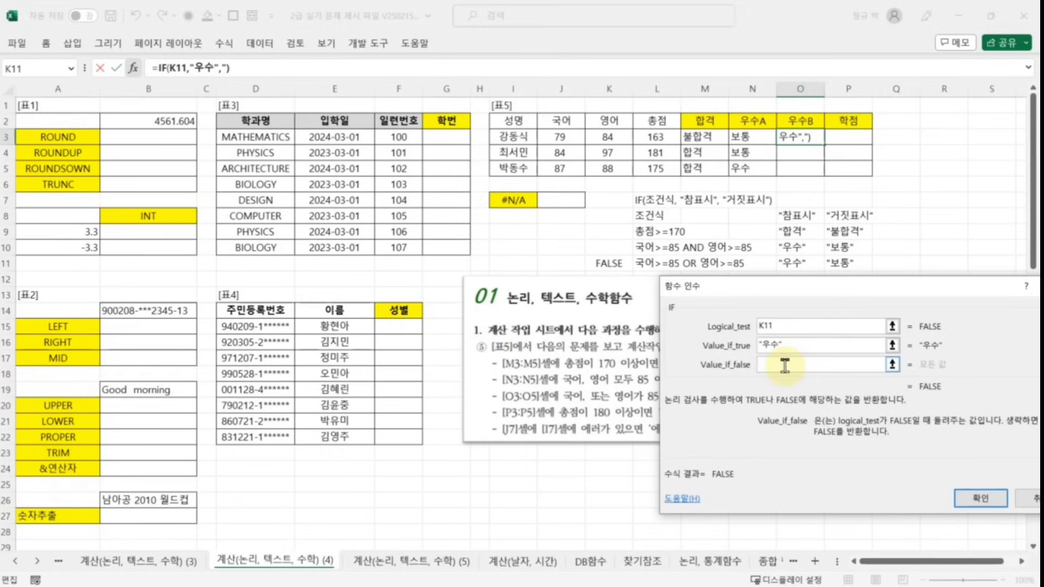
{"action": "type", "text": "\"보통\""}
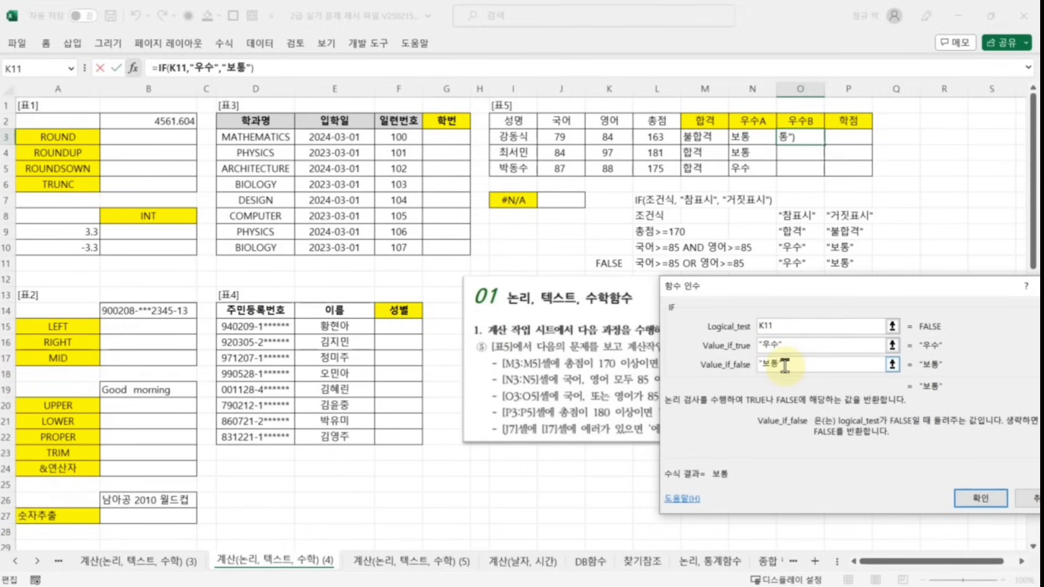
{"action": "left_click", "coordinate": [980, 497]}
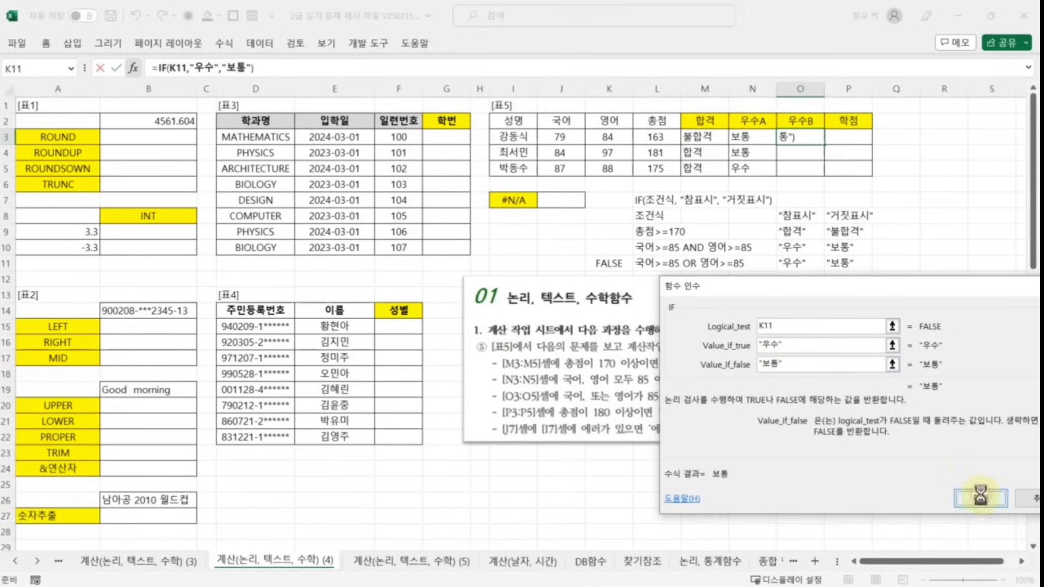
{"action": "left_click", "coordinate": [933, 153]}
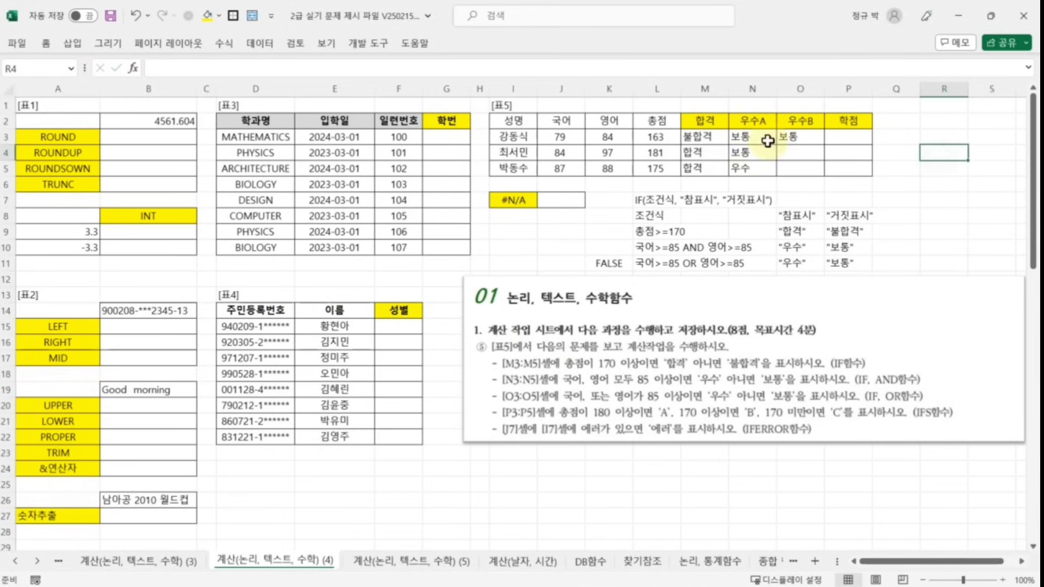
- Examine the K11 reference inside O3's IF formula and the helper cell it points to
{"action": "left_click", "coordinate": [813, 137]}
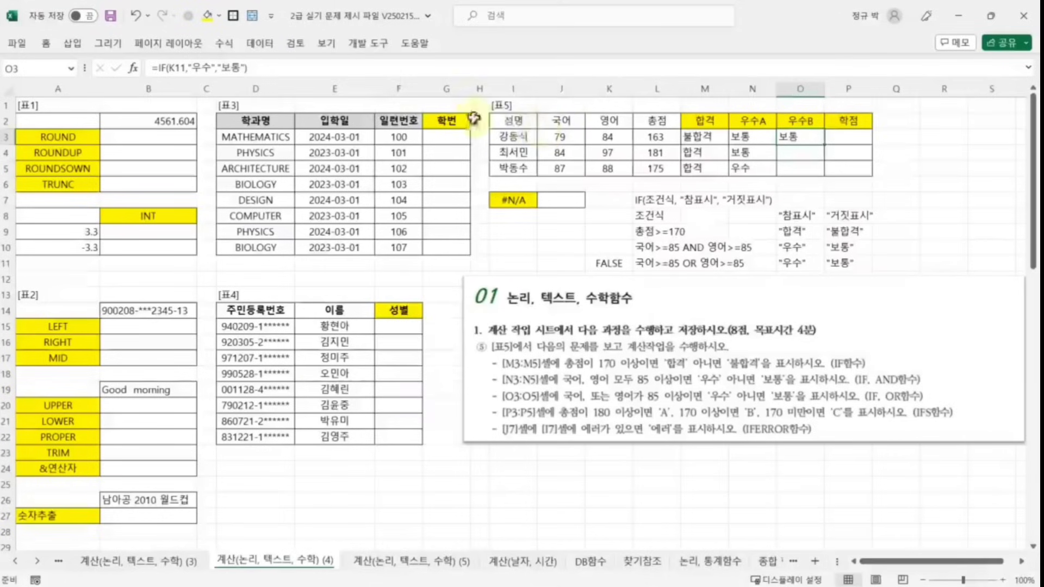
{"action": "left_click", "coordinate": [185, 66]}
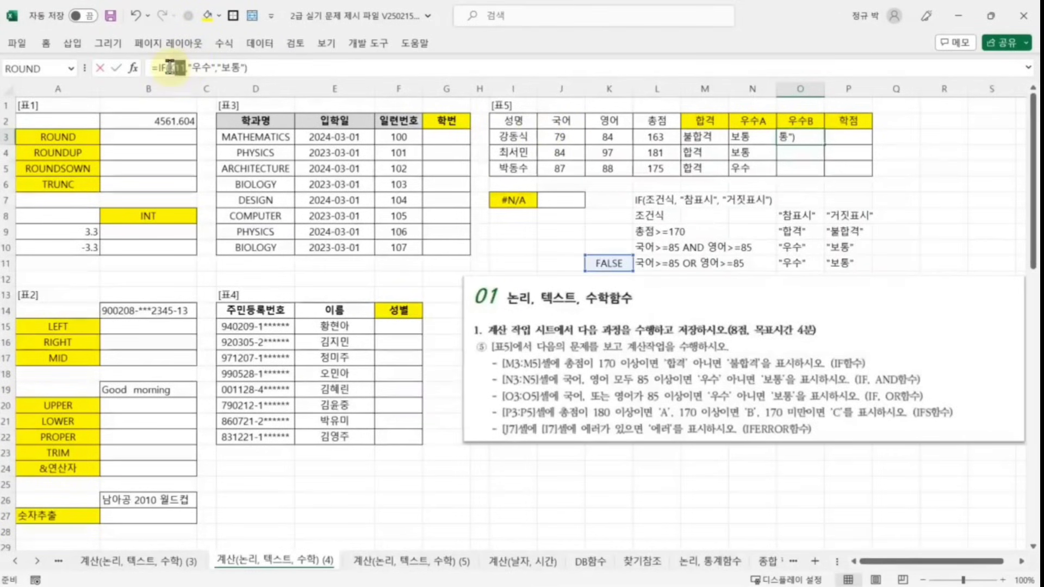
{"action": "double_click", "coordinate": [177, 67]}
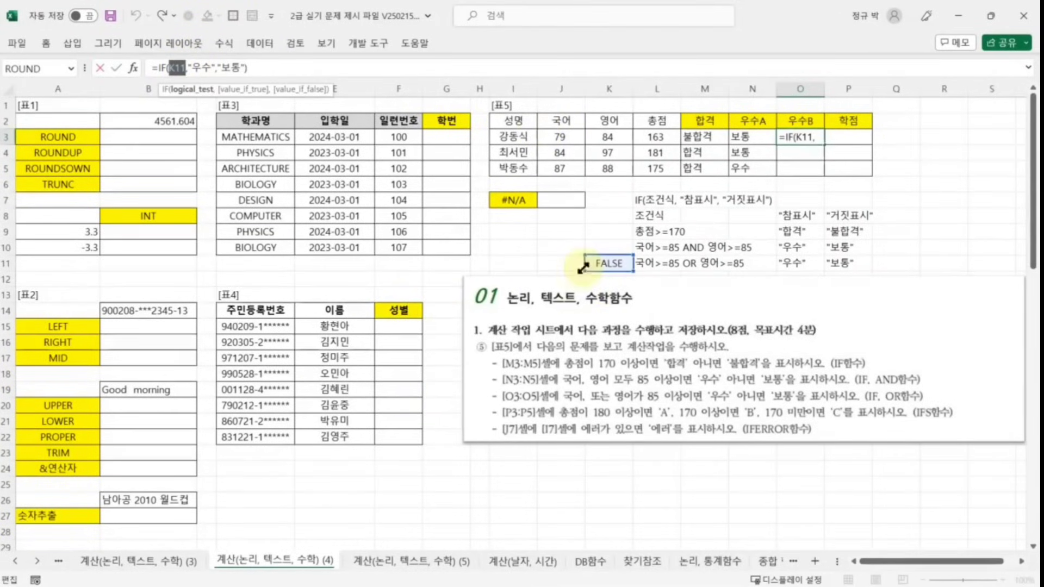
{"action": "key", "text": "ctrl+Return"}
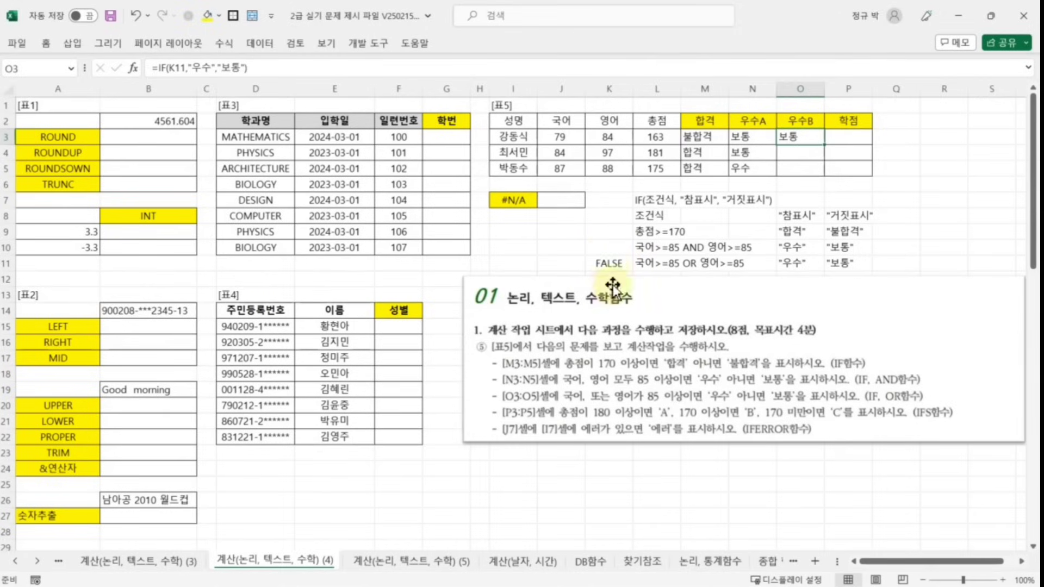
- Copy the OR expression from K11's formula without its equals sign, and leave the cell's editing
{"action": "left_click", "coordinate": [609, 263]}
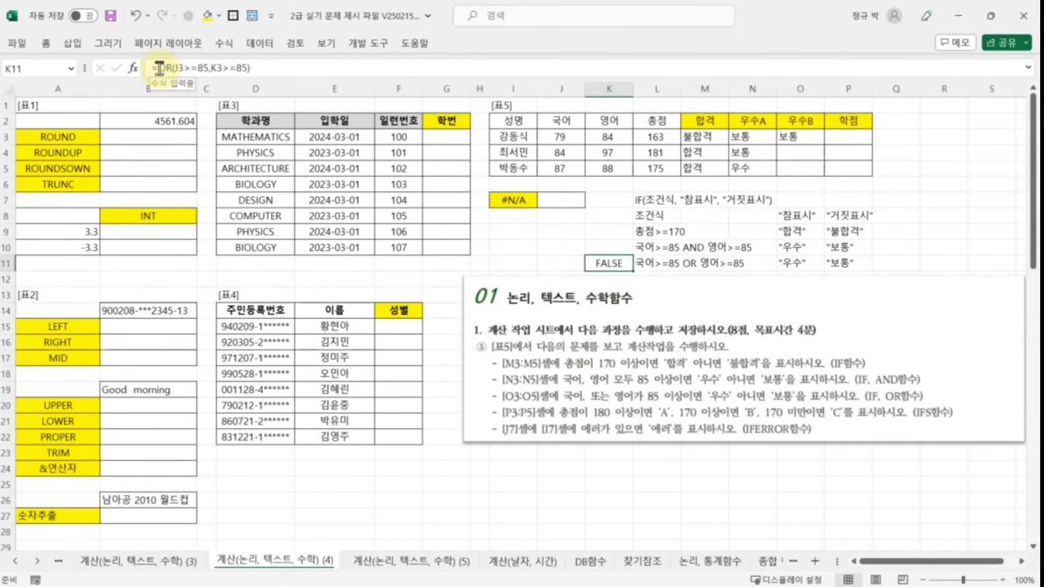
{"action": "left_click_drag", "start_coordinate": [159, 68], "coordinate": [292, 69]}
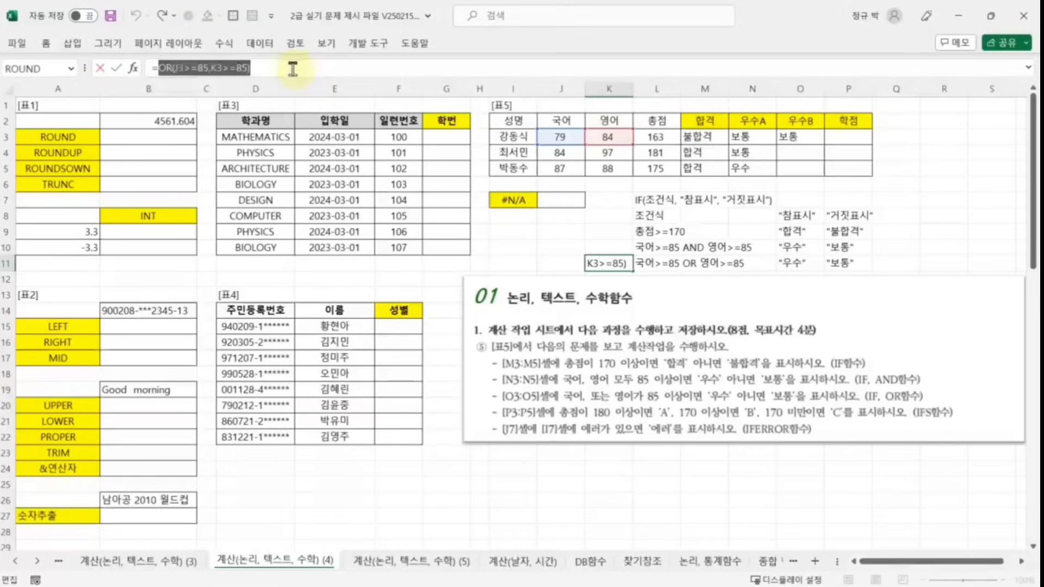
{"action": "right_click", "coordinate": [205, 66]}
{"action": "left_click", "coordinate": [243, 104]}
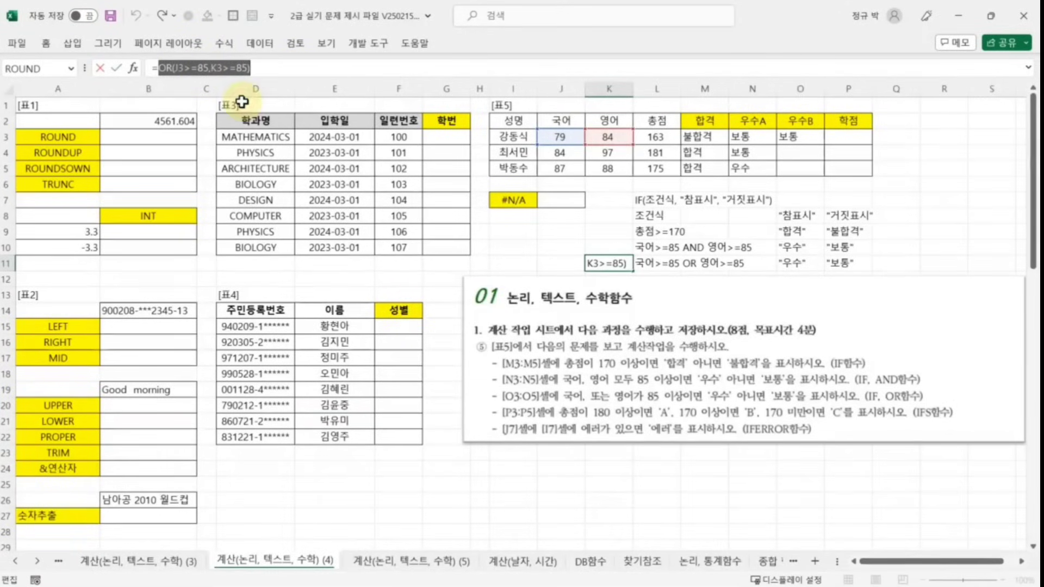
{"action": "key", "text": "Escape"}
- Replace the K11 reference in O3's IF formula with OR(J3>=85,K3>=85), and enter the formula
{"action": "left_click", "coordinate": [704, 168]}
{"action": "left_click", "coordinate": [794, 141]}
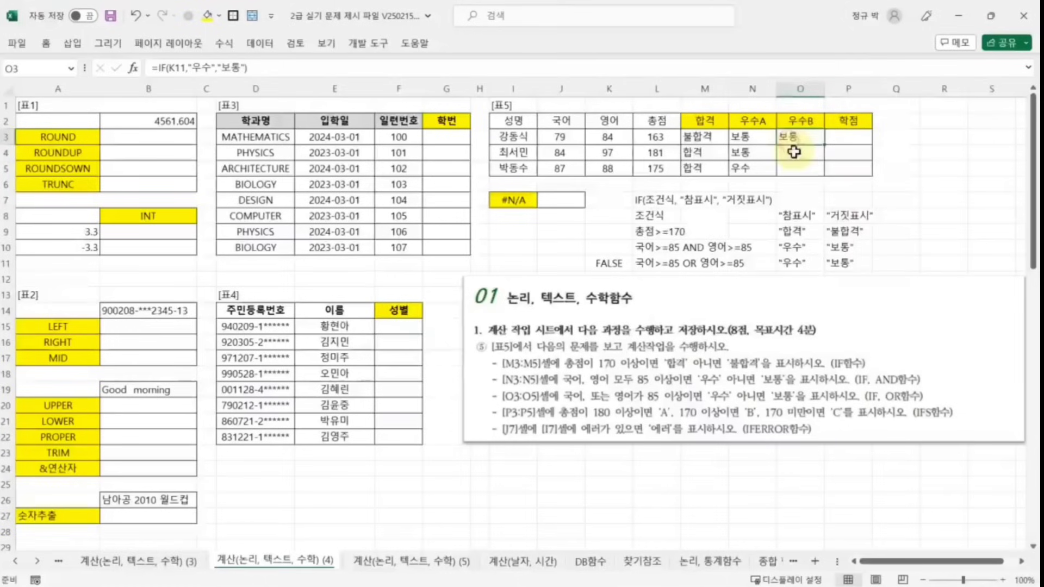
{"action": "left_click", "coordinate": [185, 67]}
{"action": "key", "text": "BackSpace"}
{"action": "key", "text": "BackSpace"}
{"action": "key", "text": "BackSpace"}
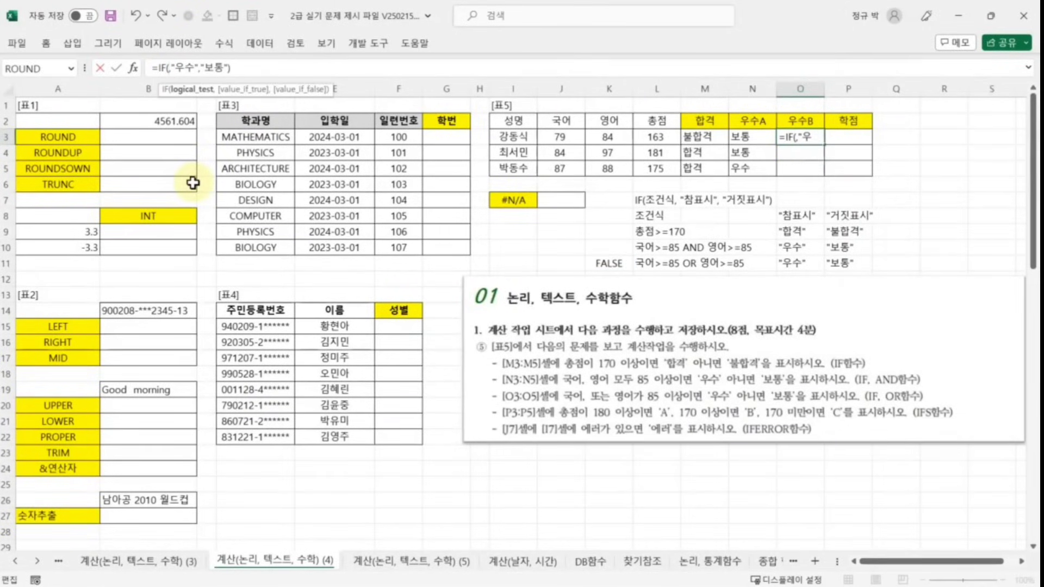
{"action": "type", "text": "OR(J3>=85,K3>=85)"}
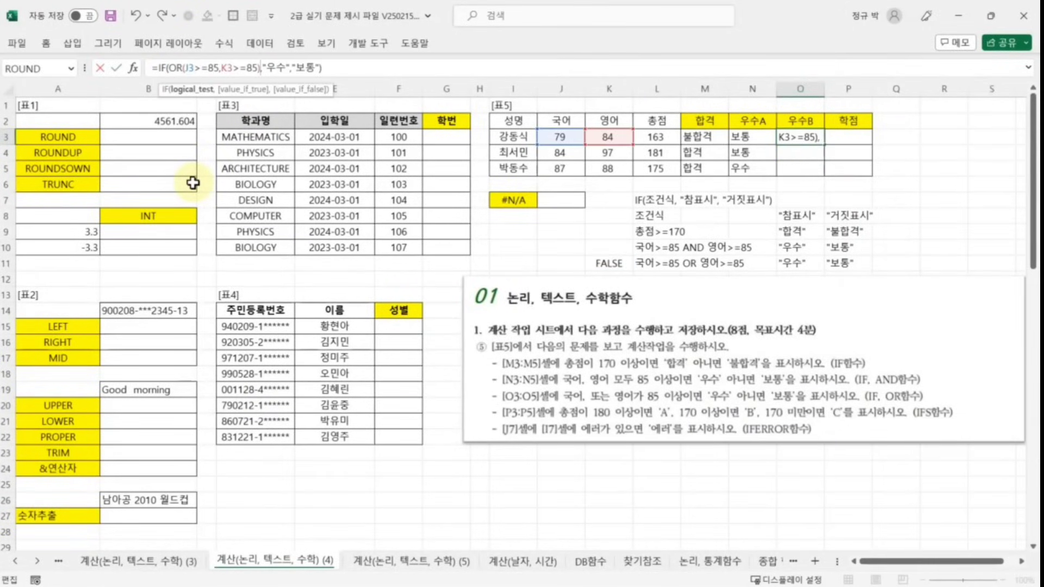
{"action": "key", "text": "Return"}
- Review O3's complete nested IF and OR formula from start to end
{"action": "left_click", "coordinate": [807, 136]}
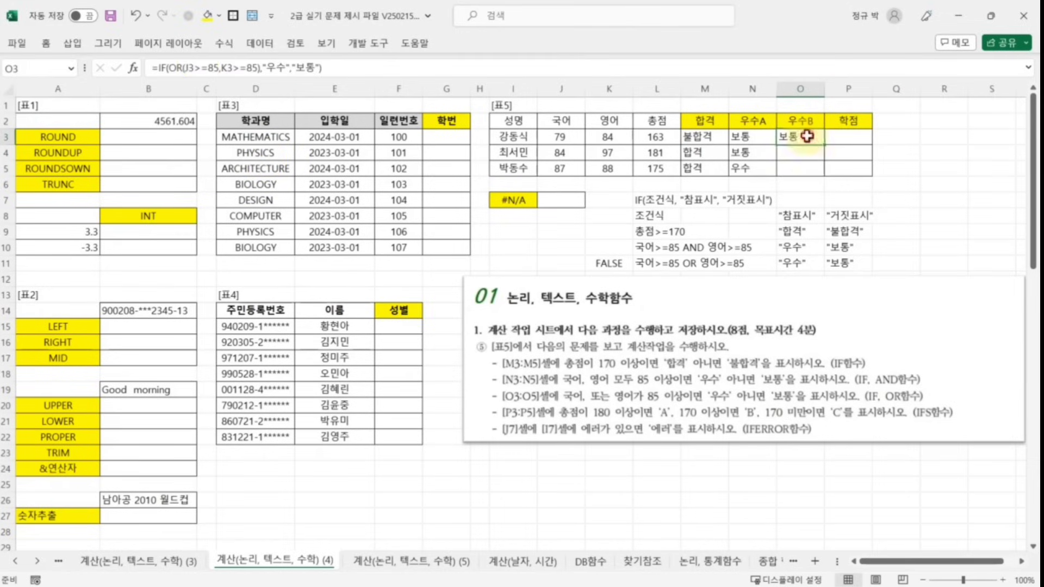
{"action": "left_click", "coordinate": [151, 66]}
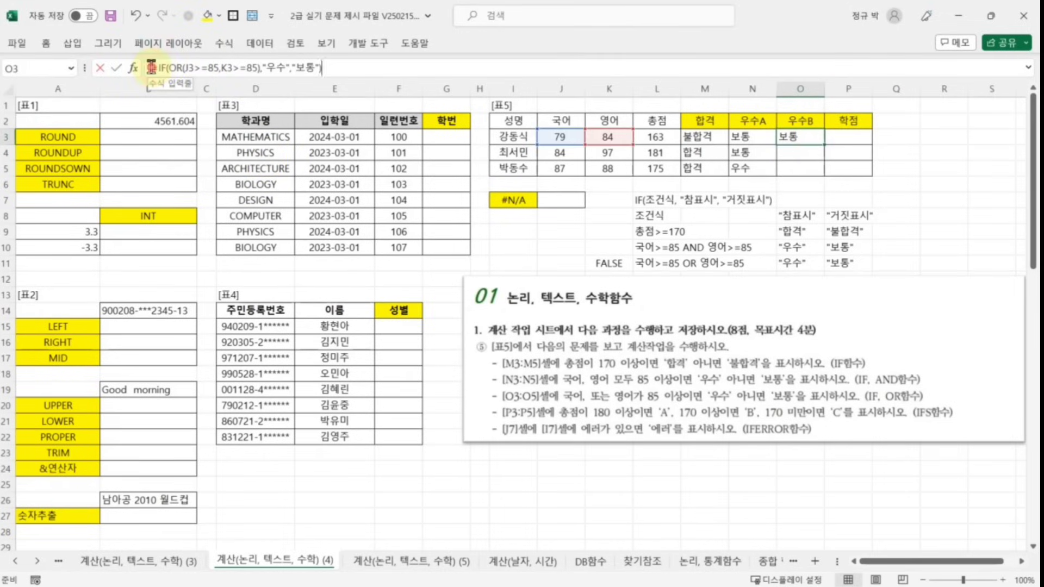
{"action": "left_click_drag", "start_coordinate": [151, 67], "coordinate": [366, 73]}
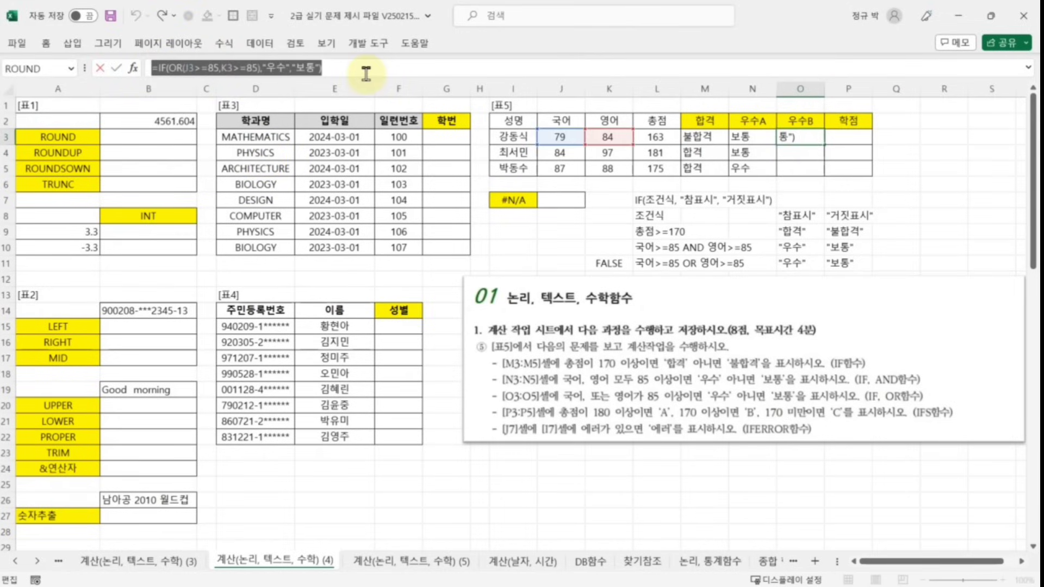
{"action": "left_click", "coordinate": [366, 74]}
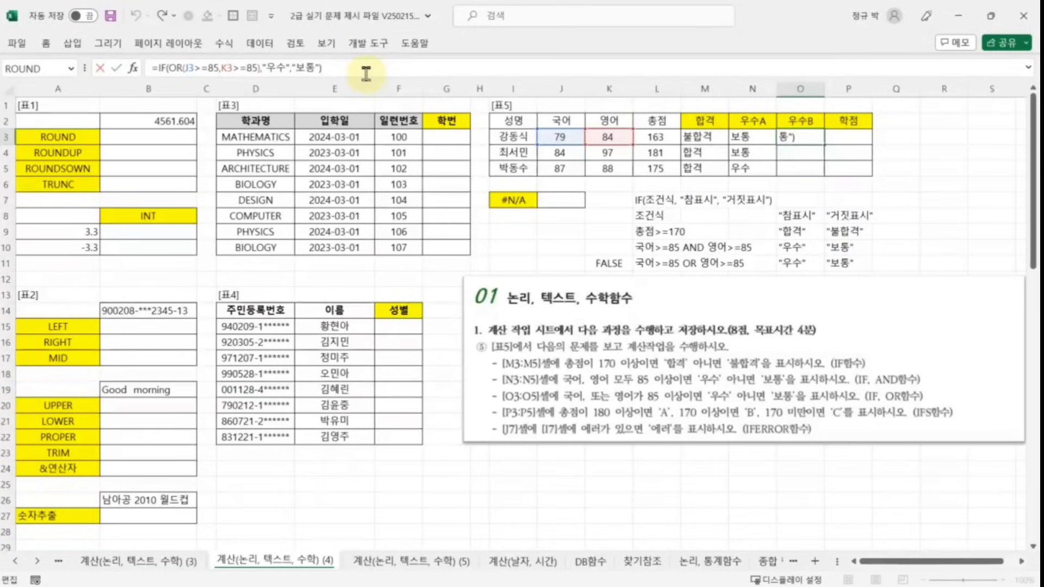
{"action": "key", "text": "Return"}
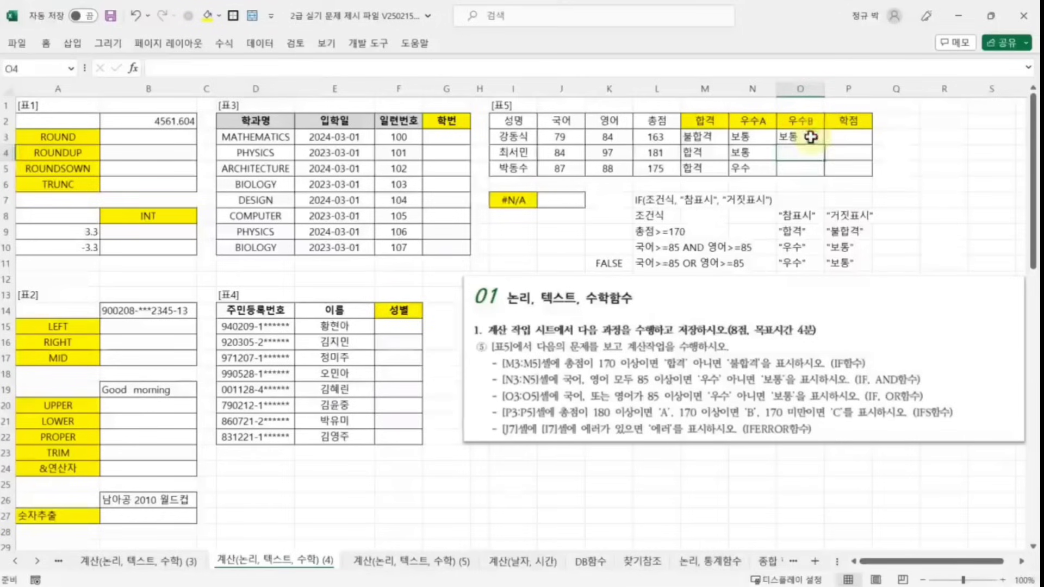
- Fill O3's formula down through O5 and check the formula in the last row
{"action": "left_click", "coordinate": [811, 137]}
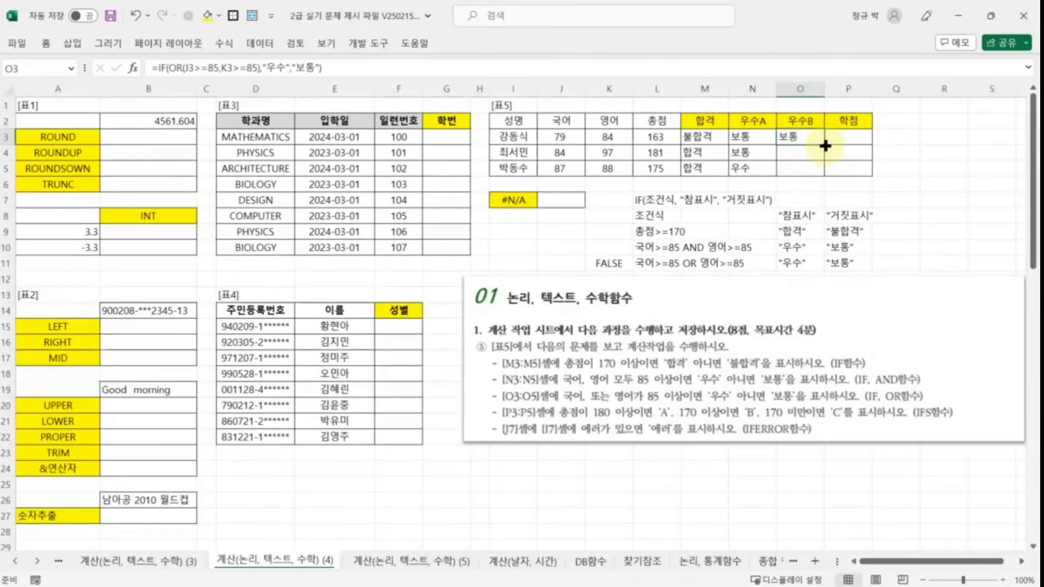
{"action": "left_click_drag", "start_coordinate": [825, 145], "coordinate": [824, 175]}
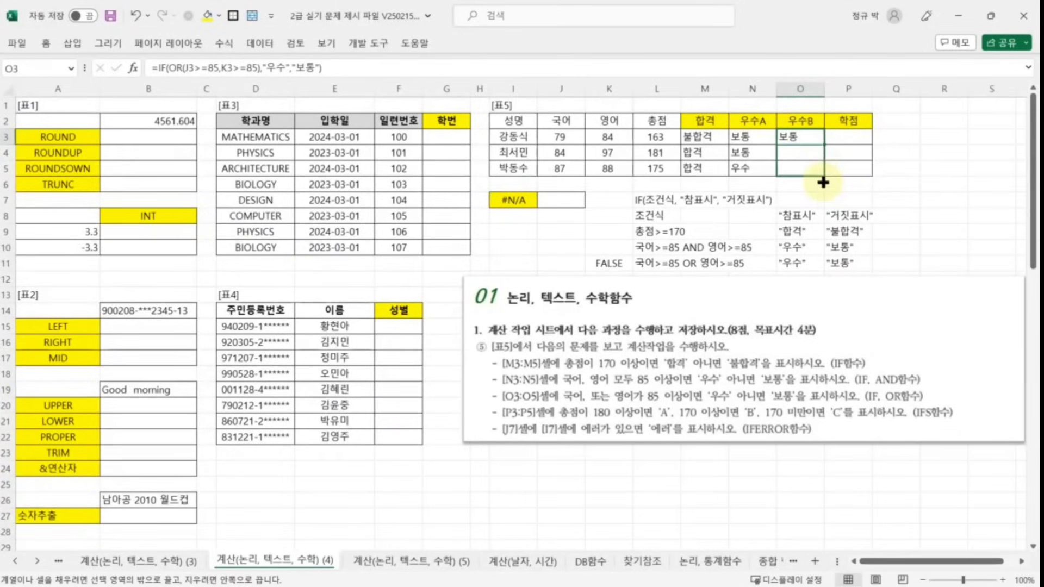
{"action": "left_click", "coordinate": [800, 168]}
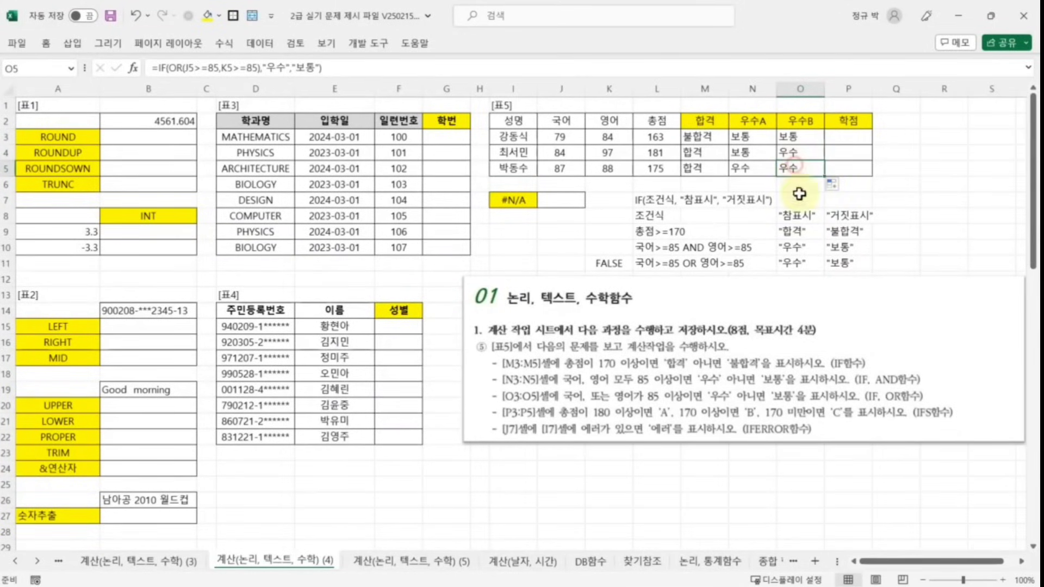
{"action": "left_click", "coordinate": [914, 183]}
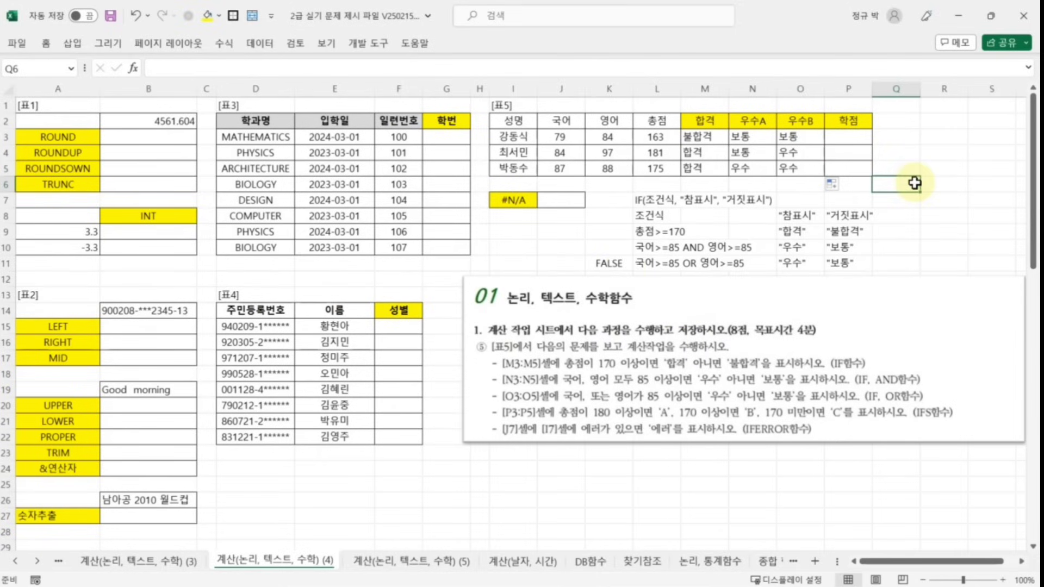
- Clear the helper OR formula from K11
{"action": "left_click", "coordinate": [603, 263]}
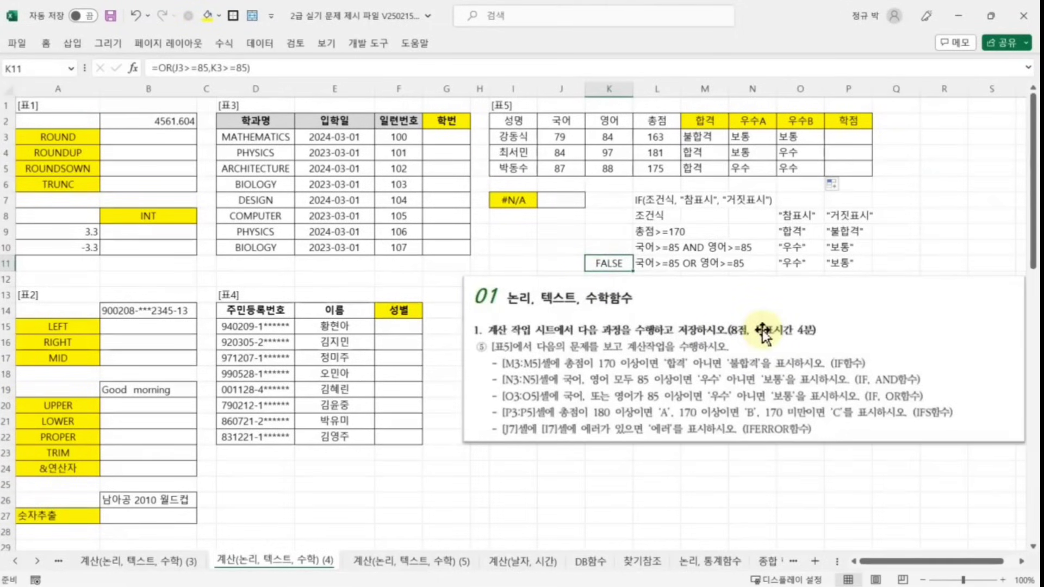
{"action": "key", "text": "Delete"}
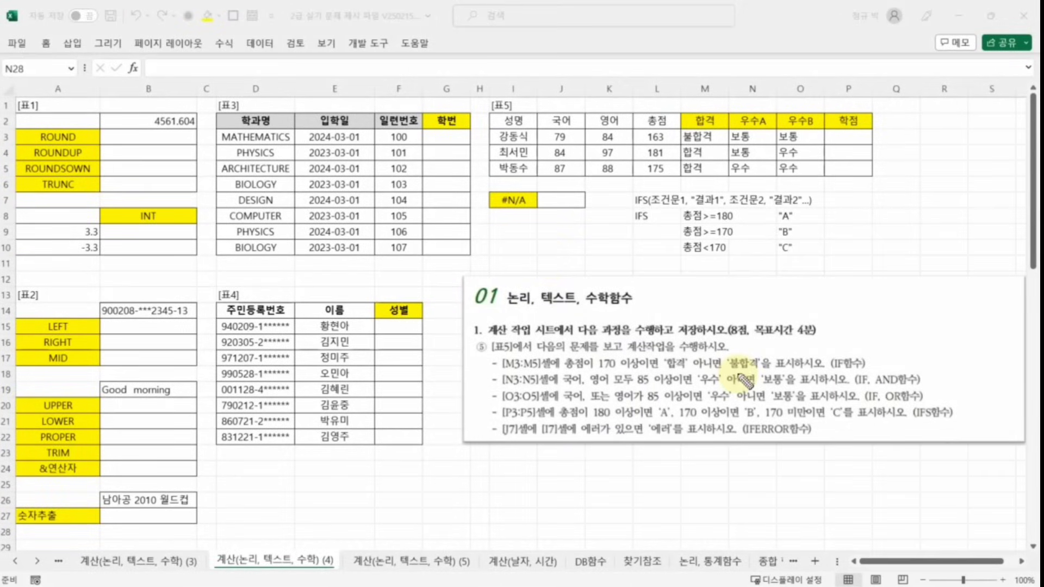
- Examine the IFS requirement for P3:P5 and the syntax note showing repeated condition and result pairs
{"action": "mouse_move", "coordinate": [935, 408]}
{"action": "left_mouse_down"}
{"action": "mouse_move", "coordinate": [916, 418]}
{"action": "mouse_move", "coordinate": [937, 407]}
{"action": "left_mouse_up"}
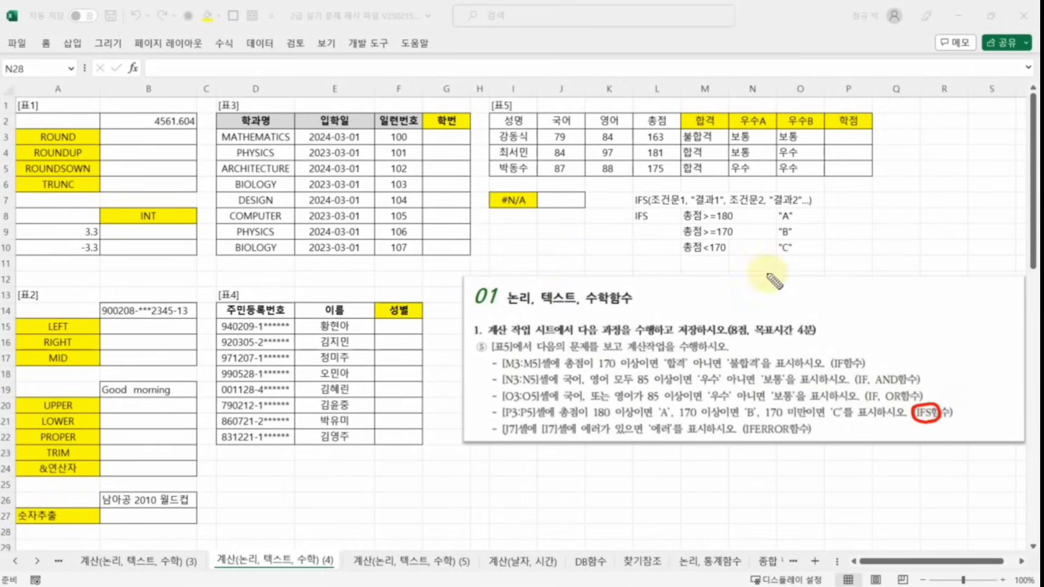
{"action": "mouse_move", "coordinate": [647, 212]}
{"action": "left_mouse_down"}
{"action": "mouse_move", "coordinate": [625, 191]}
{"action": "mouse_move", "coordinate": [655, 184]}
{"action": "mouse_move", "coordinate": [679, 206]}
{"action": "mouse_move", "coordinate": [677, 191]}
{"action": "mouse_move", "coordinate": [669, 212]}
{"action": "mouse_move", "coordinate": [706, 186]}
{"action": "mouse_move", "coordinate": [691, 202]}
{"action": "left_mouse_up"}
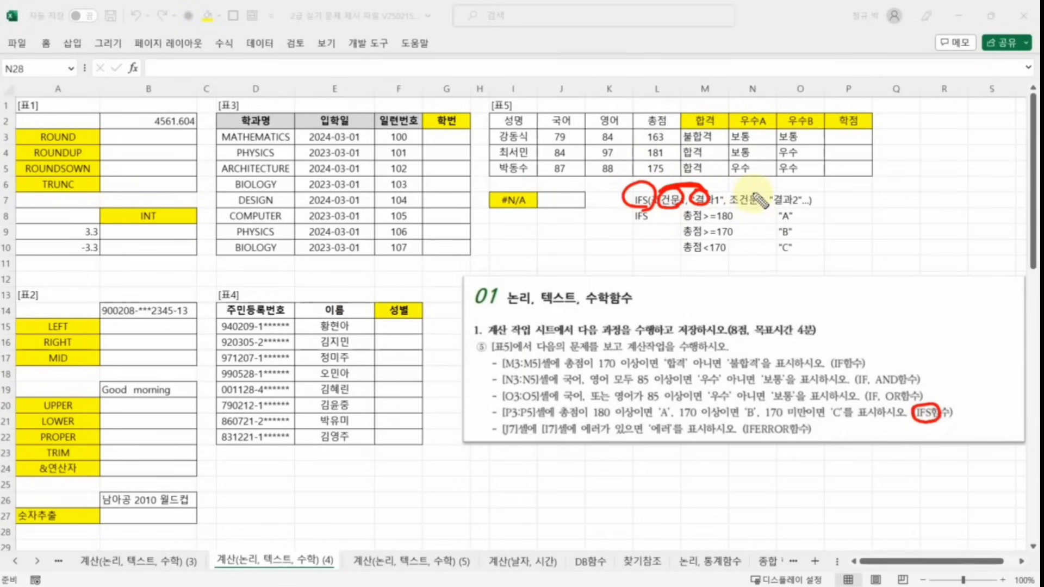
{"action": "mouse_move", "coordinate": [742, 200]}
{"action": "left_mouse_down"}
{"action": "mouse_move", "coordinate": [756, 186]}
{"action": "mouse_move", "coordinate": [768, 202]}
{"action": "mouse_move", "coordinate": [842, 198]}
{"action": "left_mouse_up"}
{"action": "mouse_move", "coordinate": [864, 196]}
{"action": "left_mouse_down"}
{"action": "mouse_move", "coordinate": [862, 204]}
{"action": "mouse_move", "coordinate": [864, 192]}
{"action": "mouse_move", "coordinate": [926, 199]}
{"action": "mouse_move", "coordinate": [903, 195]}
{"action": "left_mouse_up"}
{"action": "mouse_move", "coordinate": [924, 198]}
{"action": "left_mouse_down"}
{"action": "mouse_move", "coordinate": [937, 189]}
{"action": "mouse_move", "coordinate": [987, 206]}
{"action": "left_mouse_up"}
{"action": "left_click", "coordinate": [946, 202]}
{"action": "left_click", "coordinate": [956, 202]}
{"action": "left_click", "coordinate": [965, 203]}
{"action": "left_click", "coordinate": [976, 203]}
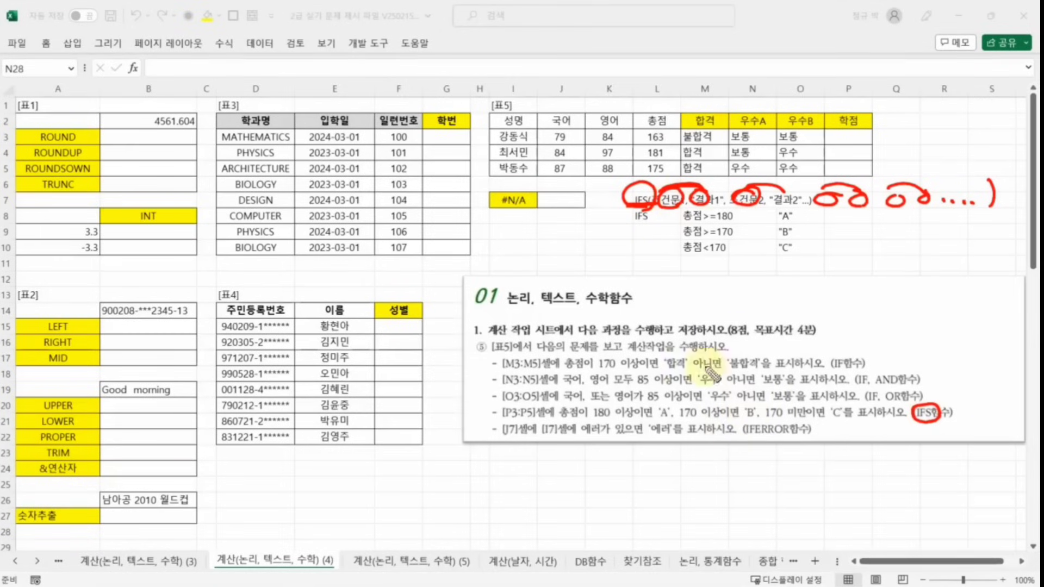
- Review the 학점 grading rules and match each 총점 condition to its result A, B or C
{"action": "left_click_drag", "start_coordinate": [593, 418], "coordinate": [675, 418]}
{"action": "left_click_drag", "start_coordinate": [741, 418], "coordinate": [702, 417]}
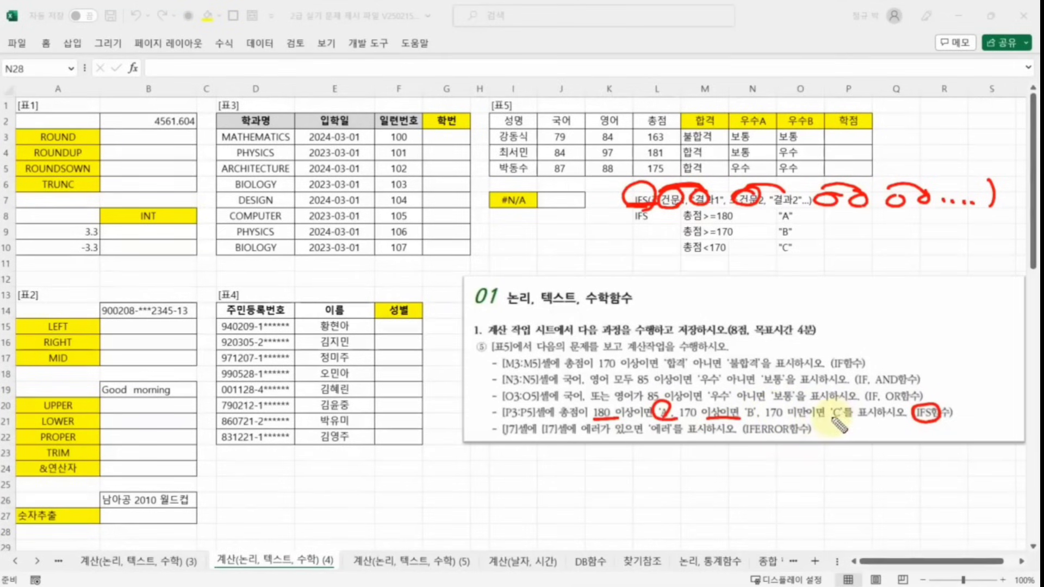
{"action": "left_click_drag", "start_coordinate": [829, 419], "coordinate": [846, 418]}
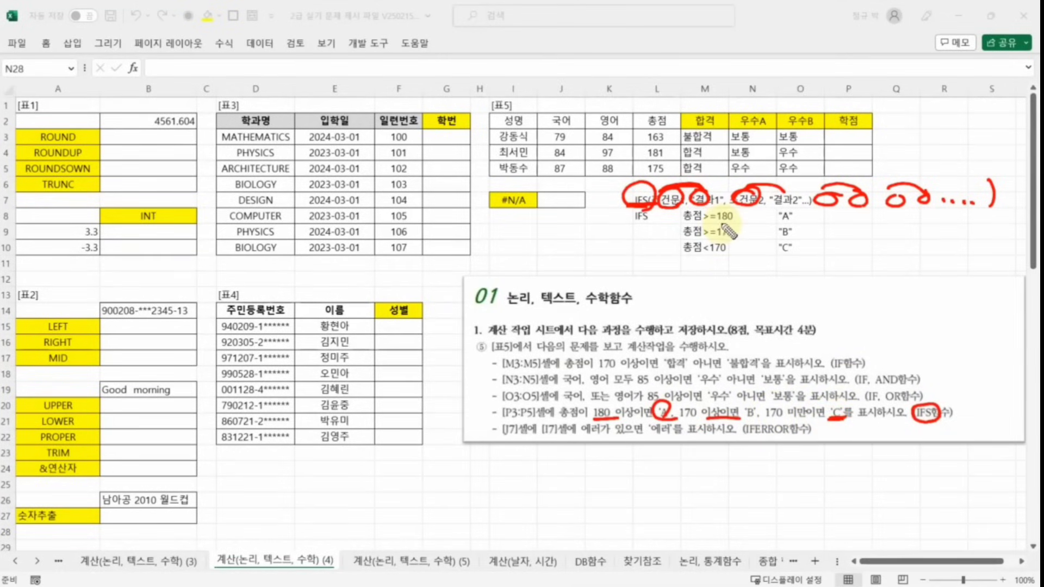
{"action": "mouse_move", "coordinate": [725, 211]}
{"action": "left_mouse_down"}
{"action": "mouse_move", "coordinate": [677, 220]}
{"action": "mouse_move", "coordinate": [794, 214]}
{"action": "mouse_move", "coordinate": [771, 232]}
{"action": "mouse_move", "coordinate": [799, 233]}
{"action": "left_mouse_up"}
{"action": "left_click_drag", "start_coordinate": [682, 254], "coordinate": [725, 253]}
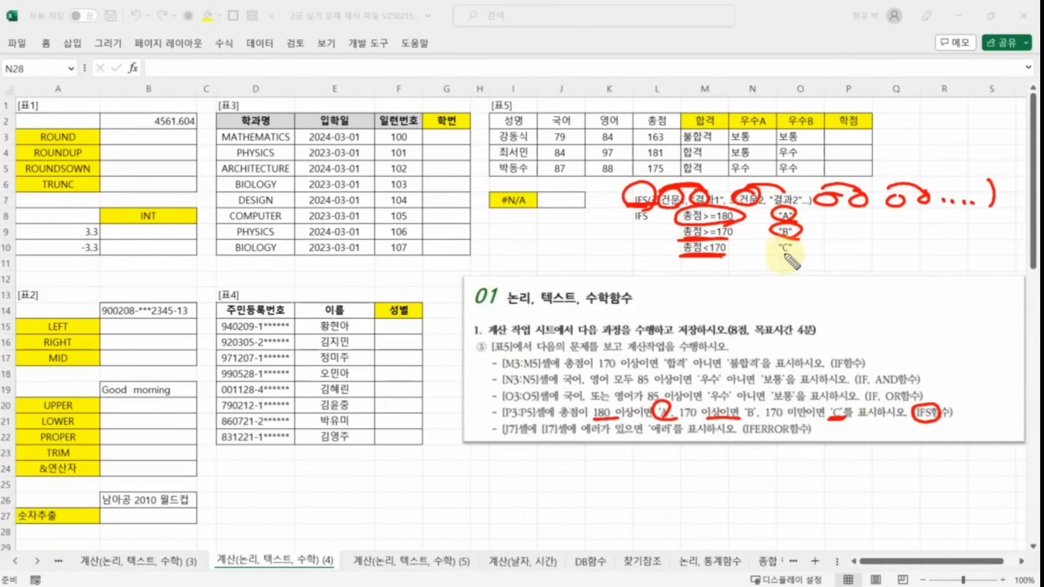
{"action": "left_click_drag", "start_coordinate": [799, 240], "coordinate": [798, 245]}
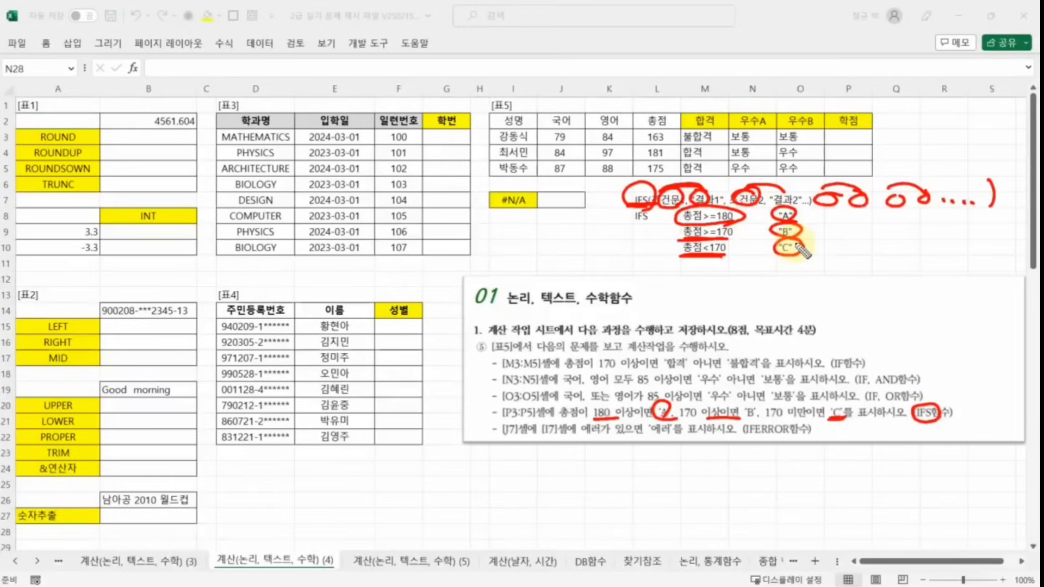
- Start an IFS formula in P3 and open its function arguments, placed clear of 표5
{"action": "left_click", "coordinate": [846, 137]}
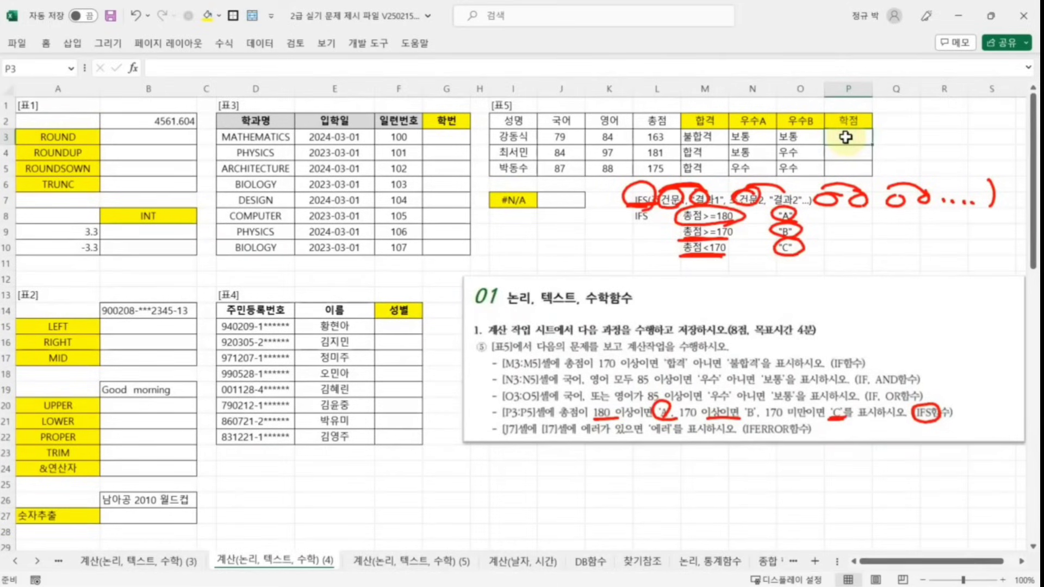
{"action": "left_click", "coordinate": [195, 65]}
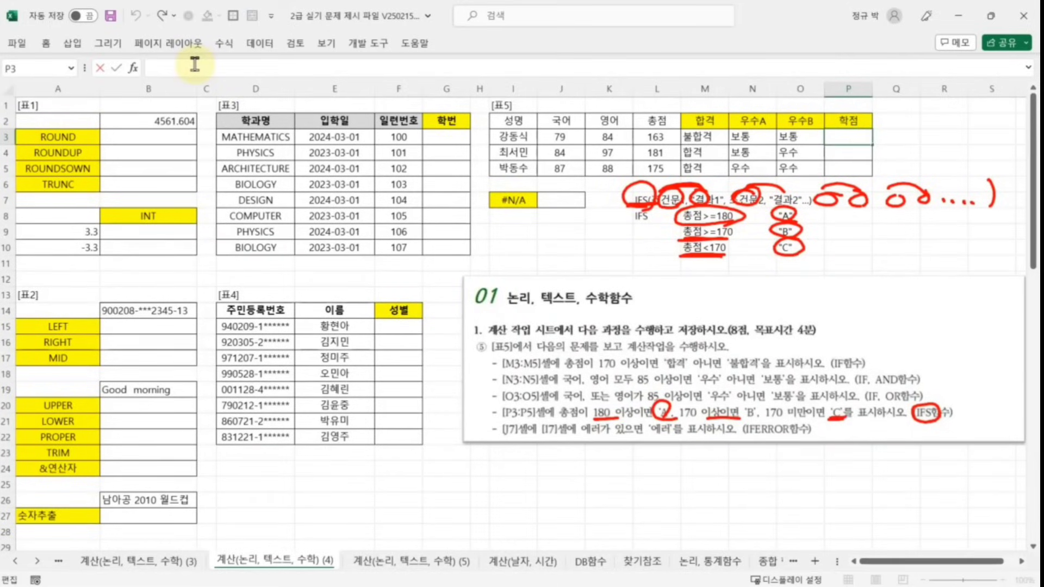
{"action": "type", "text": "=IFS"}
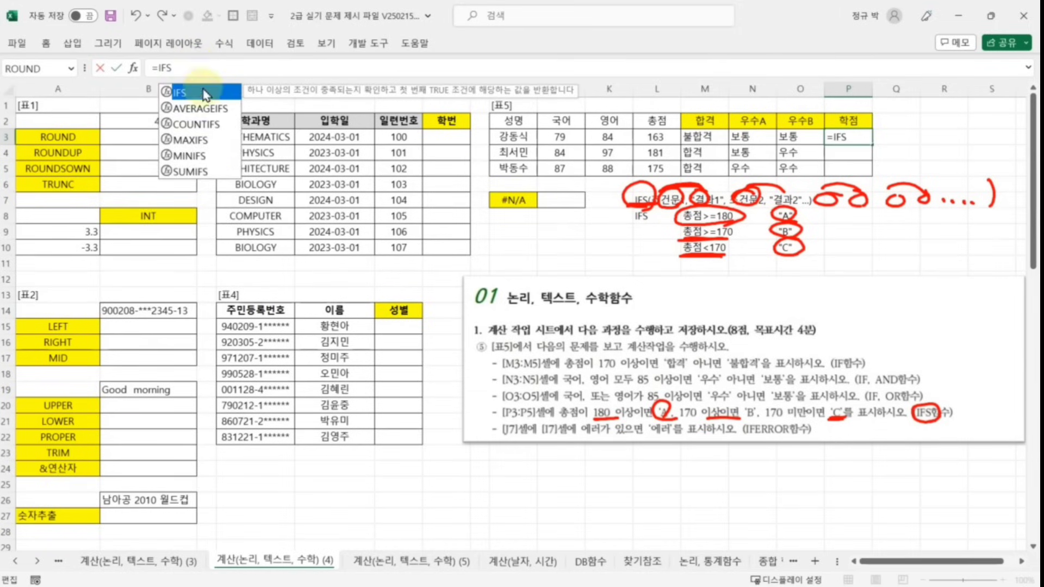
{"action": "double_click", "coordinate": [173, 92]}
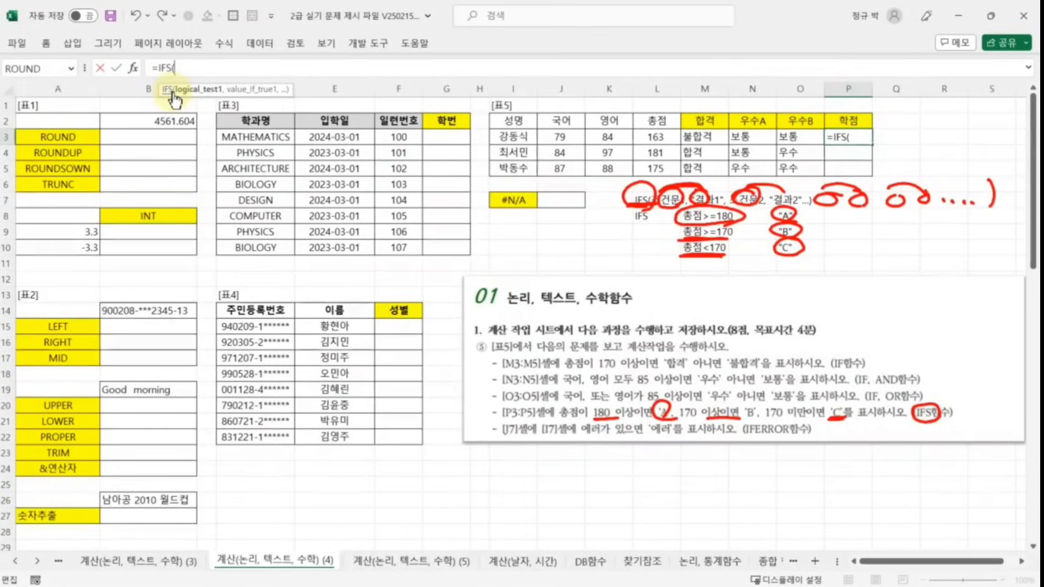
{"action": "left_click", "coordinate": [133, 68]}
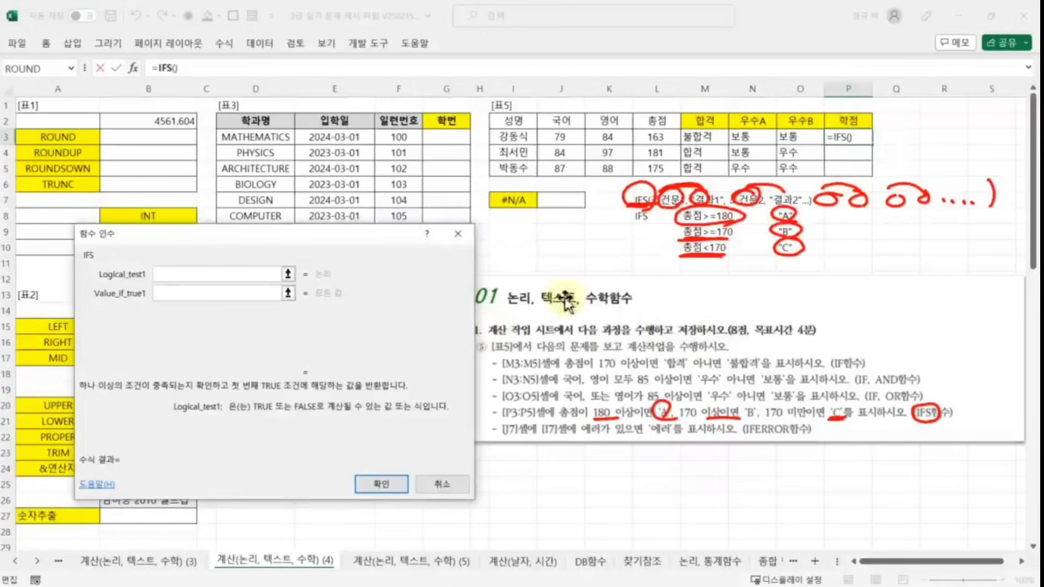
{"action": "left_click_drag", "start_coordinate": [413, 264], "coordinate": [492, 277]}
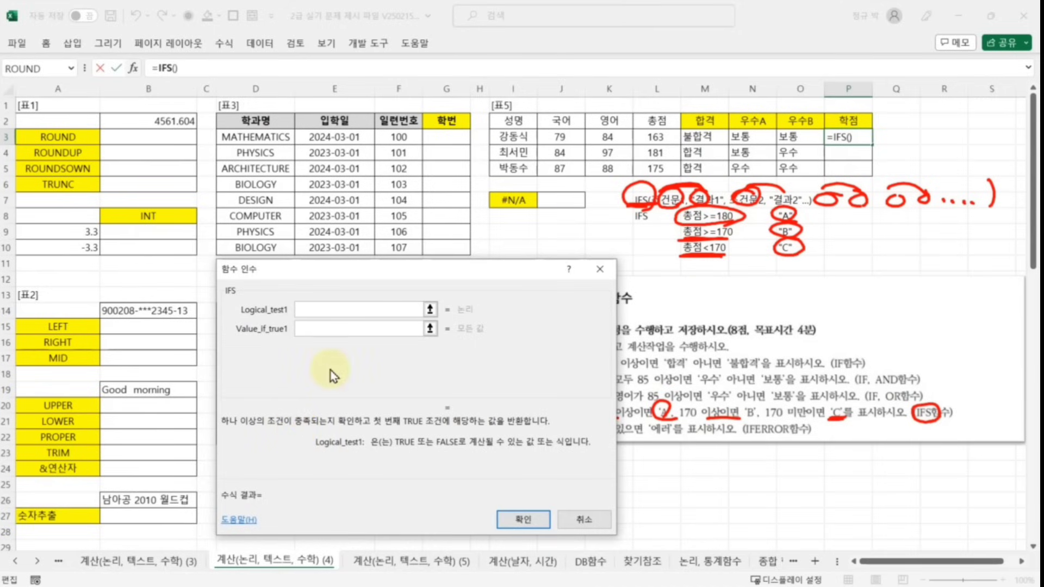
{"action": "left_click_drag", "start_coordinate": [368, 276], "coordinate": [303, 270]}
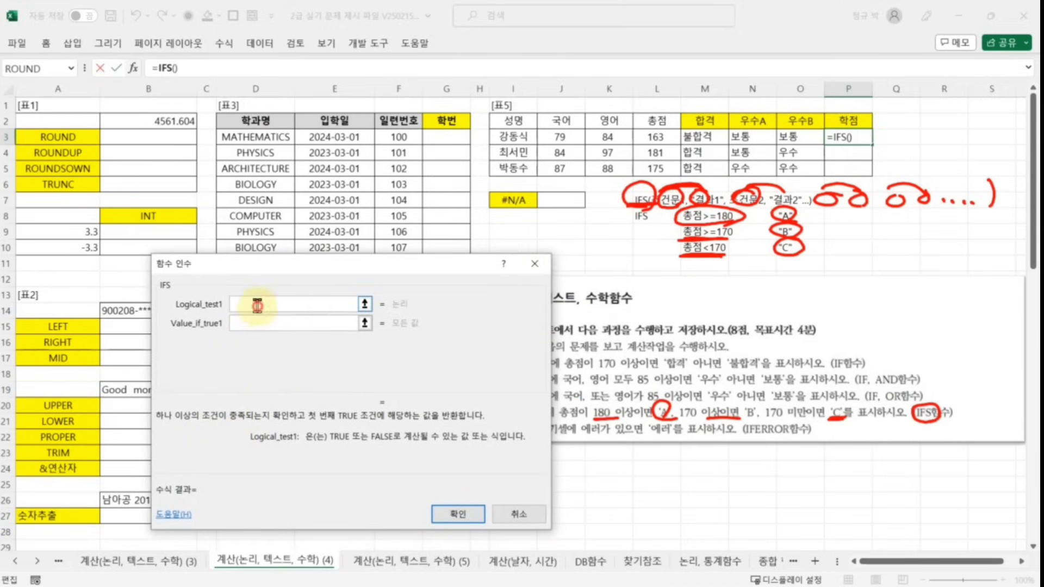
- Set the first IFS condition to L3>=180 with the result "A"
{"action": "left_click", "coordinate": [660, 137]}
{"action": "type", "text": ">="}
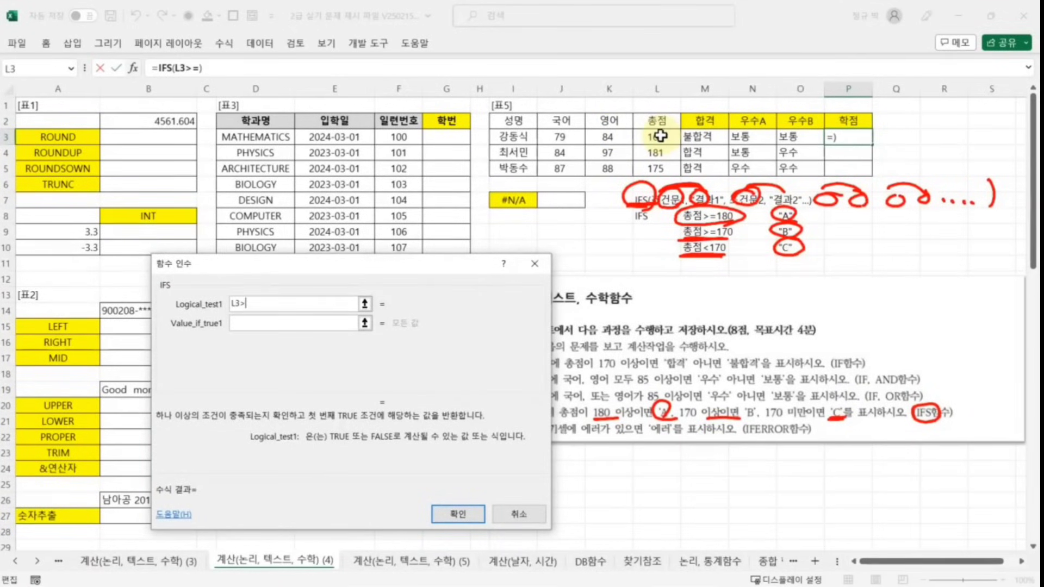
{"action": "type", "text": "180"}
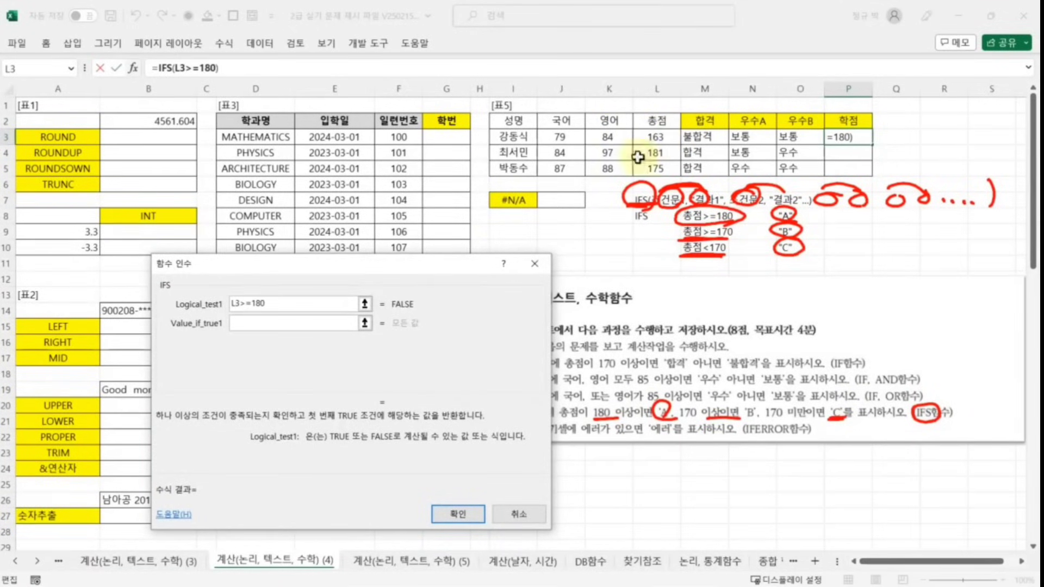
{"action": "left_click", "coordinate": [280, 325]}
{"action": "type", "text": "\""}
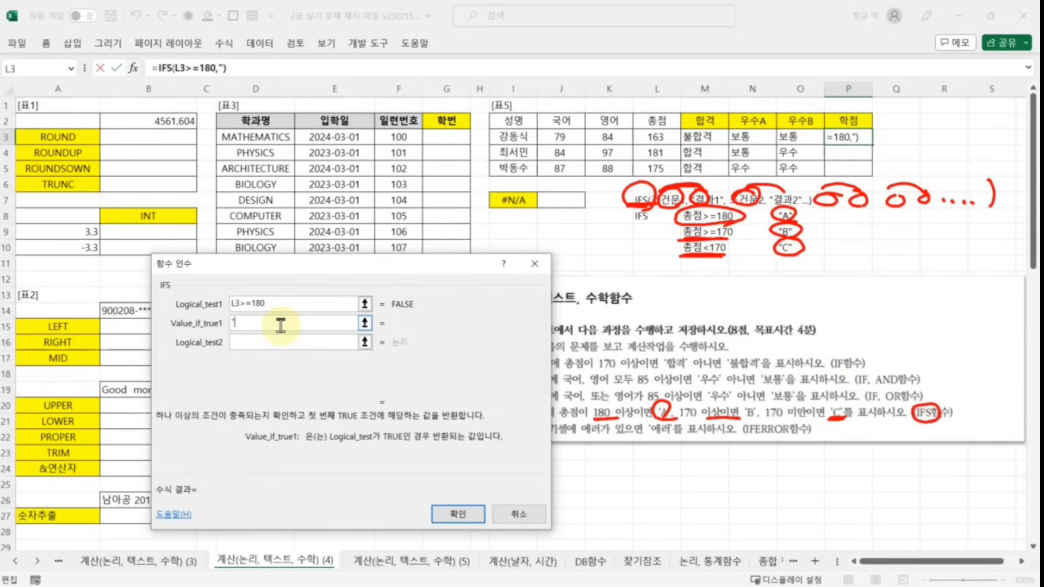
{"action": "type", "text": "ㅁ\""}
{"action": "type", "text": "A"}
{"action": "key", "text": "BackSpace"}
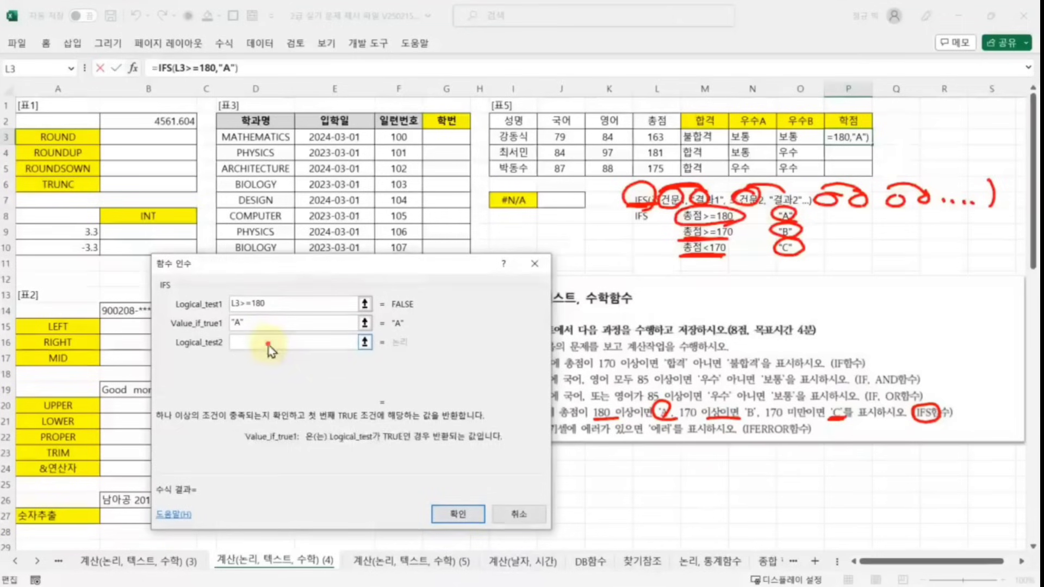
- Add the second IFS condition L3>=170 with the result "B"
{"action": "left_click", "coordinate": [268, 343]}
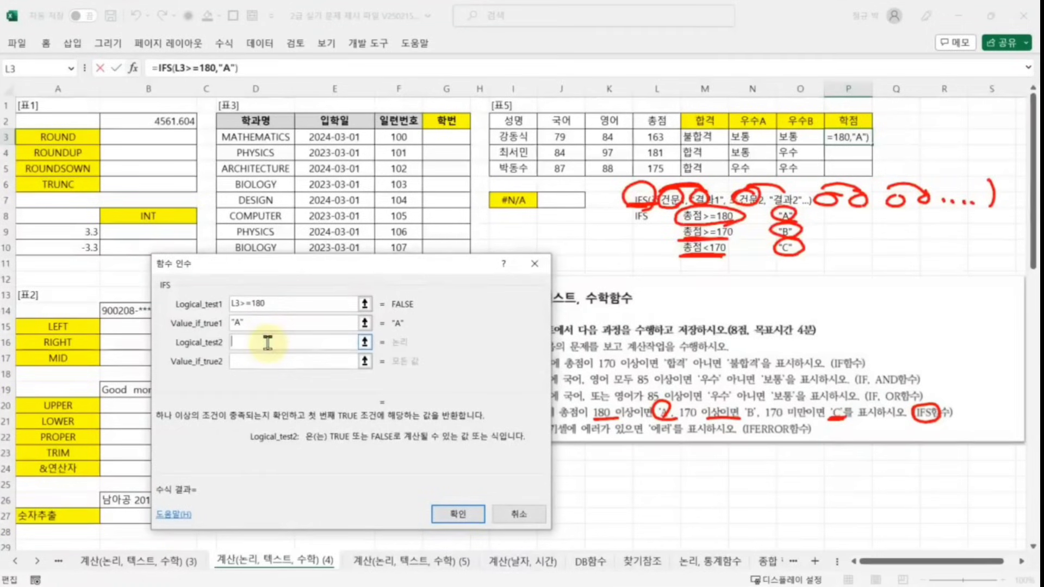
{"action": "left_click", "coordinate": [658, 137]}
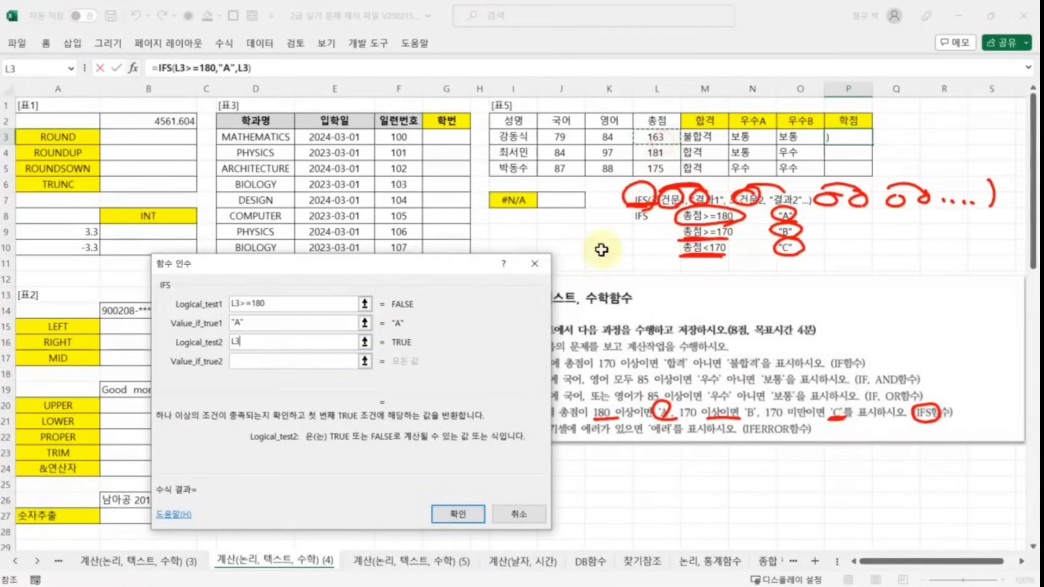
{"action": "type", "text": ">"}
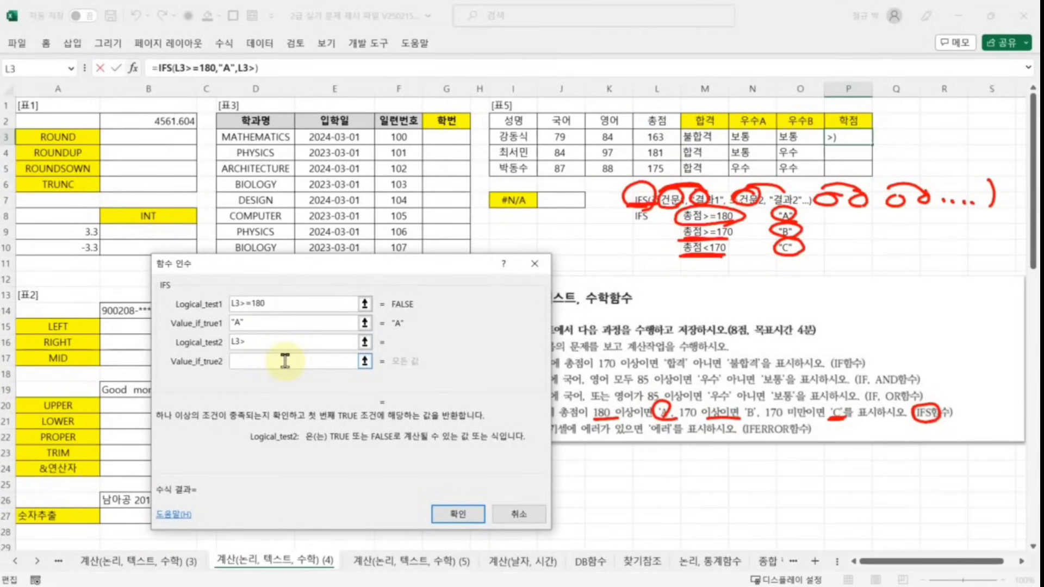
{"action": "type", "text": "=170"}
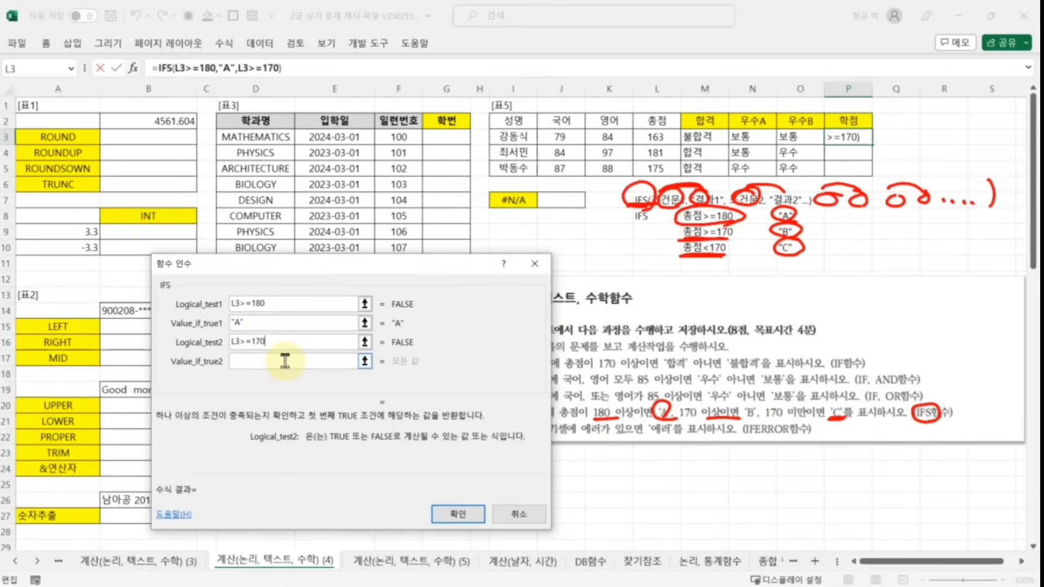
{"action": "left_click", "coordinate": [267, 361]}
{"action": "type", "text": "\""}
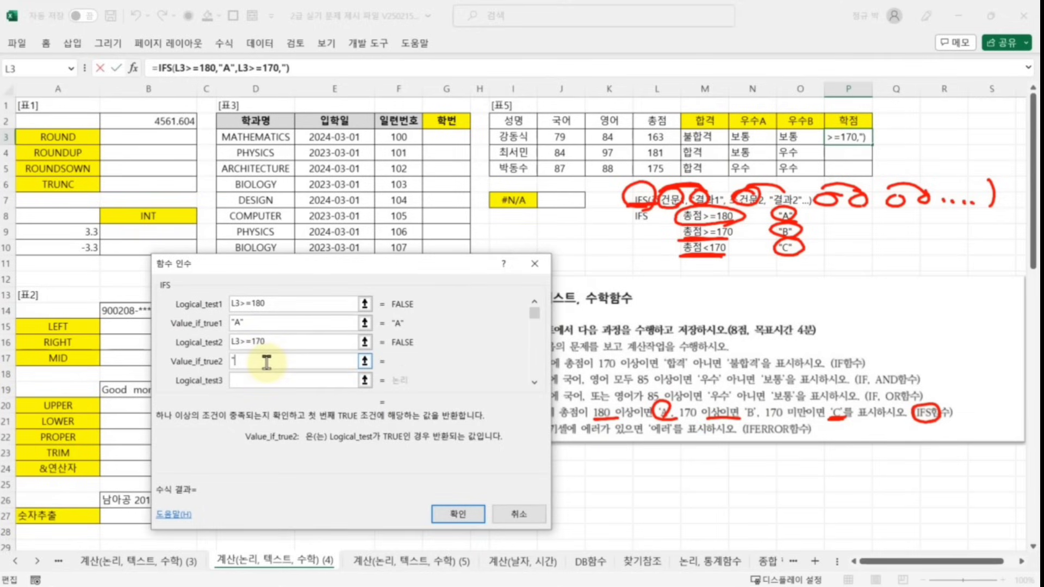
{"action": "type", "text": "ㅠ"}
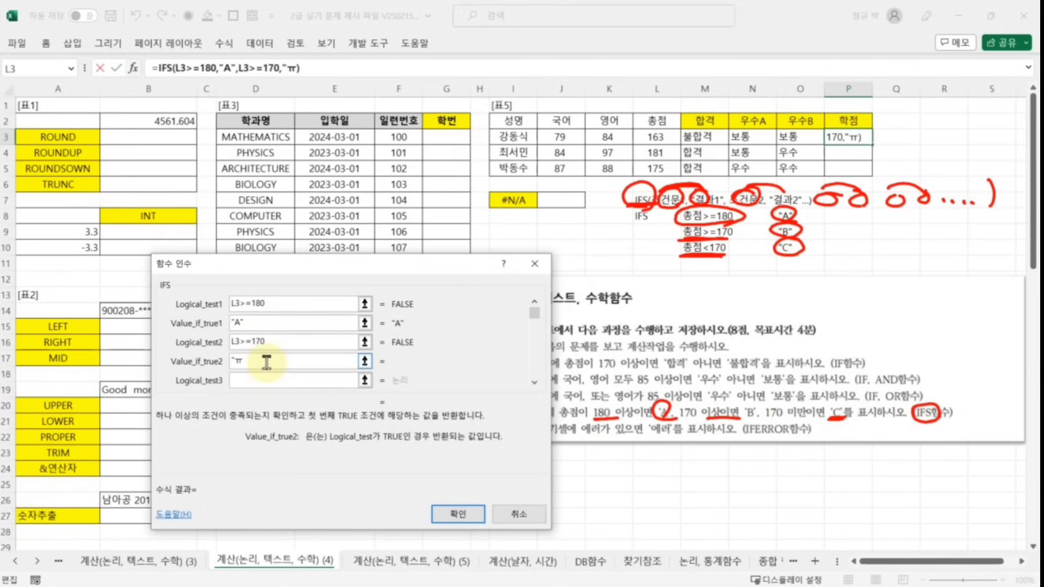
{"action": "key", "text": "BackSpace"}
{"action": "type", "text": "B\""}
- Add the third IFS condition L3<170 with the result "C", and enter the formula in P3
{"action": "left_click", "coordinate": [257, 380]}
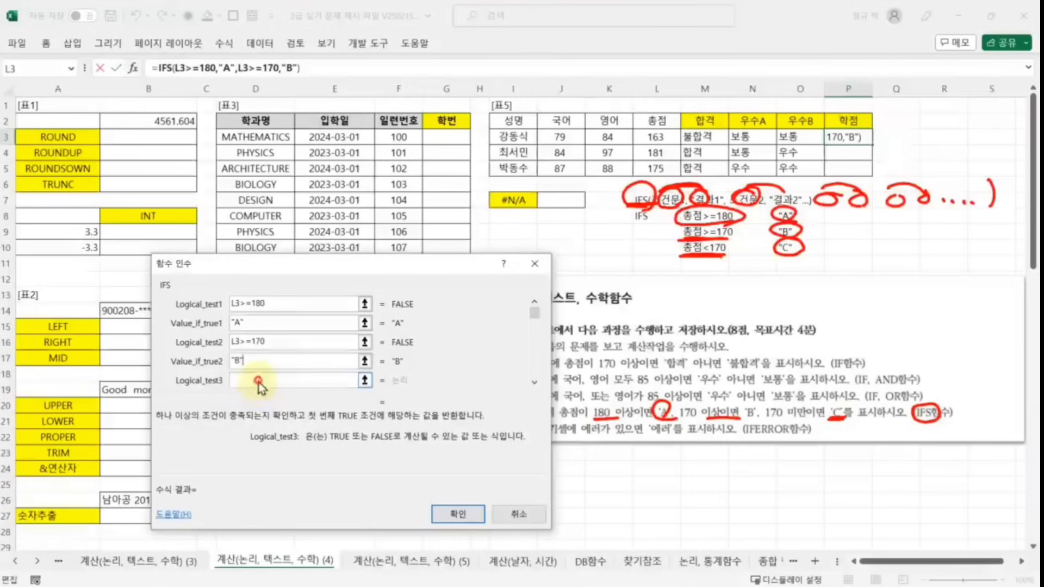
{"action": "left_click", "coordinate": [656, 137]}
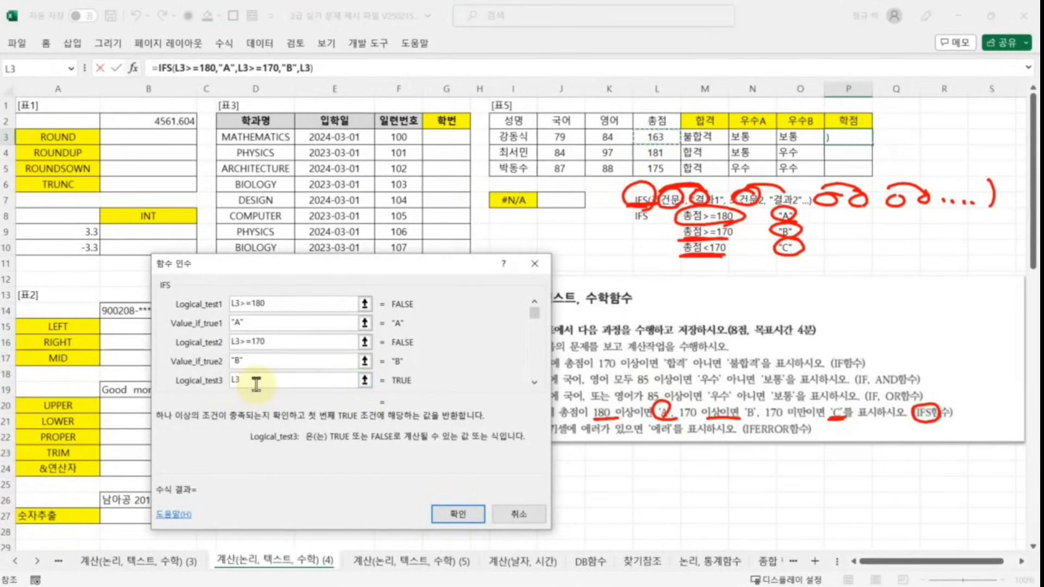
{"action": "type", "text": "<170"}
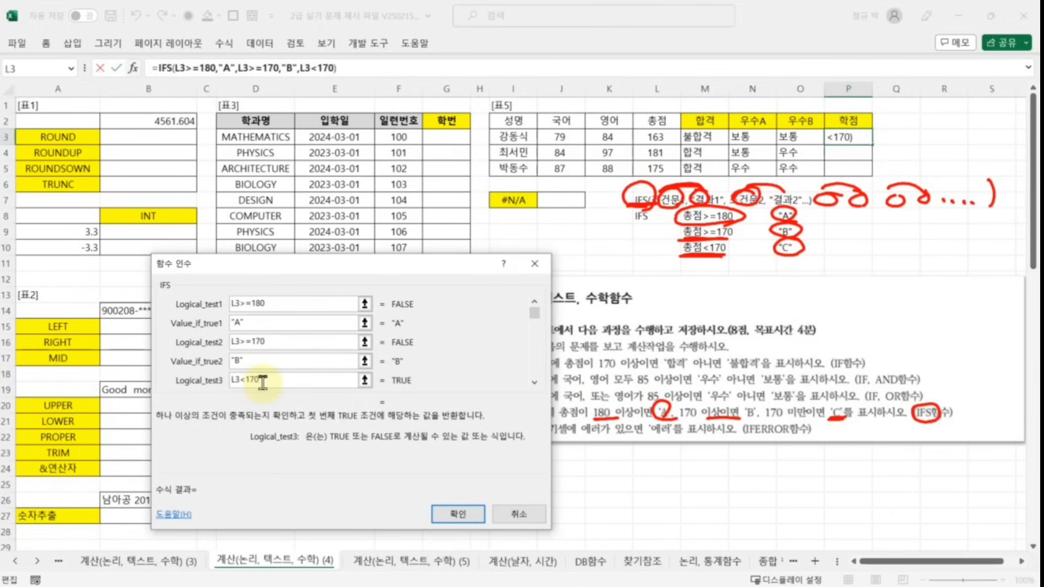
{"action": "key", "text": "Tab"}
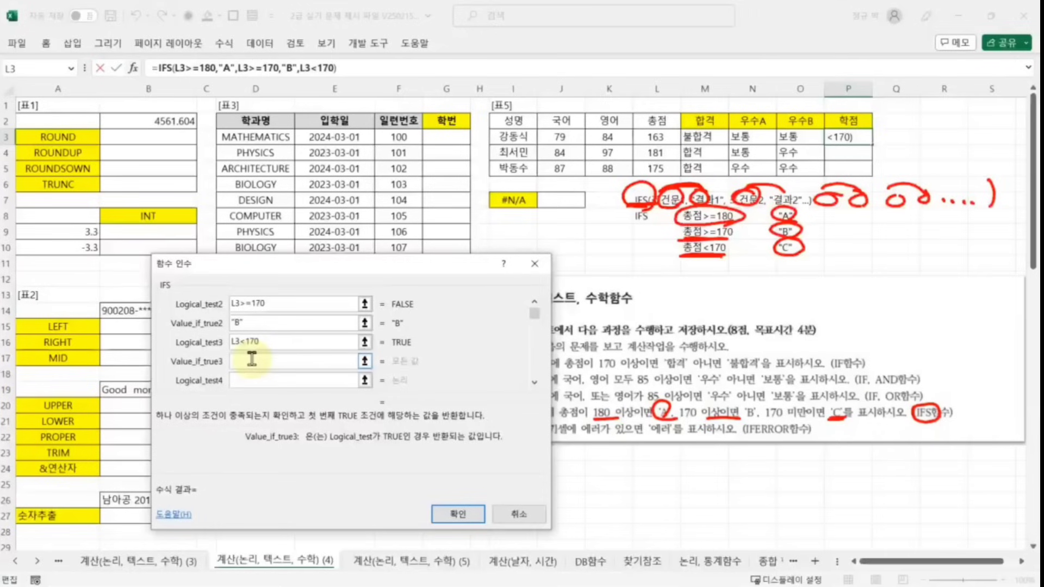
{"action": "type", "text": "\""}
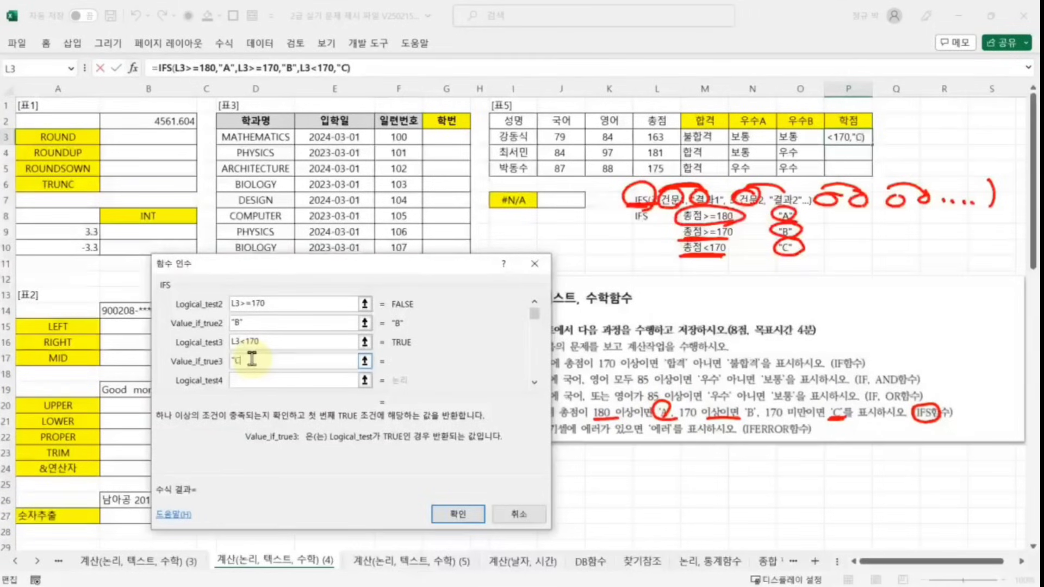
{"action": "type", "text": "C\""}
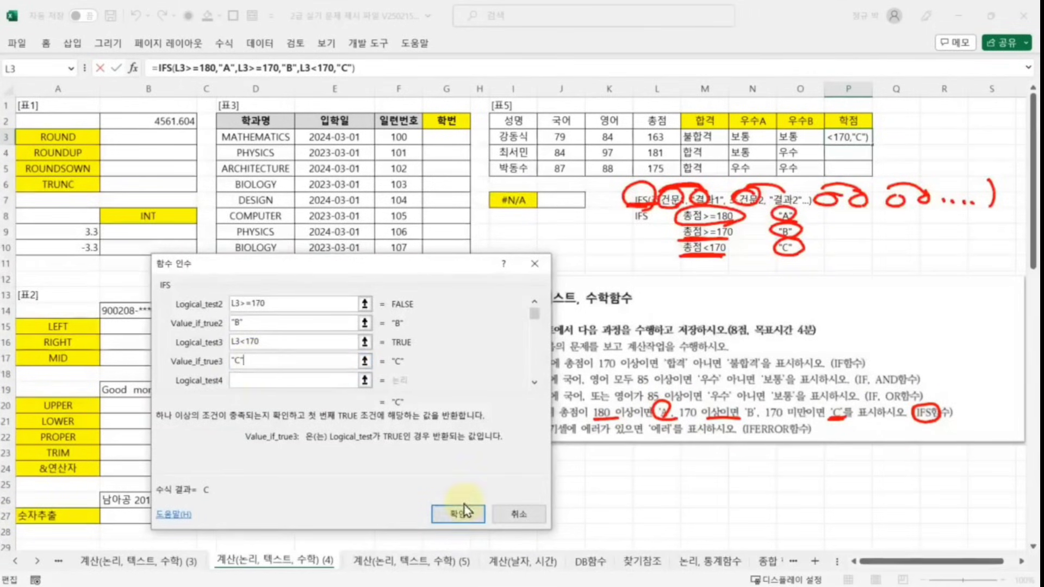
{"action": "left_click", "coordinate": [462, 519]}
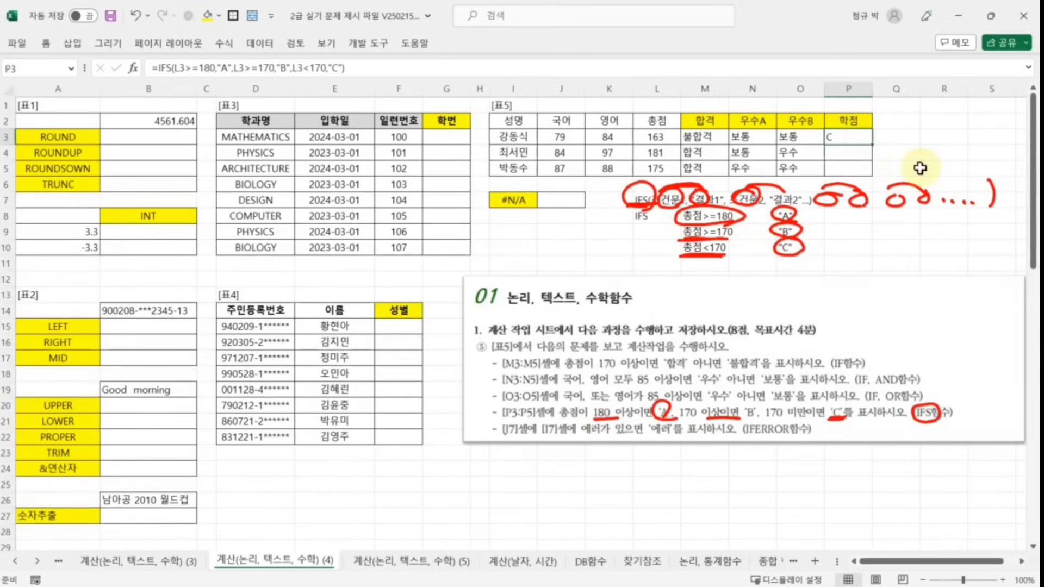
- Fill P3's IFS formula down through P5 and check the grades against the 총점 values
{"action": "left_click_drag", "start_coordinate": [872, 144], "coordinate": [875, 177]}
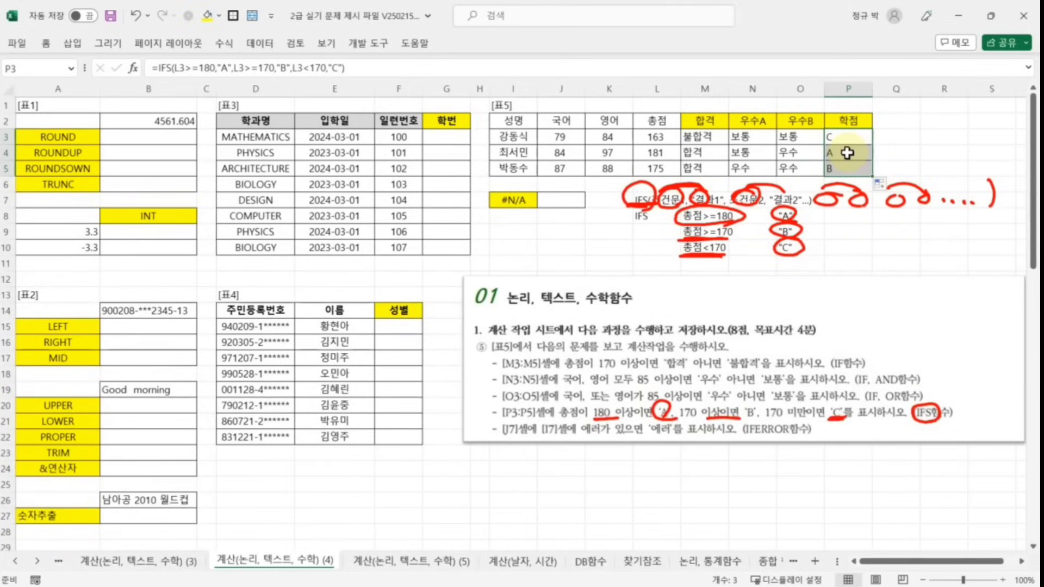
{"action": "key", "text": "Down"}
{"action": "left_click", "coordinate": [851, 171]}
{"action": "left_click", "coordinate": [857, 137]}
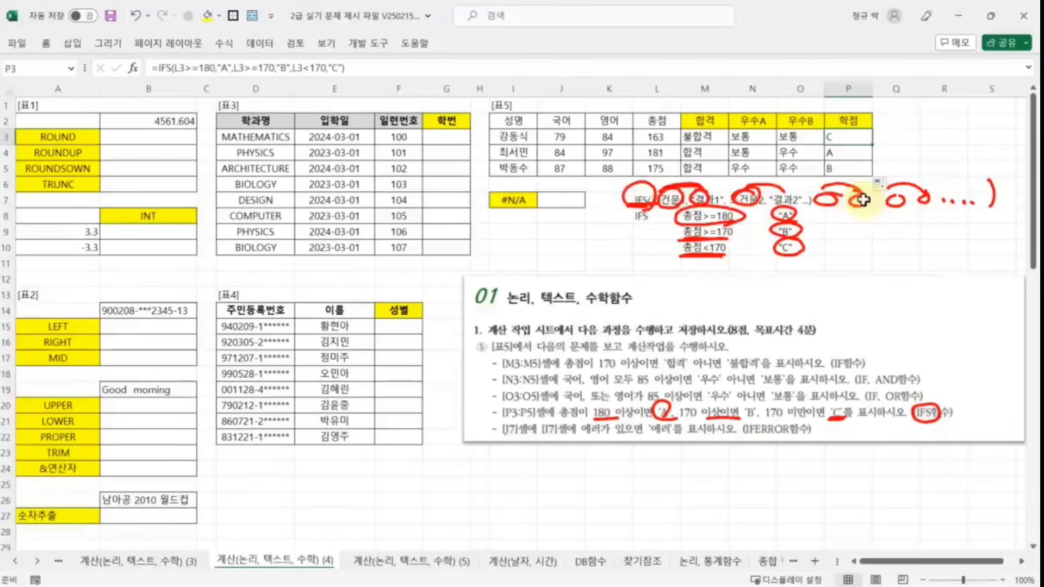
{"action": "left_click", "coordinate": [650, 155]}
{"action": "left_click", "coordinate": [656, 170]}
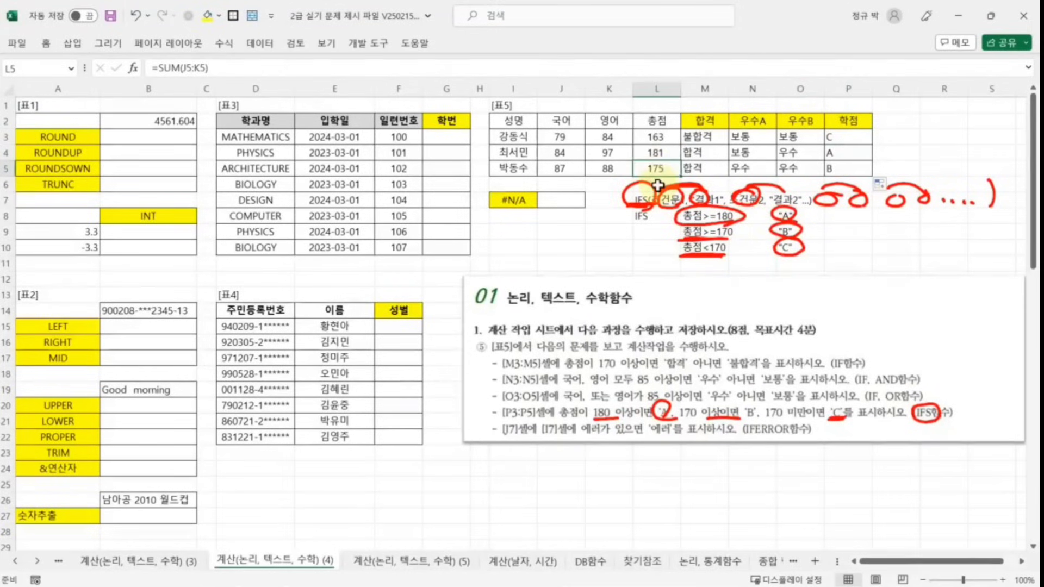
{"action": "left_click", "coordinate": [661, 136]}
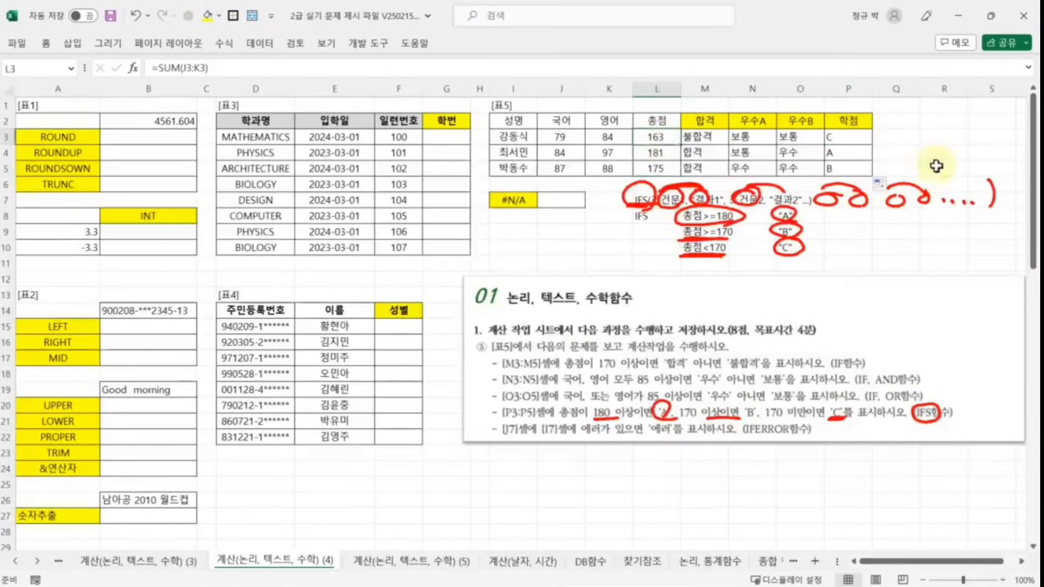
{"action": "left_click_drag", "start_coordinate": [844, 141], "coordinate": [848, 169]}
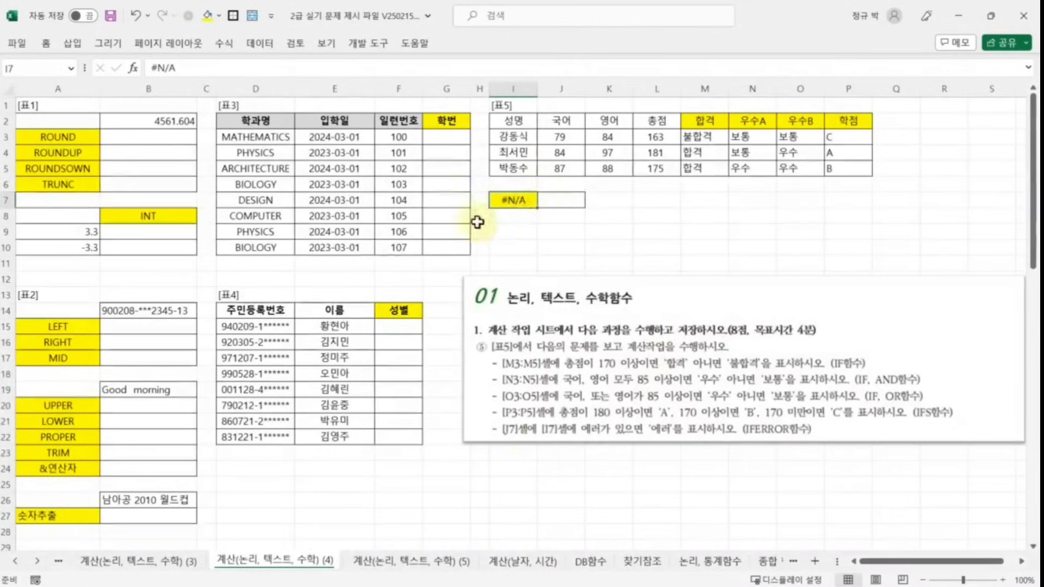
{"action": "left_click", "coordinate": [559, 202]}
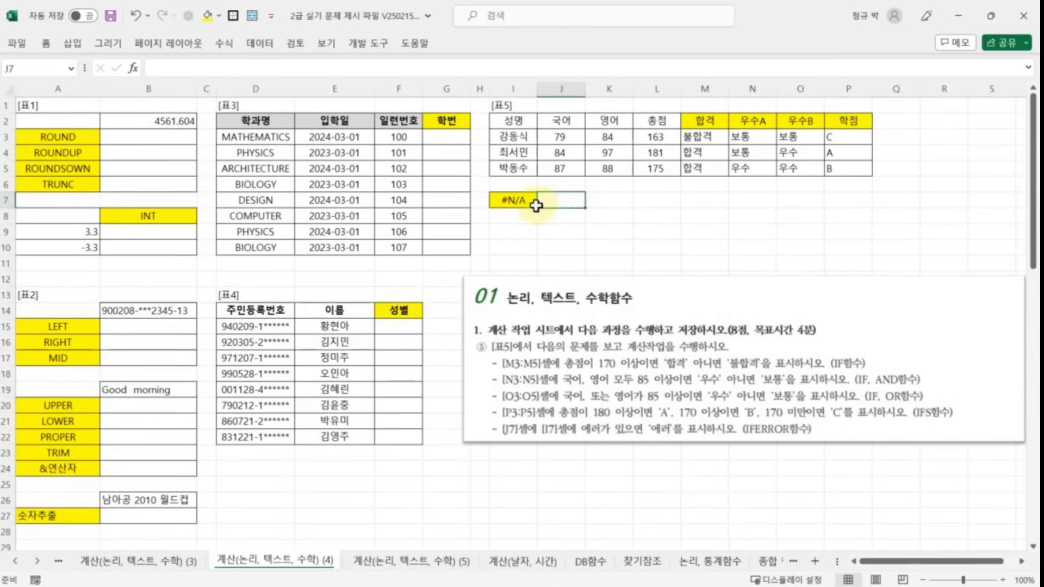
{"action": "left_click", "coordinate": [514, 201]}
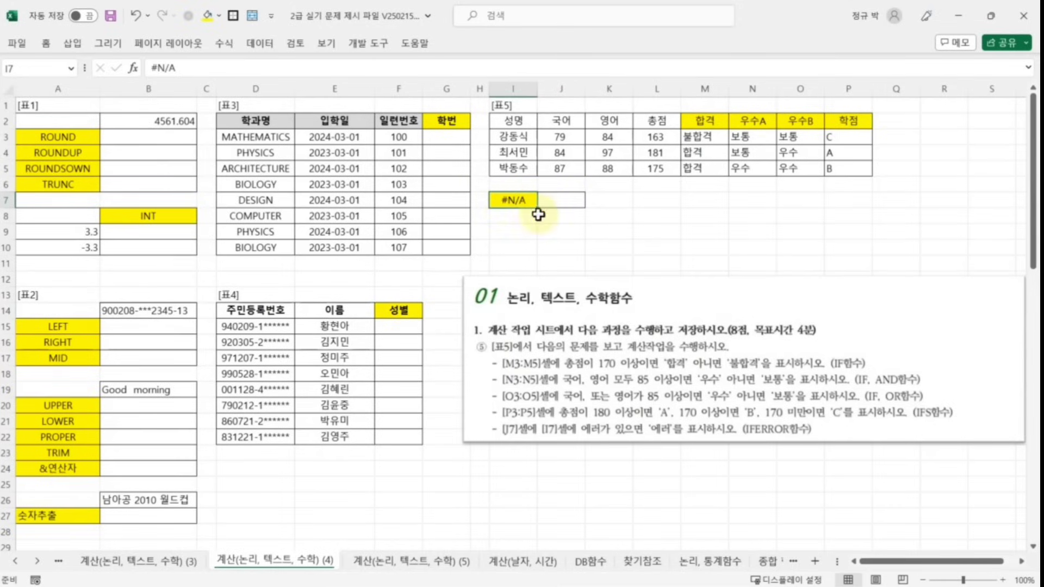
{"action": "left_click", "coordinate": [557, 203]}
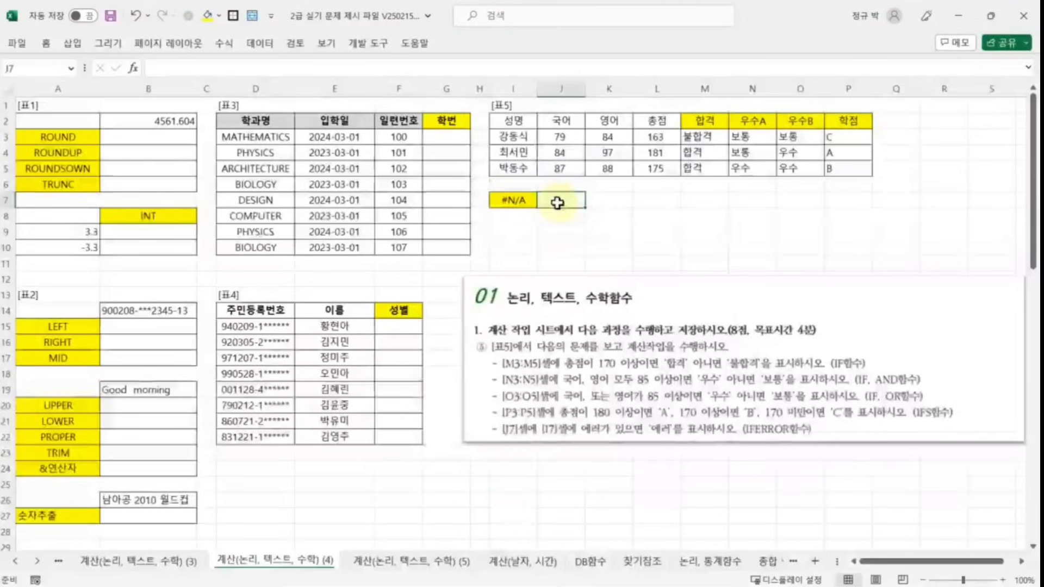
{"action": "left_click", "coordinate": [575, 2]}
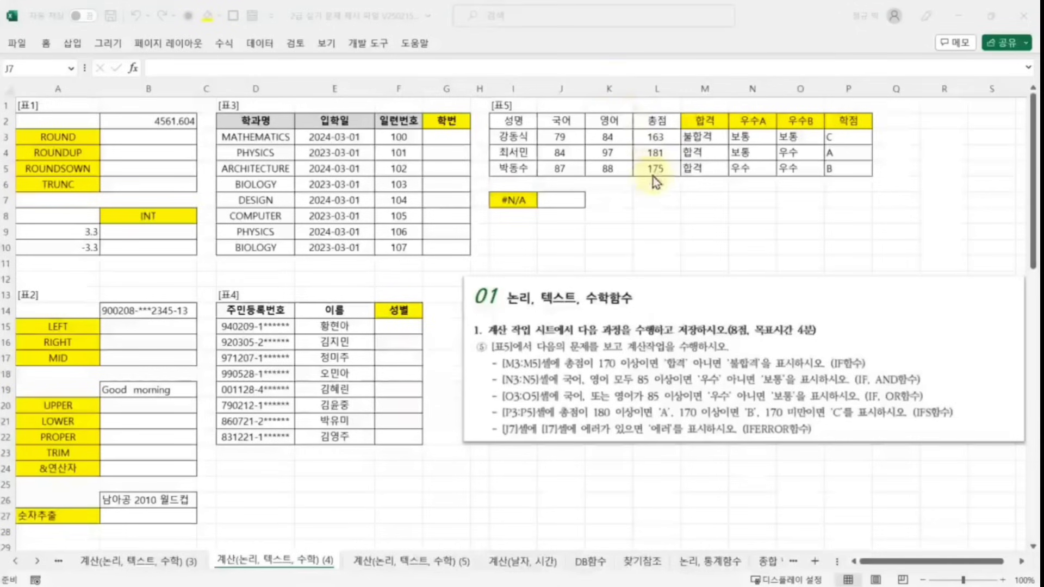
- Start an IFERROR formula in J7 and open its function arguments
{"action": "left_click", "coordinate": [566, 201]}
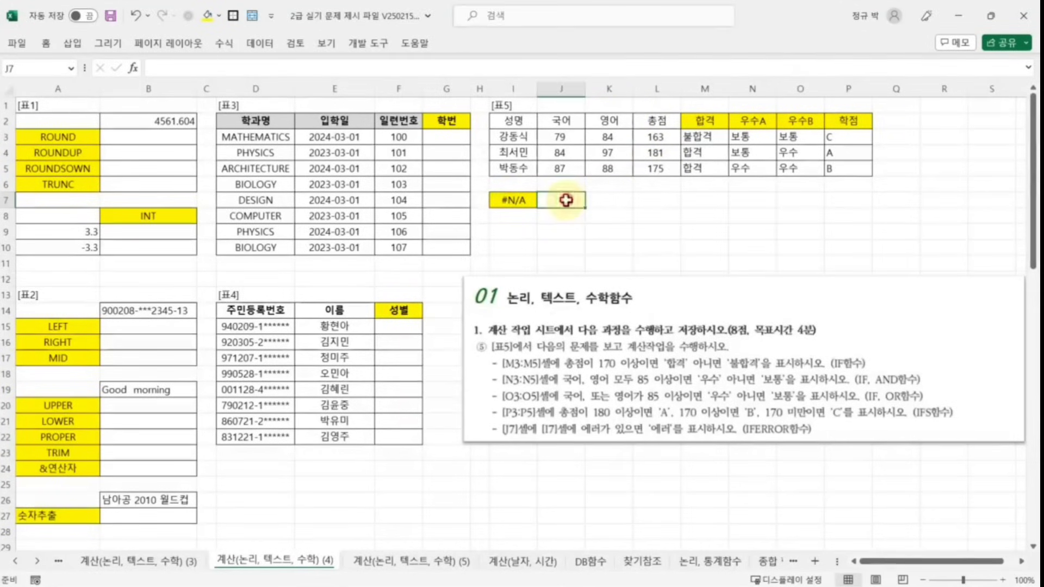
{"action": "left_click", "coordinate": [174, 67]}
{"action": "type", "text": "="}
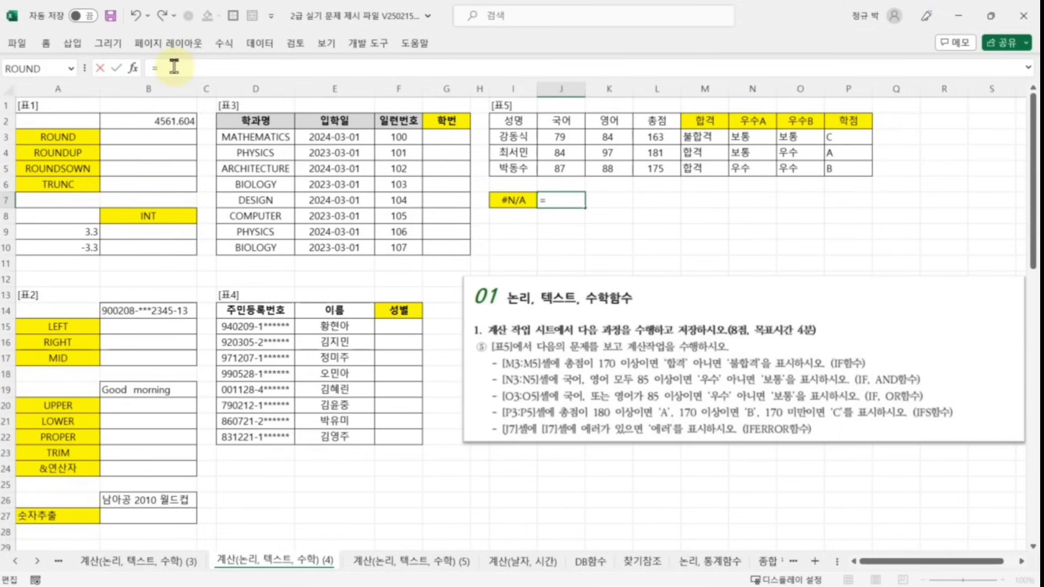
{"action": "type", "text": "IFE"}
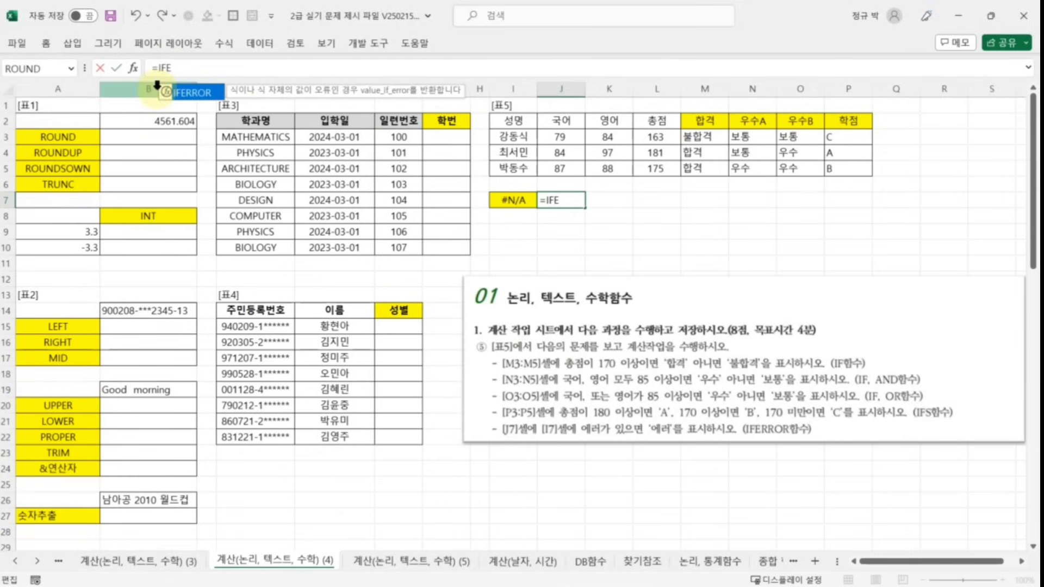
{"action": "double_click", "coordinate": [182, 95]}
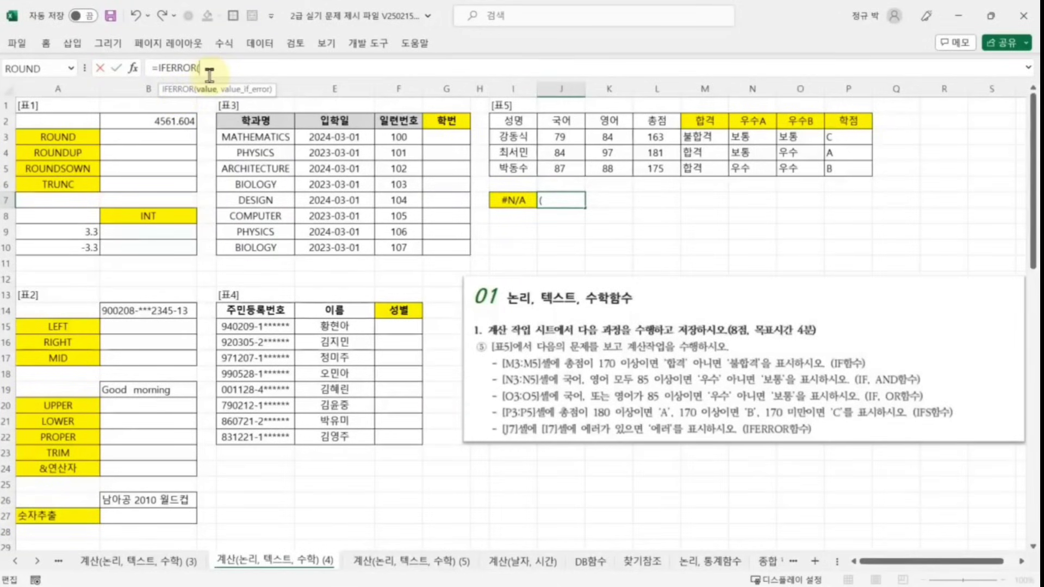
{"action": "left_click", "coordinate": [133, 67]}
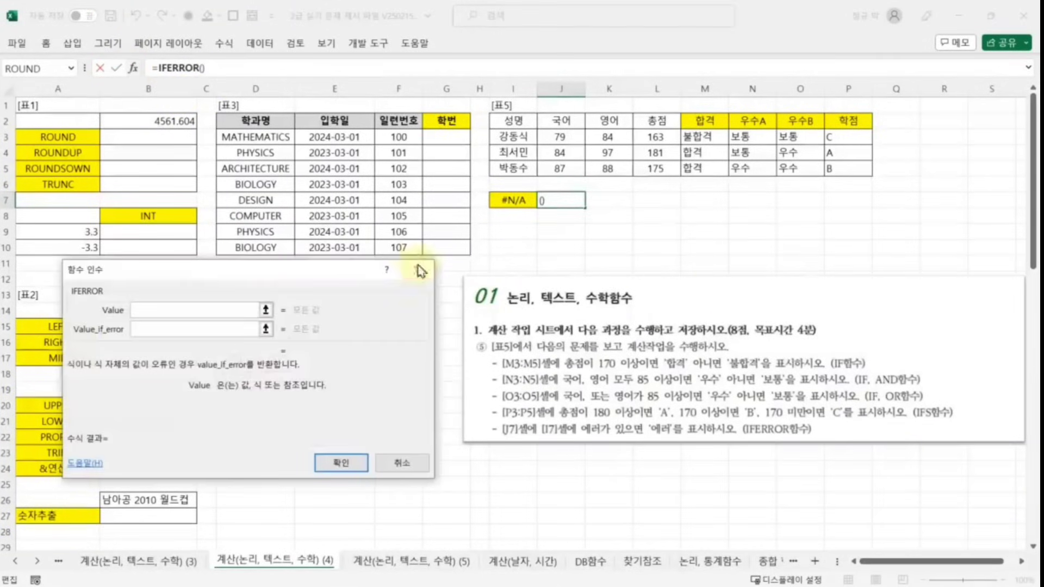
{"action": "left_click_drag", "start_coordinate": [403, 272], "coordinate": [473, 306]}
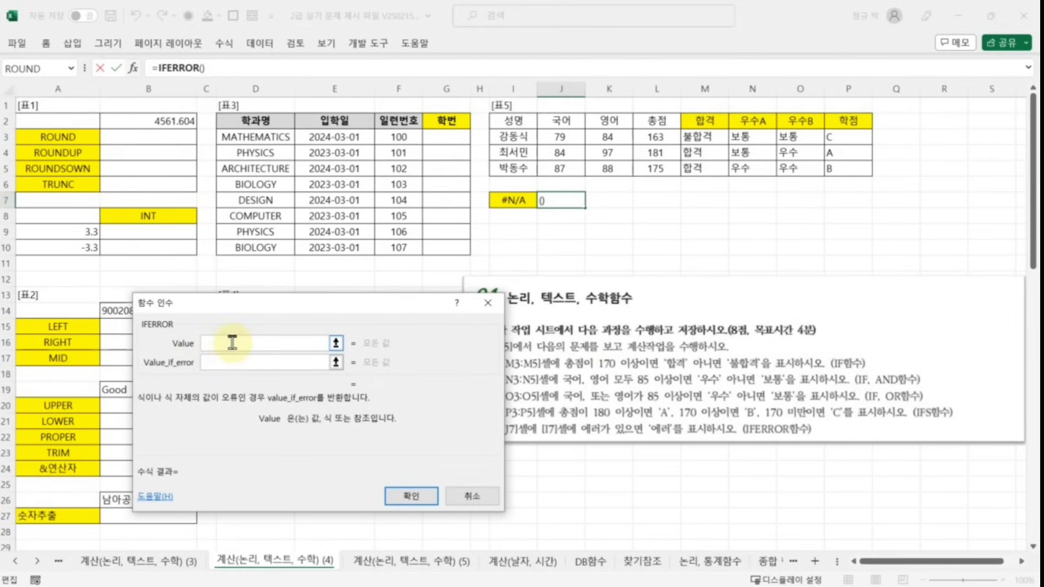
- Set IFERROR's value to I7 and its error result to "에러", and enter the formula in J7
{"action": "left_click", "coordinate": [518, 202]}
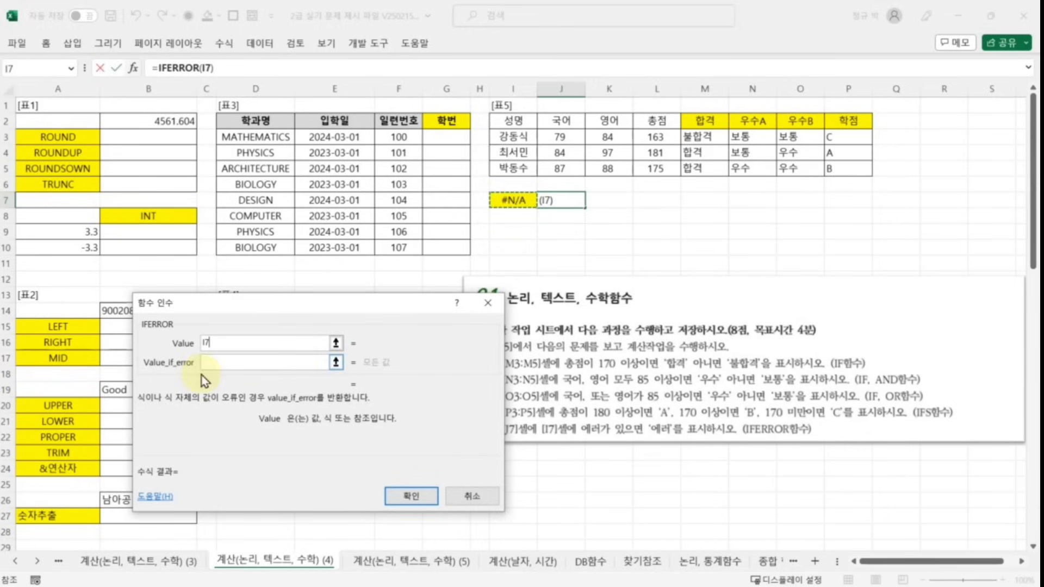
{"action": "left_click", "coordinate": [208, 363]}
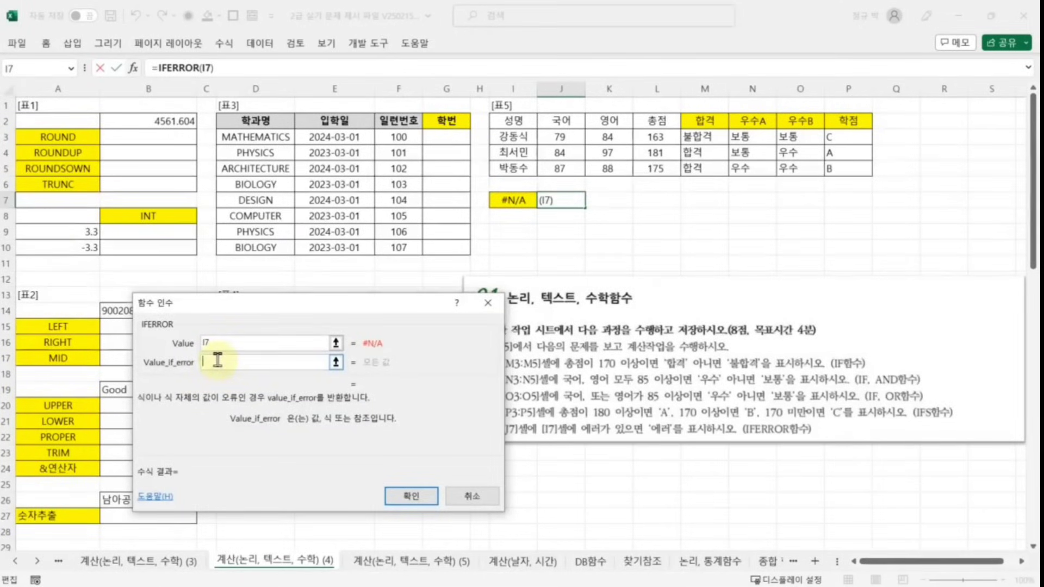
{"action": "type", "text": "\""}
{"action": "type", "text": "dpf"}
{"action": "key", "text": "BackSpace"}
{"action": "key", "text": "BackSpace"}
{"action": "key", "text": "BackSpace"}
{"action": "key", "text": "BackSpace"}
{"action": "type", "text": "에러\""}
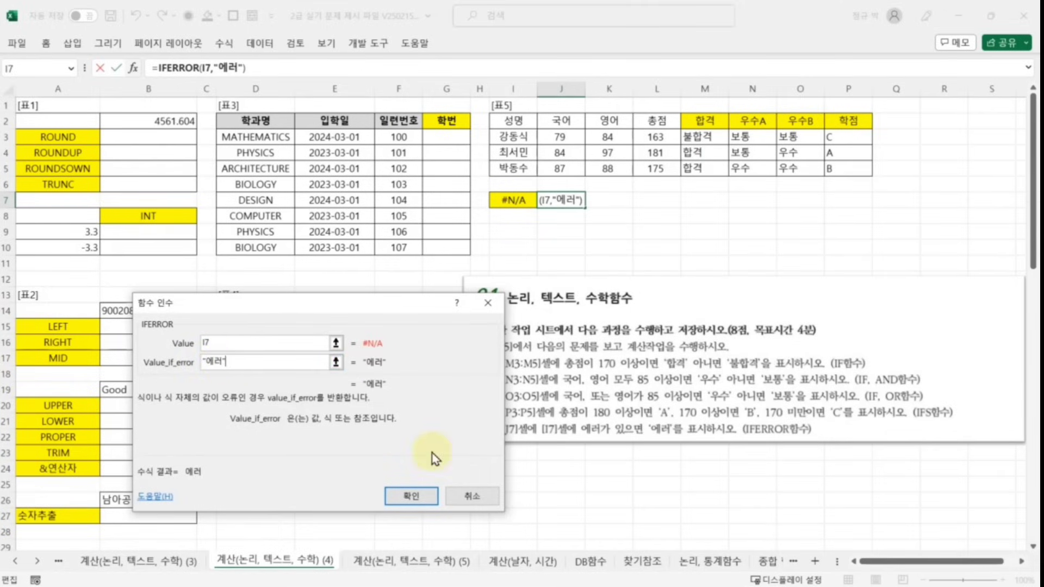
{"action": "left_click", "coordinate": [395, 504]}
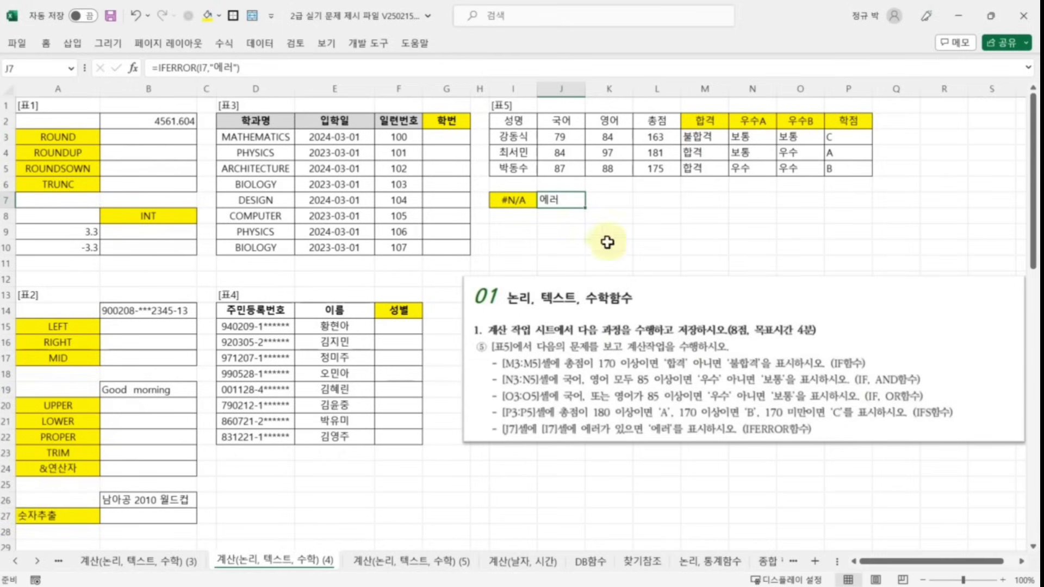
- Test the IFERROR formula on a valid value by entering 123 in I8 and filling J7 down to J8
{"action": "left_click", "coordinate": [503, 200]}
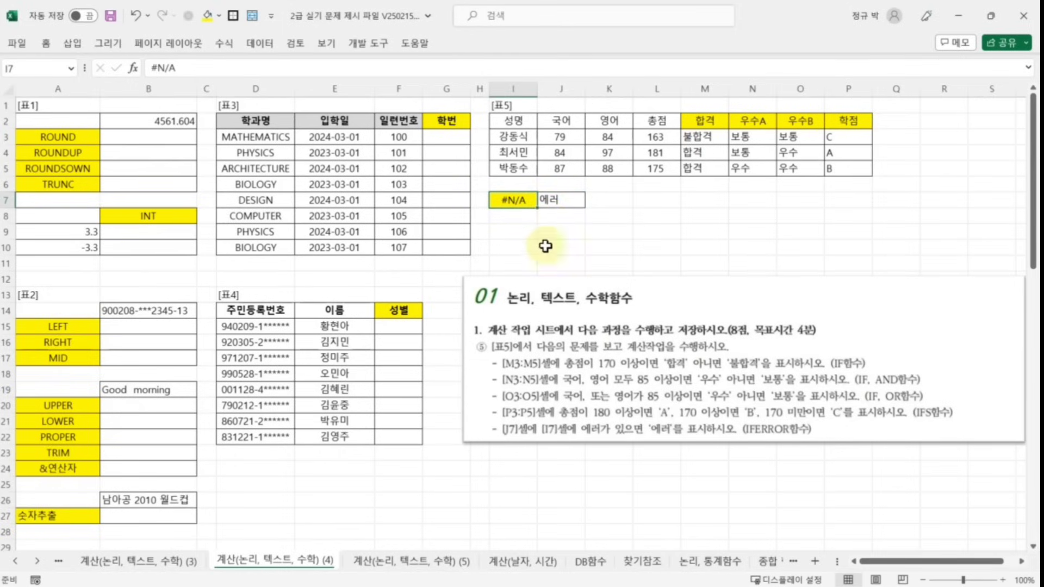
{"action": "left_click", "coordinate": [565, 199]}
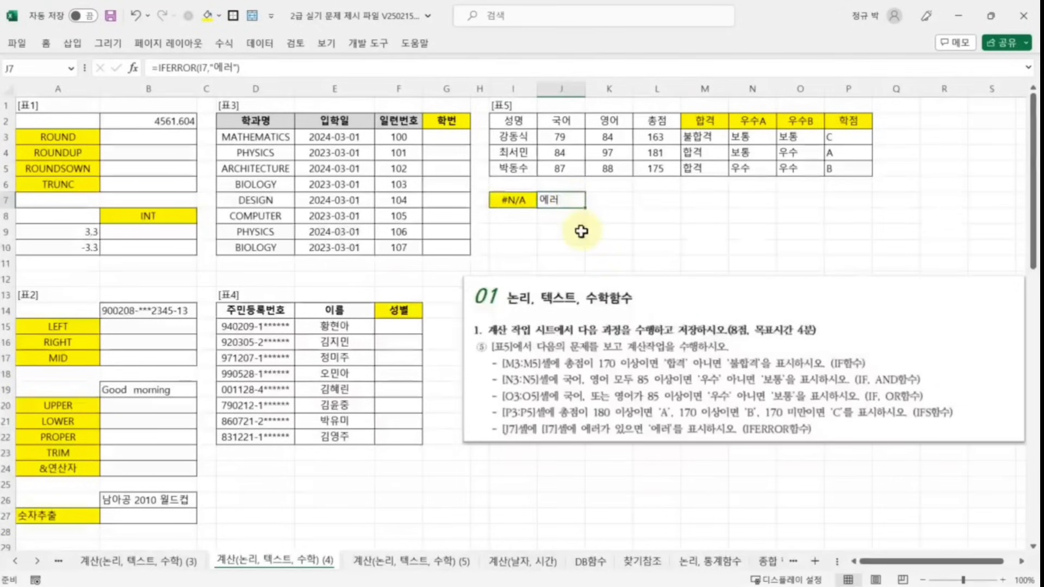
{"action": "left_click", "coordinate": [517, 217]}
{"action": "type", "text": "123"}
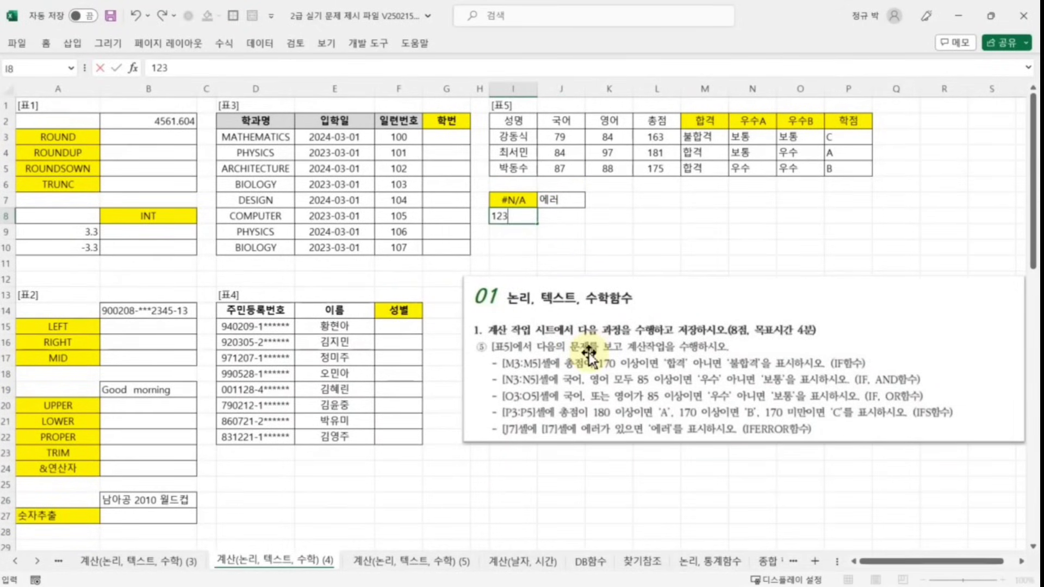
{"action": "key", "text": "Return"}
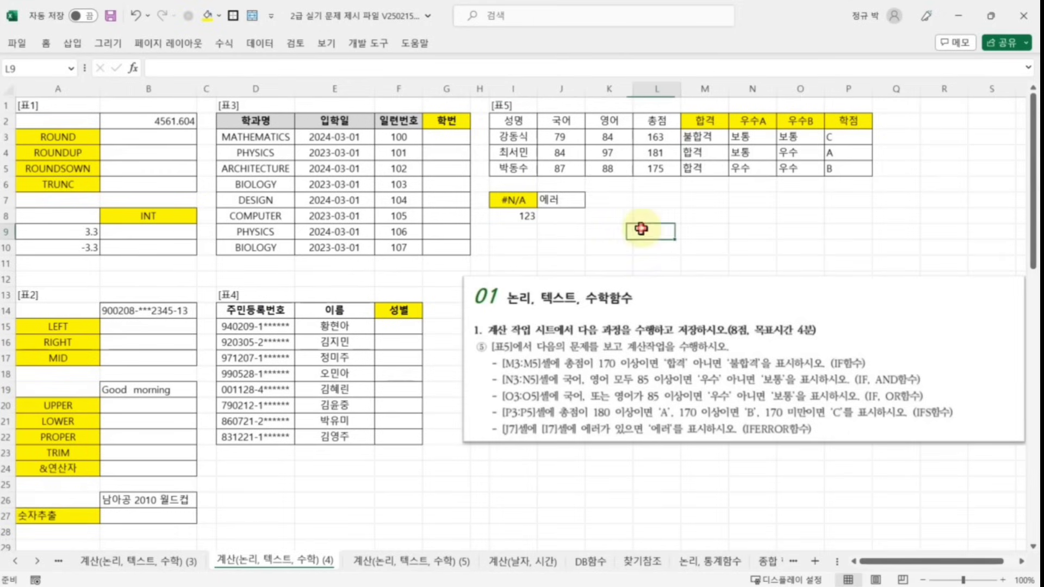
{"action": "left_click", "coordinate": [574, 204]}
{"action": "left_click_drag", "start_coordinate": [587, 207], "coordinate": [587, 221]}
{"action": "left_click", "coordinate": [630, 228]}
{"action": "left_click", "coordinate": [573, 216]}
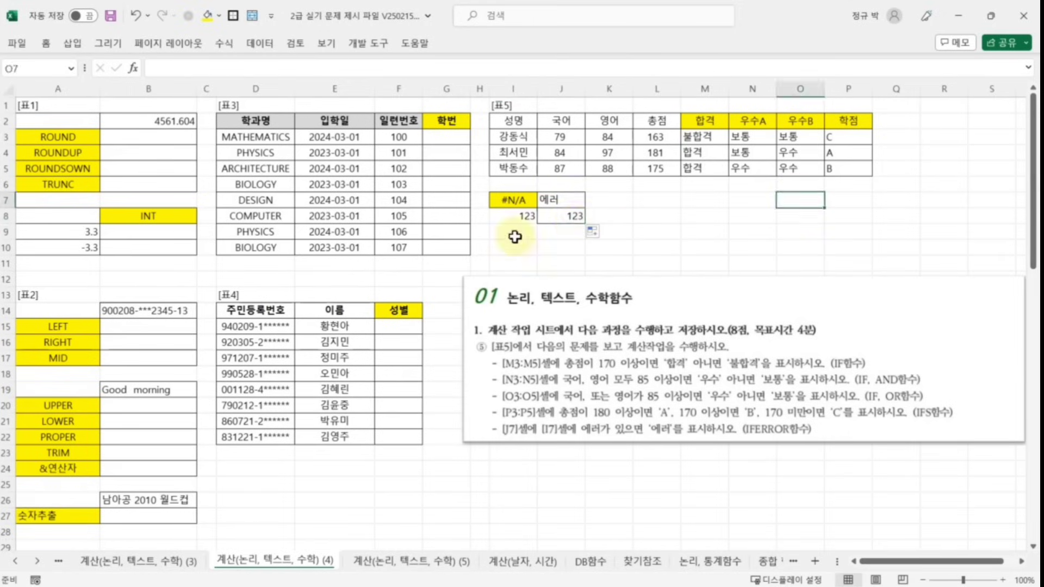
- Clear the test contents of I8:J8 and overwrite J8 with the blank I8 cell
{"action": "left_click_drag", "start_coordinate": [514, 218], "coordinate": [581, 223]}
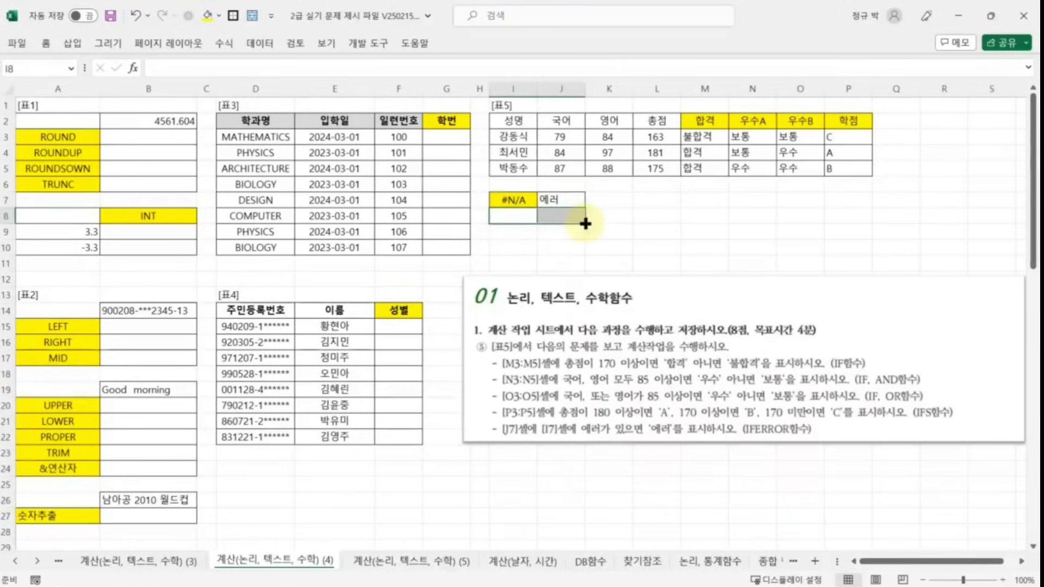
{"action": "left_click", "coordinate": [667, 223]}
{"action": "left_click", "coordinate": [517, 220]}
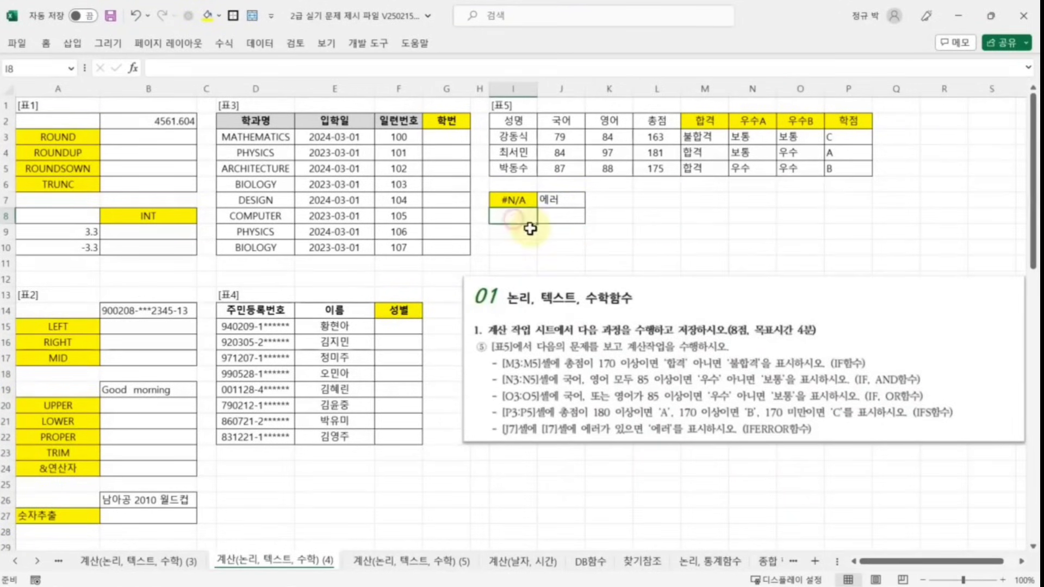
{"action": "left_click_drag", "start_coordinate": [537, 224], "coordinate": [598, 223]}
{"action": "left_click", "coordinate": [736, 245]}
- Switch to the 계산(논리, 텍스트, 수학) (5) sheet and review 표6's 수량 and 단가 ranges and the 매출액 cell
{"action": "key", "text": "ctrl+Page_Down"}
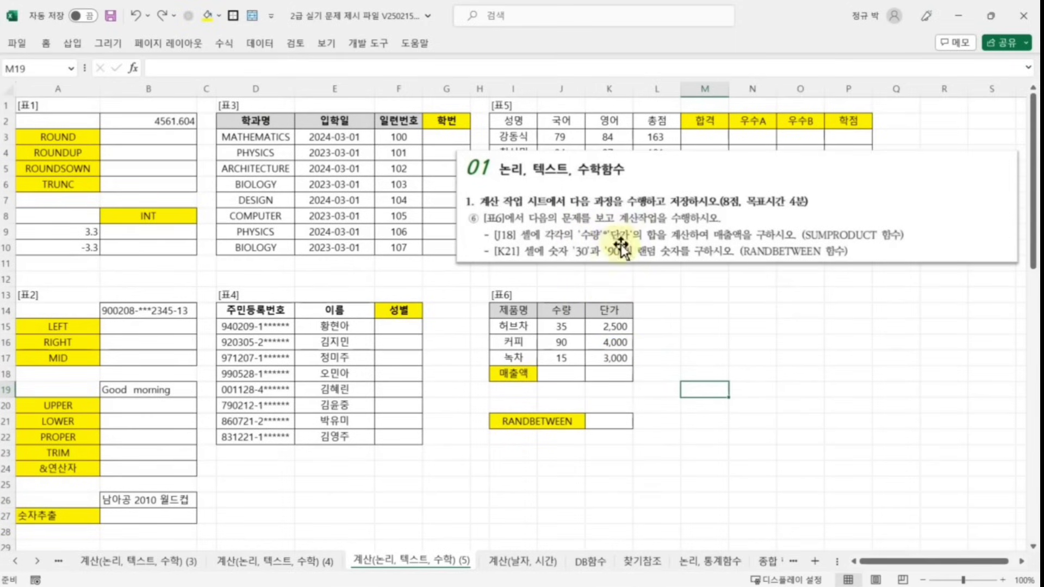
{"action": "left_click", "coordinate": [733, 343]}
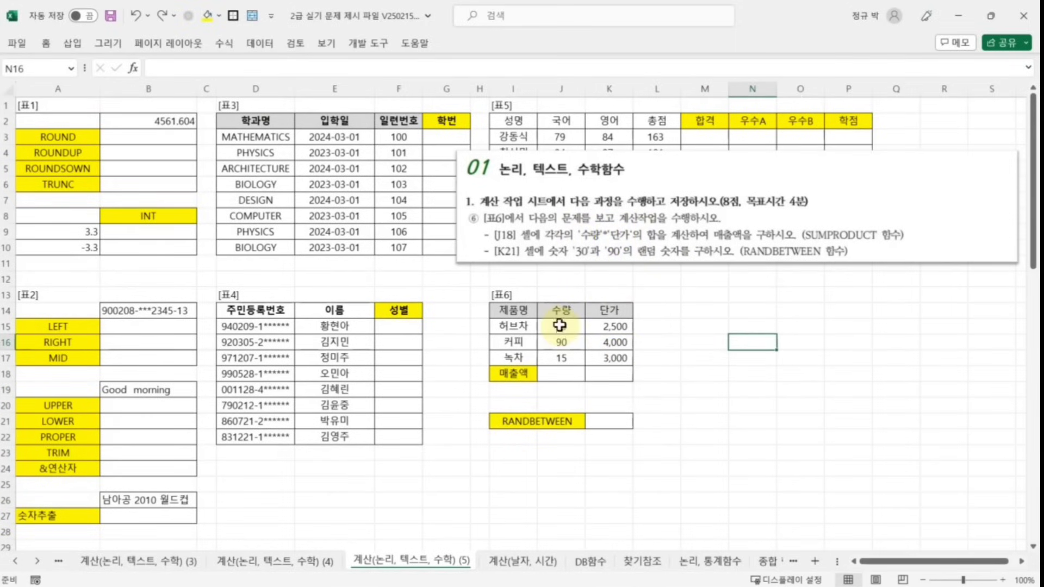
{"action": "left_click_drag", "start_coordinate": [561, 325], "coordinate": [552, 361]}
{"action": "left_click", "coordinate": [774, 370]}
{"action": "left_click_drag", "start_coordinate": [616, 327], "coordinate": [614, 359]}
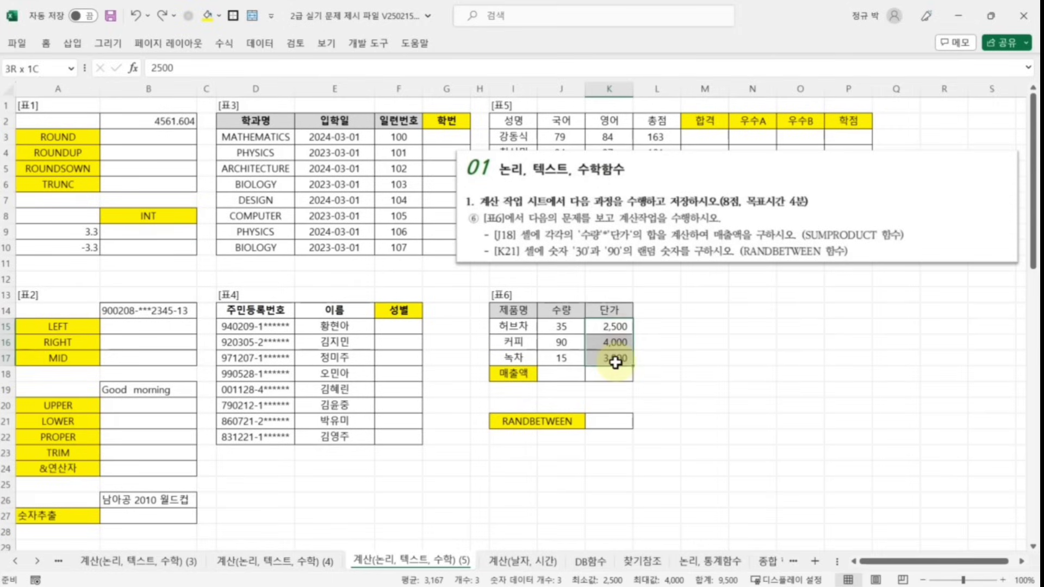
{"action": "left_click", "coordinate": [560, 377]}
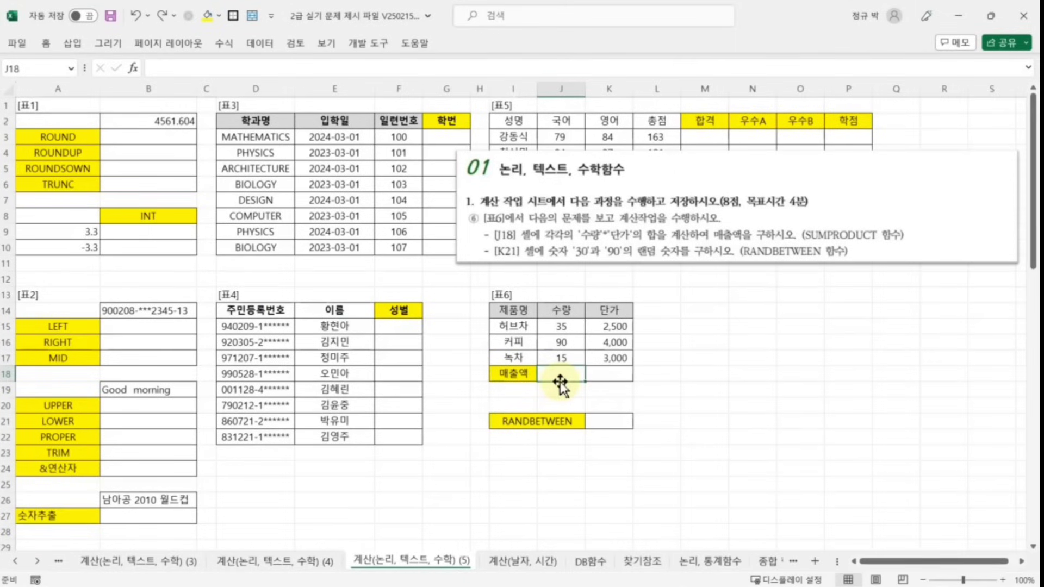
{"action": "left_click", "coordinate": [803, 371]}
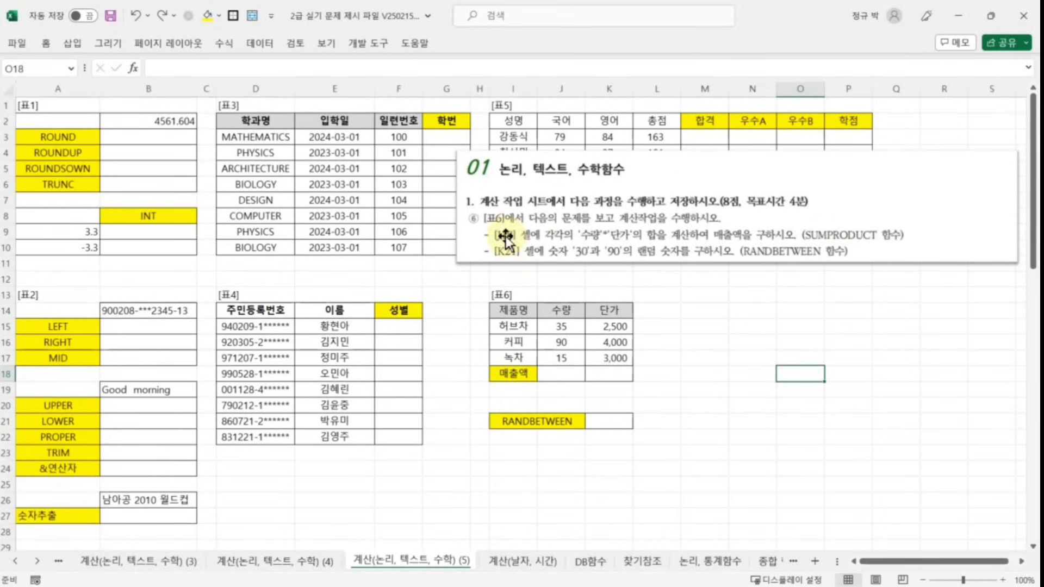
- Start a SUMPRODUCT formula in J18 for the 매출액 and open its function arguments beside 표6
{"action": "left_click", "coordinate": [565, 374]}
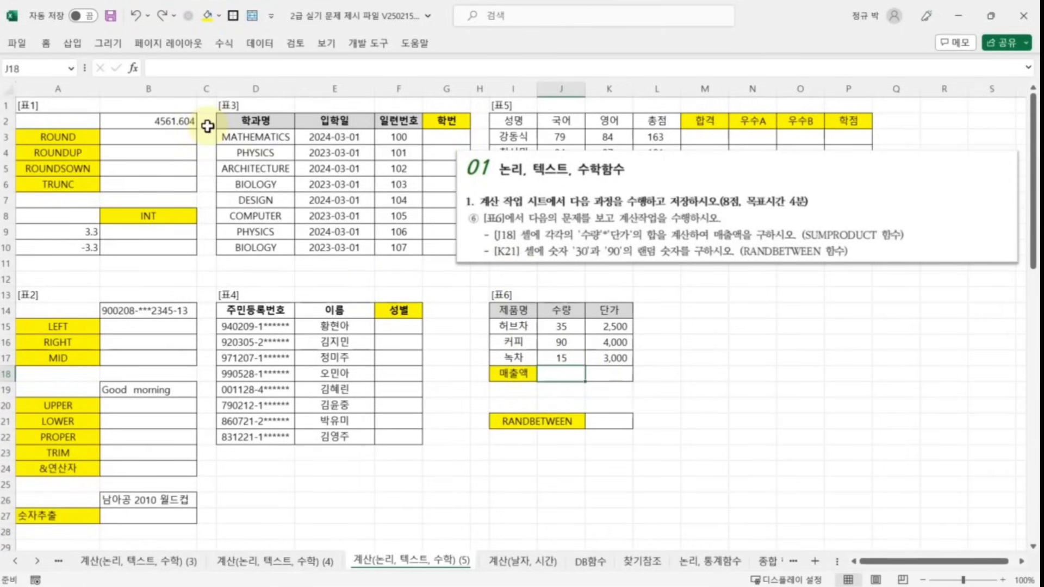
{"action": "left_click", "coordinate": [198, 71]}
{"action": "type", "text": "="}
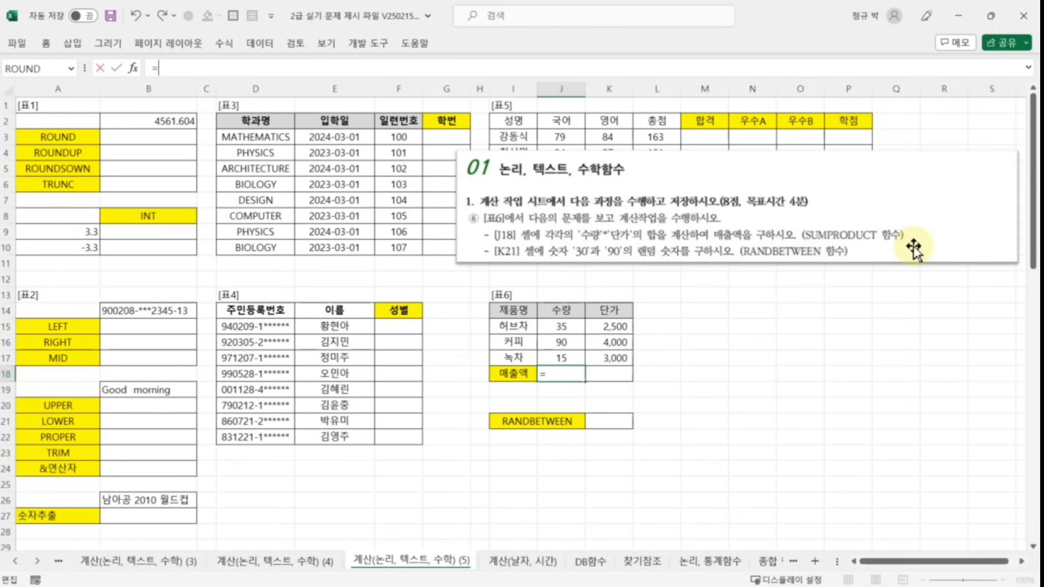
{"action": "type", "text": "녀ㅡ"}
{"action": "type", "text": "sump"}
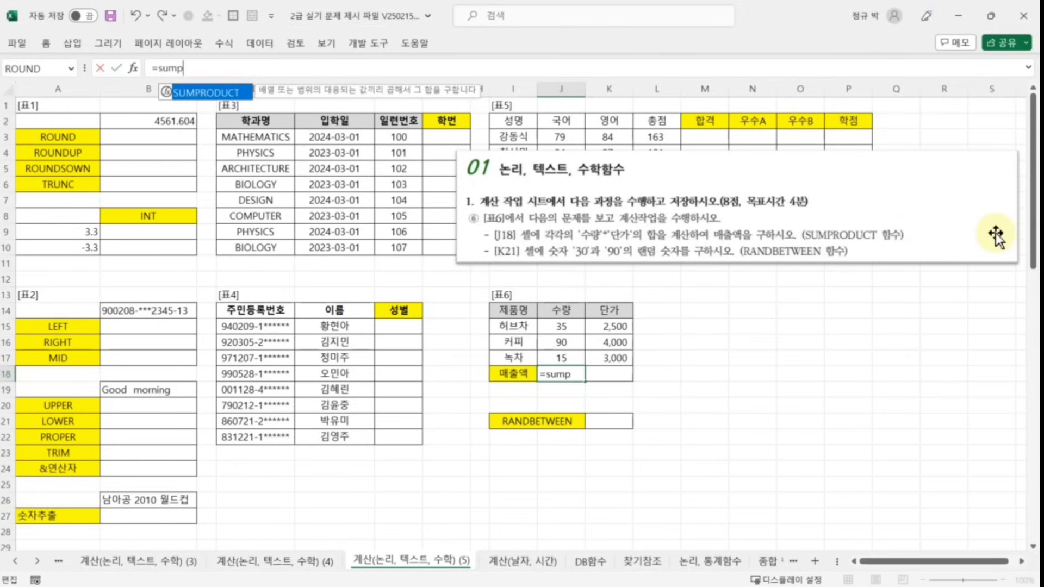
{"action": "double_click", "coordinate": [167, 100]}
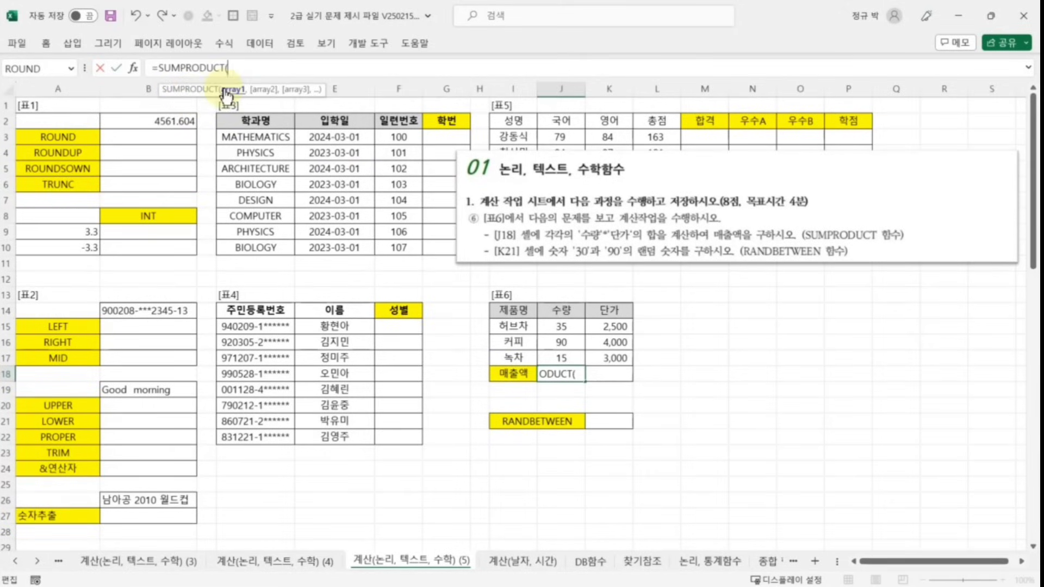
{"action": "left_click", "coordinate": [134, 69]}
{"action": "left_click_drag", "start_coordinate": [368, 275], "coordinate": [935, 278]}
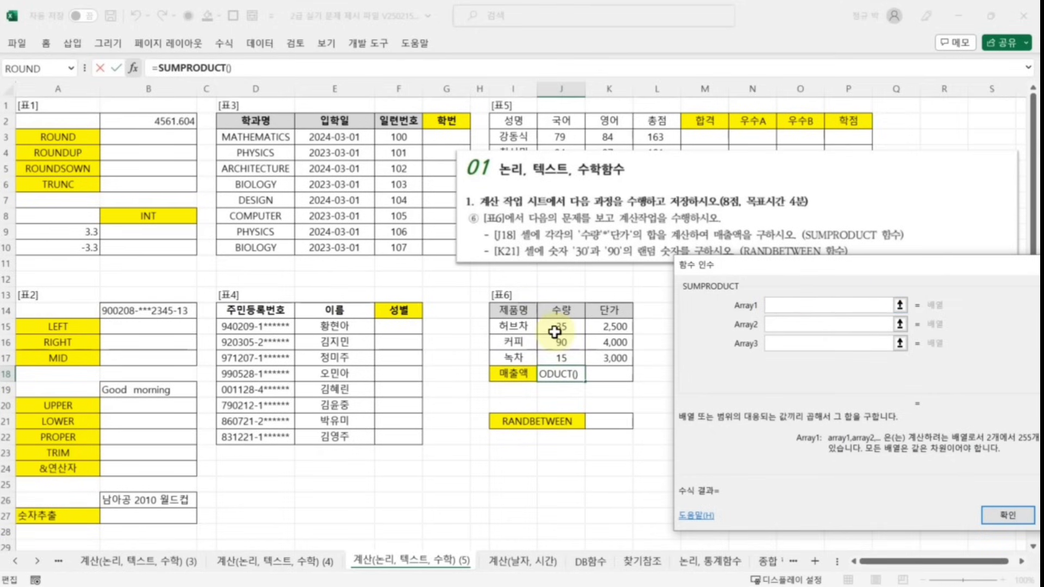
- Complete the SUMPRODUCT formula in J18 with the 수량 range J15:J17 as Array1 and the 단가 range K15:K17 as Array2
{"action": "left_click_drag", "start_coordinate": [554, 331], "coordinate": [554, 357]}
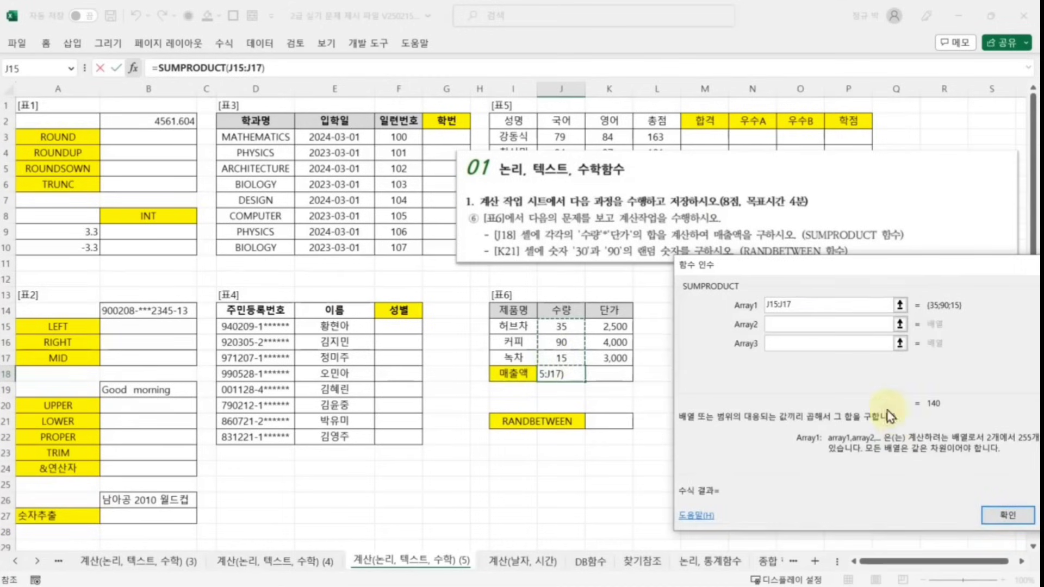
{"action": "left_click", "coordinate": [607, 325]}
{"action": "left_click_drag", "start_coordinate": [607, 326], "coordinate": [610, 360]}
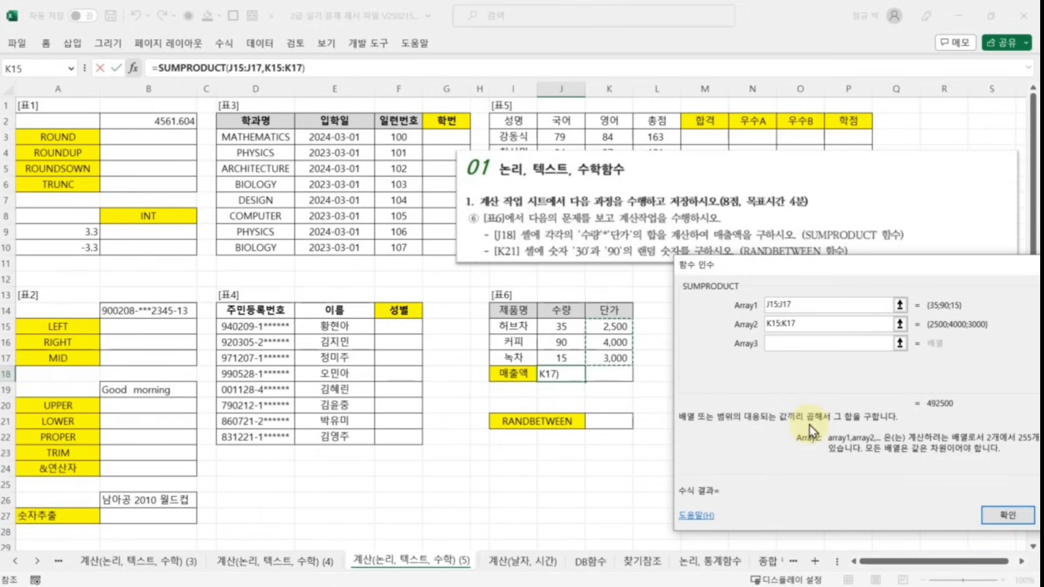
{"action": "left_click_drag", "start_coordinate": [908, 265], "coordinate": [836, 263]}
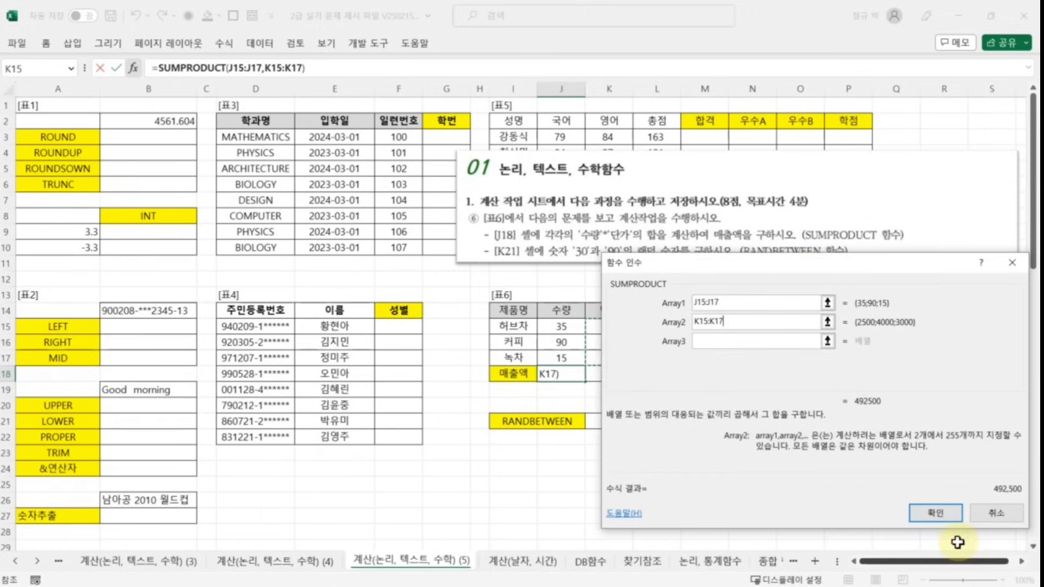
{"action": "left_click", "coordinate": [935, 513]}
{"action": "left_click", "coordinate": [548, 393]}
{"action": "left_click", "coordinate": [565, 372]}
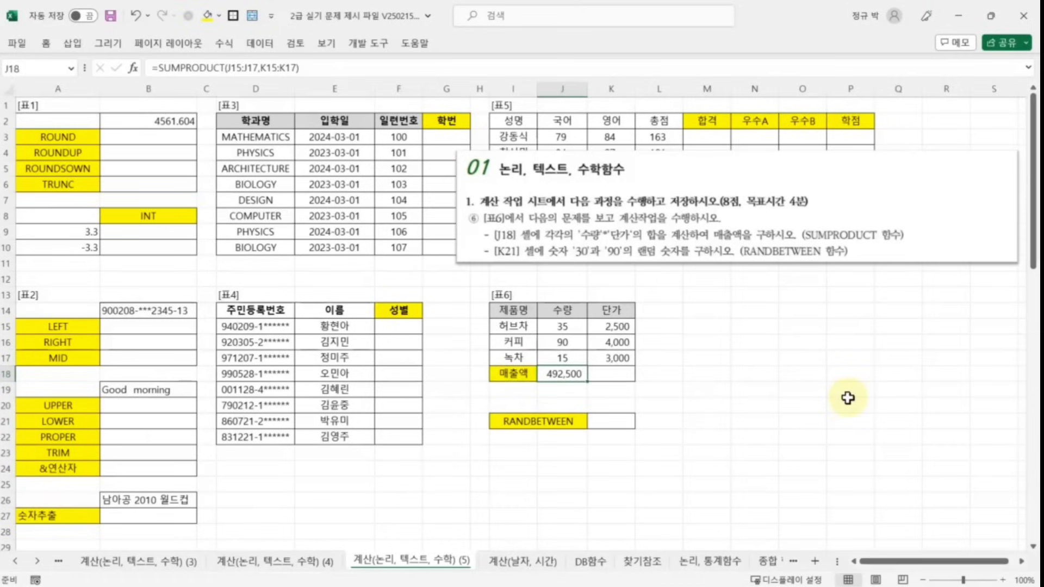
- Start a RANDBETWEEN formula in K21 and open its function arguments
{"action": "left_click", "coordinate": [611, 422]}
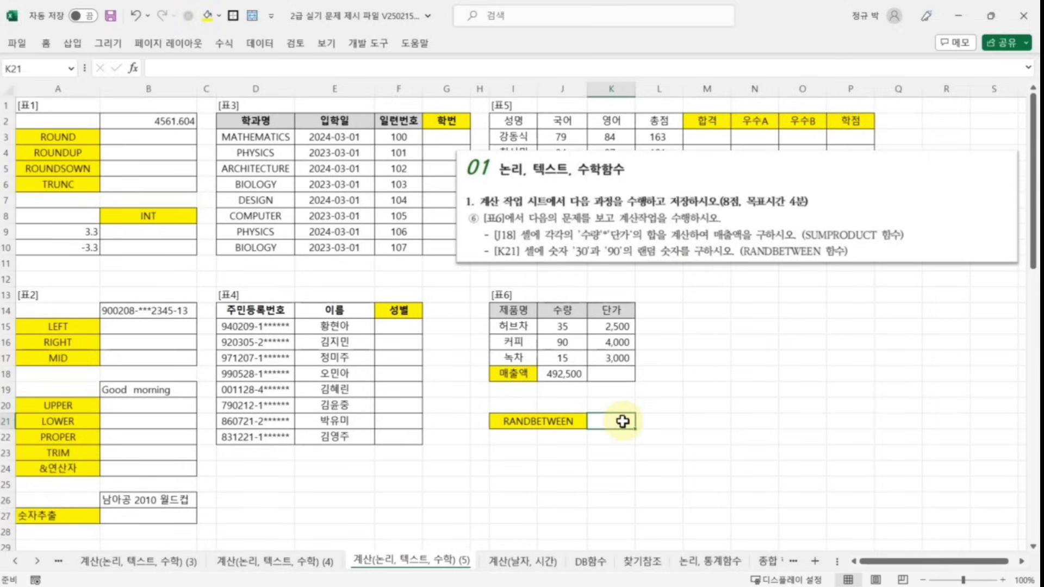
{"action": "left_click", "coordinate": [210, 68]}
{"action": "type", "text": "="}
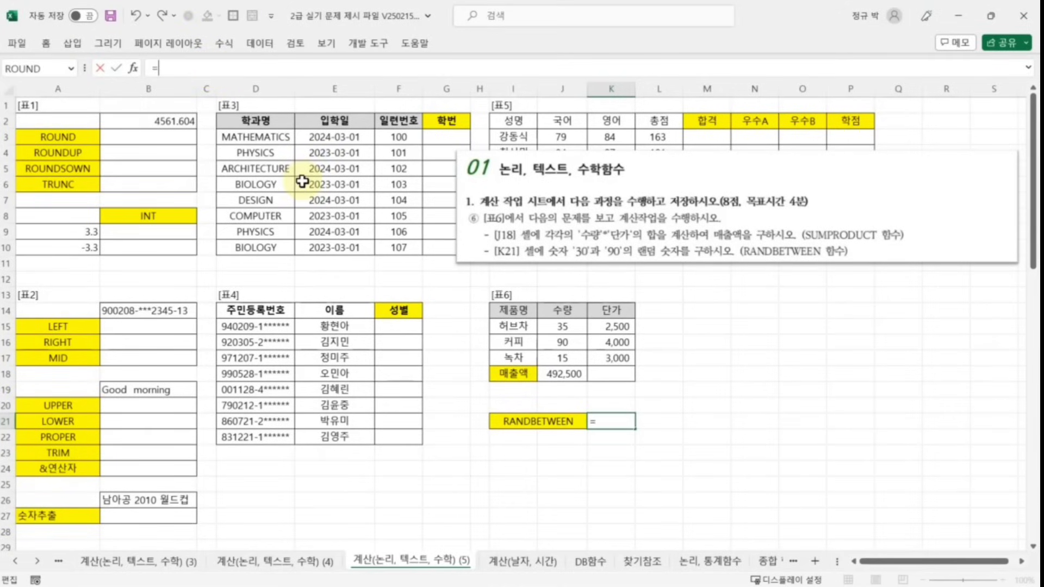
{"action": "type", "text": "m"}
{"action": "key", "text": "BackSpace"}
{"action": "key", "text": "BackSpace"}
{"action": "key", "text": "BackSpace"}
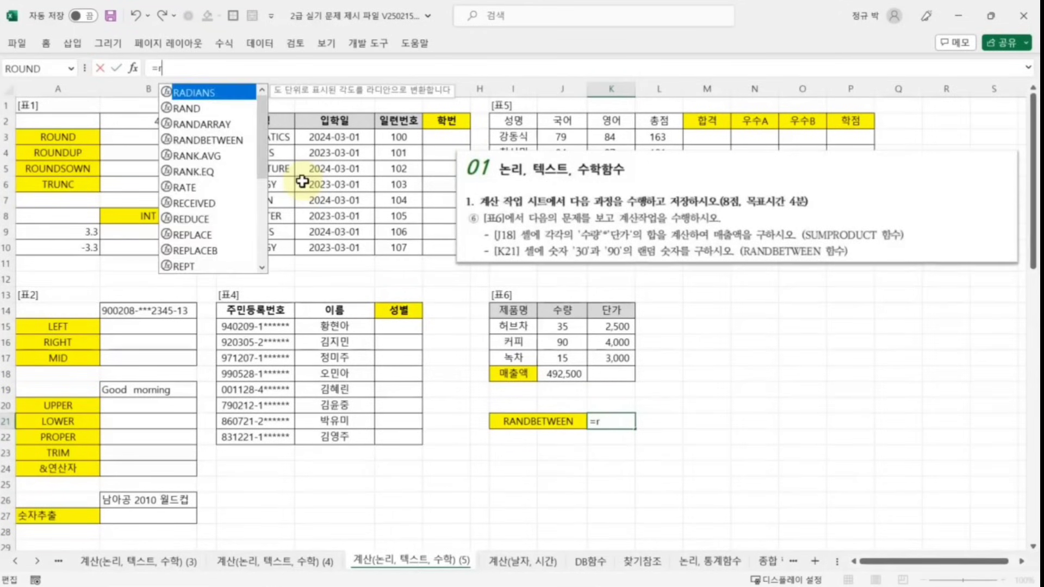
{"action": "type", "text": "and"}
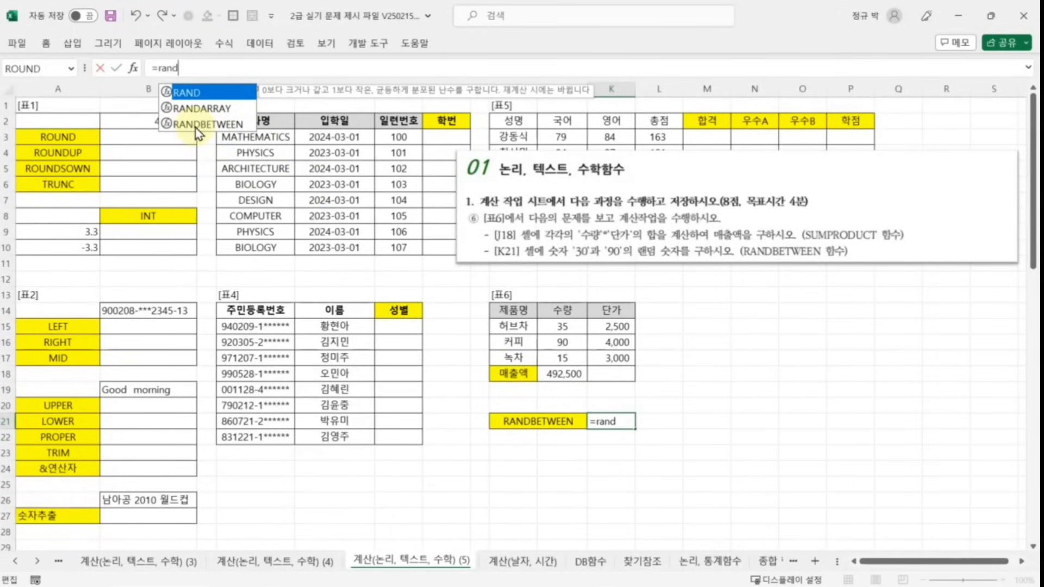
{"action": "double_click", "coordinate": [179, 124]}
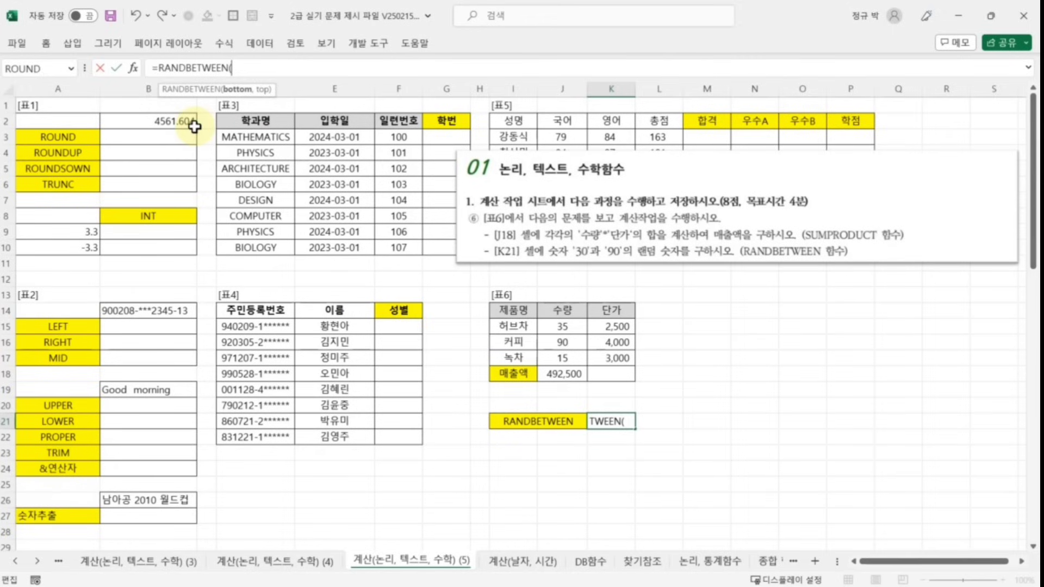
{"action": "left_click", "coordinate": [133, 67]}
- Set RANDBETWEEN's Bottom to 30 and Top to 90, and enter the formula in K21
{"action": "left_click_drag", "start_coordinate": [772, 291], "coordinate": [772, 316]}
{"action": "type", "text": "30"}
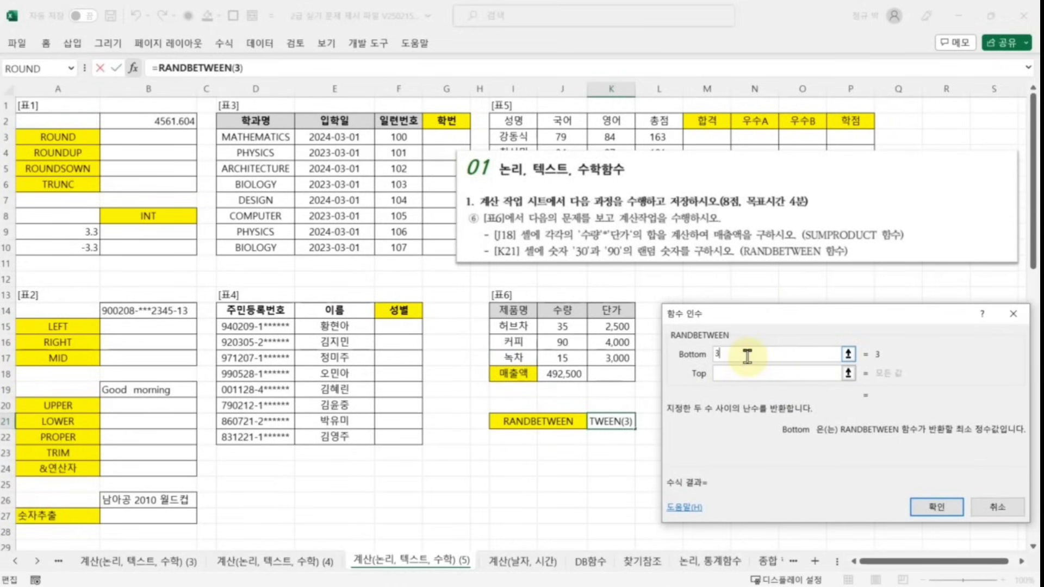
{"action": "left_click", "coordinate": [737, 371]}
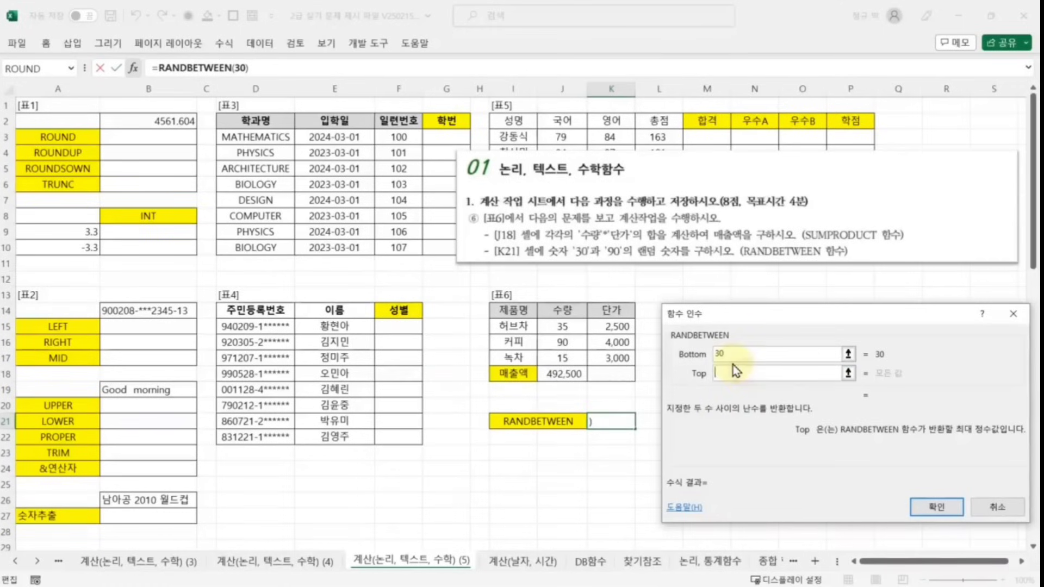
{"action": "type", "text": "90"}
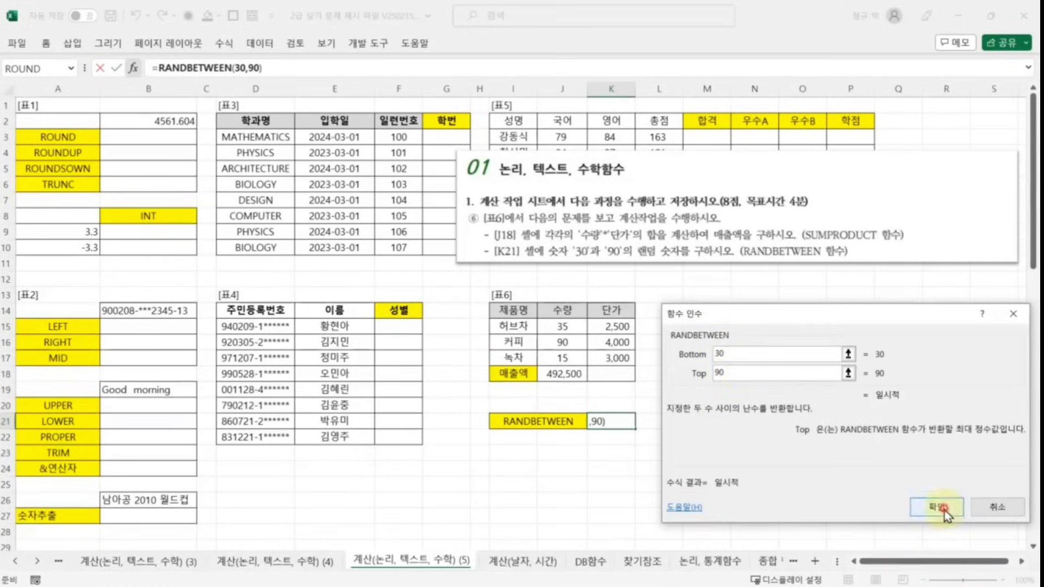
{"action": "left_click", "coordinate": [943, 509]}
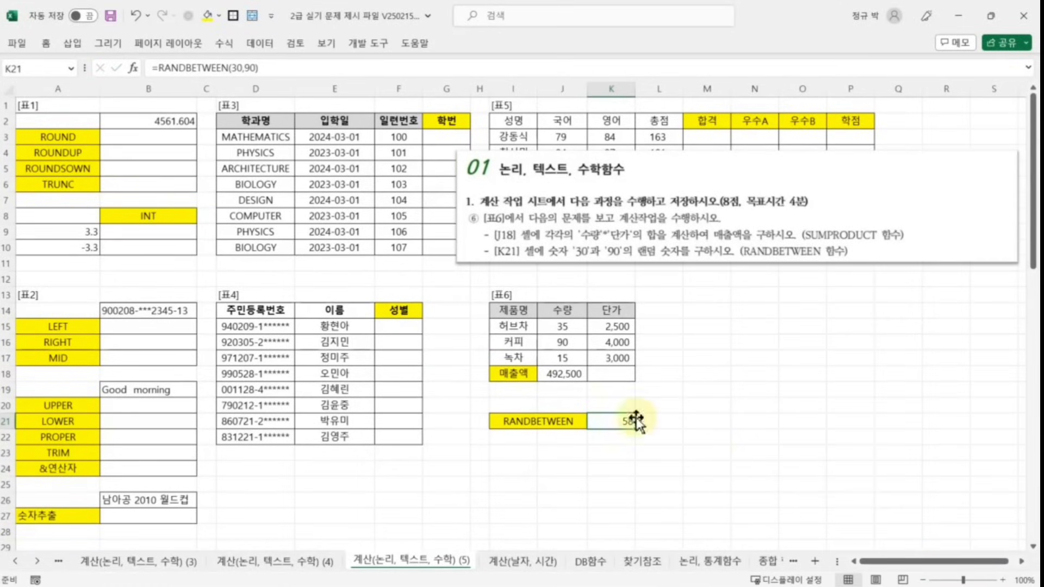